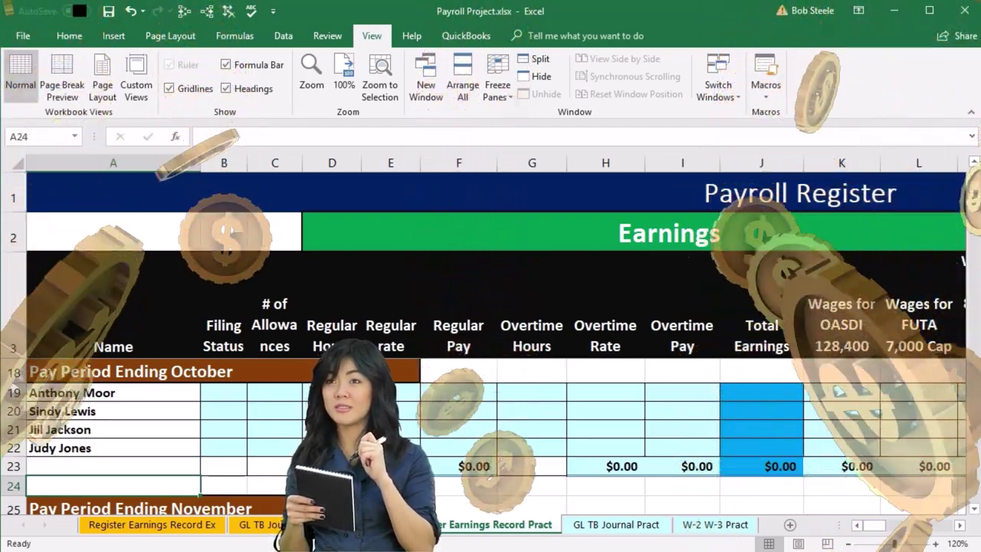
{"action": "left_click", "coordinate": [845, 337]}
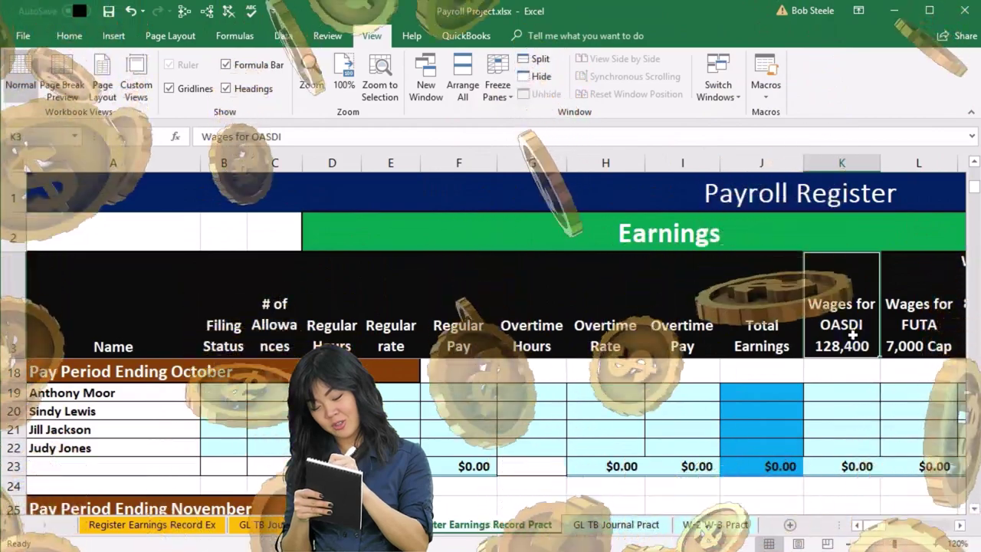
{"action": "left_click", "coordinate": [906, 343]}
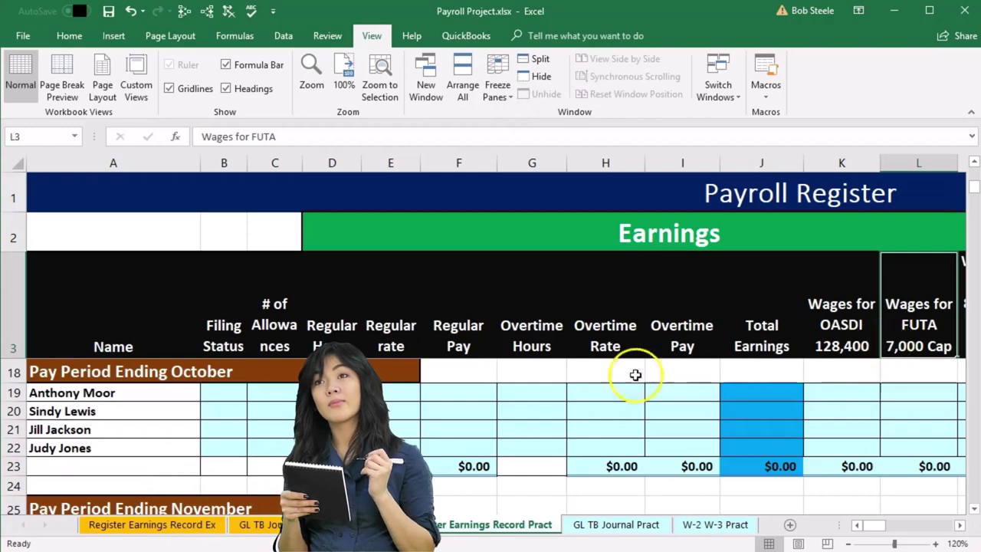
Step: Copy the September filing statuses and allowances in B12:C15 into the October rows starting at B19, pasting values only
{"action": "left_click", "coordinate": [217, 447]}
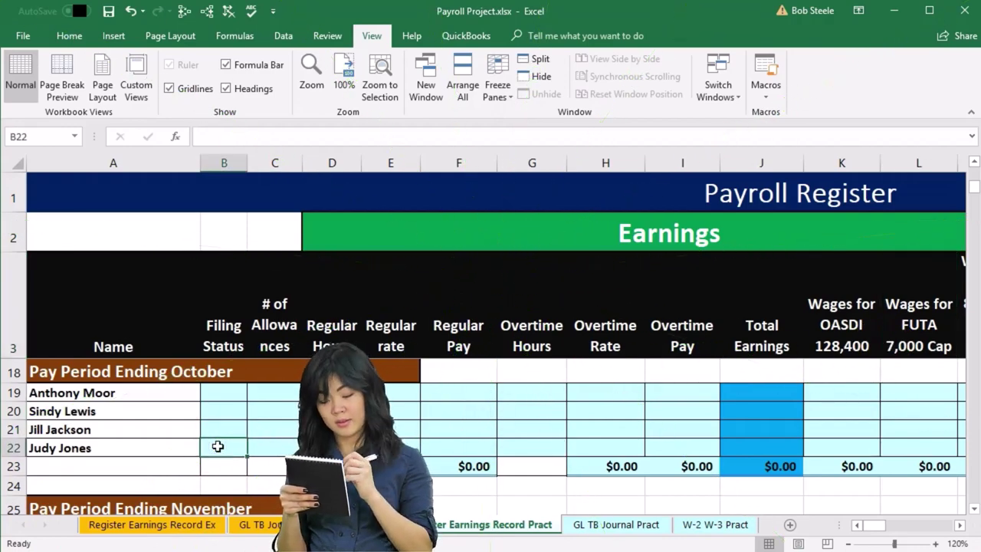
{"action": "scroll", "coordinate": [218, 446], "scroll_direction": "up", "scroll_amount": 3}
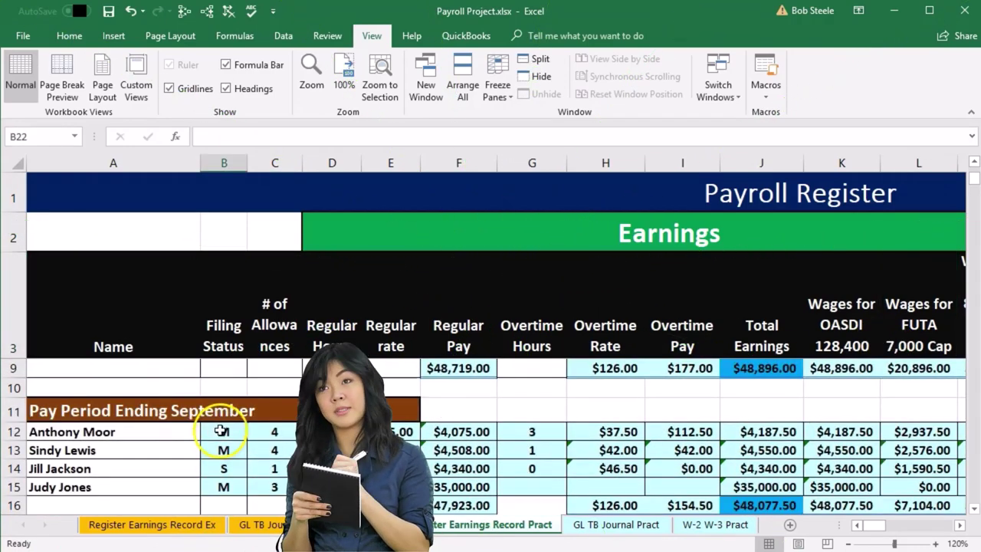
{"action": "left_click_drag", "start_coordinate": [220, 431], "coordinate": [265, 481]}
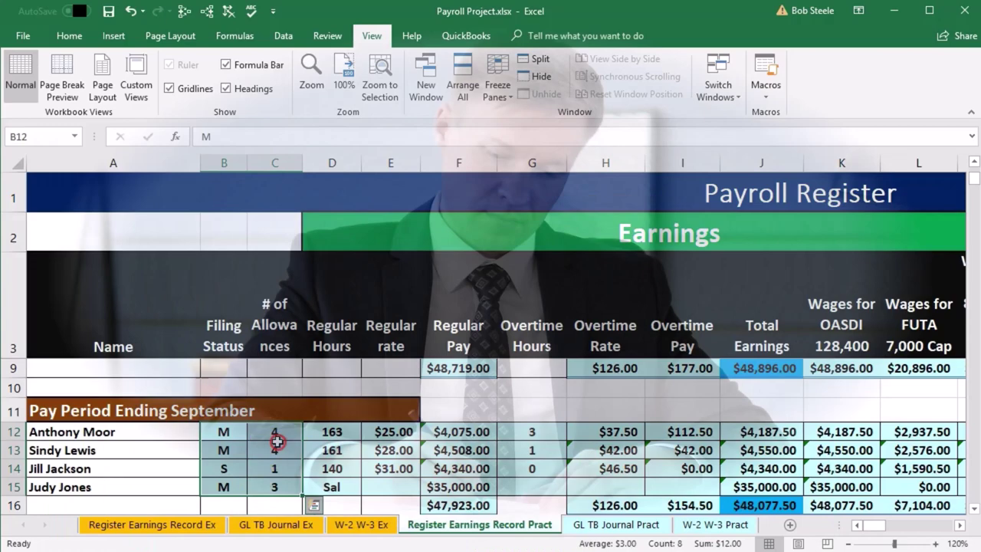
{"action": "right_click", "coordinate": [277, 441]}
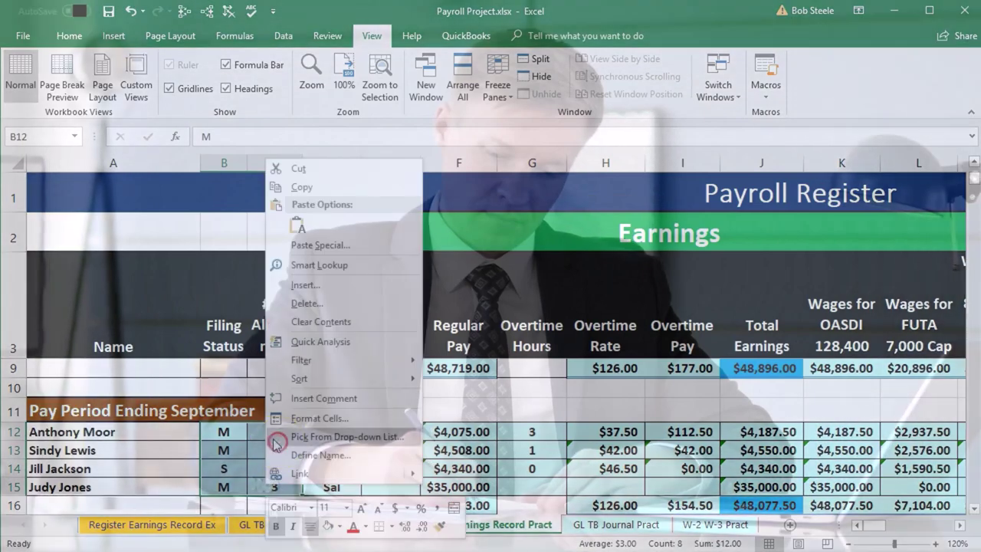
{"action": "left_click", "coordinate": [324, 189]}
{"action": "scroll", "coordinate": [284, 451], "scroll_direction": "down", "scroll_amount": 3}
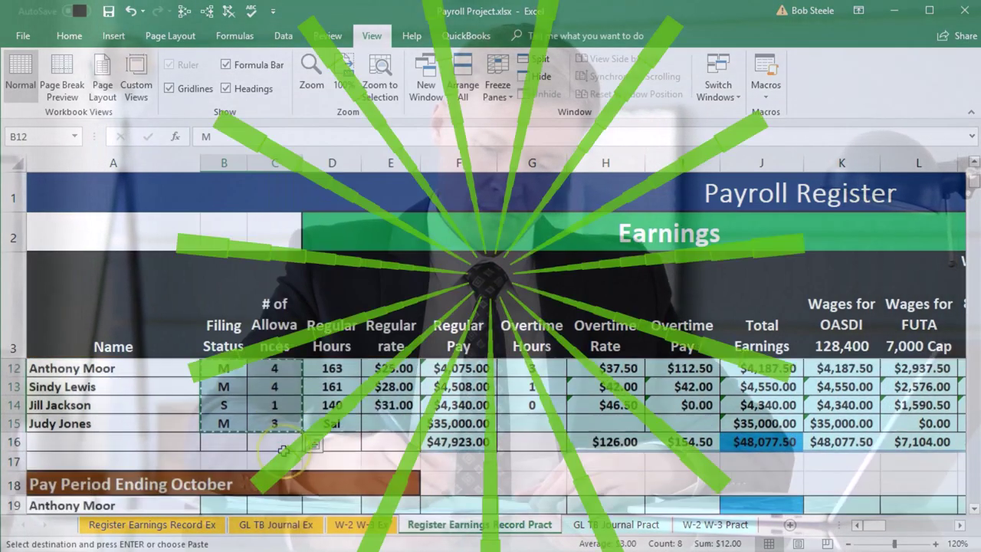
{"action": "left_click", "coordinate": [219, 392]}
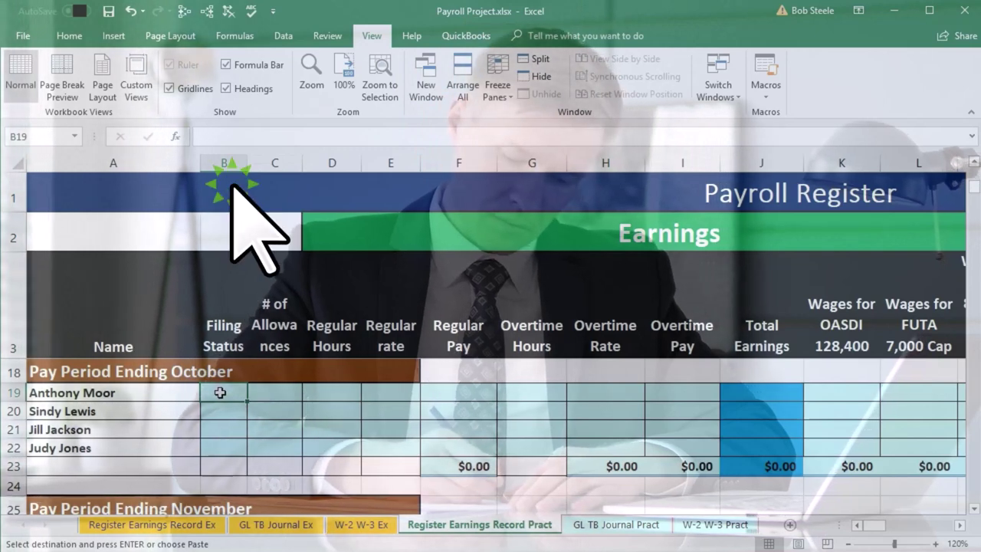
{"action": "right_click", "coordinate": [220, 392]}
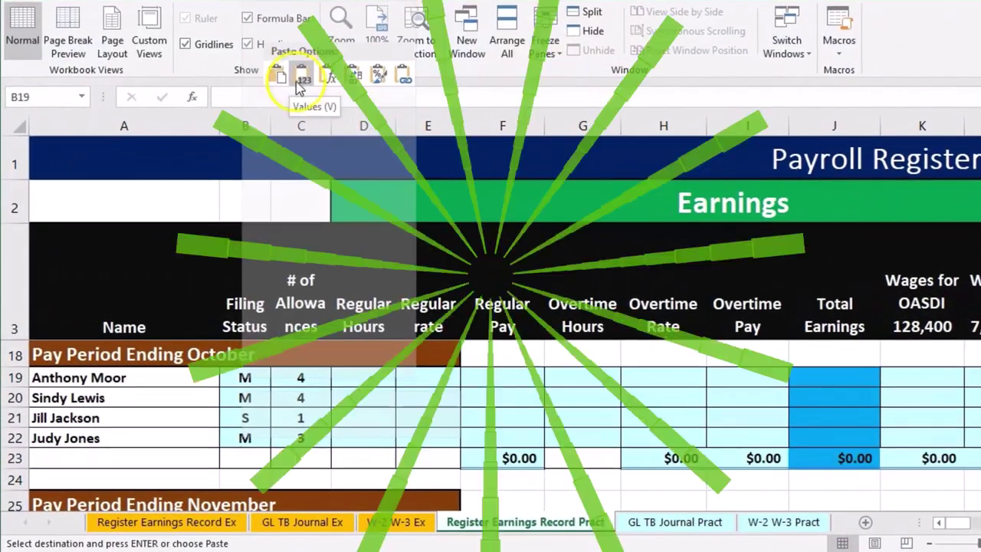
{"action": "left_click", "coordinate": [272, 86]}
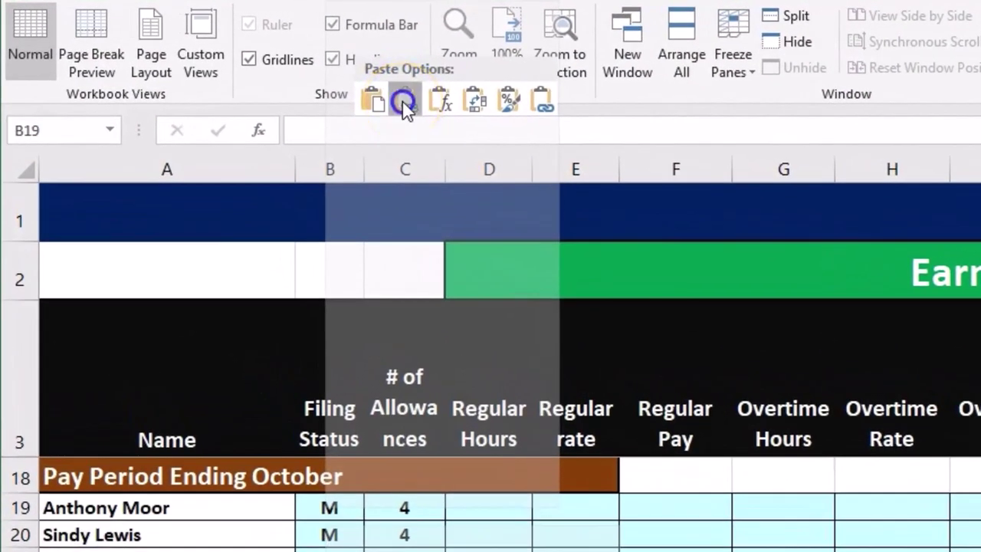
{"action": "left_click", "coordinate": [402, 101]}
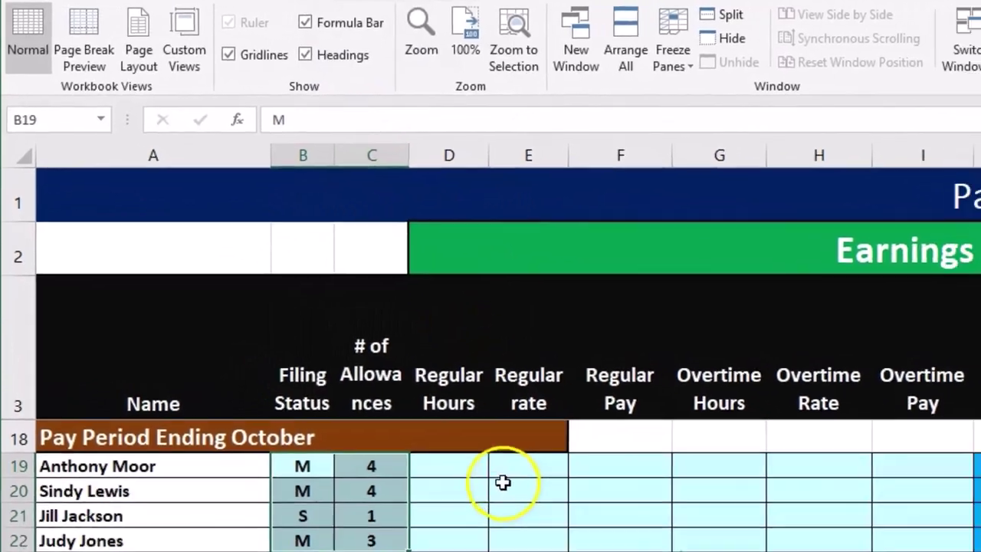
Step: Enter 163 regular hours in D19 and a regular rate of 17 in E19 for October
{"action": "left_click", "coordinate": [524, 505]}
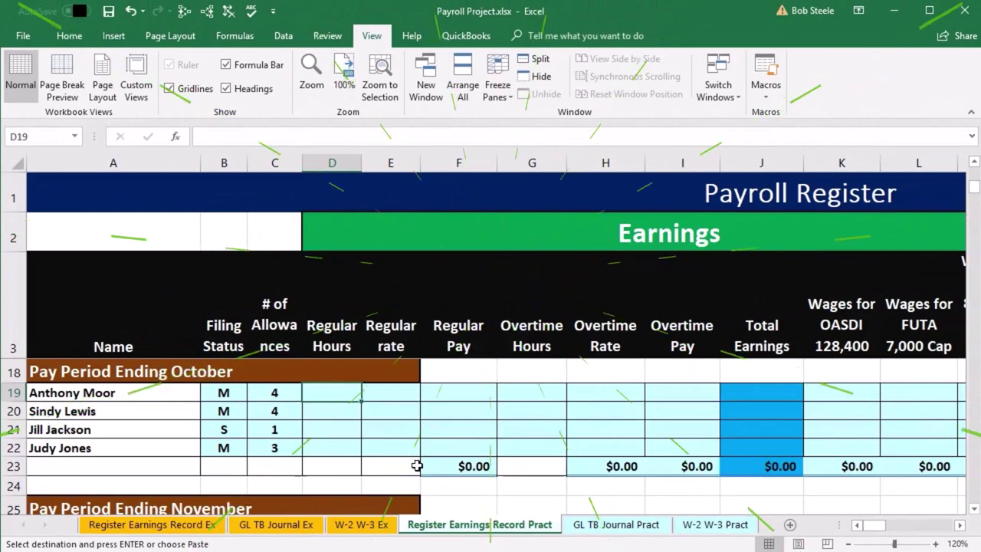
{"action": "type", "text": "163"}
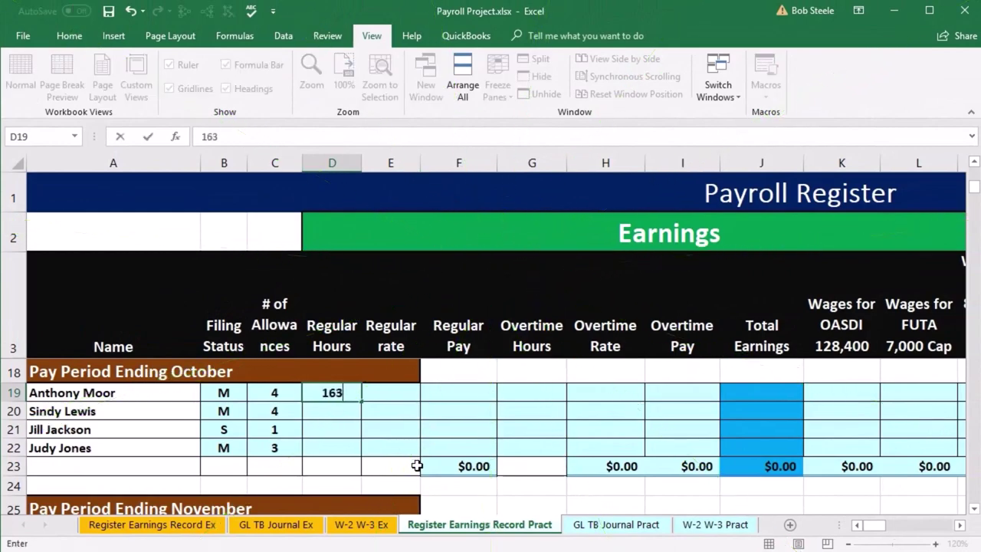
{"action": "key", "text": "Tab"}
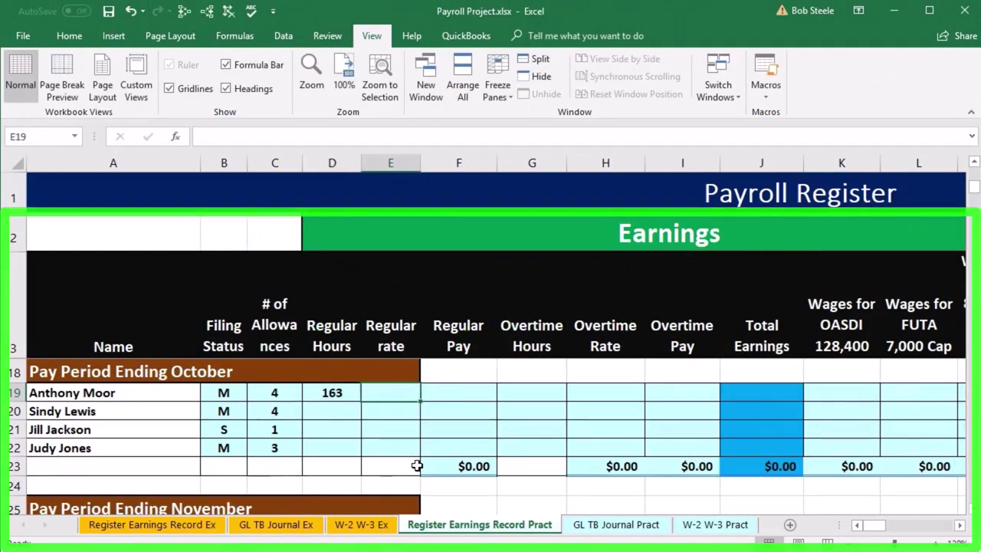
{"action": "type", "text": "17"}
{"action": "key", "text": "Tab"}
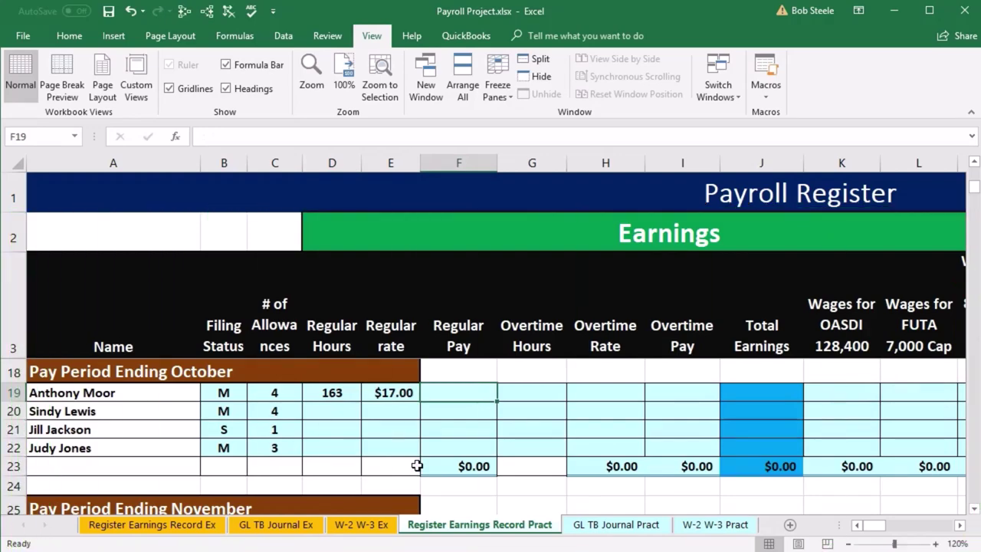
Step: Check the first employee's September regular rate and set the October rate in E19 to $25.00
{"action": "scroll", "coordinate": [416, 466], "scroll_direction": "up", "scroll_amount": 3}
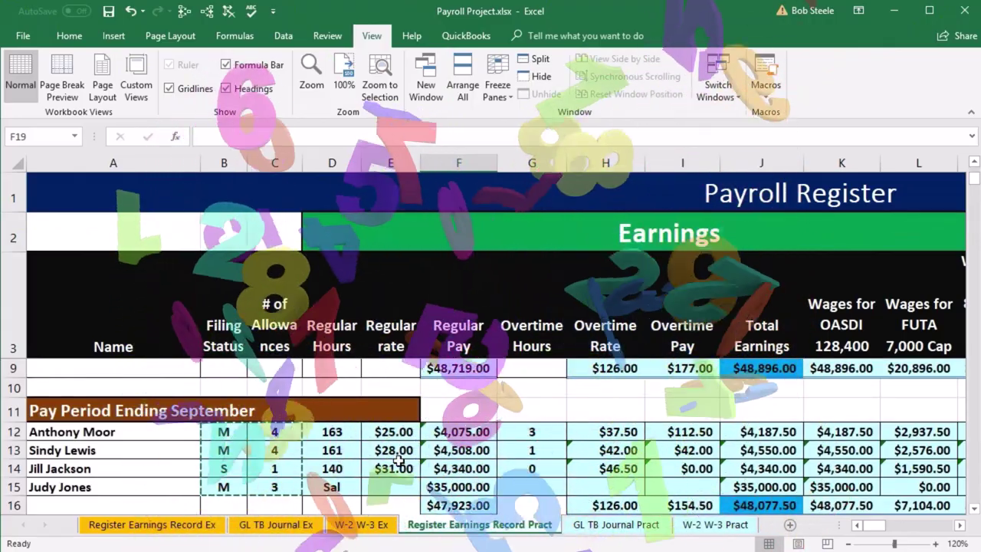
{"action": "scroll", "coordinate": [399, 459], "scroll_direction": "down", "scroll_amount": 2}
{"action": "scroll", "coordinate": [398, 457], "scroll_direction": "down", "scroll_amount": 1}
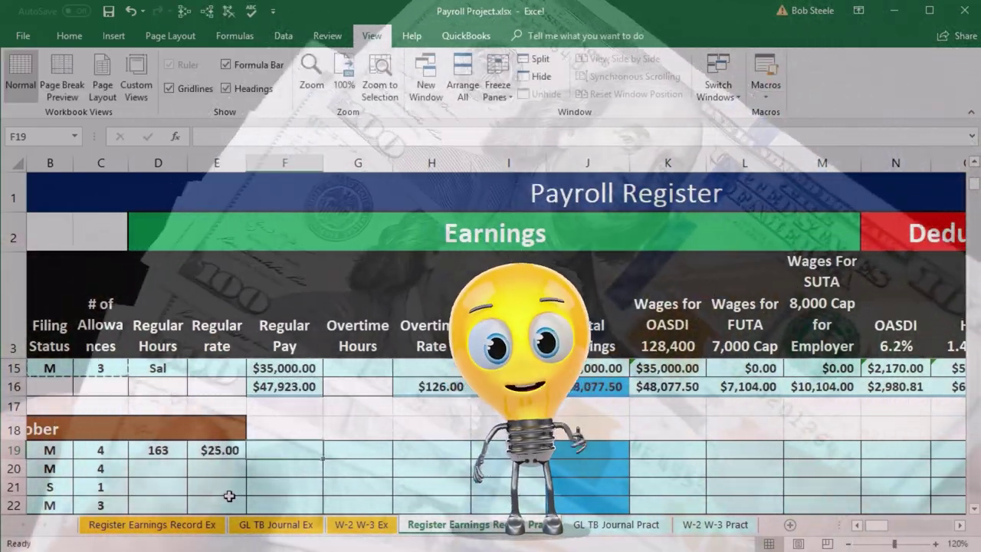
{"action": "scroll", "coordinate": [229, 496], "scroll_direction": "down", "scroll_amount": 1}
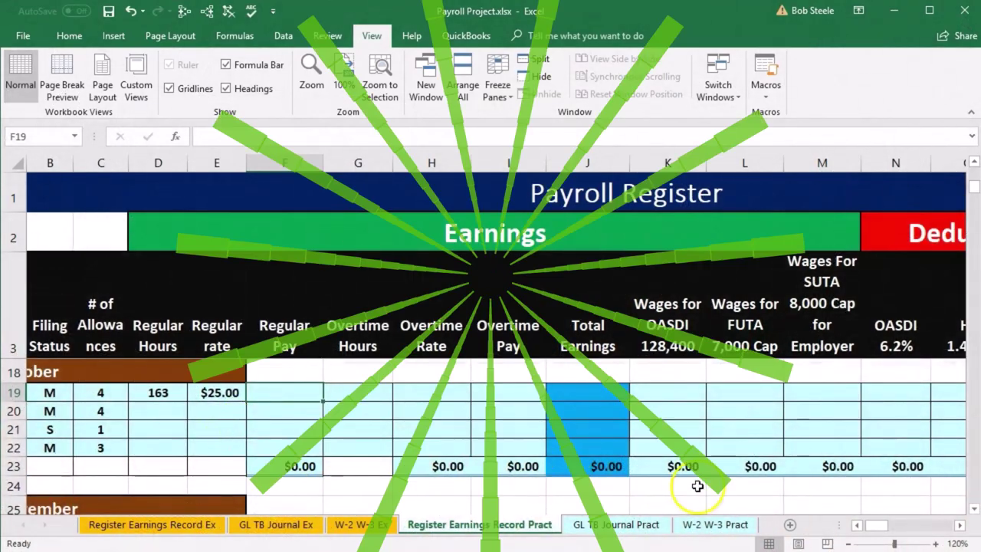
Step: Apply a green fill to the October employee rows in B19:X22, from filing status through employer SUTA
{"action": "left_click", "coordinate": [859, 524]}
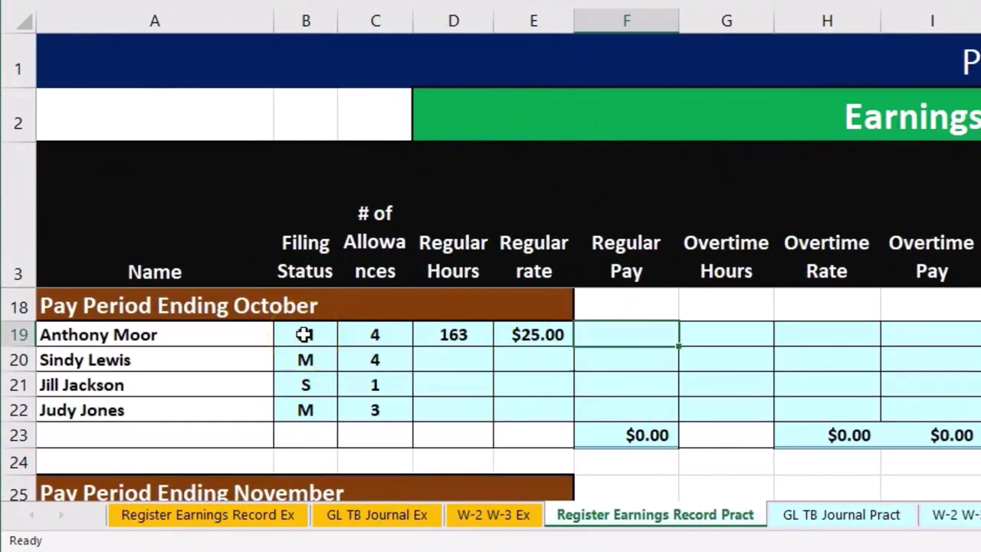
{"action": "left_click_drag", "start_coordinate": [734, 355], "coordinate": [979, 362]}
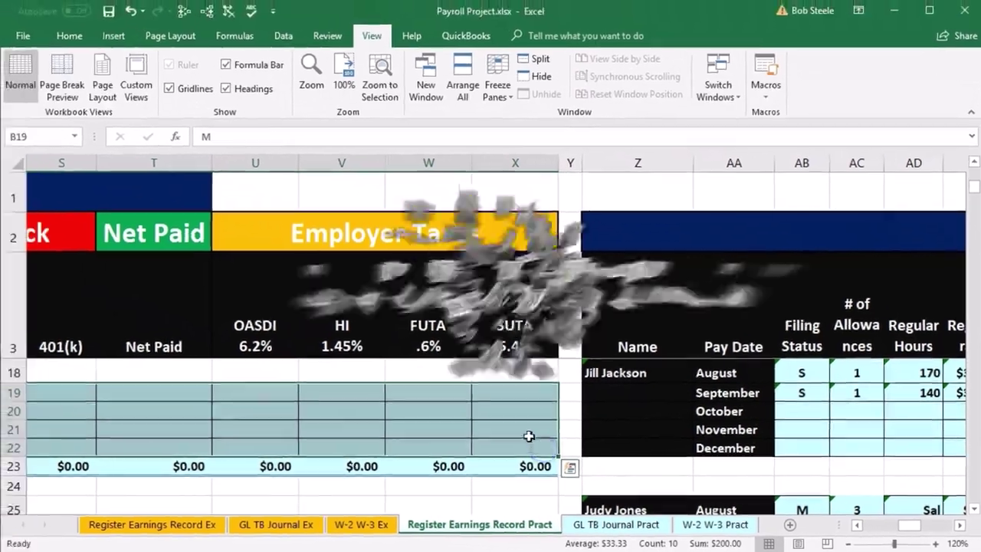
{"action": "right_click", "coordinate": [534, 451]}
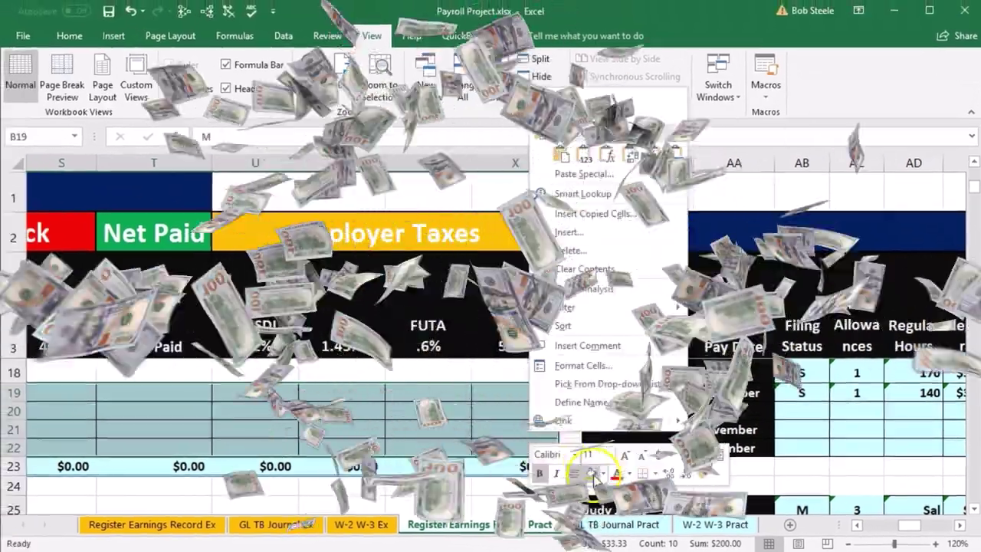
{"action": "scroll", "coordinate": [490, 306], "scroll_direction": "left", "scroll_amount": 10}
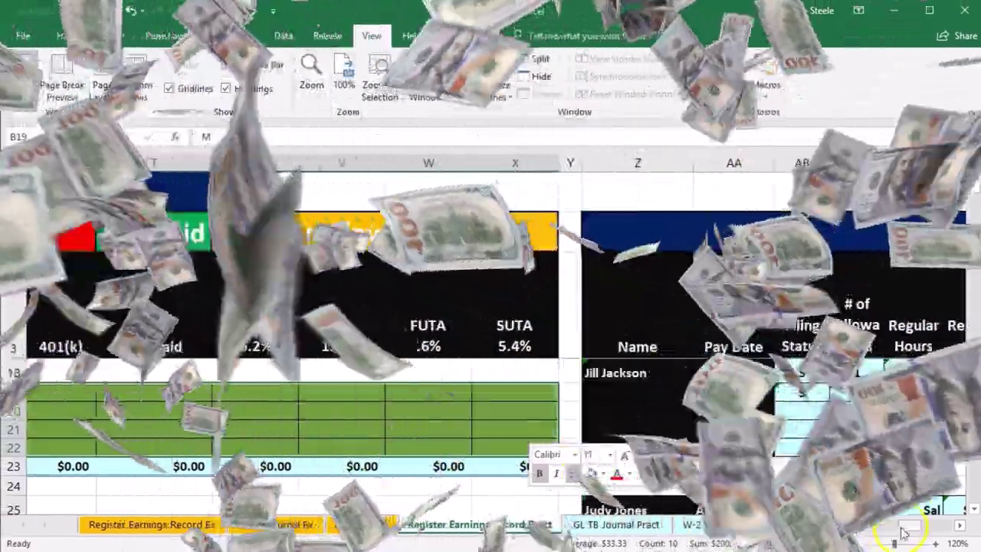
{"action": "scroll", "coordinate": [490, 306], "scroll_direction": "left", "scroll_amount": 5}
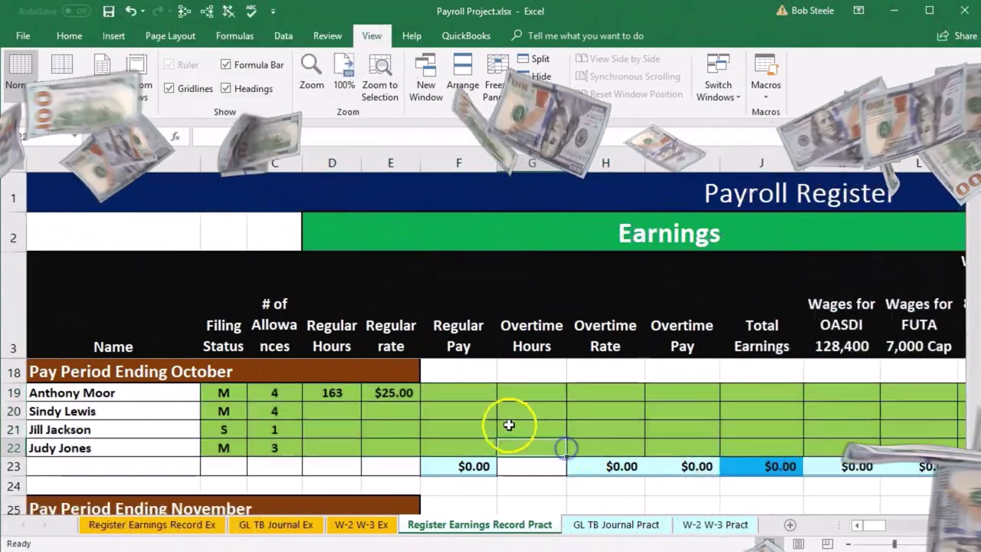
Step: Calculate October regular pay in F19 as regular hours times regular rate with =D19*E19
{"action": "left_click", "coordinate": [466, 395]}
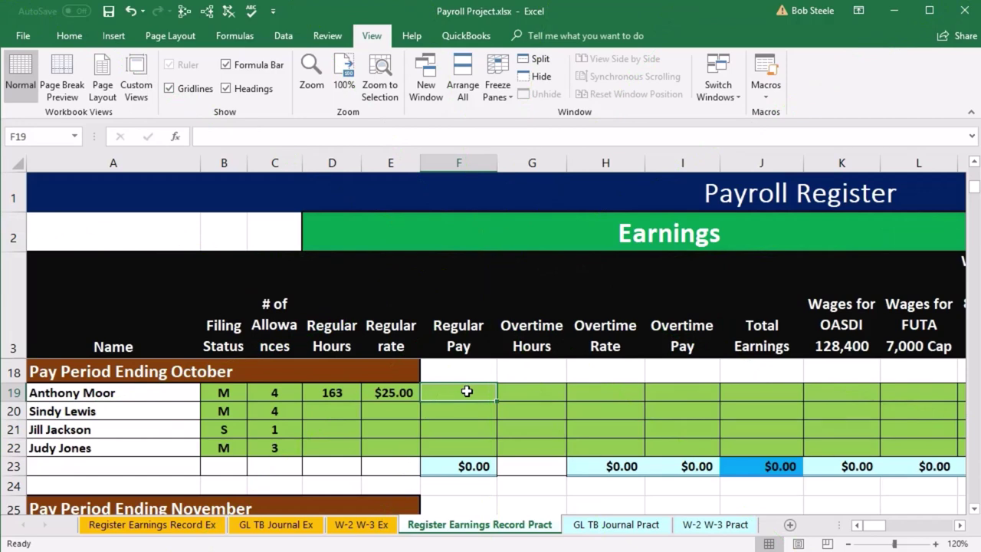
{"action": "type", "text": "="}
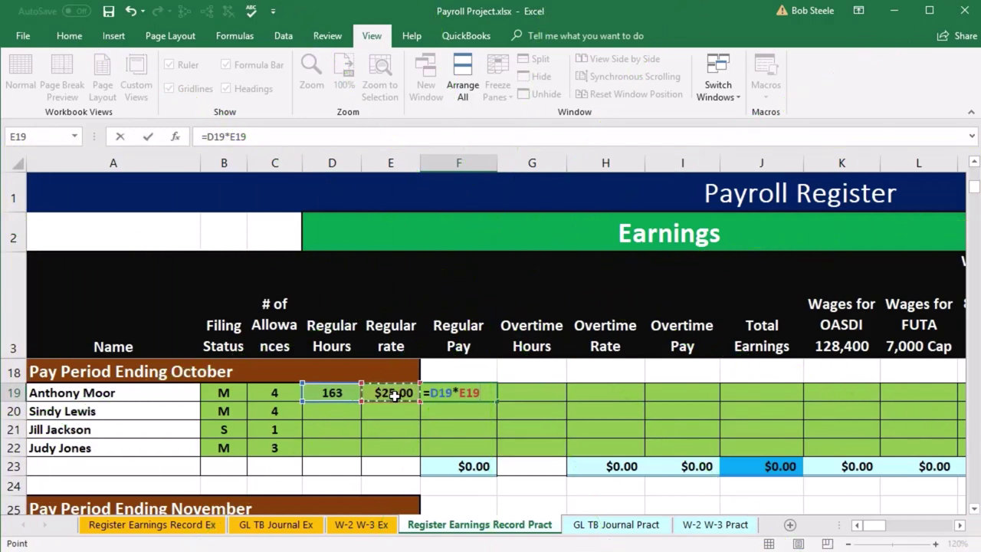
{"action": "key", "text": "Tab"}
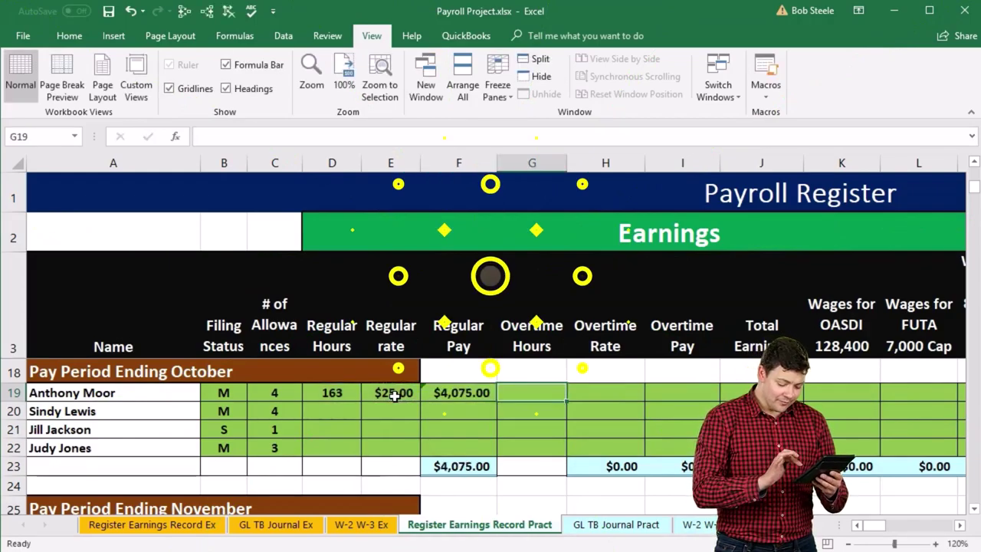
Step: Enter 3 overtime hours in G19 and calculate the overtime rate in H19 with =E19*1.5
{"action": "type", "text": "3"}
{"action": "key", "text": "Tab"}
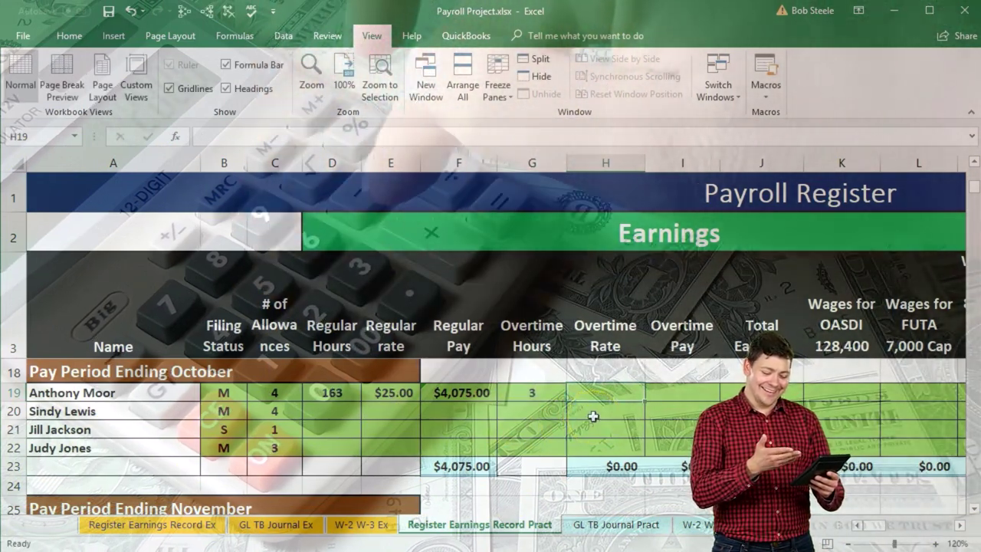
{"action": "type", "text": "="}
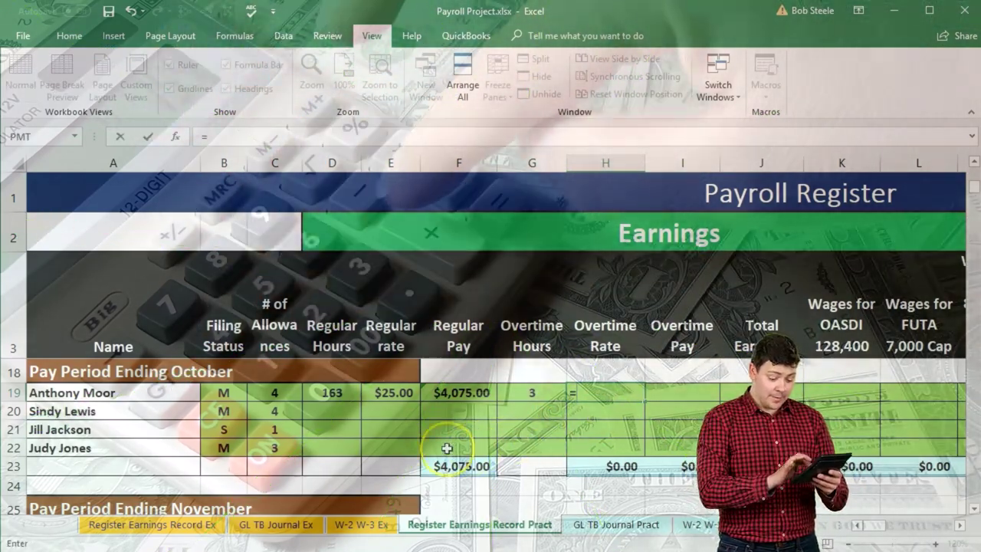
{"action": "left_click", "coordinate": [393, 392]}
{"action": "type", "text": "*"}
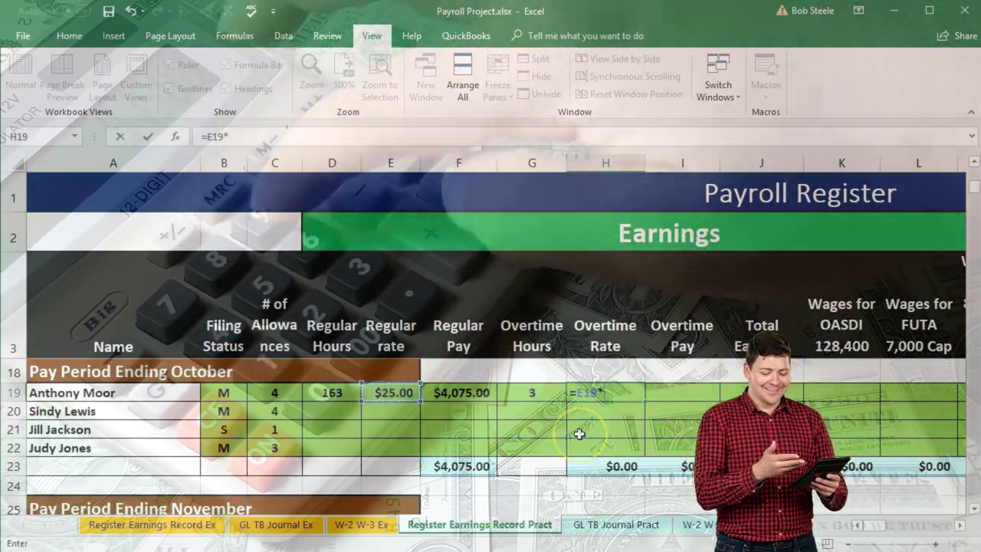
{"action": "type", "text": "1.5"}
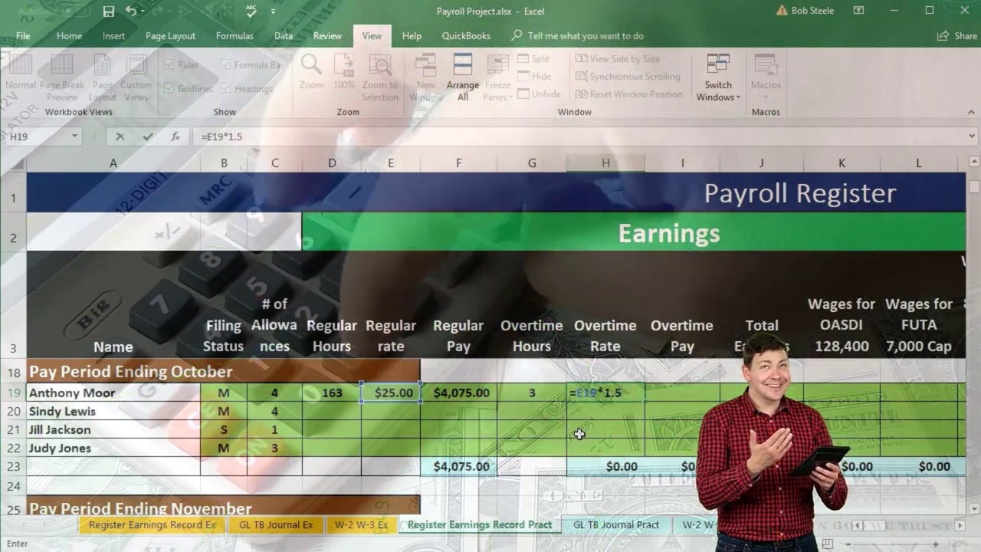
{"action": "key", "text": "Tab"}
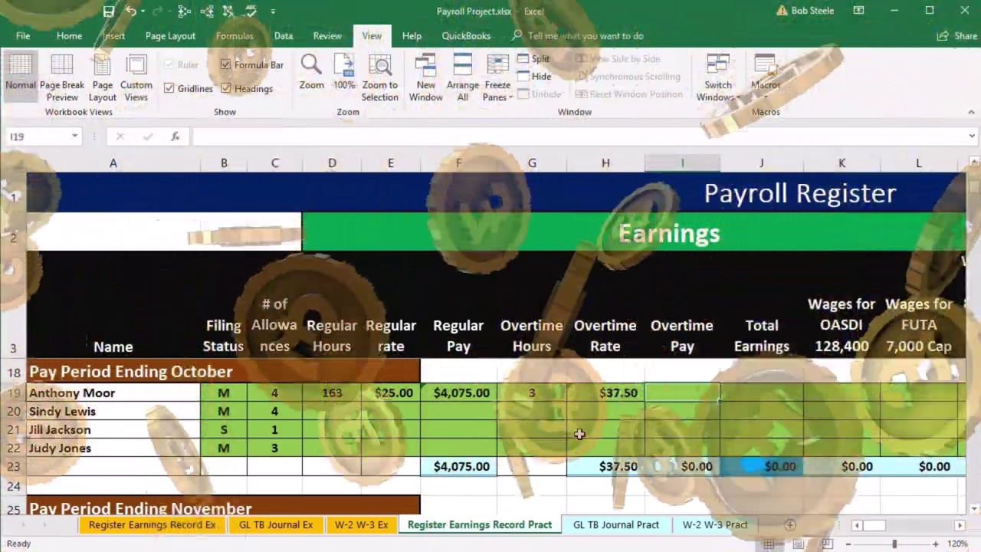
Step: Calculate October overtime pay in I19 as overtime hours times overtime rate with =G19*H19
{"action": "left_click", "coordinate": [589, 395]}
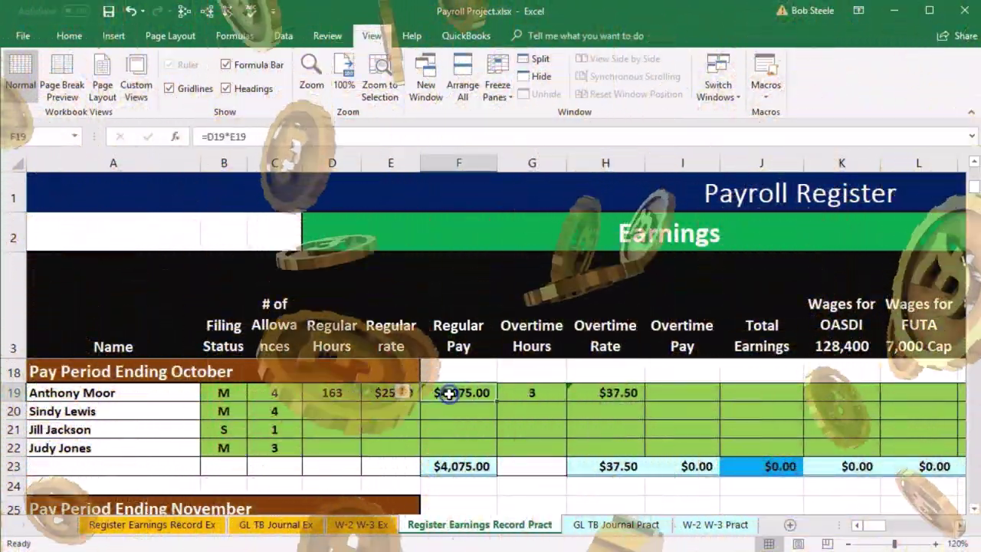
{"action": "left_click", "coordinate": [697, 394]}
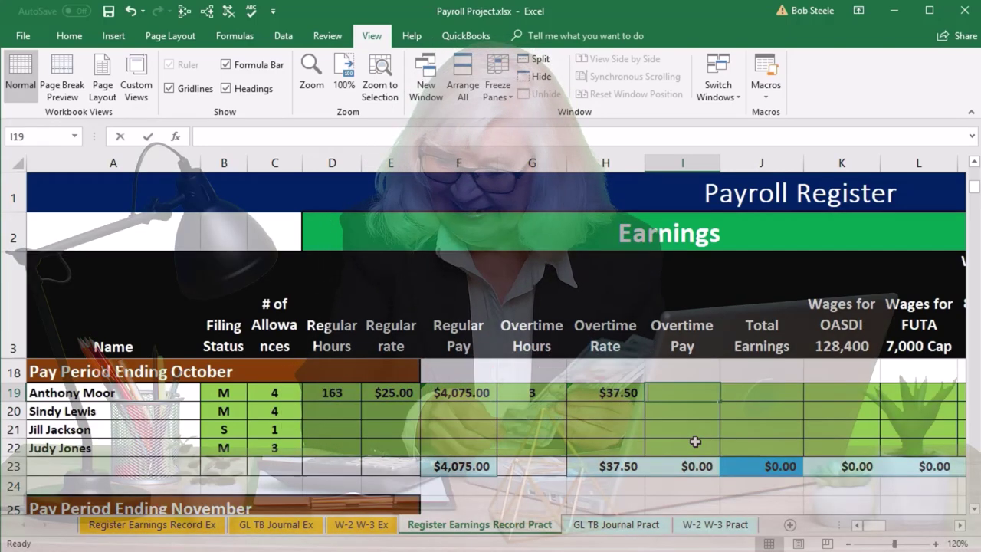
{"action": "type", "text": "="}
{"action": "left_click", "coordinate": [569, 403]}
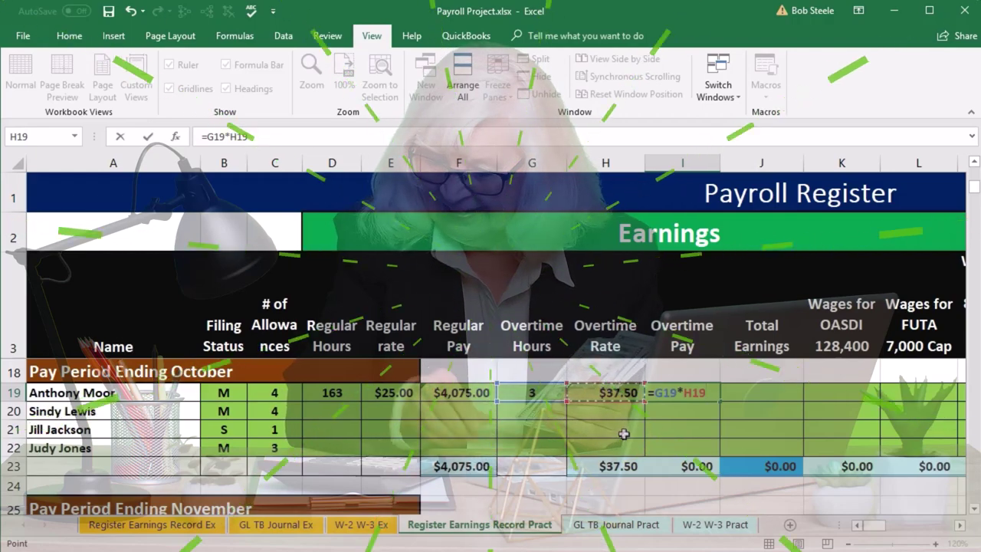
{"action": "key", "text": "Tab"}
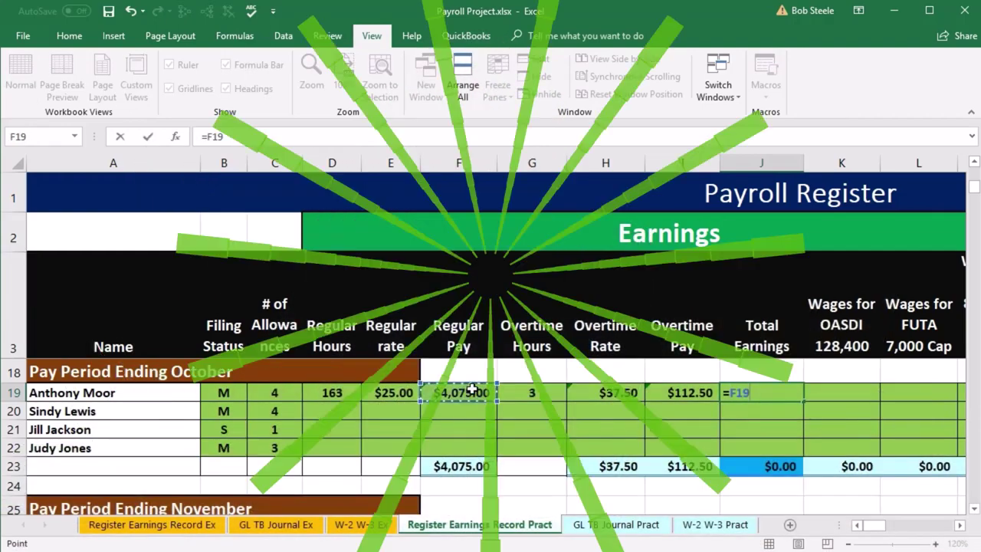
Step: Calculate October total earnings in J19 as regular pay plus overtime pay with =F19+I19
{"action": "left_click", "coordinate": [652, 392]}
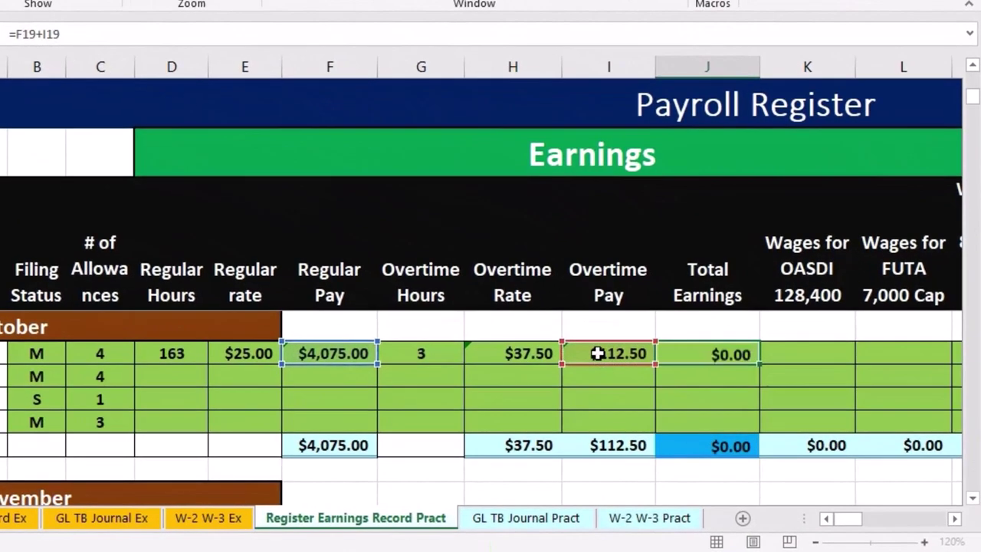
{"action": "key", "text": "Tab"}
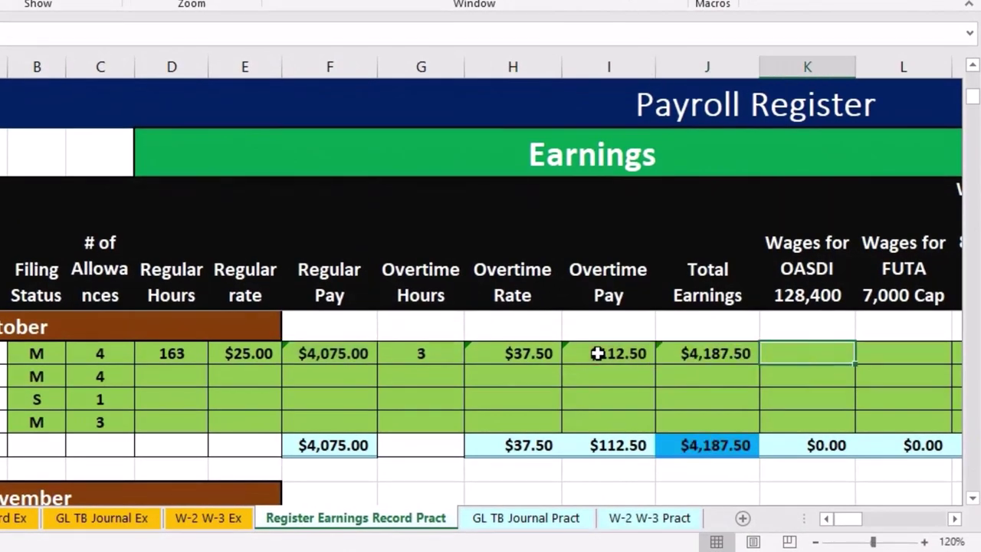
Step: Examine the October deduction and net pay columns and the wage cap headings for OASDI, FUTA and SUTA
{"action": "key", "text": "Tab"}
{"action": "key", "text": "Tab"}
{"action": "key", "text": "Tab"}
{"action": "key", "text": "Tab"}
{"action": "key", "text": "Tab"}
{"action": "key", "text": "Tab"}
{"action": "key", "text": "Tab"}
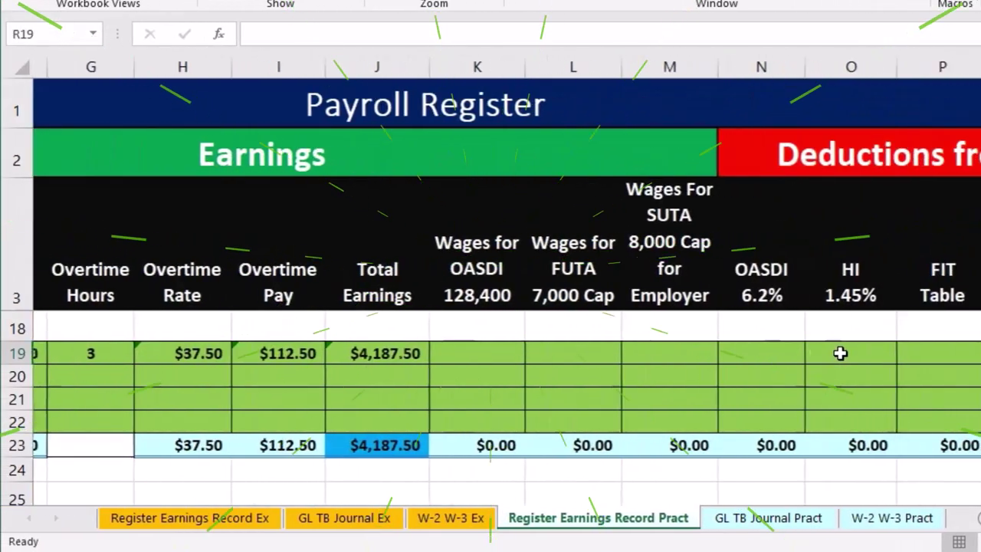
{"action": "key", "text": "Tab"}
{"action": "key", "text": "Tab"}
{"action": "key", "text": "Tab"}
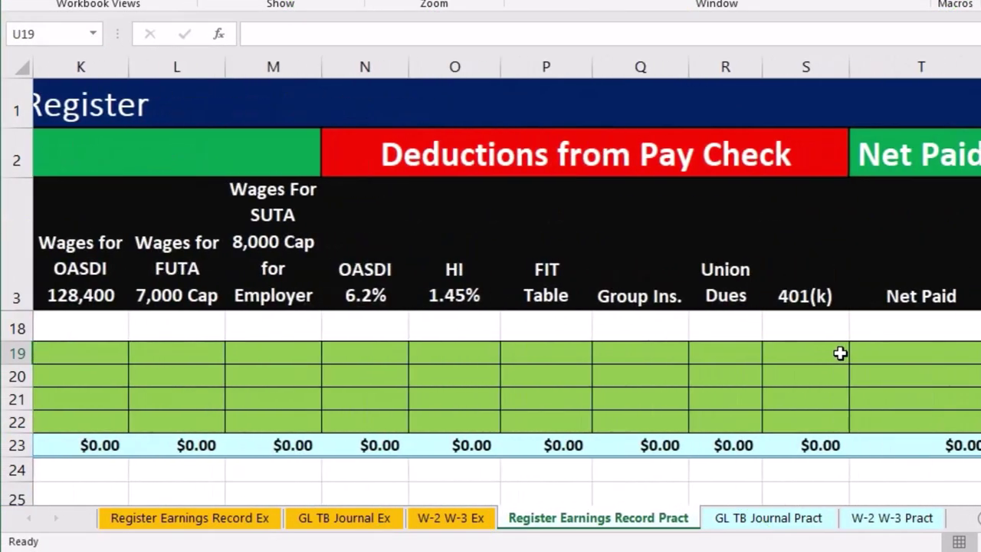
{"action": "key", "text": "shift+Tab"}
{"action": "key", "text": "shift+Tab"}
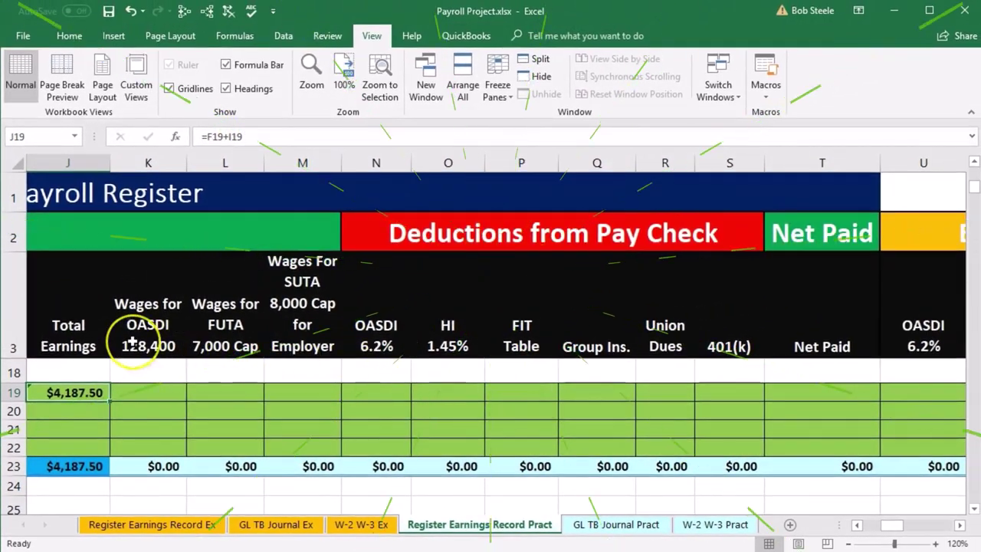
{"action": "left_click", "coordinate": [132, 325]}
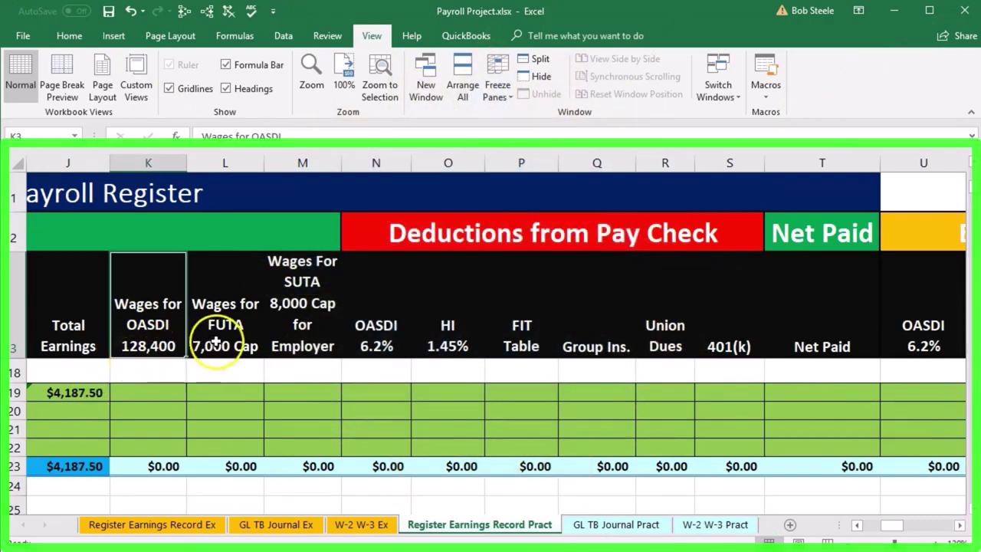
{"action": "left_click", "coordinate": [294, 327]}
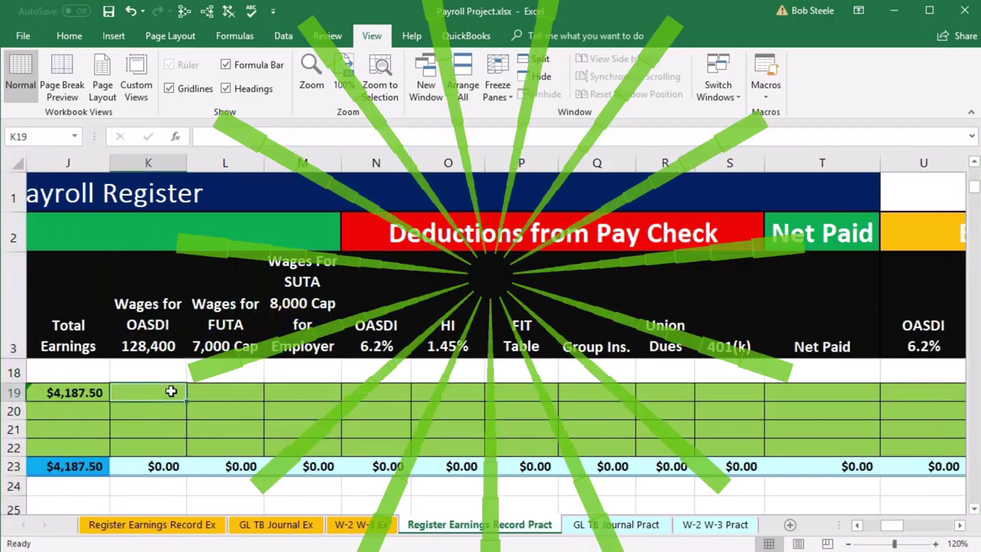
Step: Set the October OASDI wages in K19 equal to total earnings with =J19
{"action": "type", "text": "="}
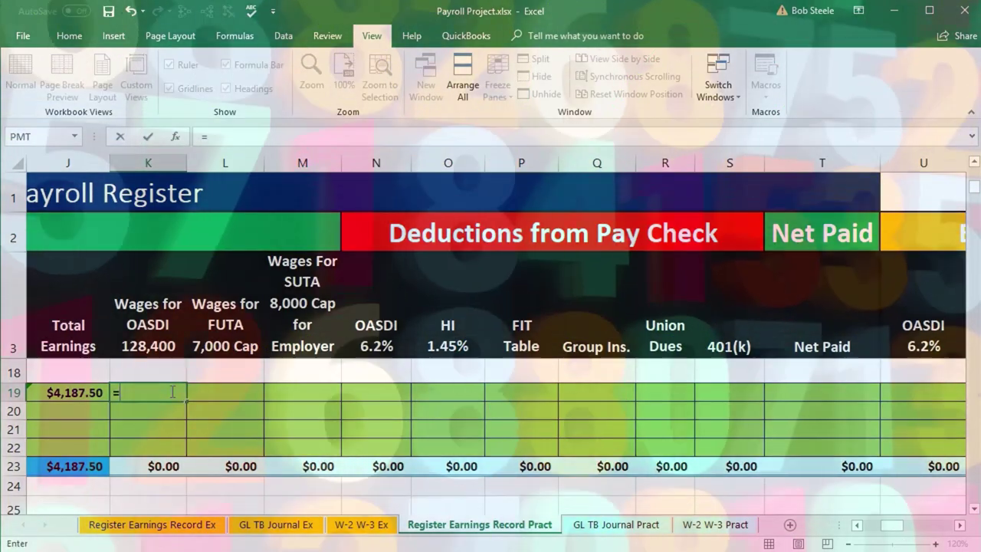
{"action": "left_click", "coordinate": [60, 391]}
{"action": "key", "text": "Return"}
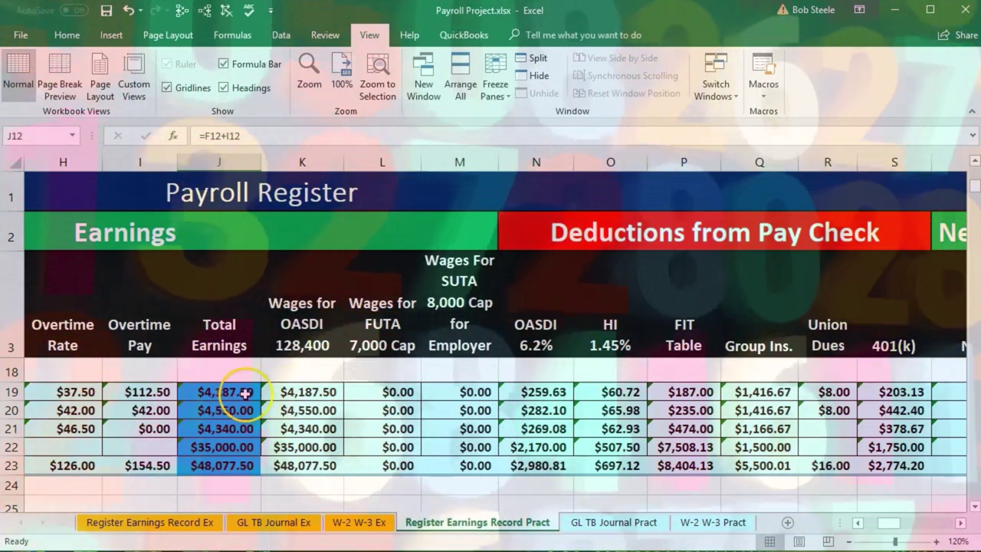
Step: Examine the first employee's year-to-date FUTA wages in the Earnings Records against the 7,000 cap
{"action": "left_click_drag", "start_coordinate": [237, 392], "coordinate": [230, 464]}
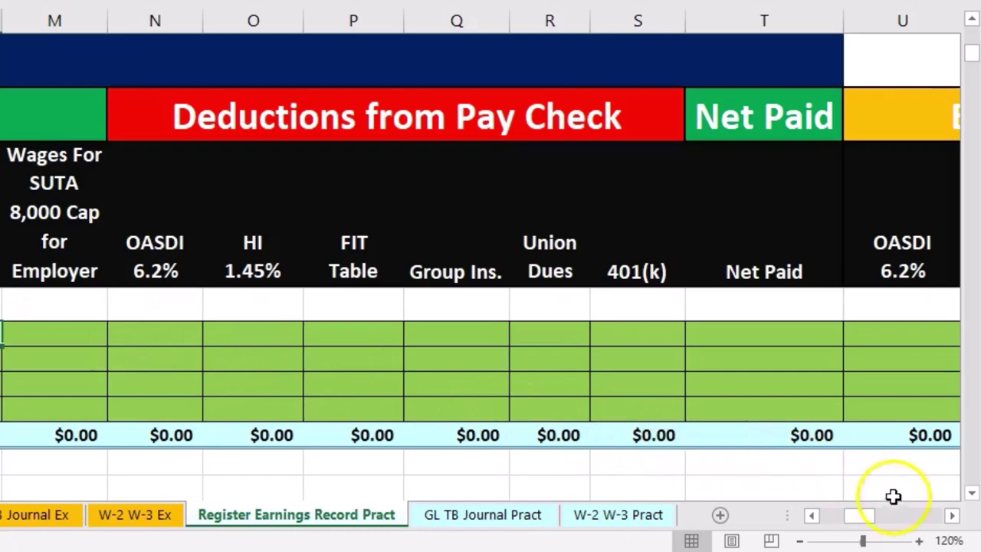
{"action": "left_click", "coordinate": [951, 516]}
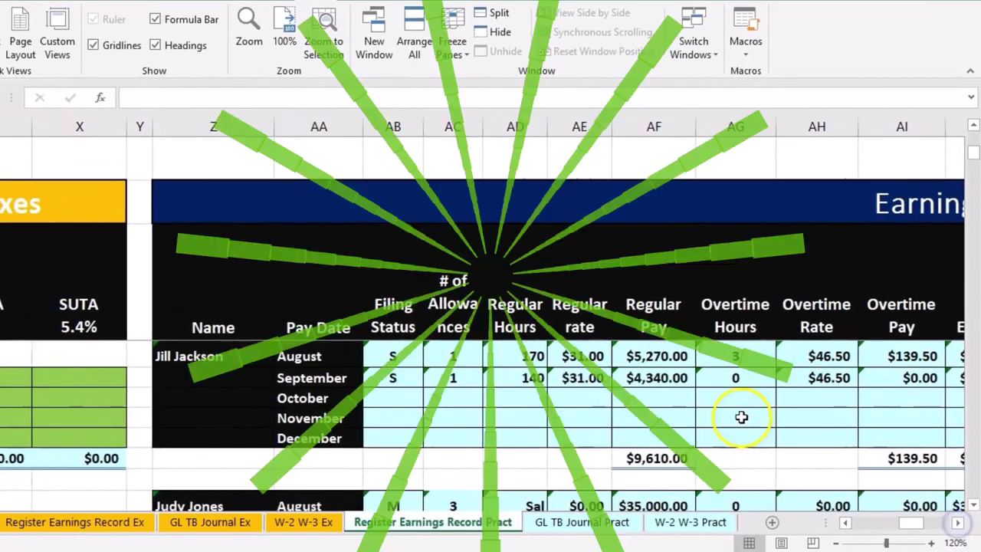
{"action": "scroll", "coordinate": [707, 361], "scroll_direction": "down", "scroll_amount": 5}
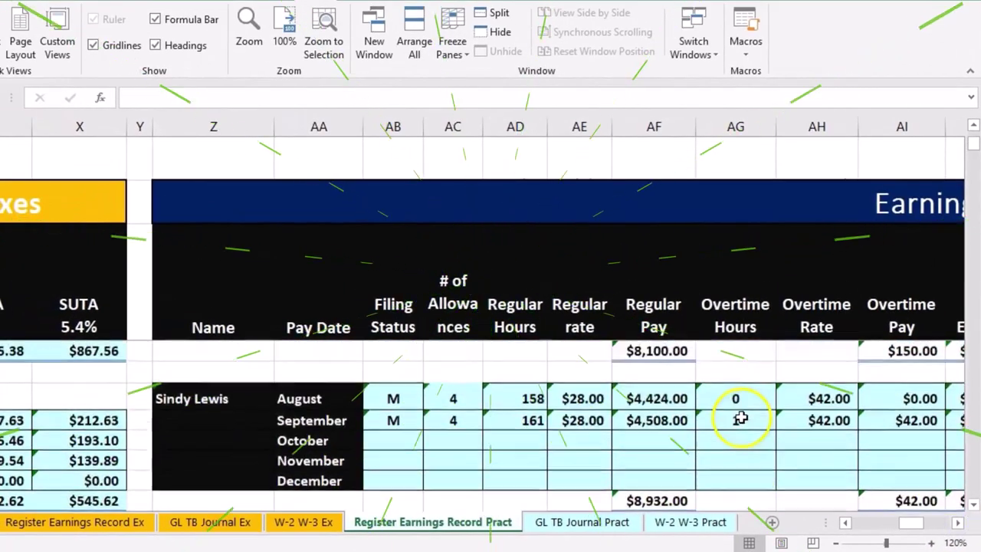
{"action": "scroll", "coordinate": [733, 433], "scroll_direction": "up", "scroll_amount": 2}
{"action": "scroll", "coordinate": [734, 433], "scroll_direction": "up", "scroll_amount": 1}
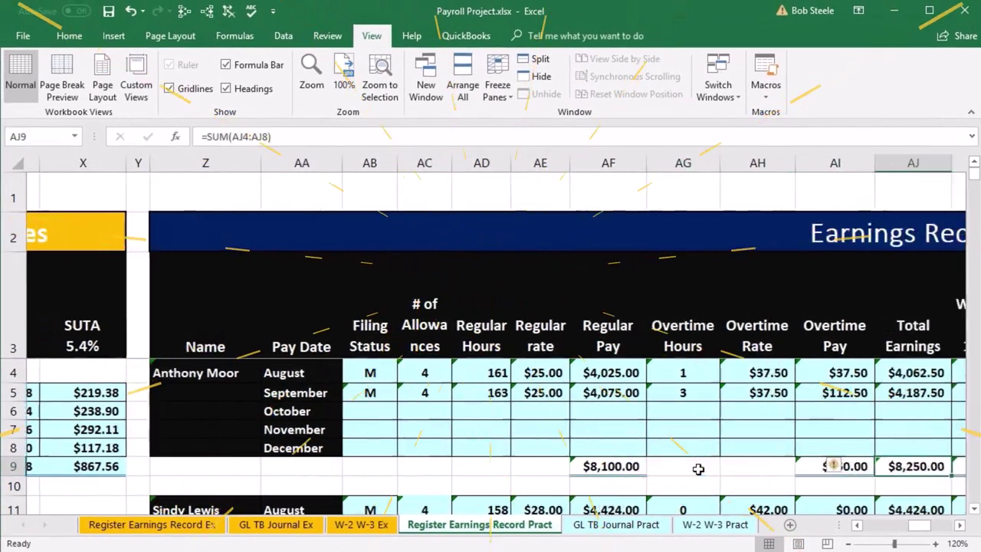
{"action": "key", "text": "Right"}
{"action": "key", "text": "Right"}
{"action": "key", "text": "Right"}
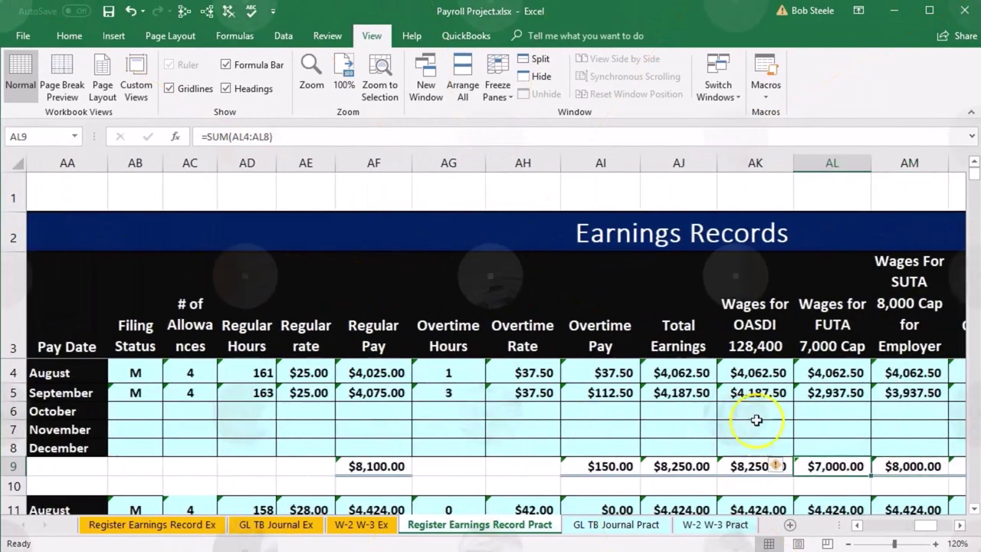
{"action": "key", "text": "Up"}
{"action": "key", "text": "Up"}
{"action": "key", "text": "Up"}
{"action": "key", "text": "Up"}
{"action": "key", "text": "Up"}
{"action": "key", "text": "Up"}
{"action": "left_click", "coordinate": [848, 463]}
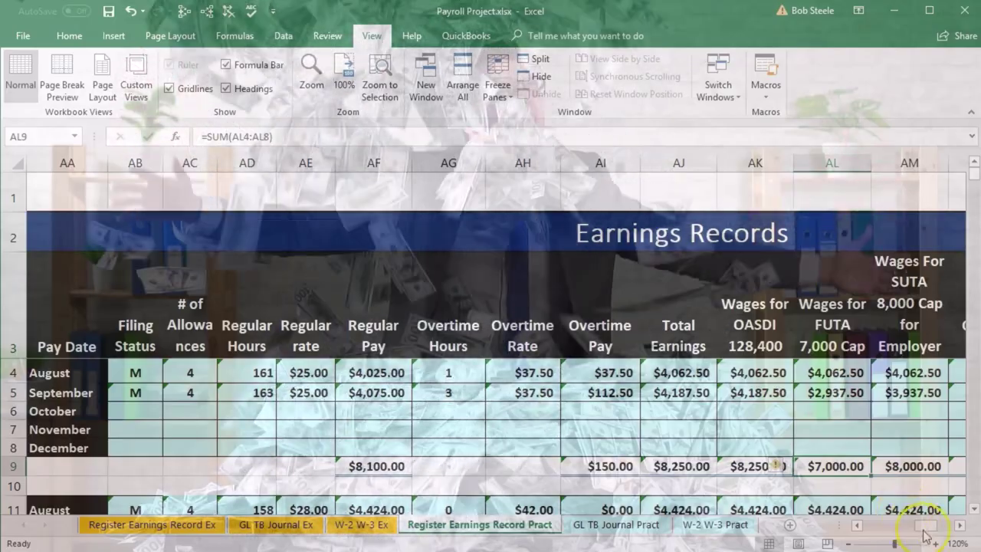
Step: Enter 0 as the first employee's October FUTA wages in L19 of the payroll register
{"action": "left_click_drag", "start_coordinate": [915, 525], "coordinate": [862, 525]}
{"action": "scroll", "coordinate": [771, 478], "scroll_direction": "down", "scroll_amount": 5}
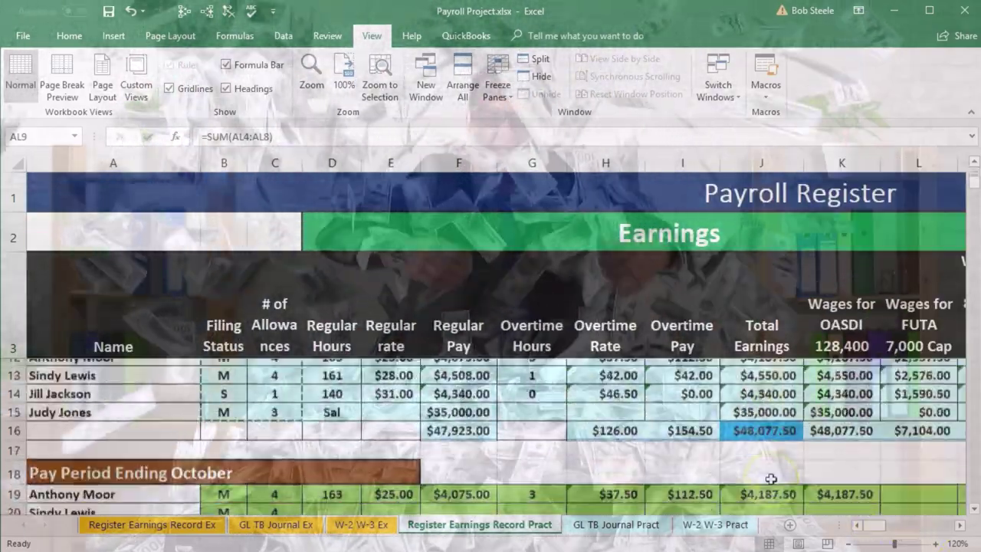
{"action": "scroll", "coordinate": [789, 494], "scroll_direction": "up", "scroll_amount": 1}
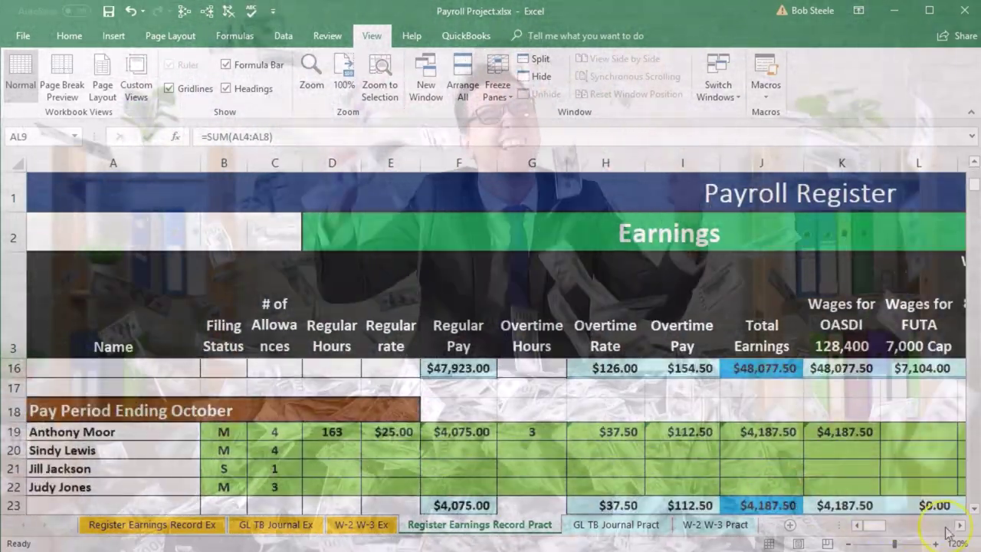
{"action": "left_click", "coordinate": [959, 525]}
{"action": "left_click", "coordinate": [959, 524]}
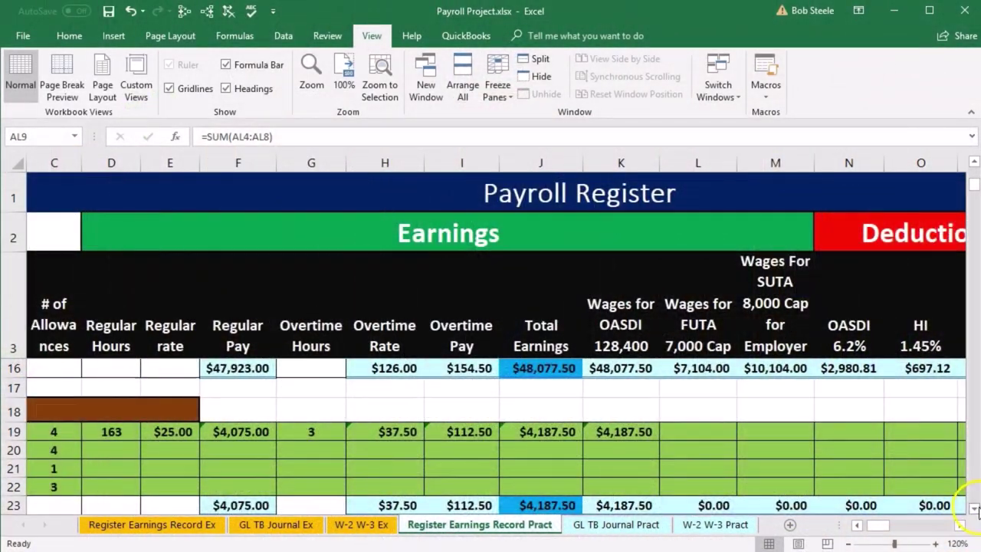
{"action": "left_click", "coordinate": [974, 508]}
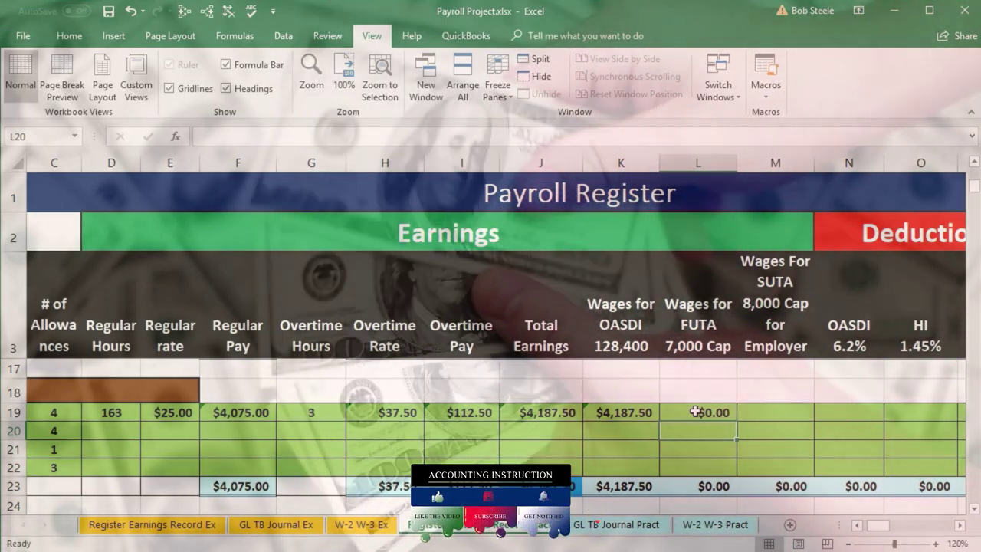
Step: Examine the first employee's year-to-date SUTA wages in the Earnings Records against the employer's 8,000 cap
{"action": "key", "text": "Up"}
{"action": "key", "text": "Right"}
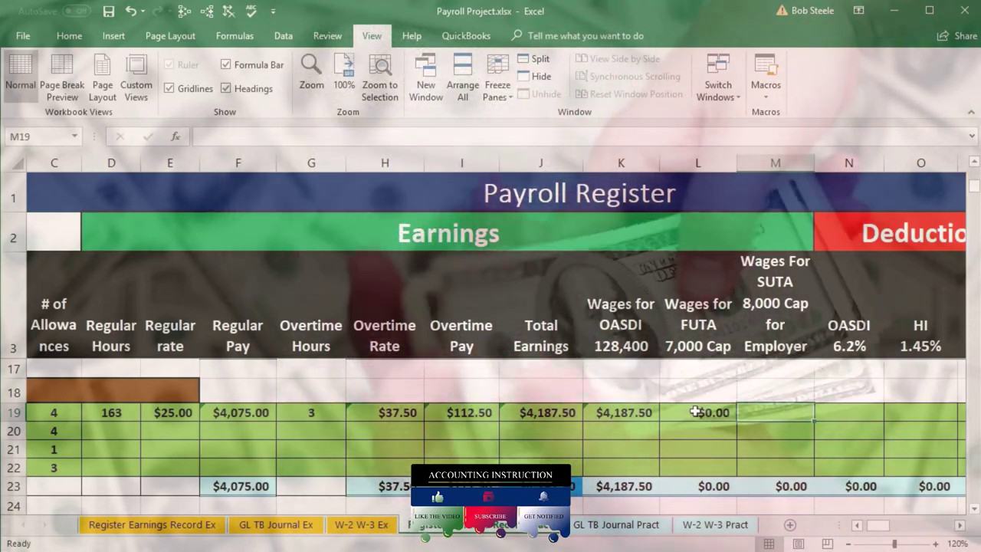
{"action": "key", "text": "Right"}
{"action": "key", "text": "Right"}
{"action": "key", "text": "Right"}
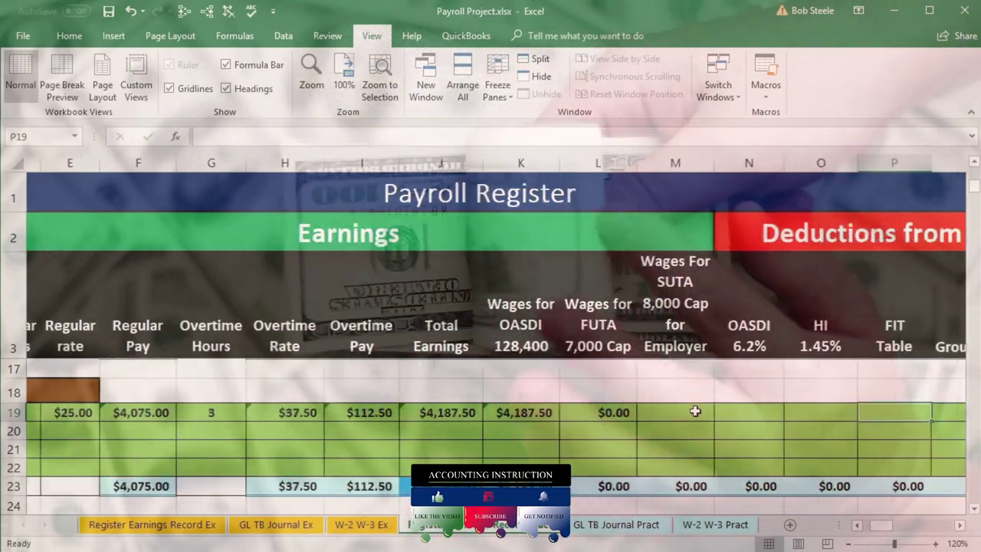
{"action": "key", "text": "Right"}
{"action": "key", "text": "Right"}
{"action": "key", "text": "Right"}
{"action": "key", "text": "Right"}
{"action": "key", "text": "Right"}
{"action": "key", "text": "Right"}
{"action": "key", "text": "Right"}
{"action": "key", "text": "Right"}
{"action": "key", "text": "Right"}
{"action": "key", "text": "Right"}
{"action": "key", "text": "Right"}
{"action": "key", "text": "Right"}
{"action": "key", "text": "Right"}
{"action": "key", "text": "Right"}
{"action": "key", "text": "Right"}
{"action": "key", "text": "Right"}
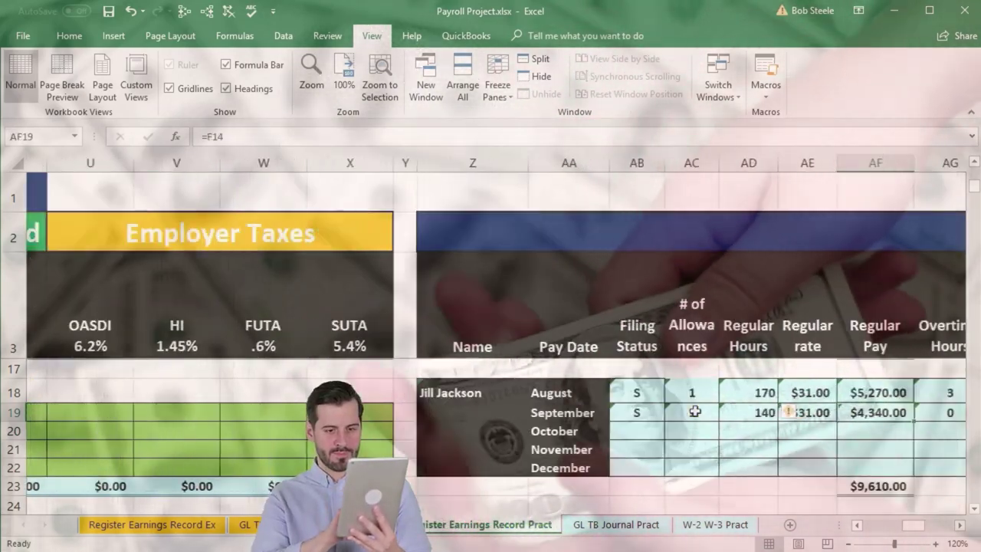
{"action": "key", "text": "Right"}
{"action": "key", "text": "Right"}
{"action": "key", "text": "Up"}
{"action": "key", "text": "Up"}
{"action": "key", "text": "Up"}
{"action": "key", "text": "Up"}
{"action": "key", "text": "Up"}
{"action": "key", "text": "Up"}
{"action": "key", "text": "Up"}
{"action": "key", "text": "Up"}
{"action": "key", "text": "Up"}
{"action": "key", "text": "Up"}
{"action": "key", "text": "Up"}
{"action": "key", "text": "Up"}
{"action": "key", "text": "Up"}
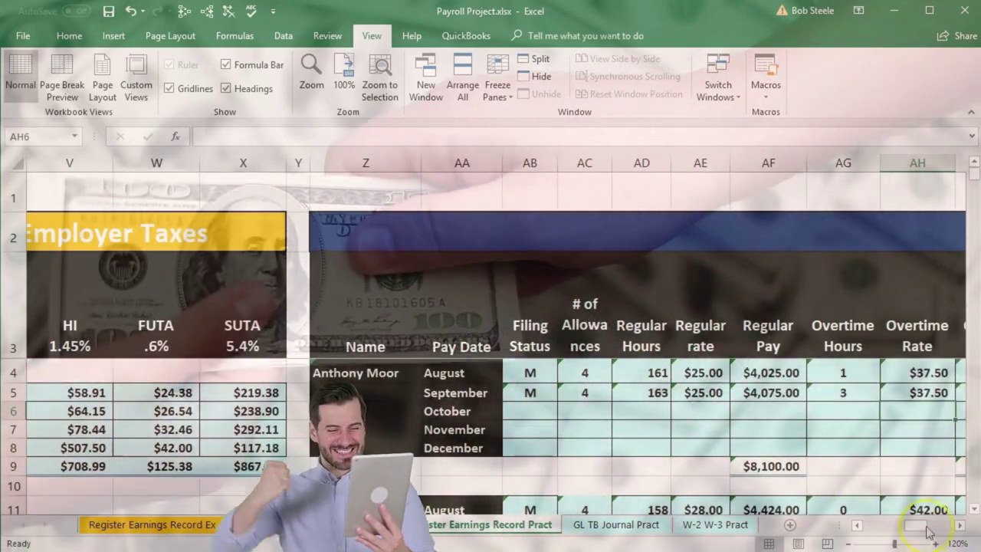
{"action": "left_click", "coordinate": [959, 527]}
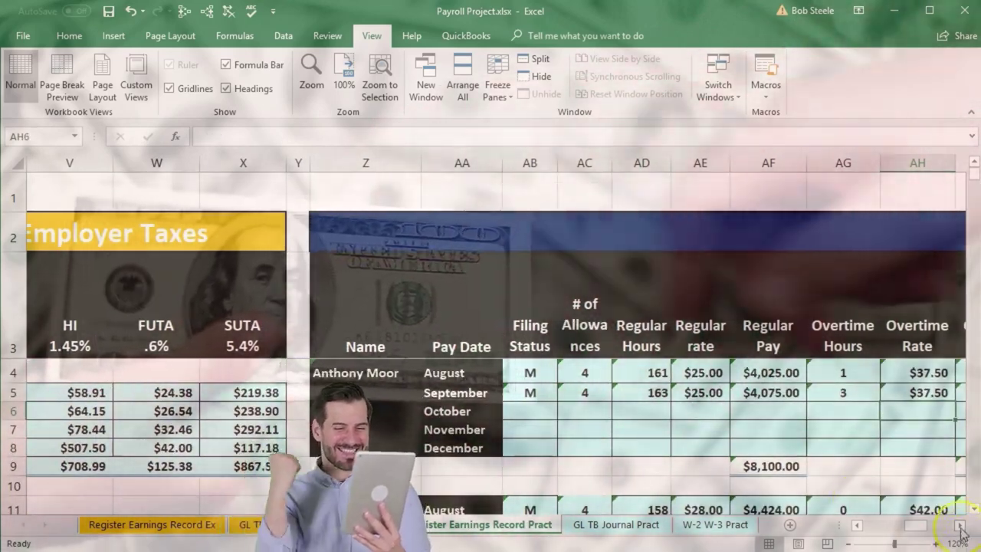
{"action": "left_click", "coordinate": [960, 527]}
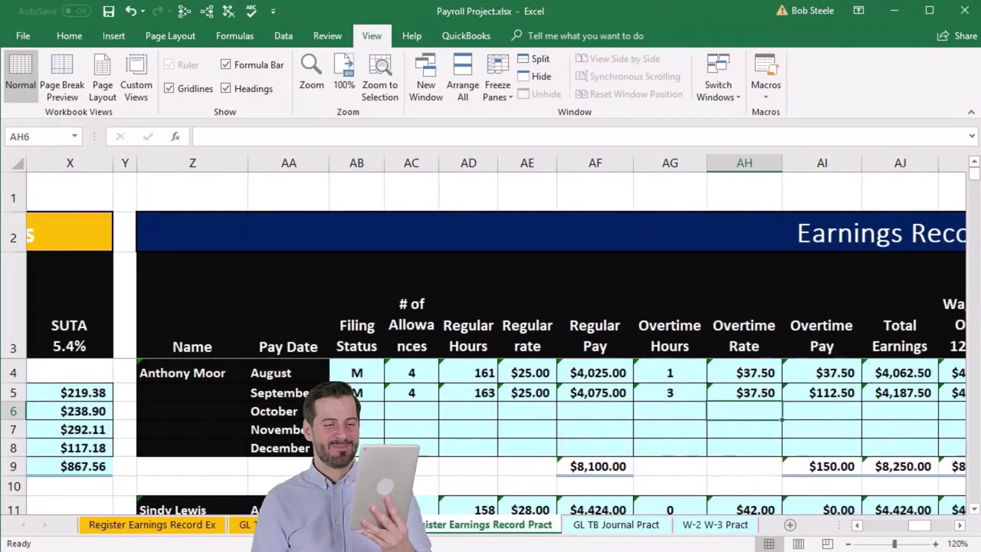
{"action": "left_click", "coordinate": [960, 527]}
{"action": "left_click", "coordinate": [959, 528]}
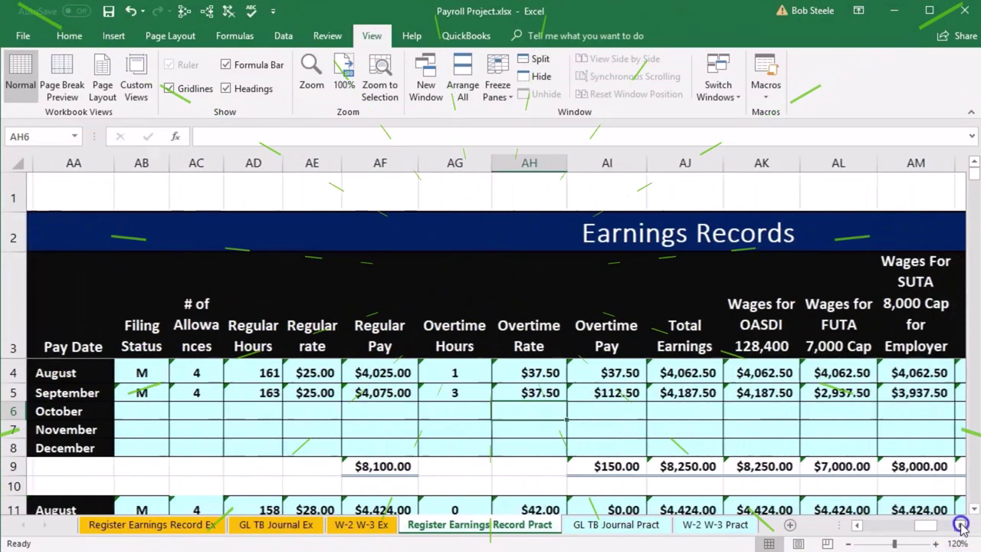
{"action": "left_click", "coordinate": [960, 527]}
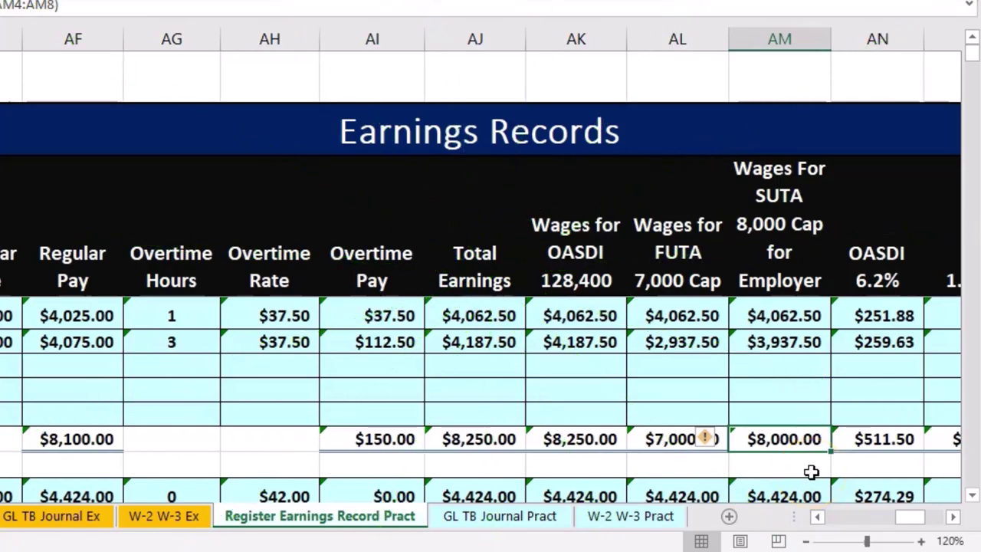
Step: Enter 0 as the first employee's October SUTA wages in M19 of the payroll register
{"action": "key", "text": "Home"}
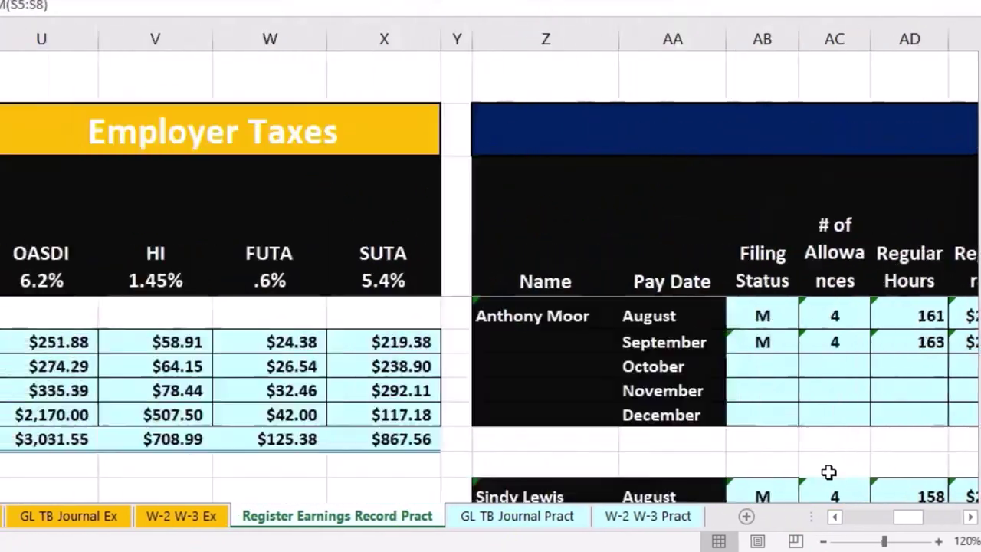
{"action": "scroll", "coordinate": [490, 399], "scroll_direction": "down", "scroll_amount": 5}
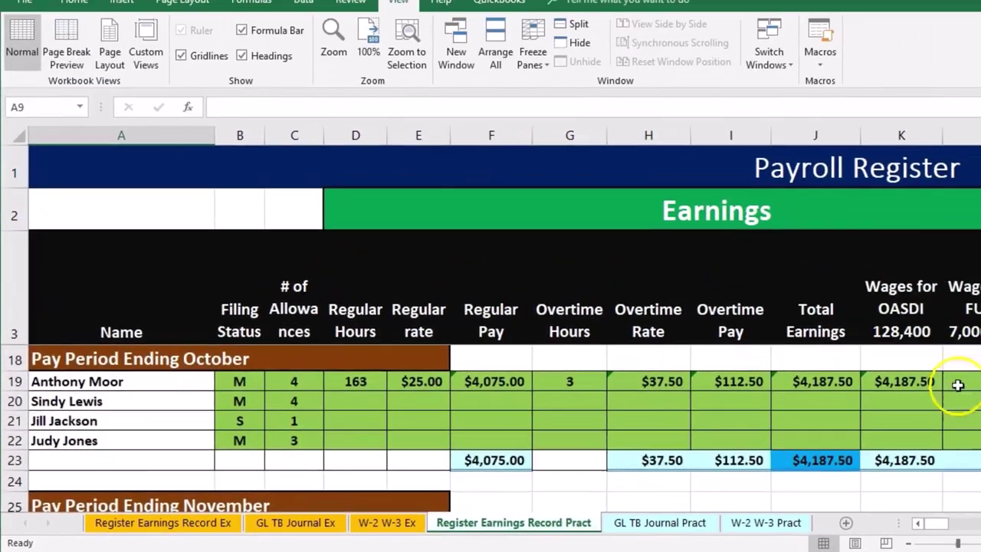
{"action": "left_click", "coordinate": [898, 407]}
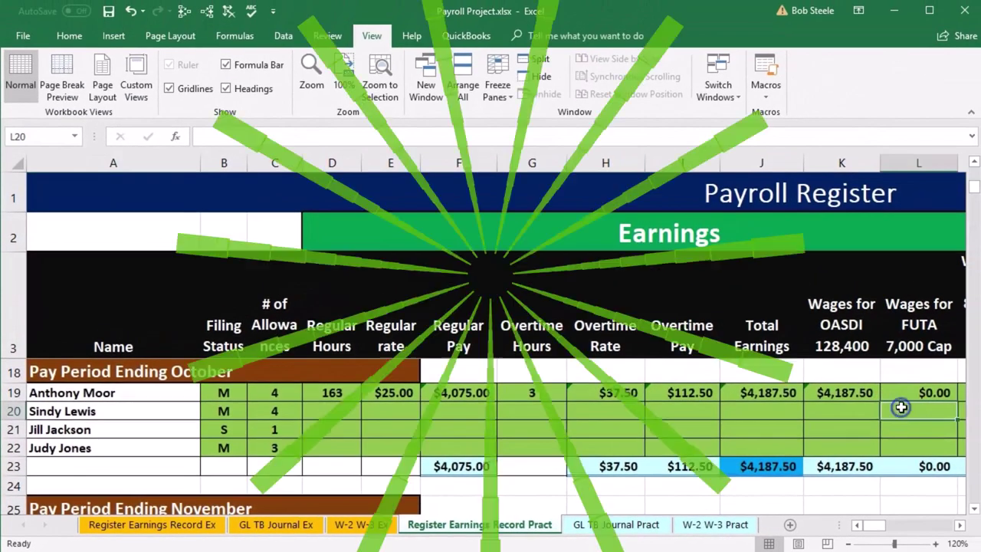
{"action": "key", "text": "Right"}
{"action": "key", "text": "Right"}
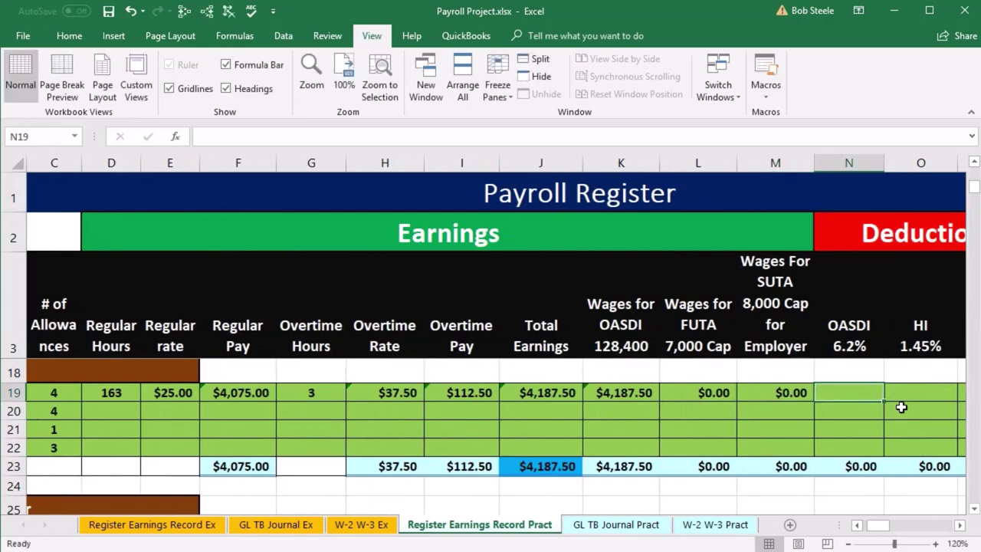
Step: Calculate the first employee's October OASDI in N19 as K19*0.062 and the HI deduction in O19 at 1.45%
{"action": "scroll", "coordinate": [901, 408], "scroll_direction": "right", "scroll_amount": 3}
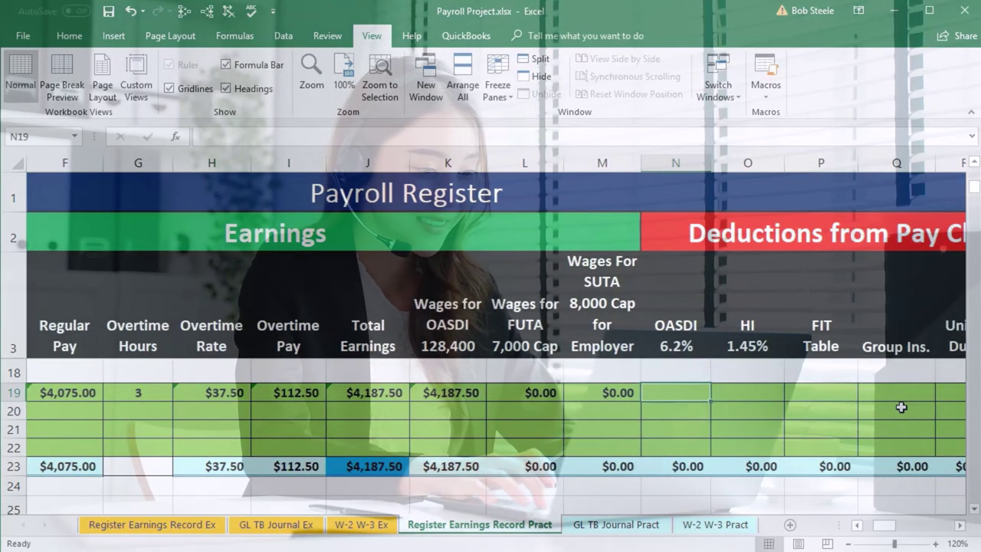
{"action": "type", "text": "="}
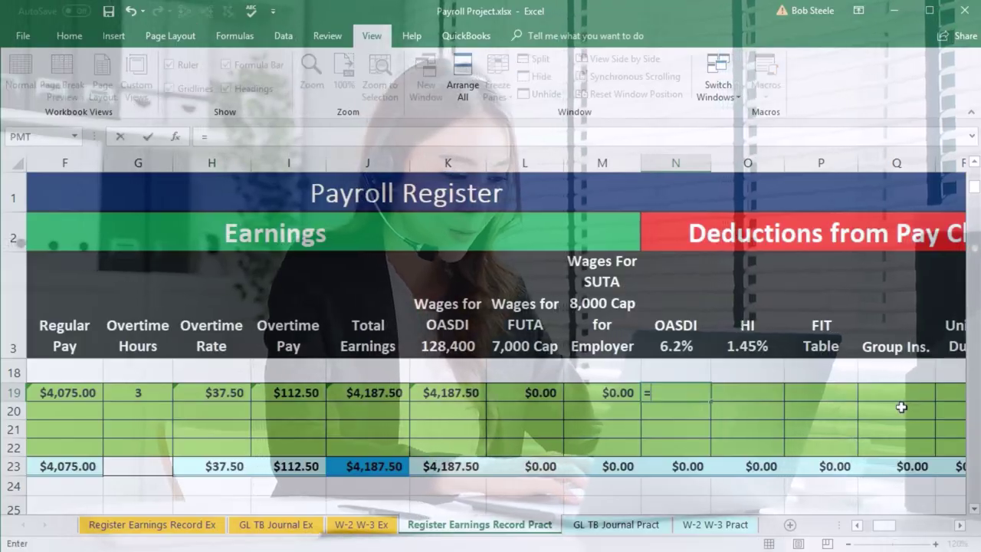
{"action": "left_click", "coordinate": [465, 388]}
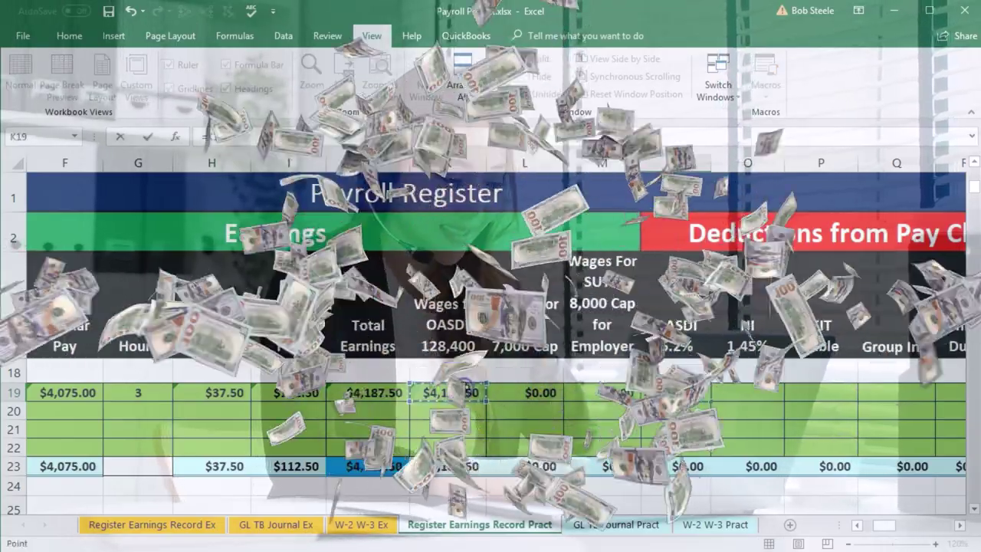
{"action": "type", "text": "*"}
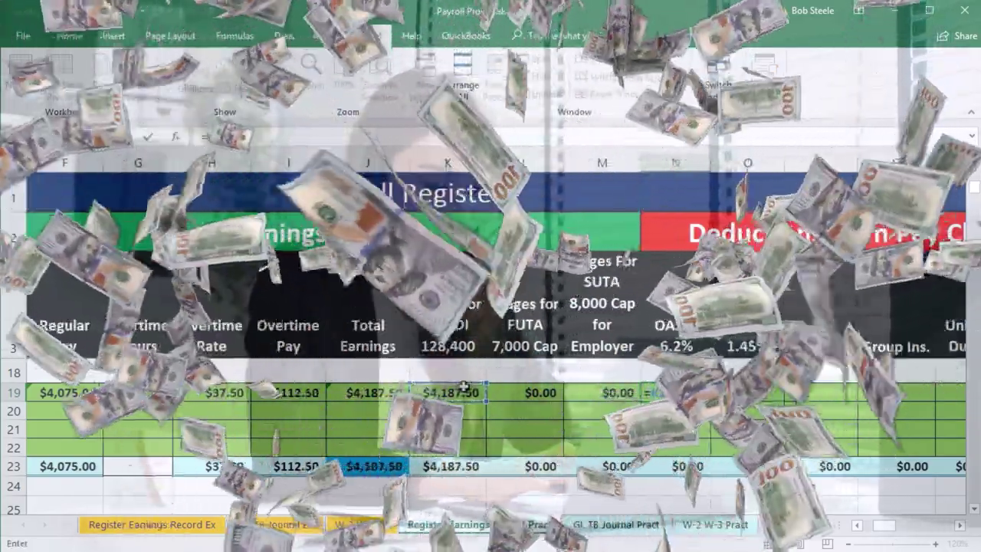
{"action": "type", "text": ".062"}
{"action": "key", "text": "Tab"}
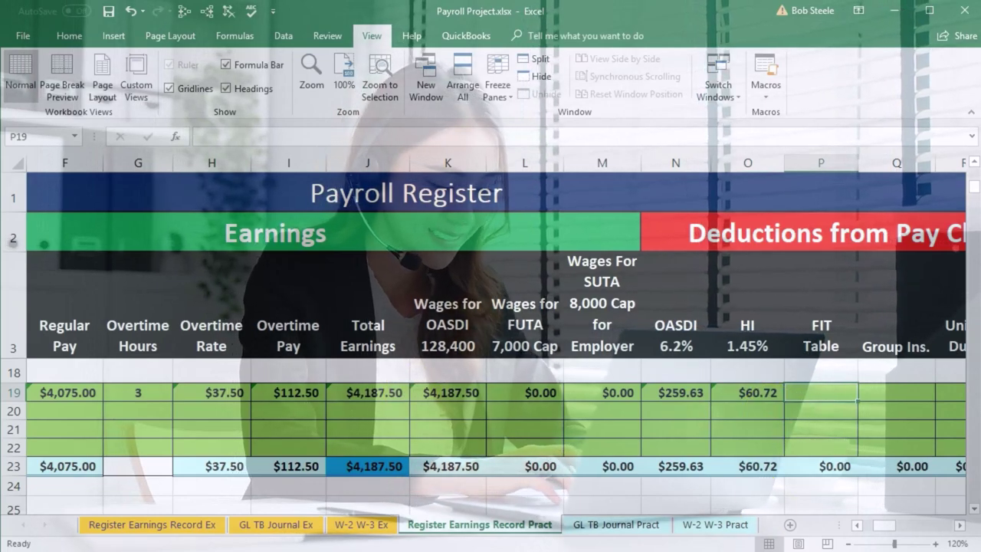
Step: Switch to Acrobat and look over the 2018 income tax withholding tables in Circle E.pdf, including the wage bracket method, and return to Excel
{"action": "key", "text": "alt+Tab"}
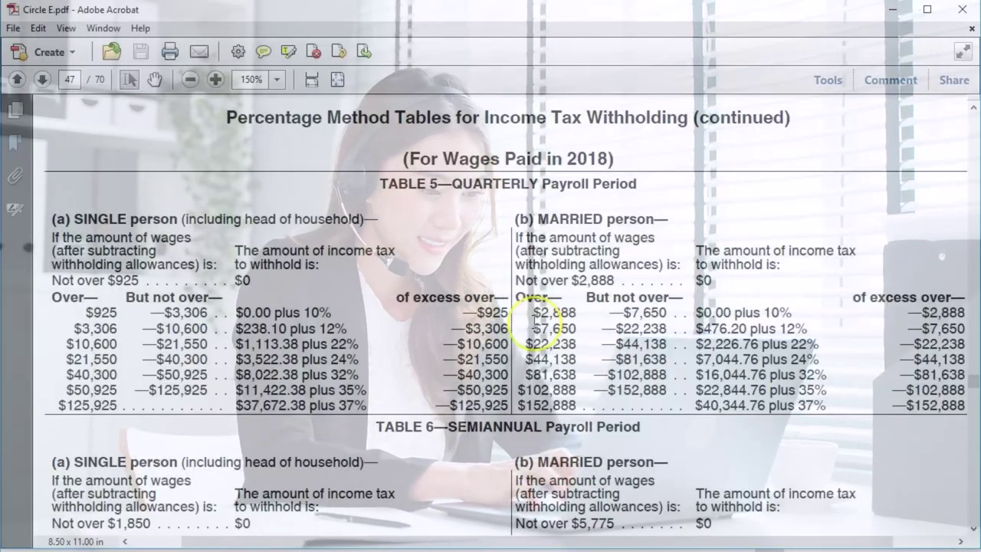
{"action": "scroll", "coordinate": [535, 317], "scroll_direction": "down", "scroll_amount": 20}
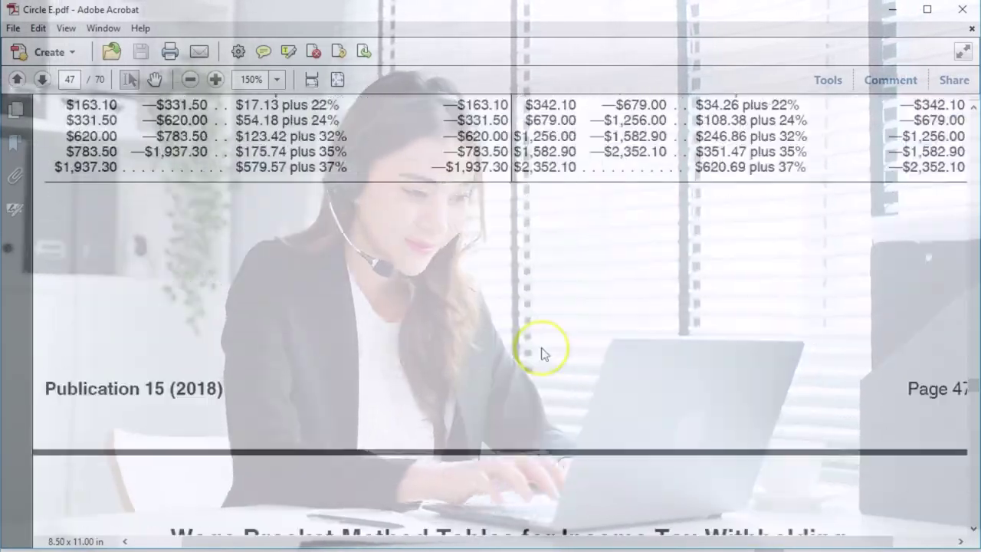
{"action": "scroll", "coordinate": [541, 351], "scroll_direction": "down", "scroll_amount": 6}
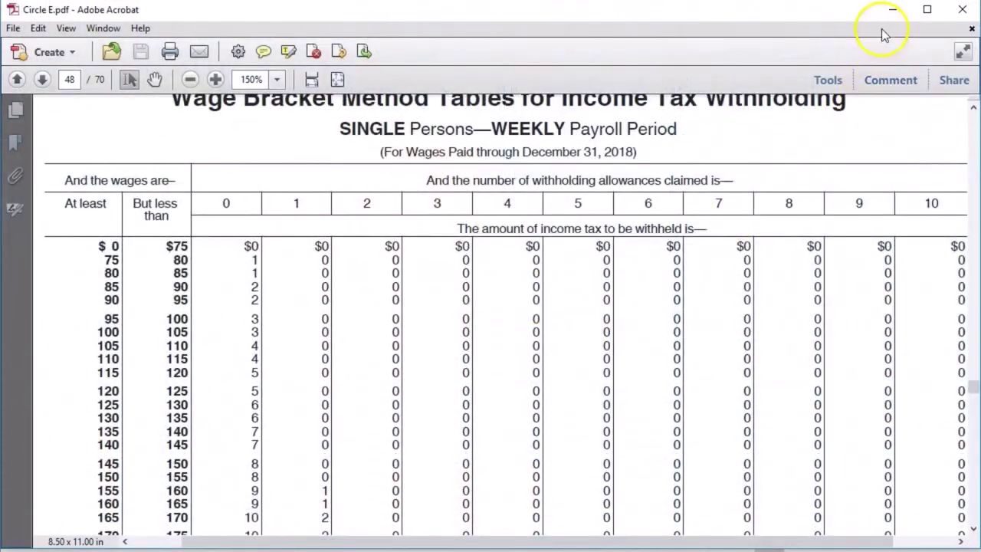
{"action": "left_click", "coordinate": [888, 18]}
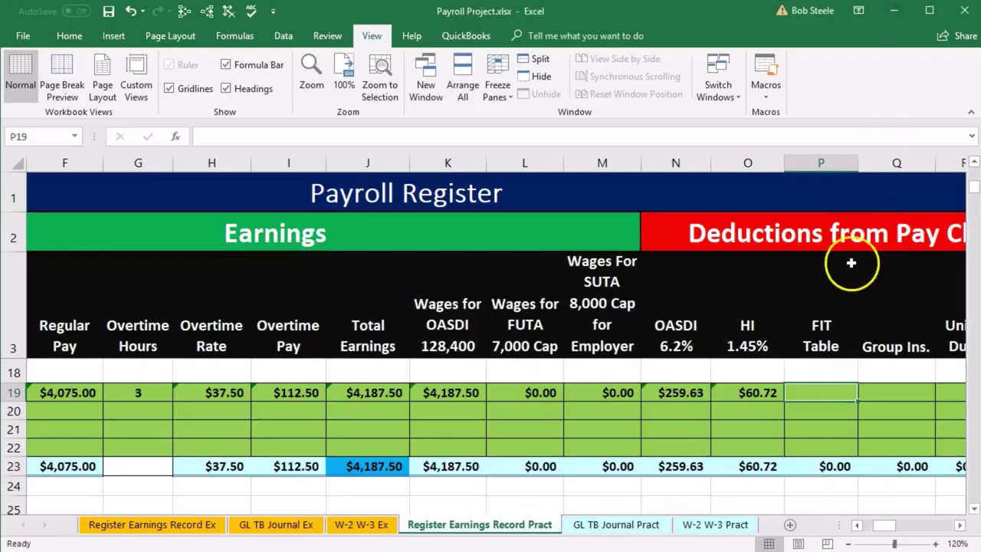
Step: Fill in the first employee's October FIT in P19 with 187, the same amount as in the previous pay period
{"action": "scroll", "coordinate": [829, 369], "scroll_direction": "up", "scroll_amount": 2}
{"action": "scroll", "coordinate": [830, 370], "scroll_direction": "down", "scroll_amount": 1}
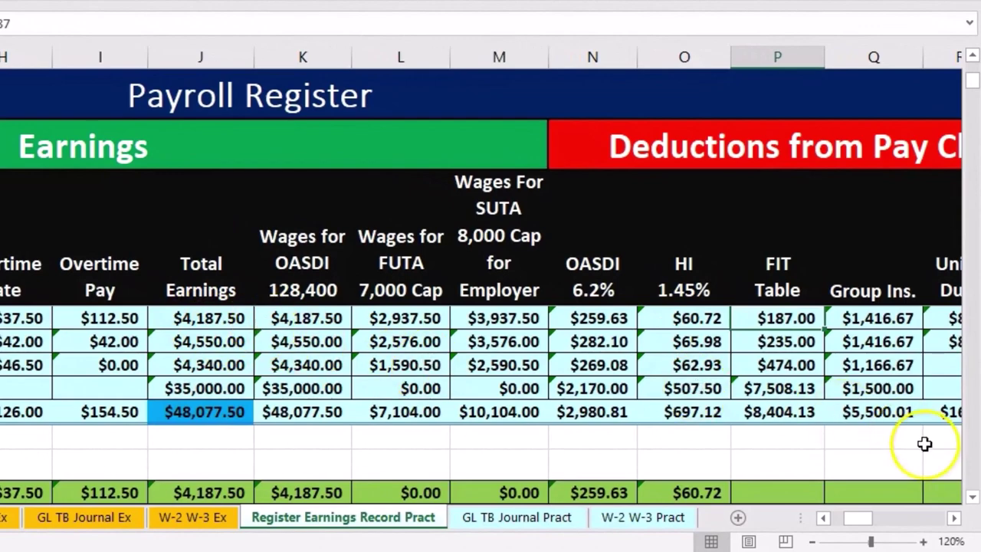
{"action": "scroll", "coordinate": [885, 421], "scroll_direction": "down", "scroll_amount": 1}
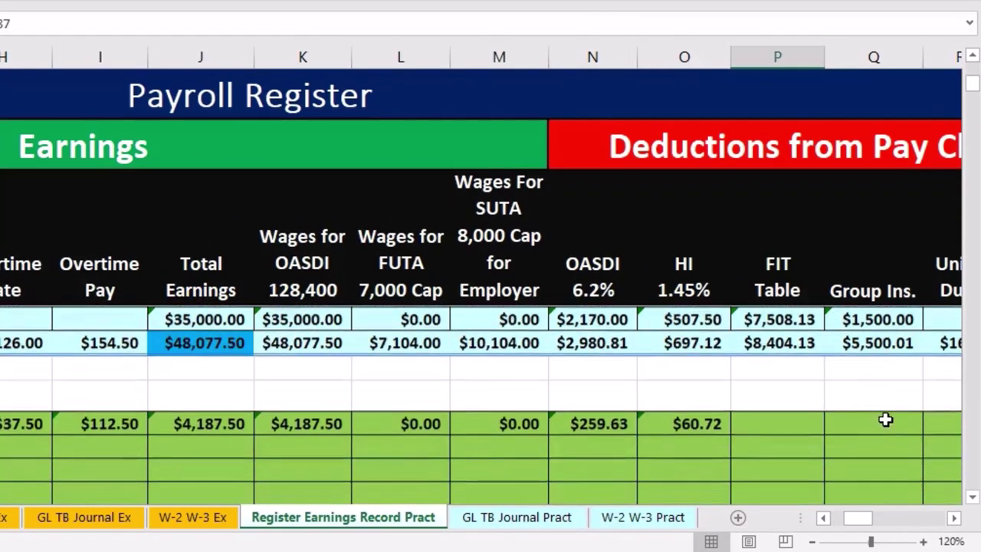
{"action": "scroll", "coordinate": [893, 412], "scroll_direction": "down", "scroll_amount": 1}
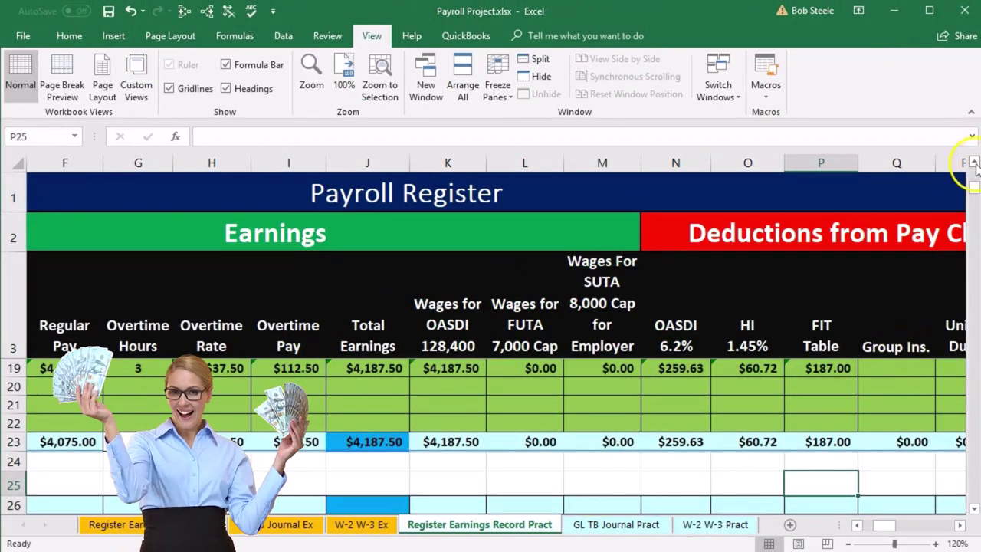
Step: Link the first employee's October group insurance deduction in Q19 to the previous period's amount in Q12
{"action": "left_click", "coordinate": [973, 167]}
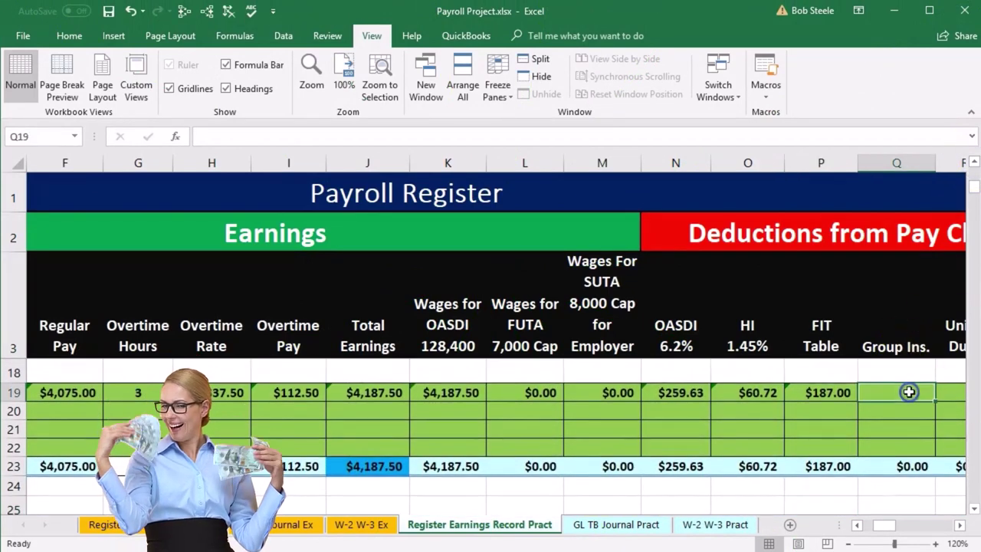
{"action": "type", "text": "="}
{"action": "key", "text": "Up"}
{"action": "key", "text": "Up"}
{"action": "key", "text": "Up"}
{"action": "key", "text": "Up"}
{"action": "key", "text": "Up"}
{"action": "key", "text": "Up"}
{"action": "key", "text": "Up"}
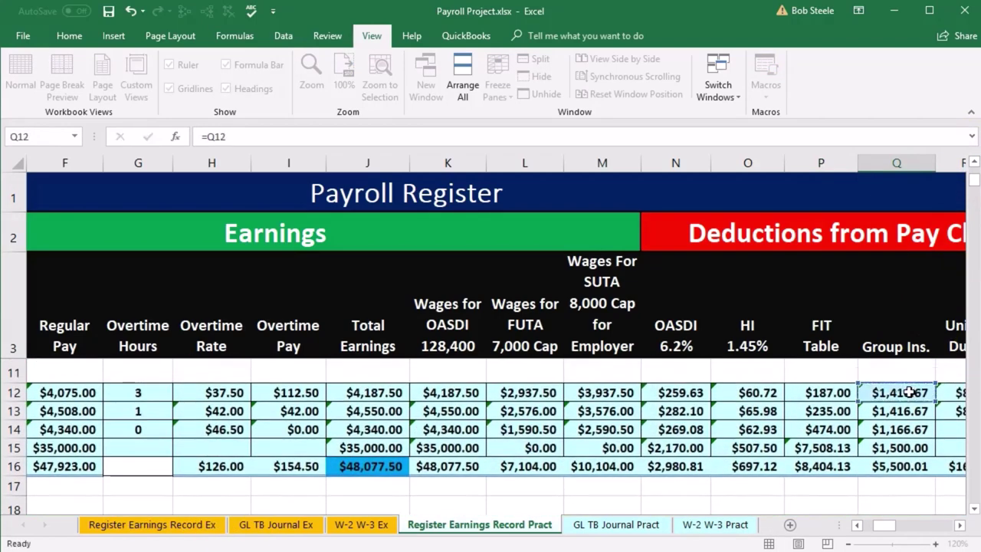
{"action": "key", "text": "Tab"}
Step: Link the first employee's October union dues in R19 to the previous period's amount in R12
{"action": "type", "text": "="}
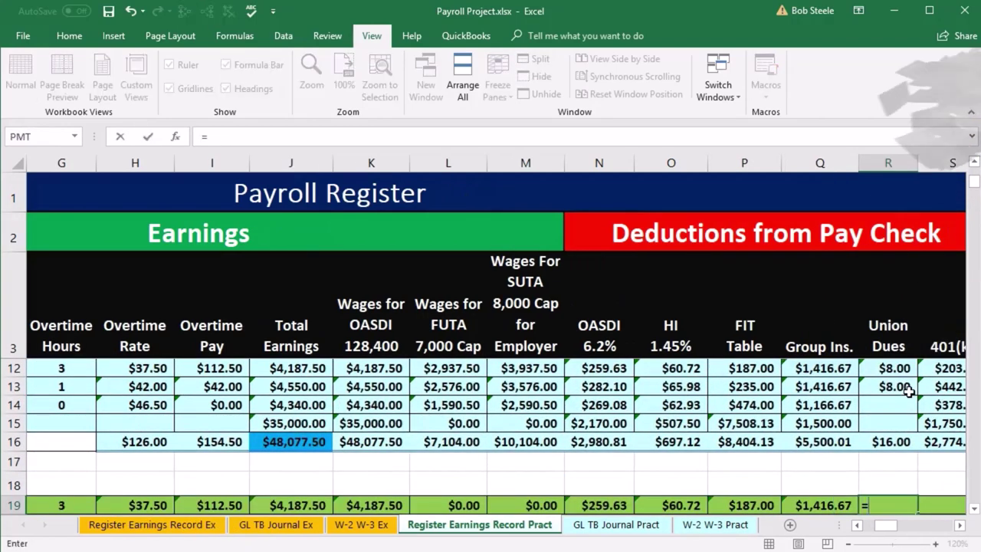
{"action": "key", "text": "Up"}
{"action": "key", "text": "Up"}
{"action": "key", "text": "Up"}
{"action": "key", "text": "Up"}
{"action": "key", "text": "Up"}
{"action": "key", "text": "Up"}
{"action": "key", "text": "Up"}
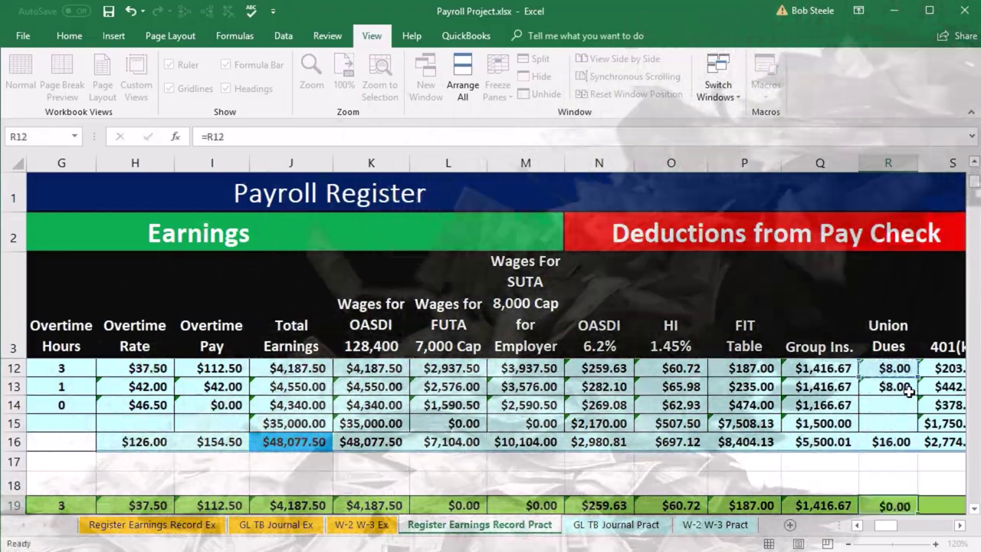
{"action": "key", "text": "Tab"}
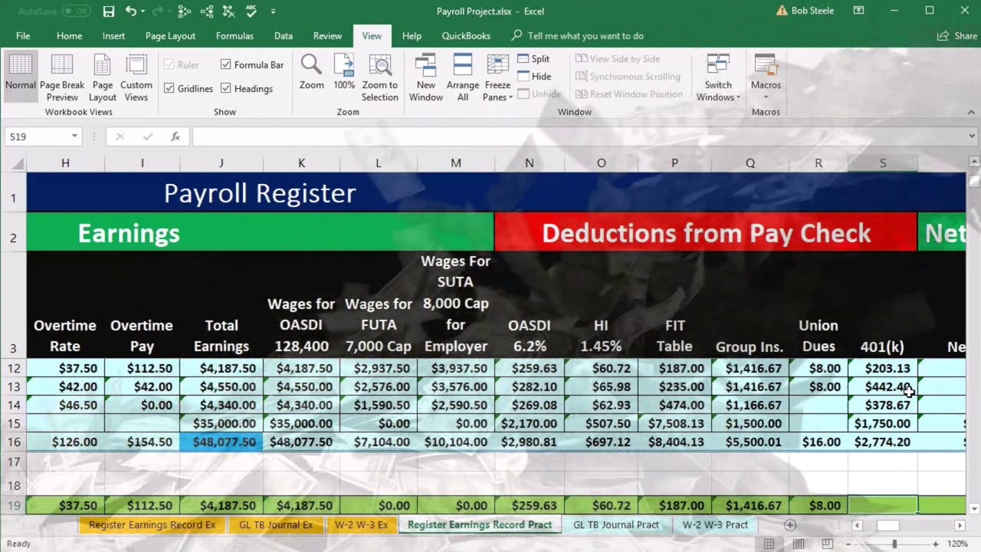
Step: Link the first employee's October 401(k) deduction in S19 to the previous period's amount in S12
{"action": "type", "text": "="}
{"action": "key", "text": "Up"}
{"action": "key", "text": "Up"}
{"action": "key", "text": "Up"}
{"action": "key", "text": "Up"}
{"action": "key", "text": "Up"}
{"action": "key", "text": "Up"}
{"action": "key", "text": "Up"}
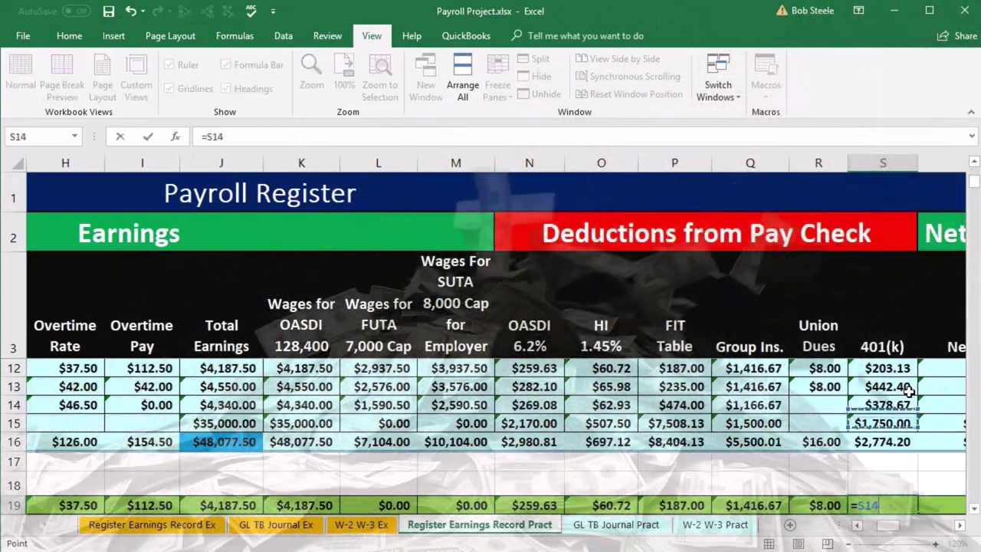
{"action": "key", "text": "Tab"}
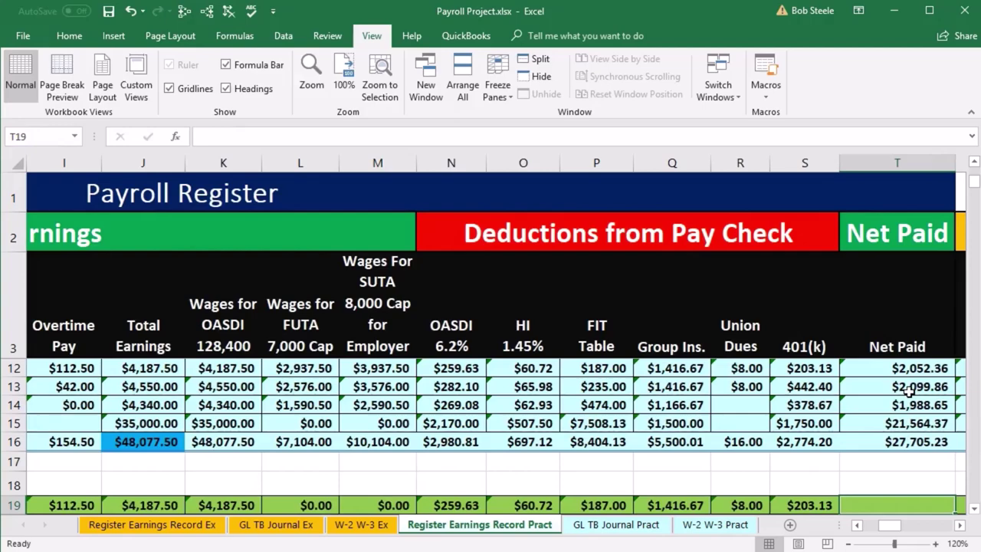
Step: Review the first employee's total earnings in J19 and deductions in N19:S19, and begin a formula in the net paid cell T19
{"action": "left_click", "coordinate": [972, 510]}
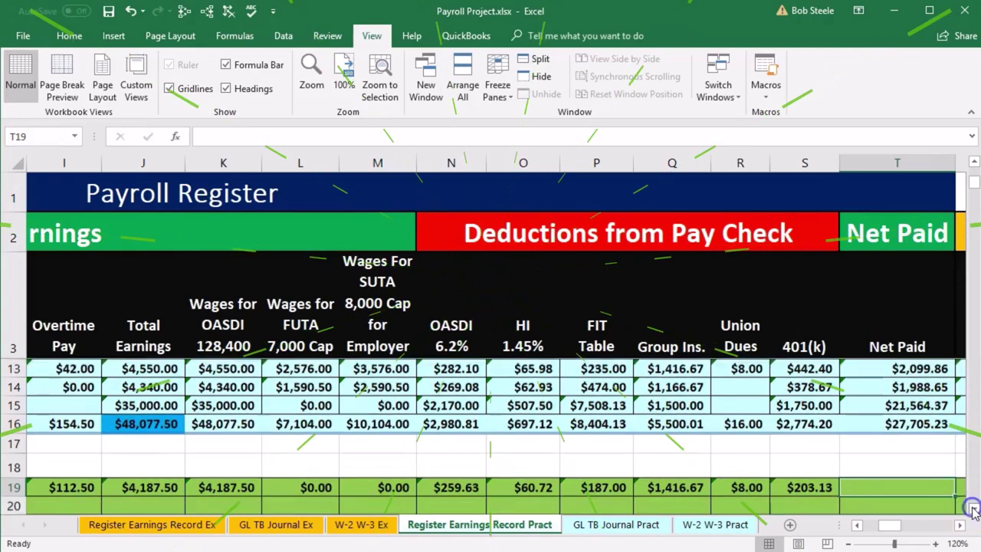
{"action": "left_click", "coordinate": [971, 510]}
{"action": "left_click", "coordinate": [972, 510]}
{"action": "left_click", "coordinate": [971, 510]}
{"action": "left_click", "coordinate": [971, 510]}
{"action": "left_click", "coordinate": [972, 510]}
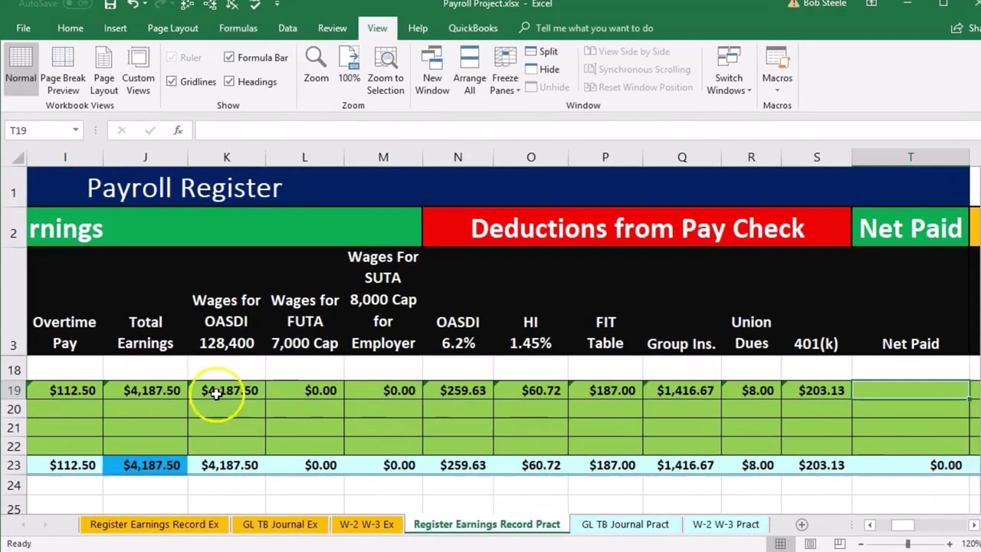
{"action": "left_click", "coordinate": [141, 392]}
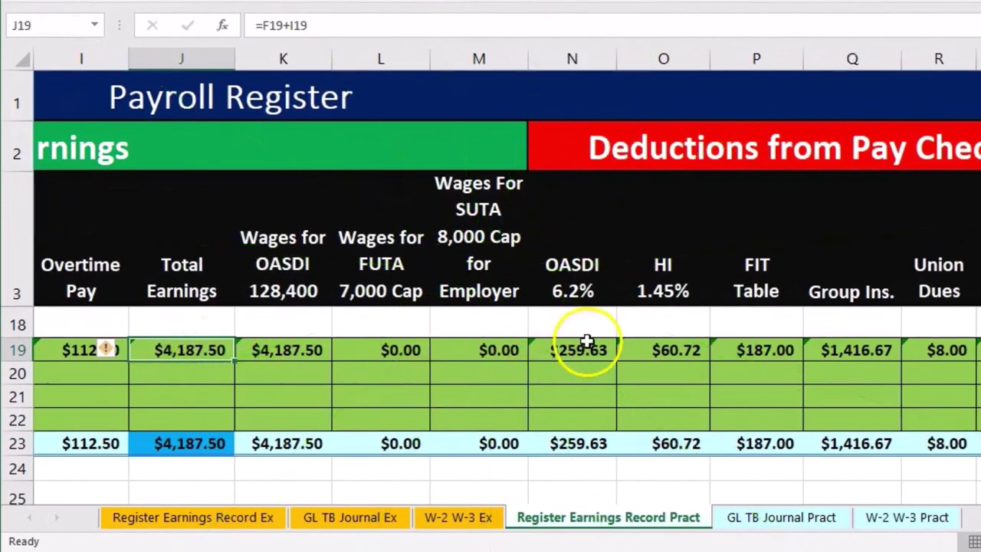
{"action": "left_click_drag", "start_coordinate": [584, 349], "coordinate": [980, 348]}
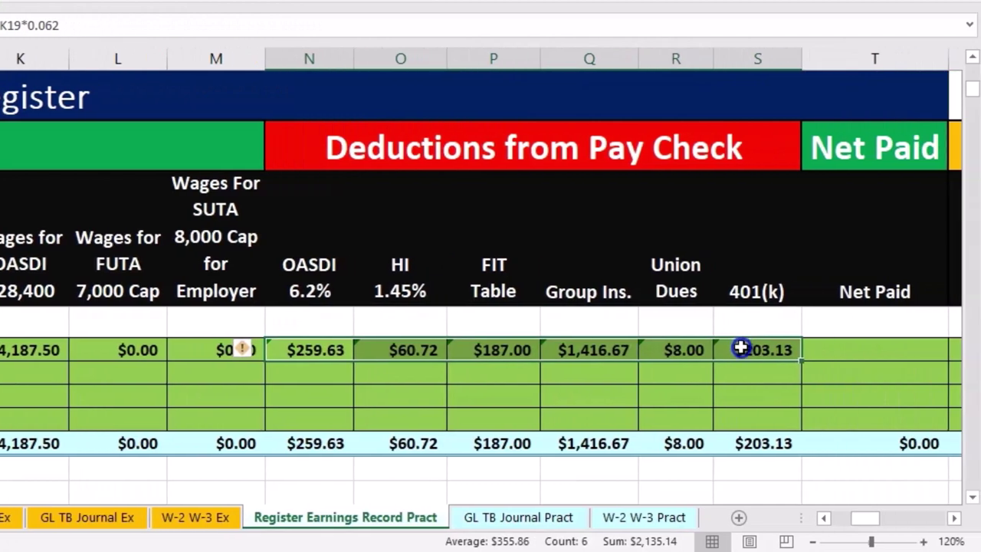
{"action": "left_click", "coordinate": [847, 351]}
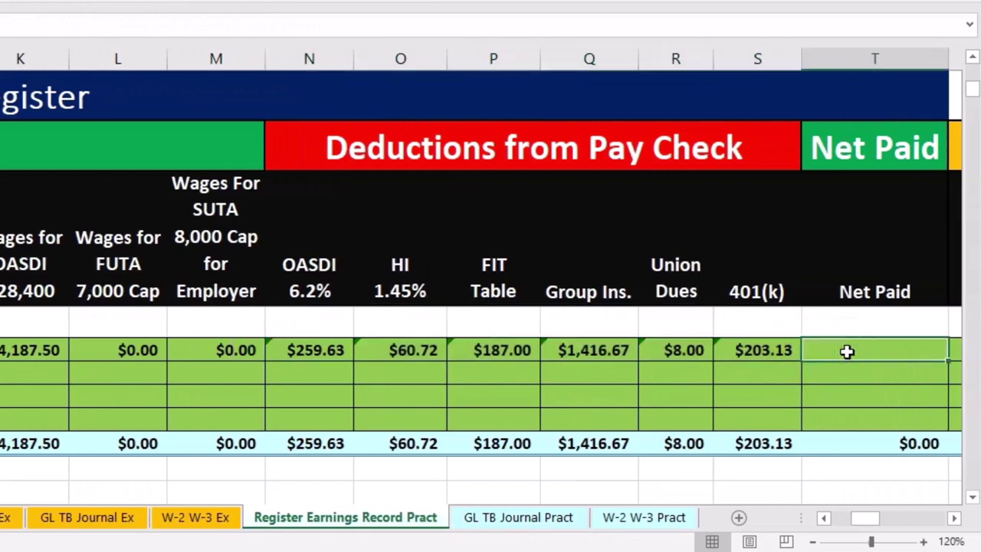
{"action": "type", "text": "="}
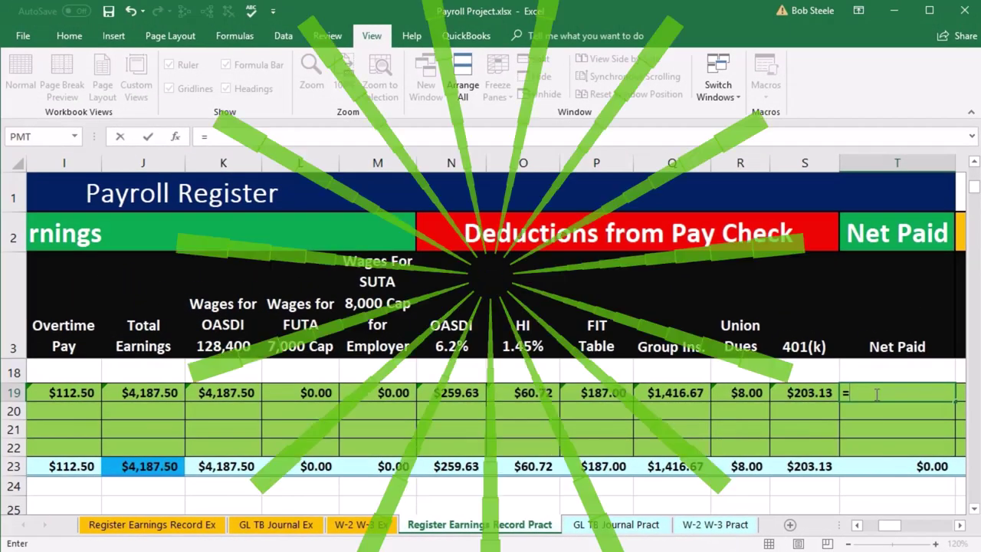
{"action": "type", "text": "sum"}
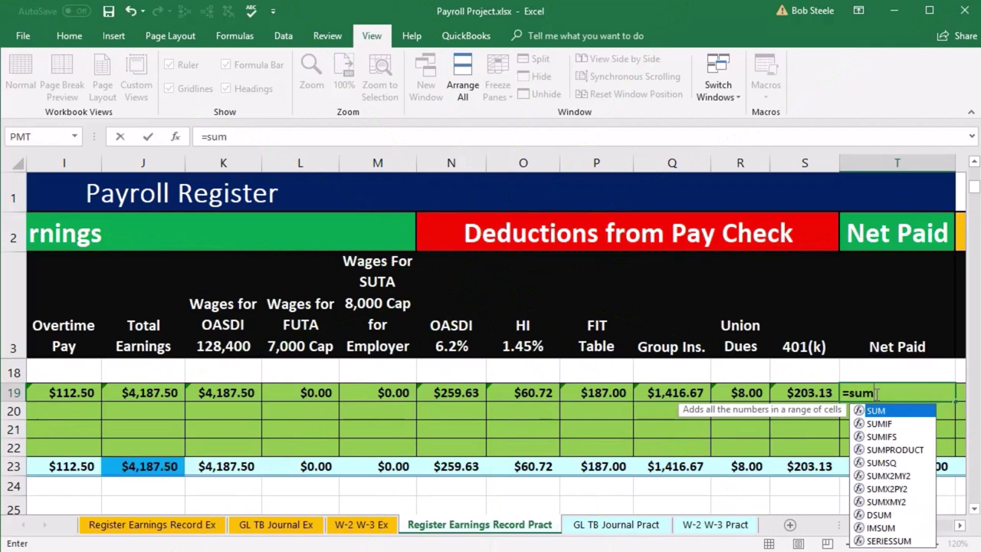
{"action": "key", "text": "BackSpace"}
{"action": "key", "text": "BackSpace"}
{"action": "key", "text": "BackSpace"}
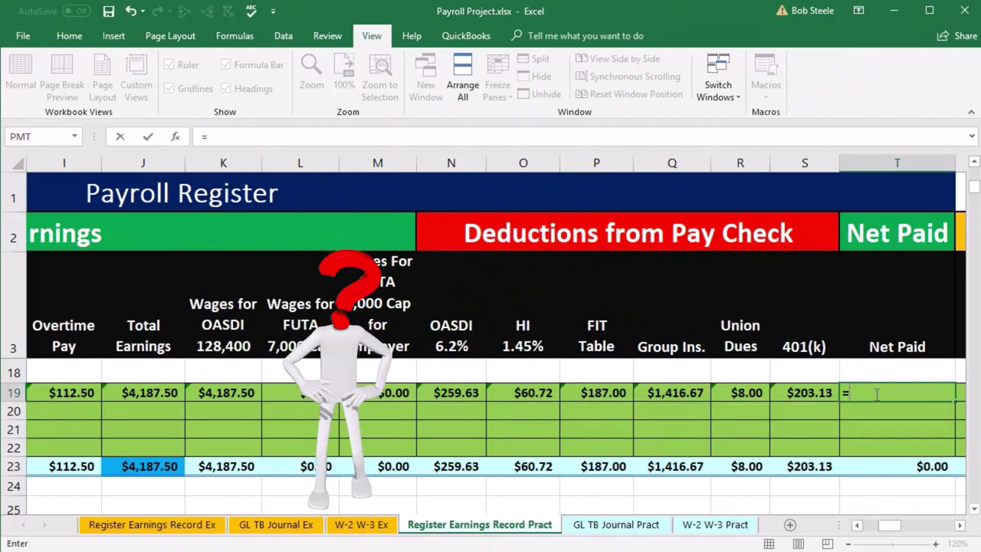
Step: Complete the net paid formula in T19 as =J19-SUM(N19:S19), subtracting all paycheck deductions from total earnings
{"action": "left_click", "coordinate": [161, 391]}
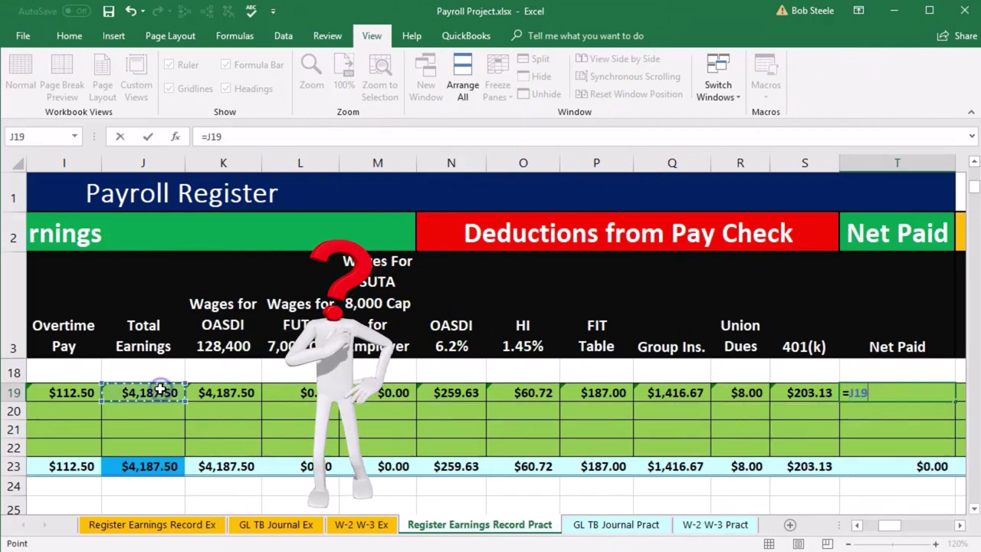
{"action": "type", "text": "-sum"}
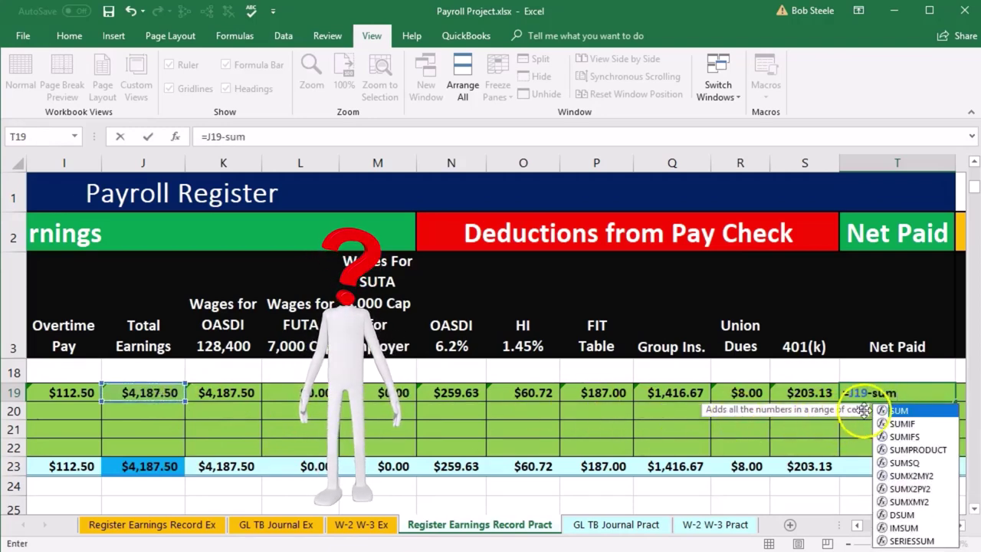
{"action": "double_click", "coordinate": [892, 410]}
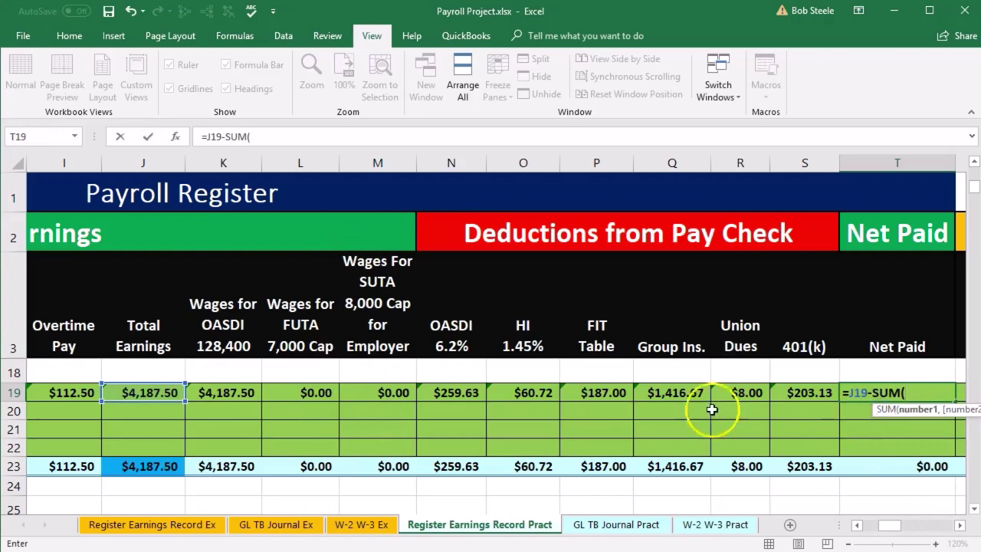
{"action": "left_click_drag", "start_coordinate": [459, 393], "coordinate": [780, 392]}
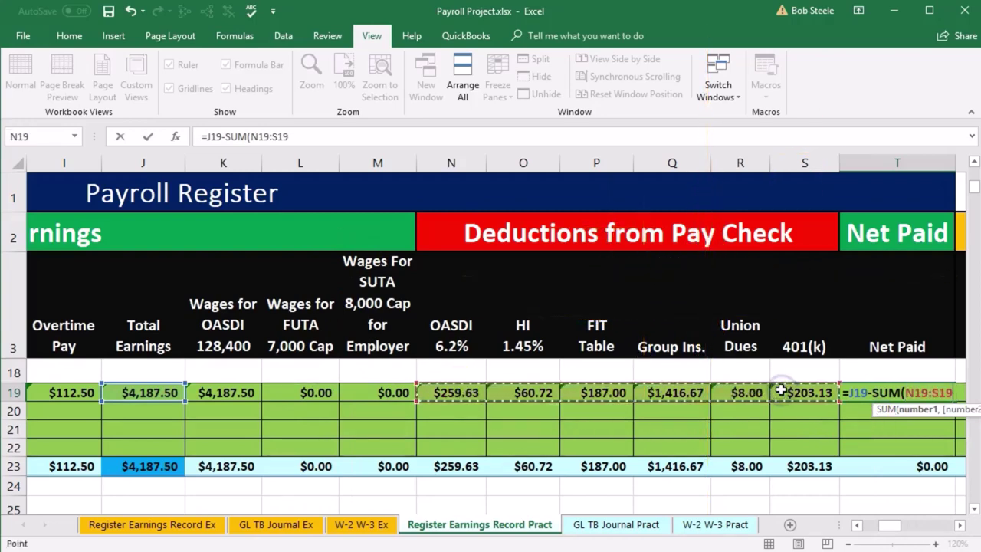
{"action": "key", "text": "Return"}
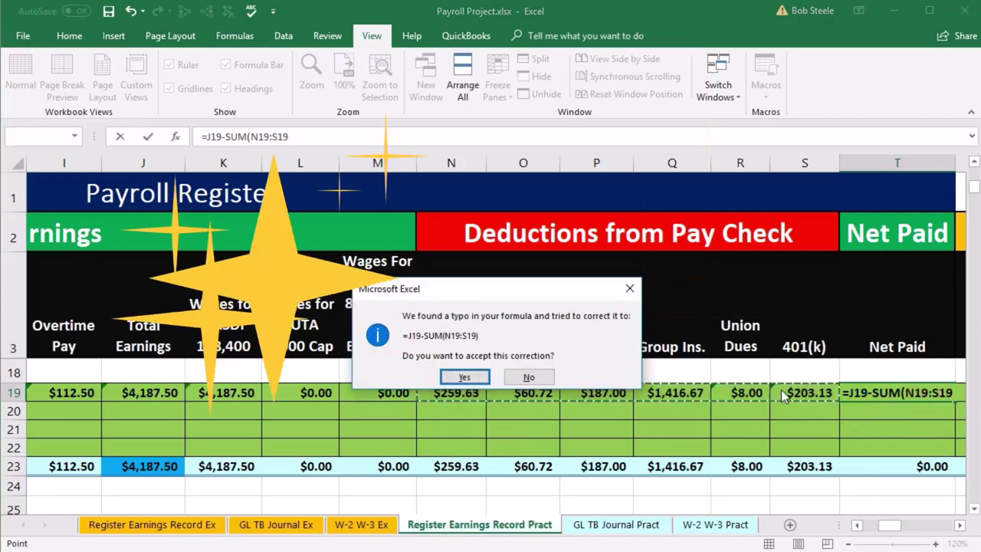
{"action": "key", "text": "Return"}
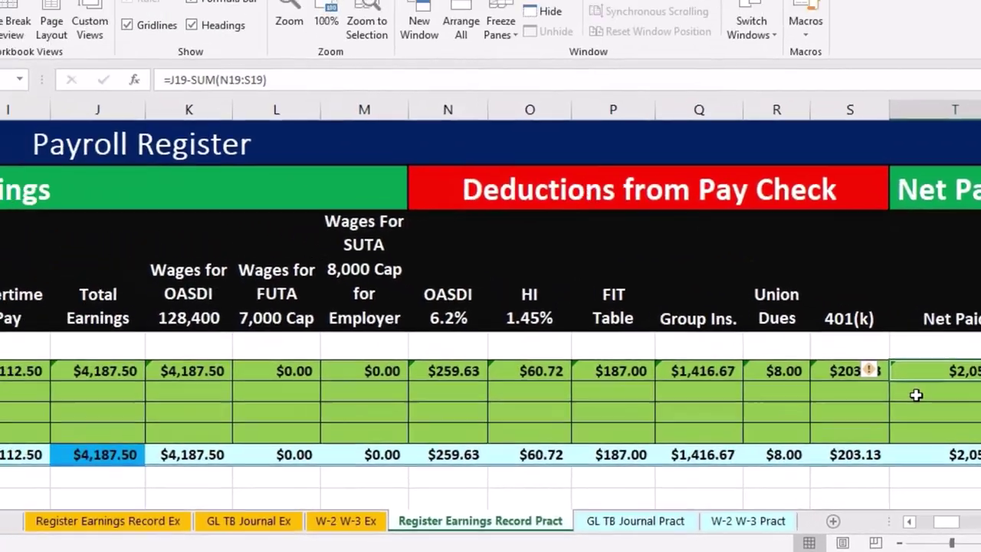
{"action": "scroll", "coordinate": [873, 318], "scroll_direction": "up", "scroll_amount": 1}
{"action": "scroll", "coordinate": [941, 401], "scroll_direction": "up", "scroll_amount": 2}
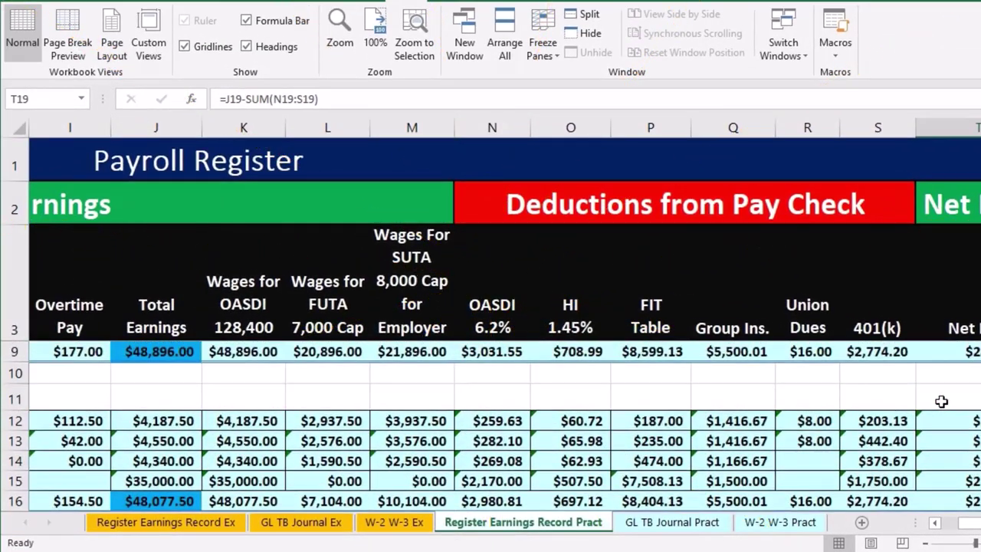
{"action": "scroll", "coordinate": [946, 407], "scroll_direction": "down", "scroll_amount": 2}
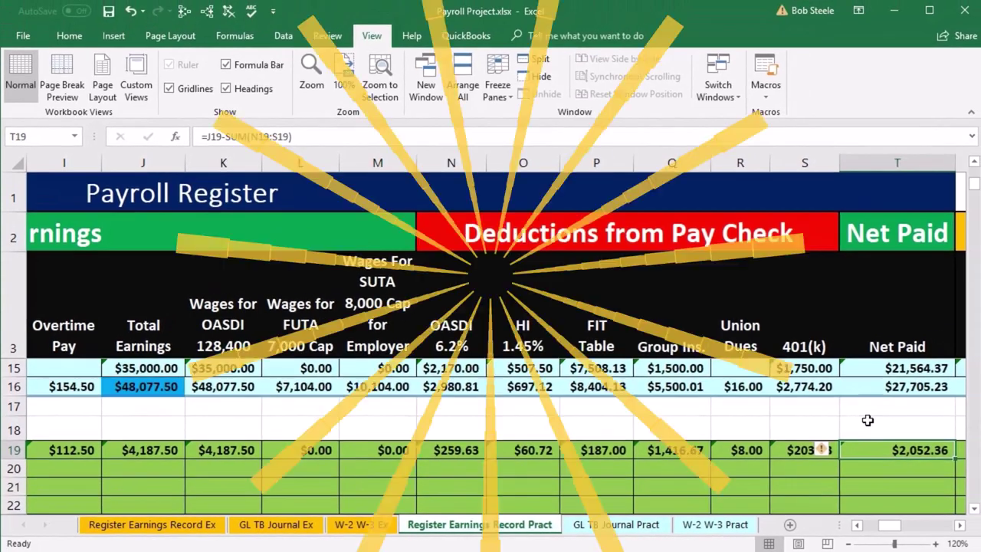
Step: Calculate the first employee's October employer OASDI tax in U19 as =K19*.062
{"action": "key", "text": "Right"}
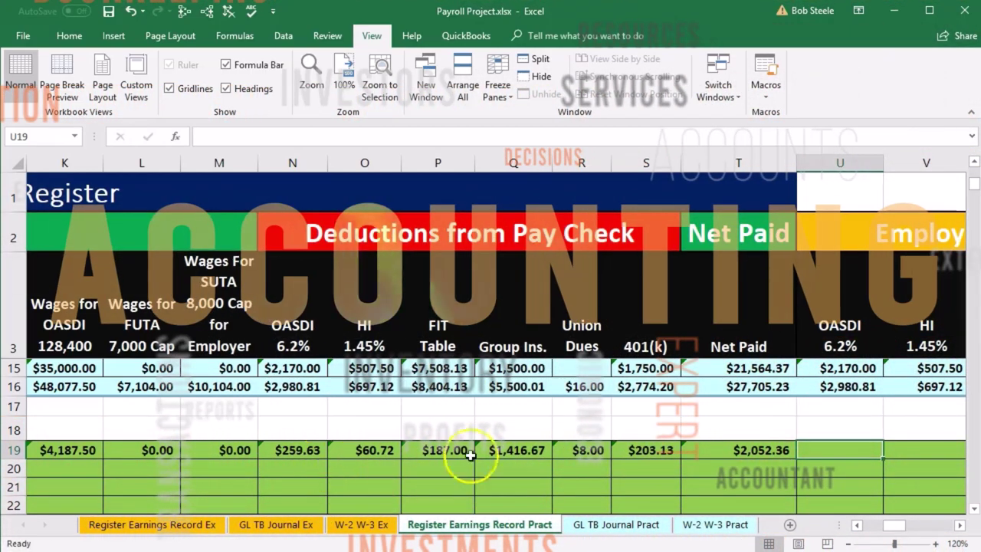
{"action": "type", "text": "="}
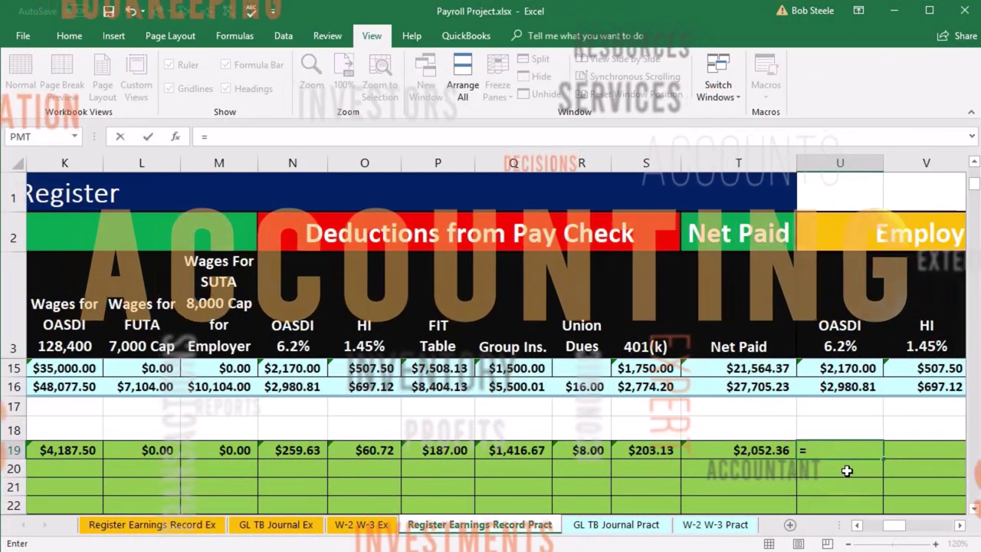
{"action": "left_click", "coordinate": [66, 450]}
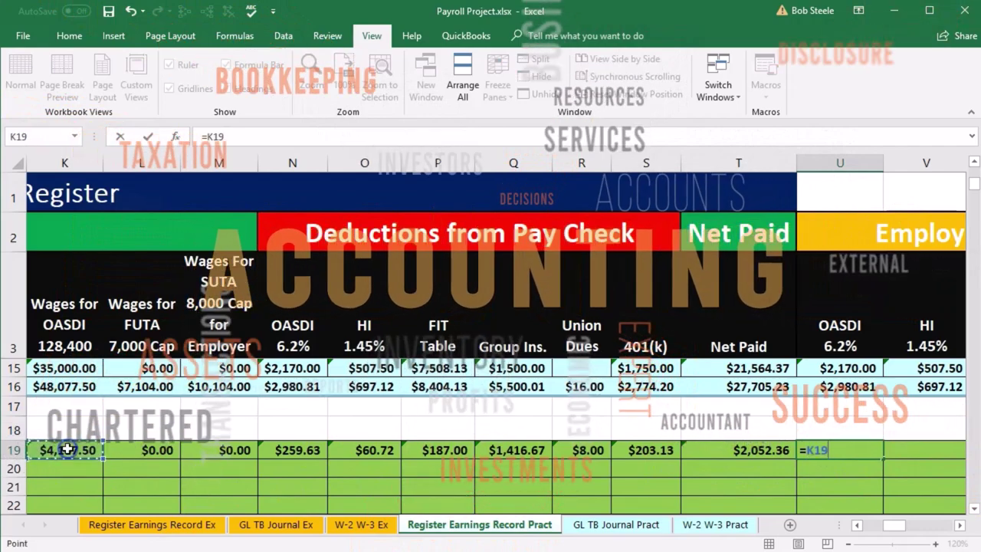
{"action": "type", "text": "*"}
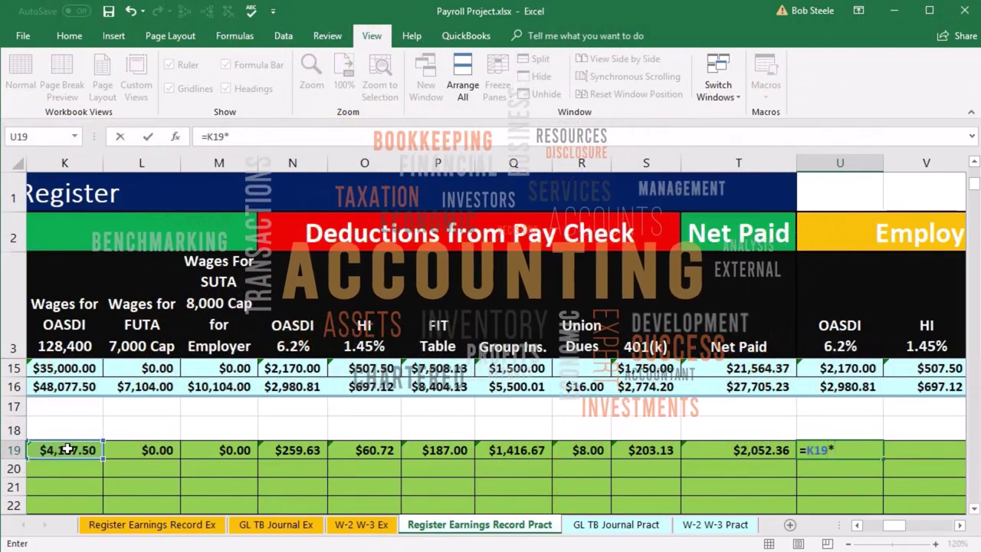
{"action": "type", "text": ".062"}
{"action": "key", "text": "Tab"}
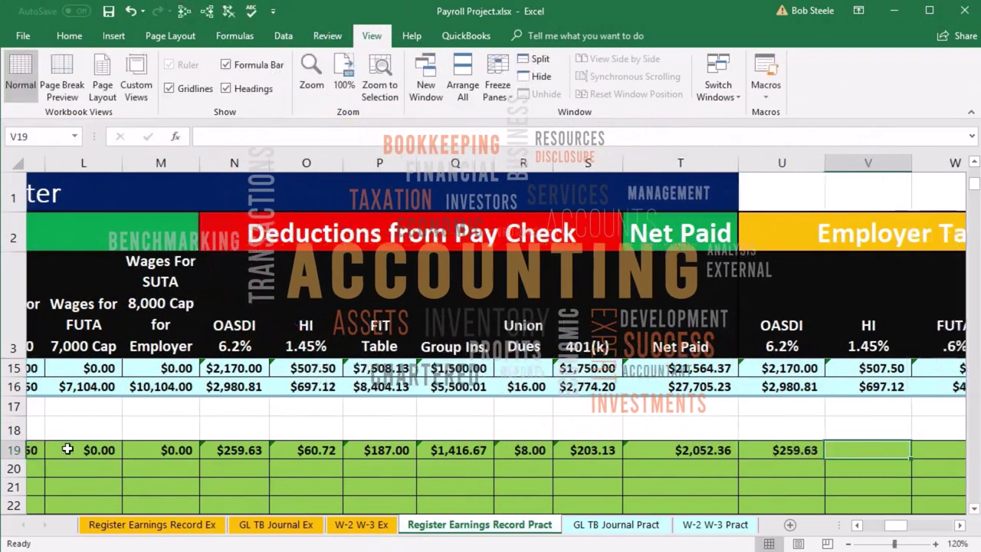
Step: Calculate the first employee's October employer HI tax in V19 from total earnings as =J19*.0145
{"action": "type", "text": "="}
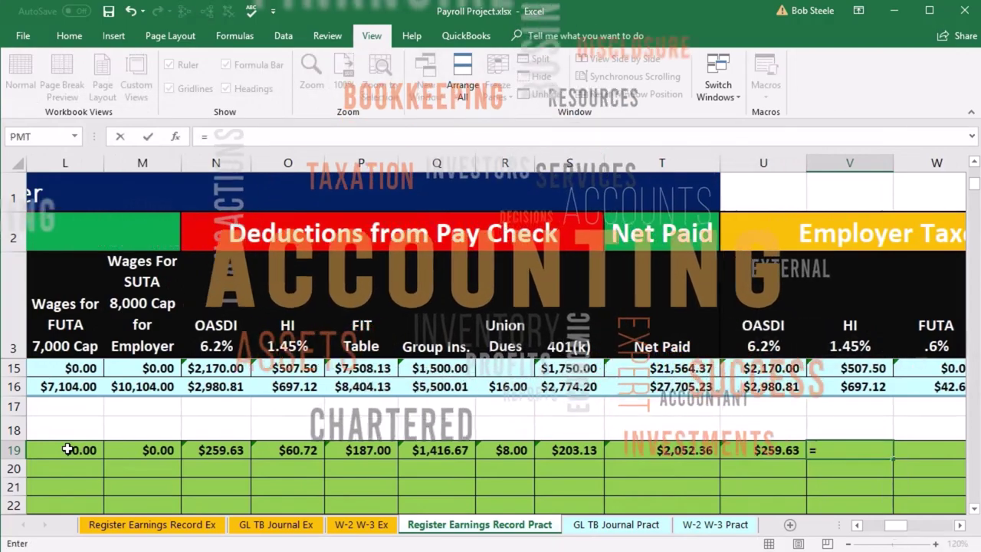
{"action": "left_click", "coordinate": [67, 449]}
{"action": "key", "text": "Left"}
{"action": "key", "text": "Left"}
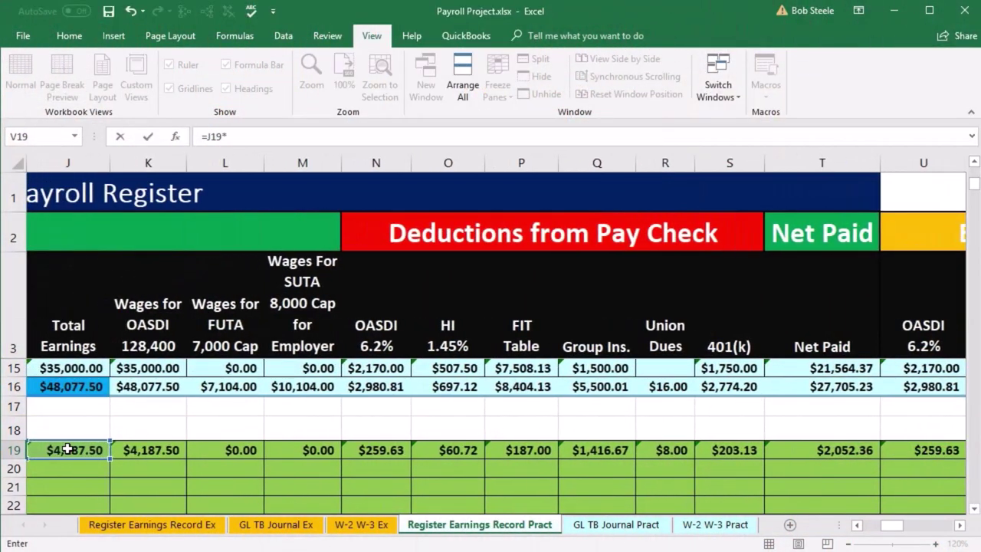
{"action": "type", "text": "*"}
{"action": "left_click", "coordinate": [961, 526]}
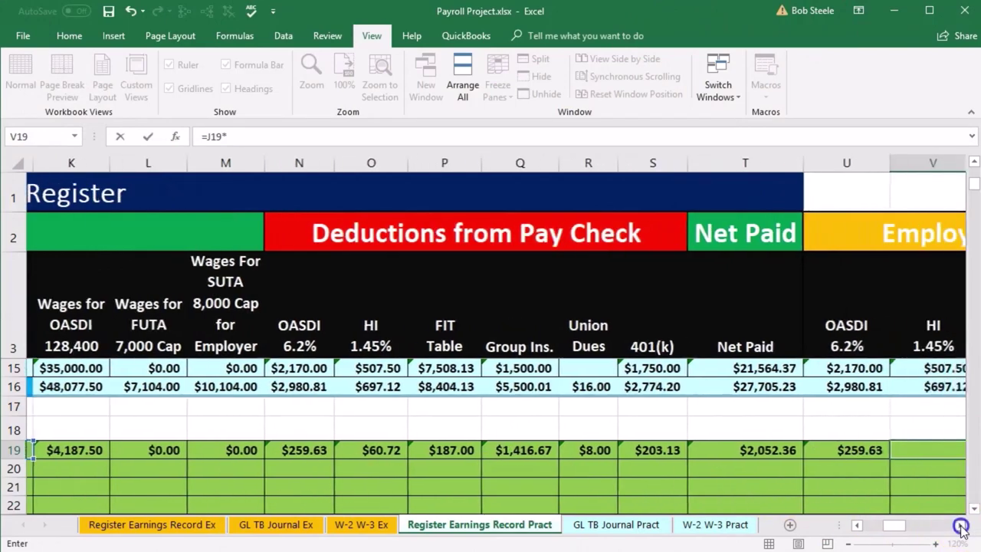
{"action": "left_click", "coordinate": [961, 525]}
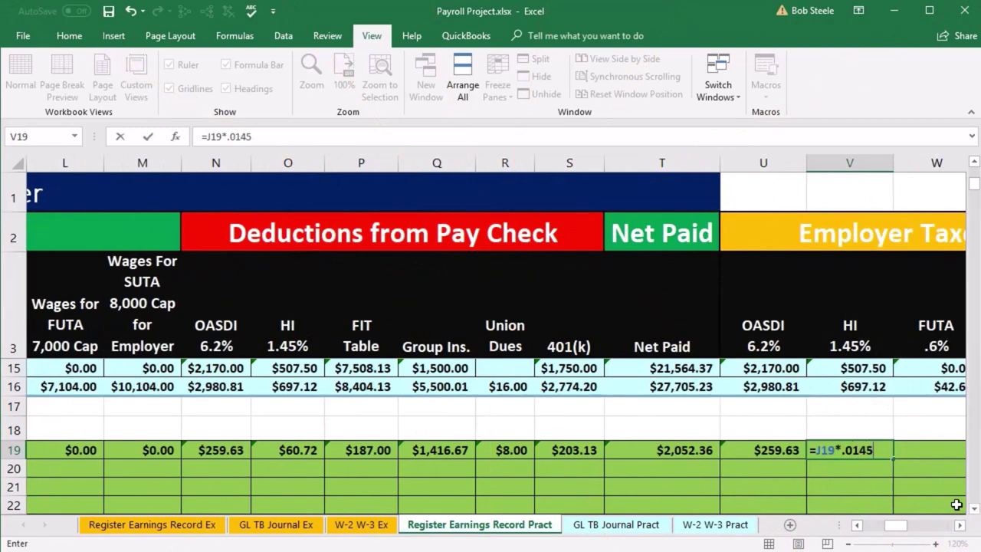
{"action": "key", "text": "Tab"}
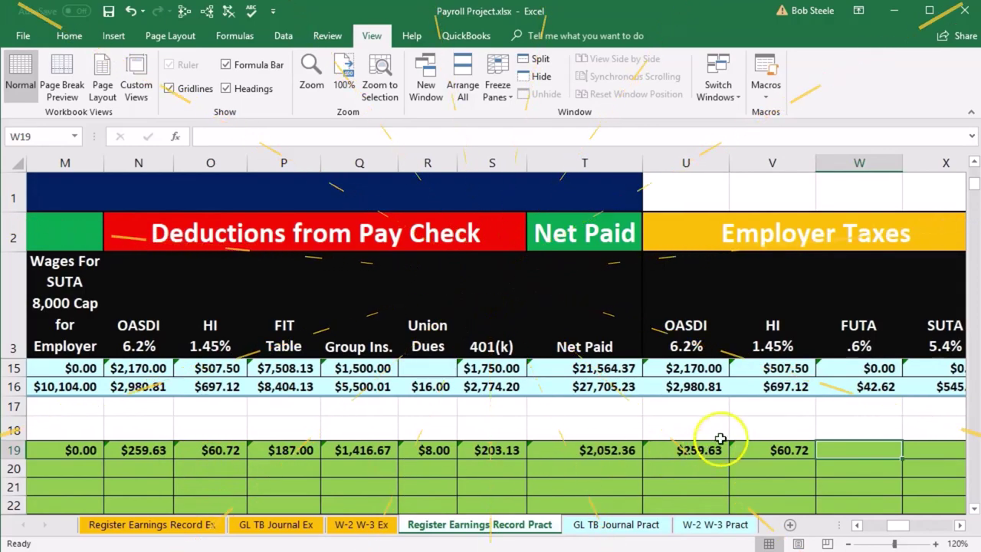
Step: Calculate the first employee's October employer FUTA tax in W19 as =L19*.006
{"action": "type", "text": "="}
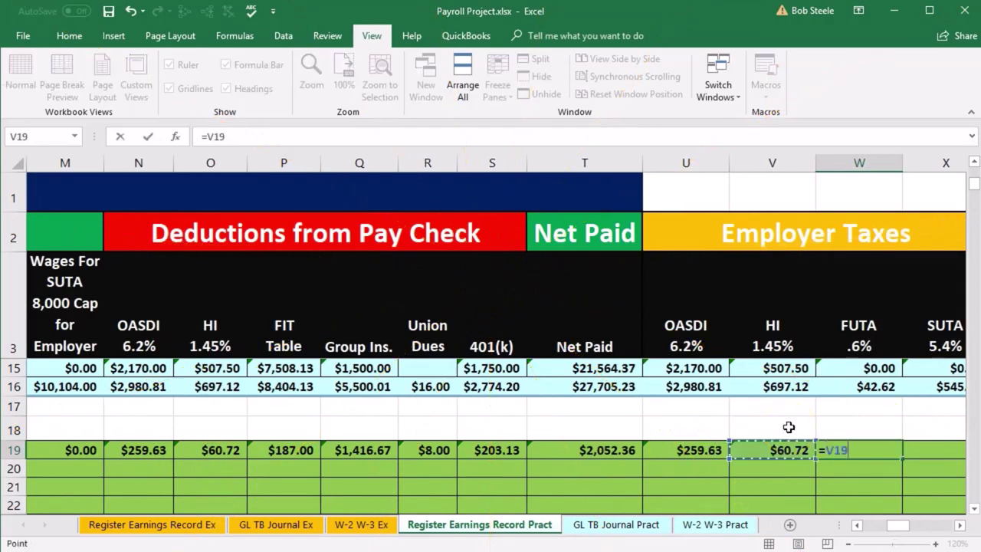
{"action": "key", "text": "Left"}
{"action": "key", "text": "Left"}
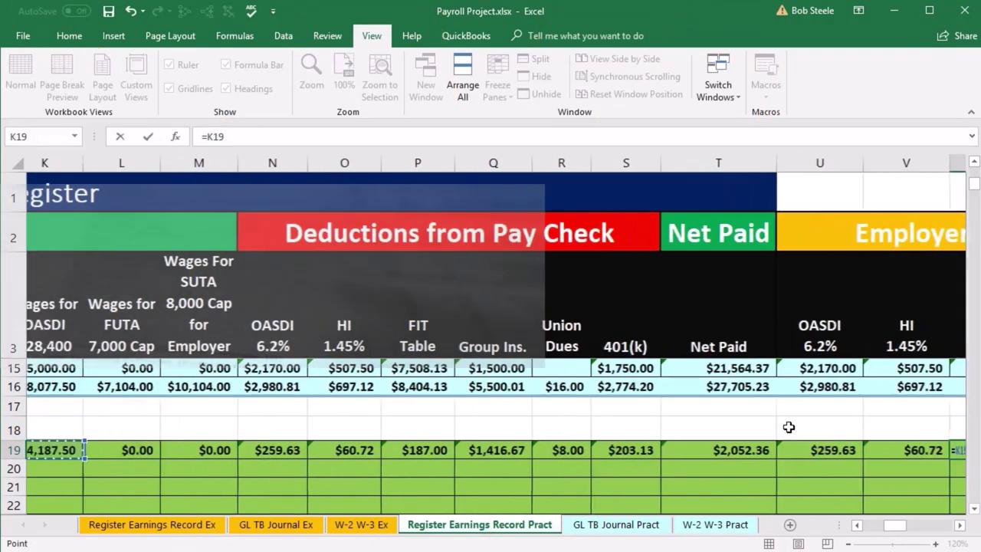
{"action": "key", "text": "Right"}
{"action": "type", "text": "*"}
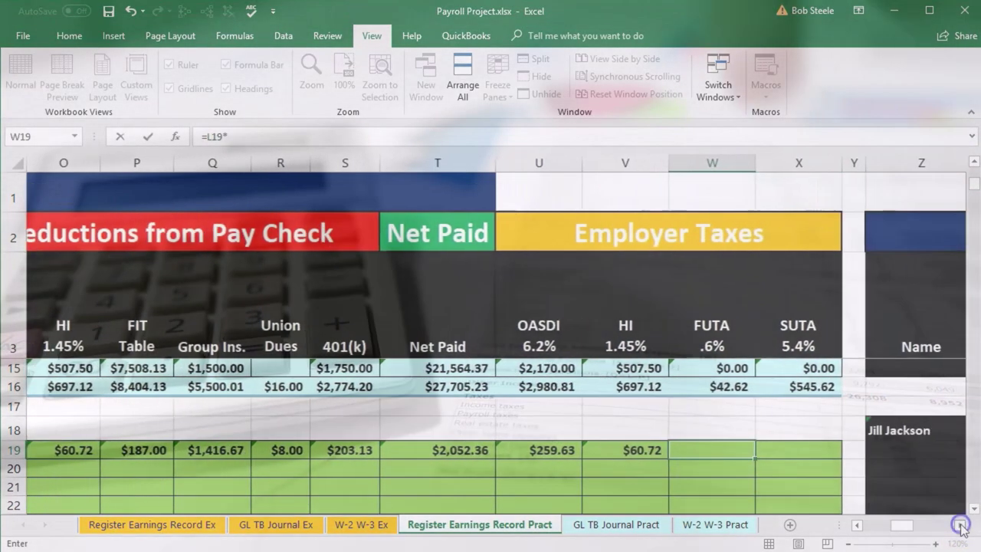
{"action": "type", "text": ".006"}
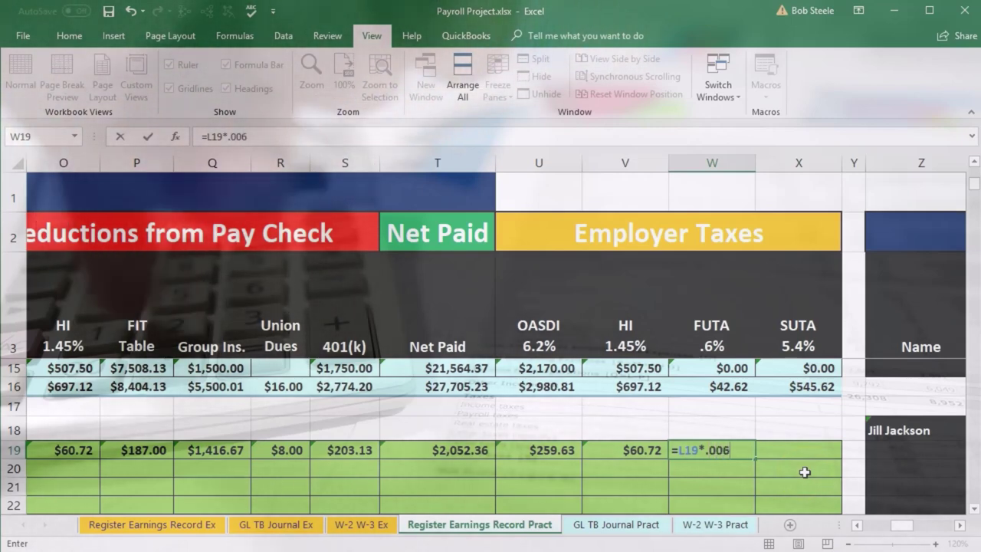
{"action": "left_click", "coordinate": [775, 458]}
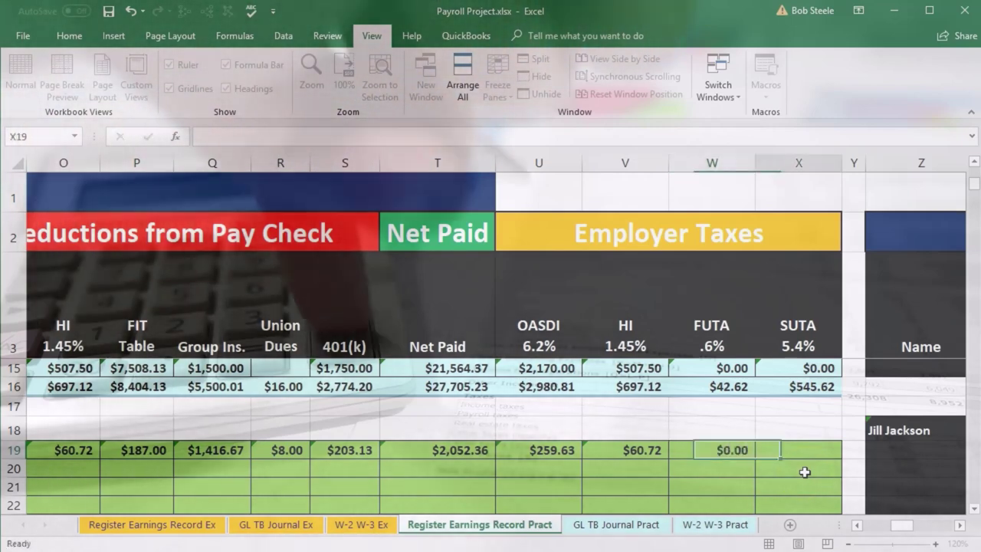
Step: Calculate the first employee's October employer SUTA tax in X19 by multiplying the SUTA wages in M19 by 5.4%
{"action": "left_click", "coordinate": [729, 450]}
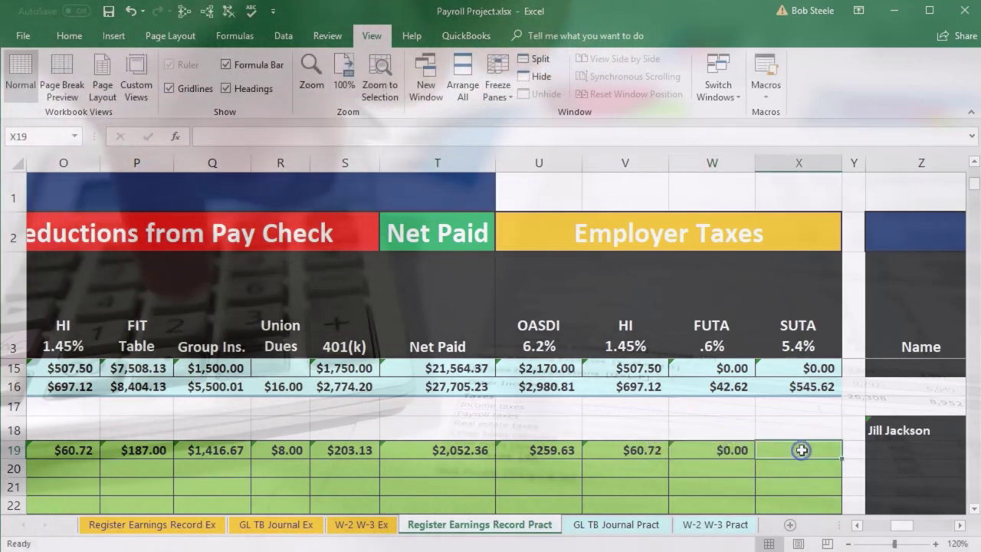
{"action": "left_click", "coordinate": [802, 449]}
{"action": "type", "text": "="}
{"action": "key", "text": "Left"}
{"action": "key", "text": "Left"}
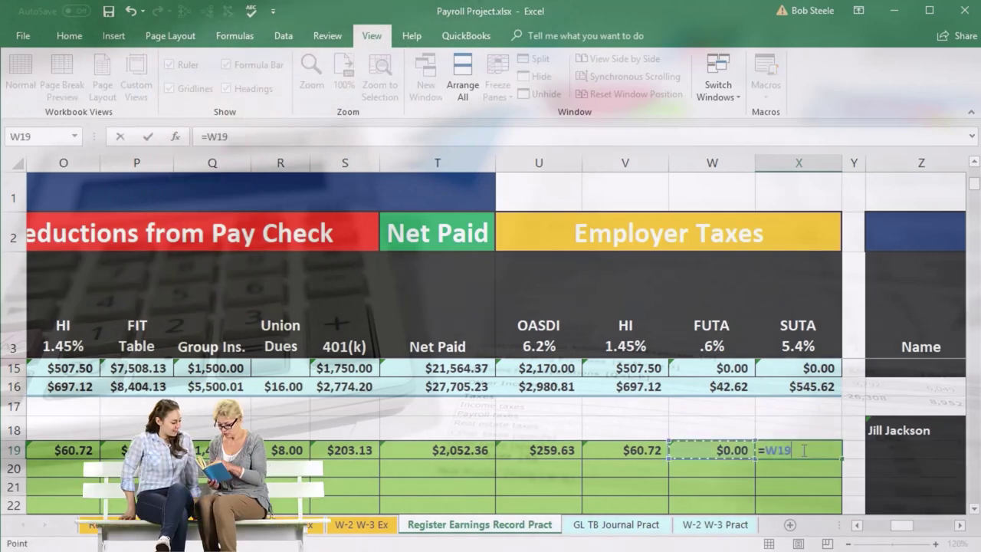
{"action": "key", "text": "Left"}
{"action": "key", "text": "Left"}
{"action": "key", "text": "Left"}
{"action": "key", "text": "Left"}
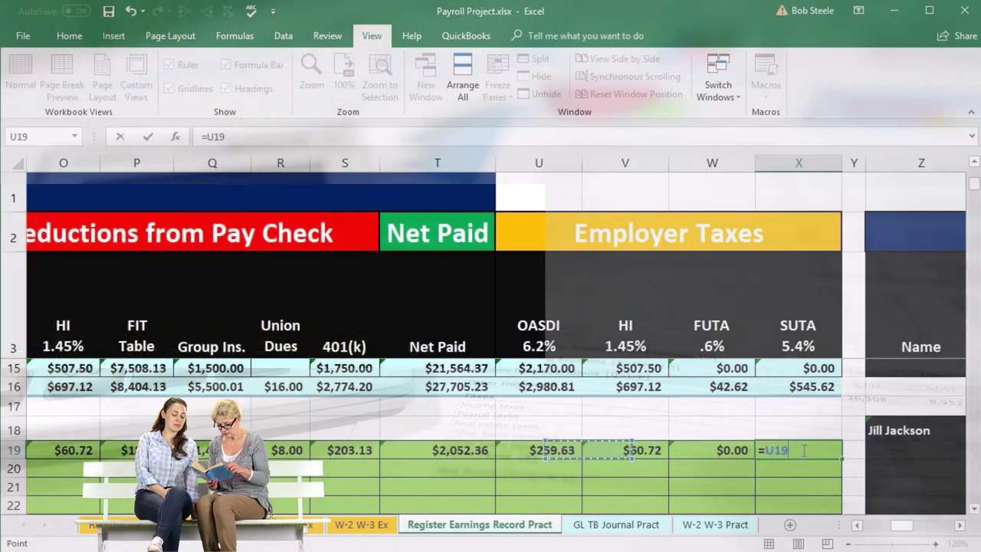
{"action": "key", "text": "Left"}
{"action": "key", "text": "Left"}
{"action": "key", "text": "Left"}
{"action": "key", "text": "Left"}
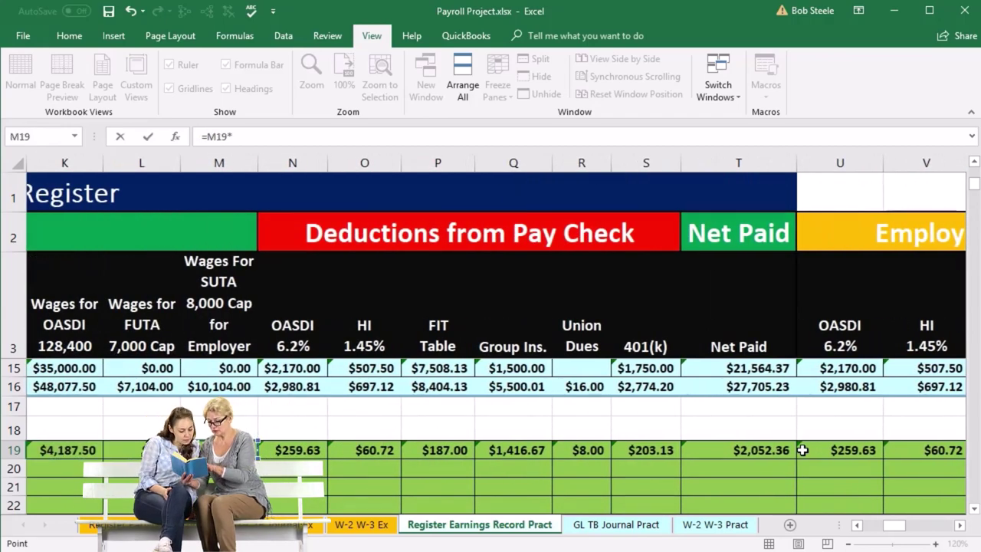
{"action": "left_click", "coordinate": [960, 525]}
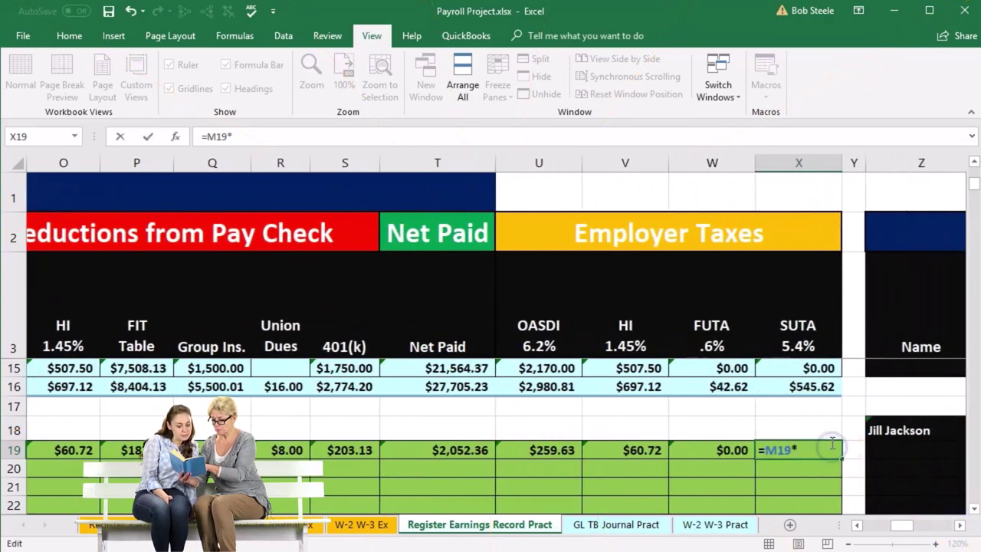
{"action": "key", "text": "Return"}
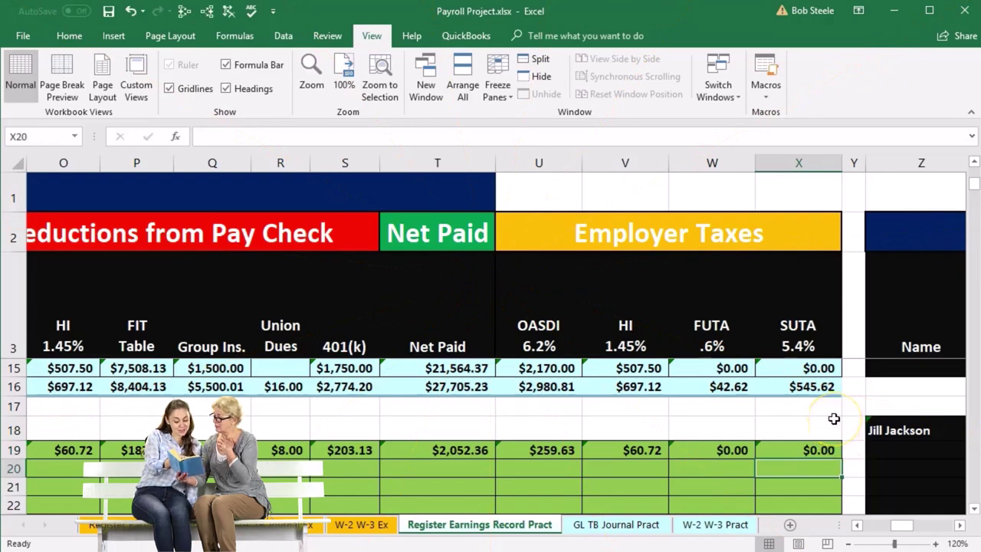
Step: Enter 161 regular hours in D20 and a regular rate of 28 in E20 for the second October employee
{"action": "key", "text": "Home"}
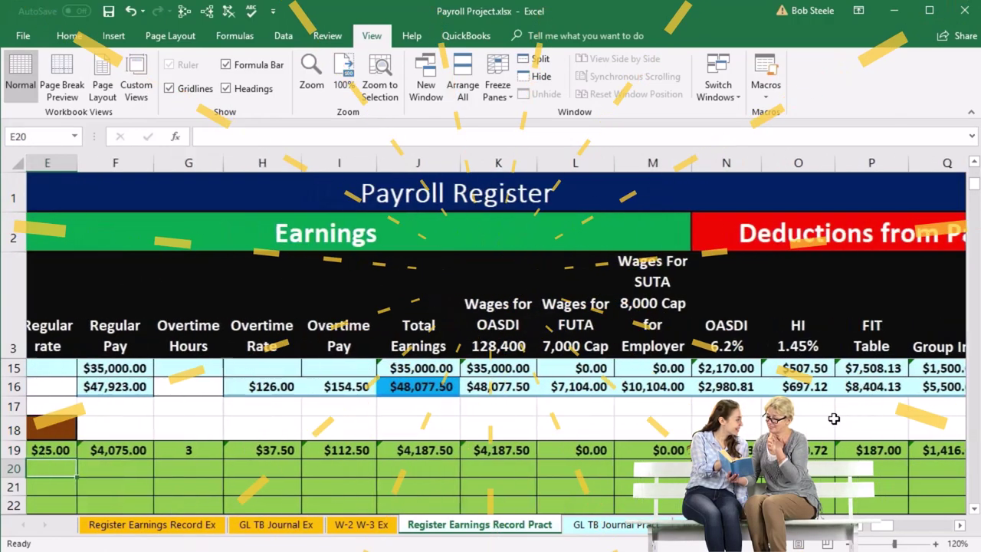
{"action": "key", "text": "Left"}
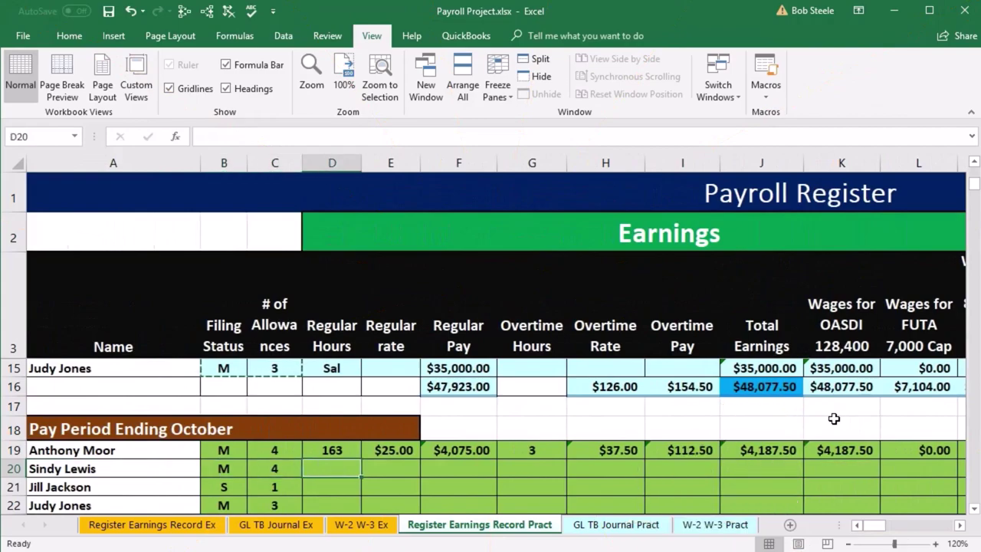
{"action": "type", "text": "161"}
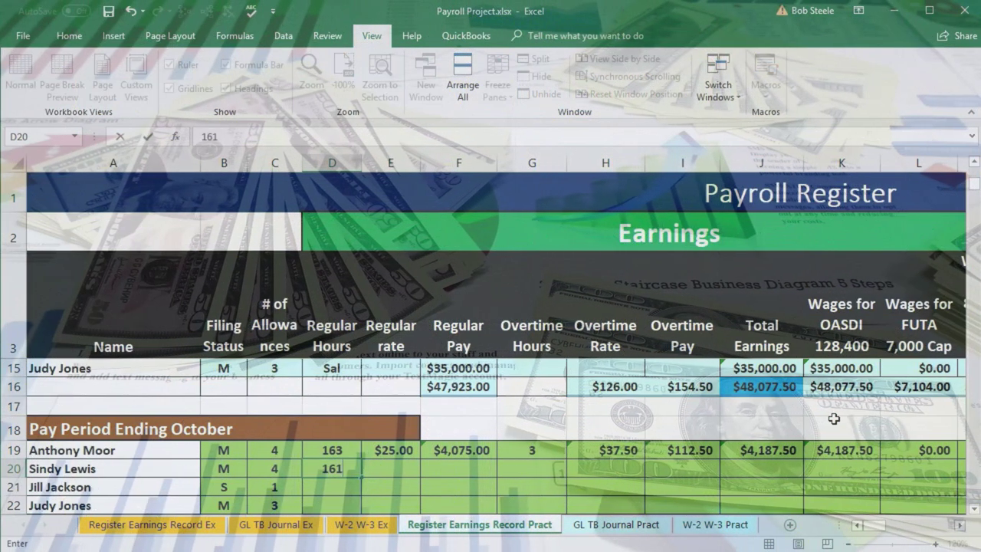
{"action": "key", "text": "Tab"}
{"action": "type", "text": "28"}
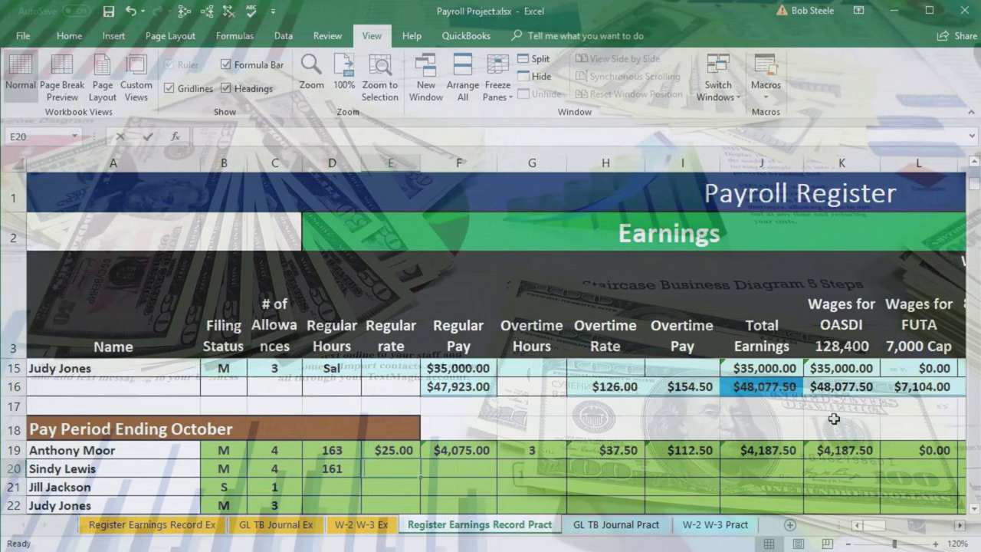
{"action": "key", "text": "Tab"}
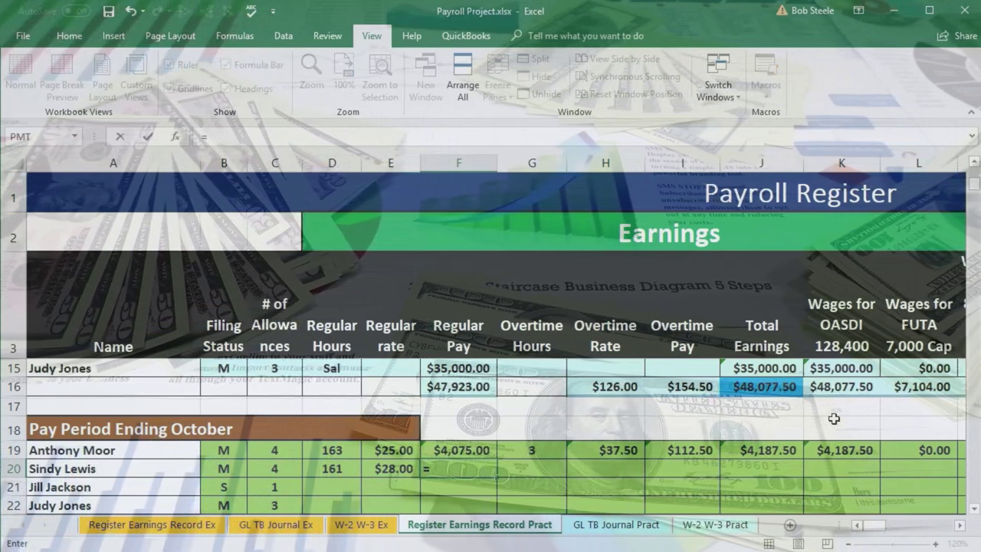
Step: Calculate the second employee's October regular pay in F20 as =D20*E20
{"action": "type", "text": "="}
{"action": "key", "text": "Left"}
{"action": "key", "text": "Left"}
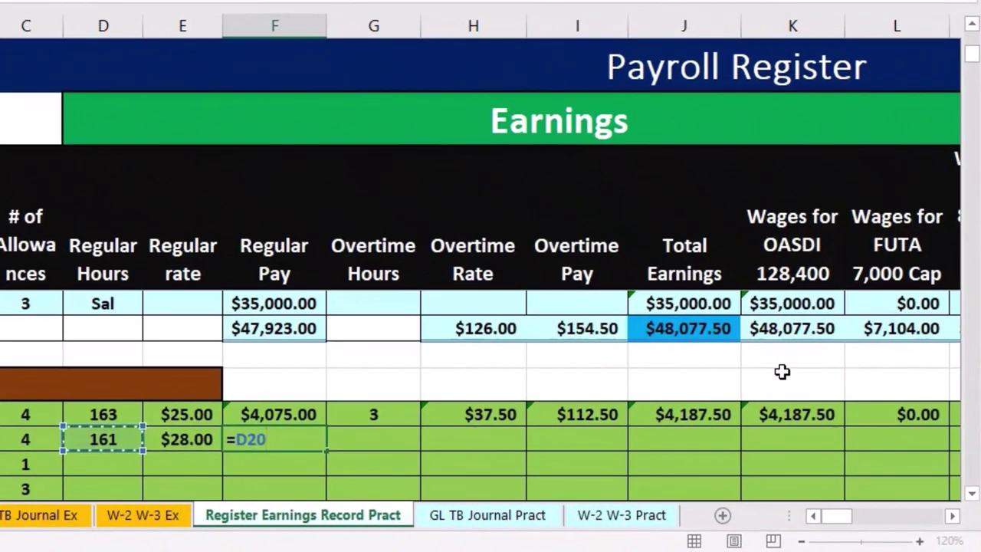
{"action": "type", "text": "*"}
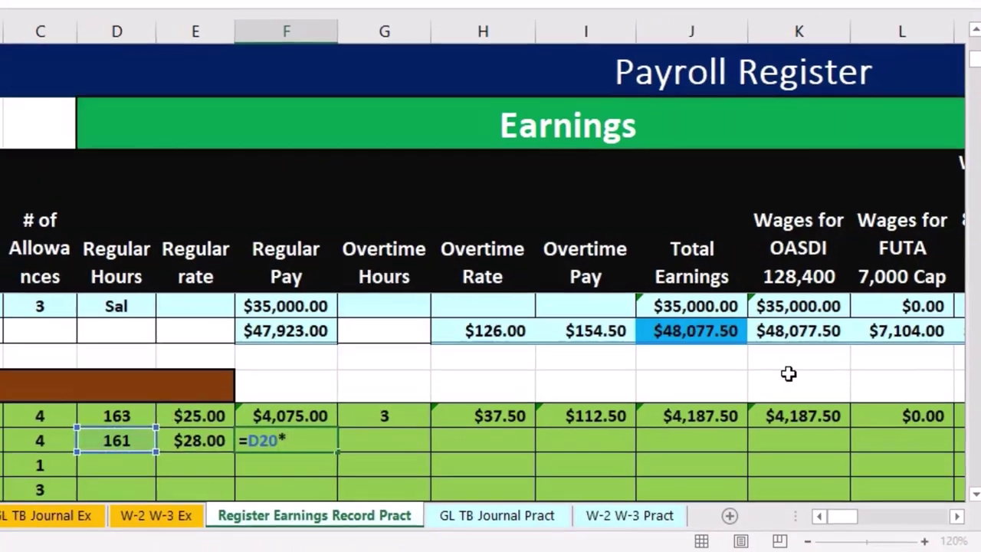
{"action": "key", "text": "Left"}
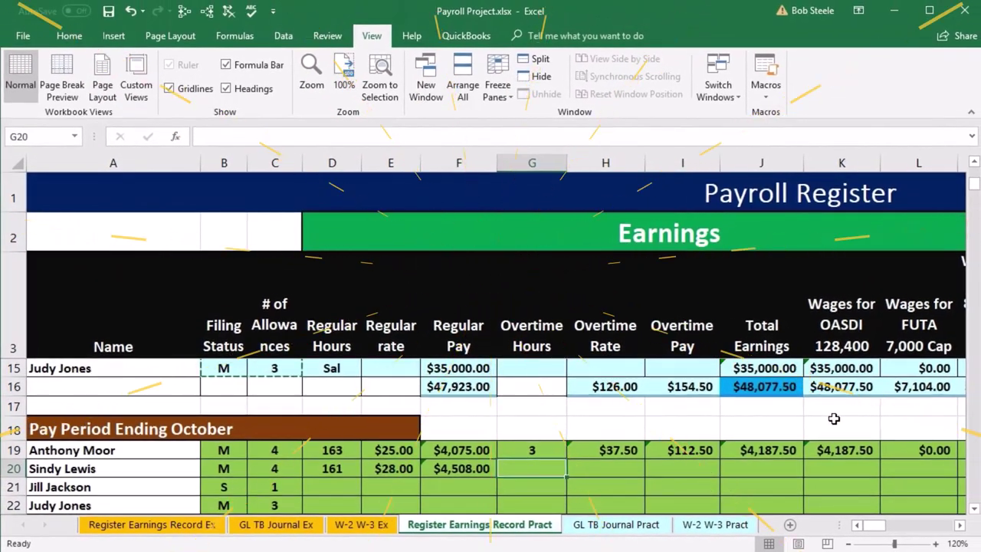
Step: Enter 1 overtime hour in G20 and calculate the second employee's overtime rate in H20 as =E20*1.5
{"action": "type", "text": "1"}
{"action": "key", "text": "Tab"}
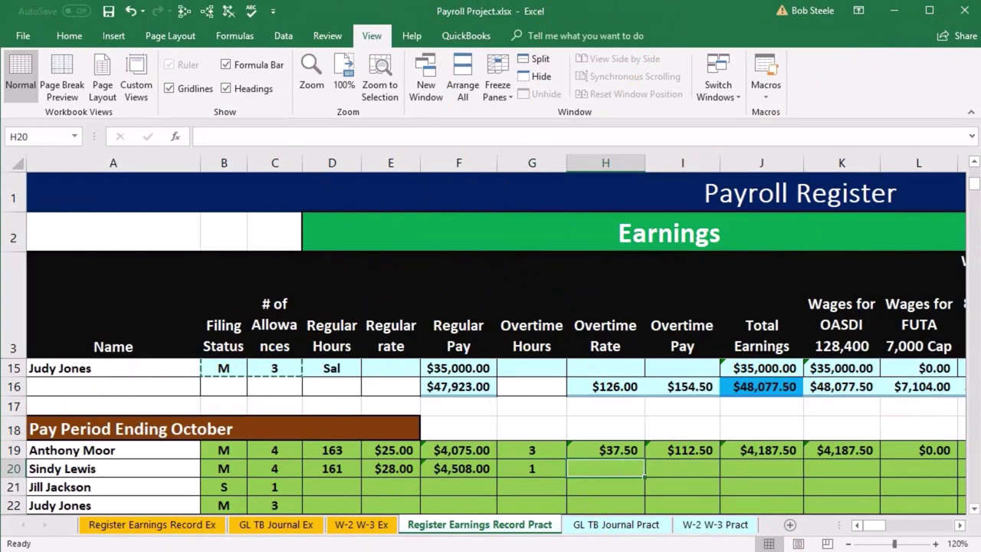
{"action": "left_click", "coordinate": [973, 509]}
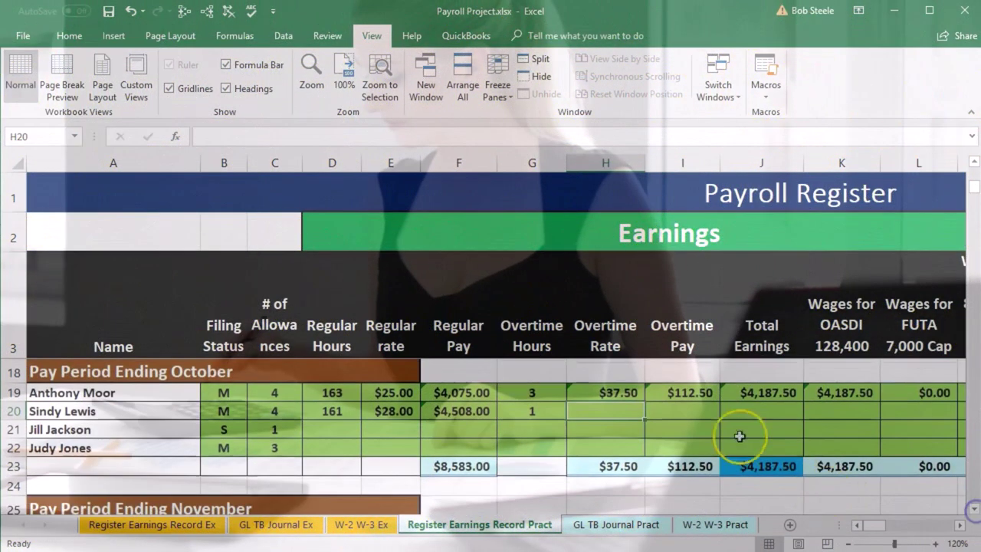
{"action": "type", "text": "="}
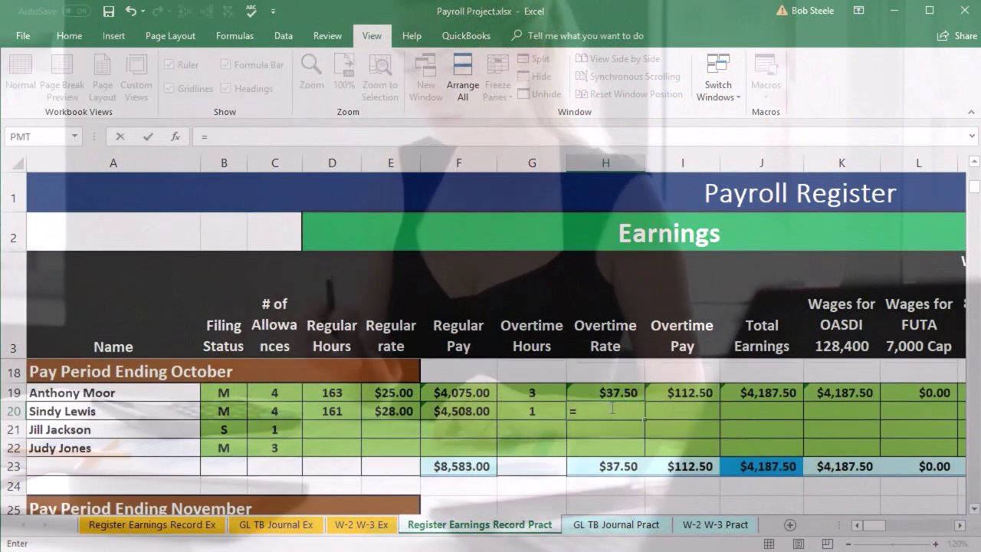
{"action": "key", "text": "Left"}
{"action": "key", "text": "Left"}
{"action": "key", "text": "Left"}
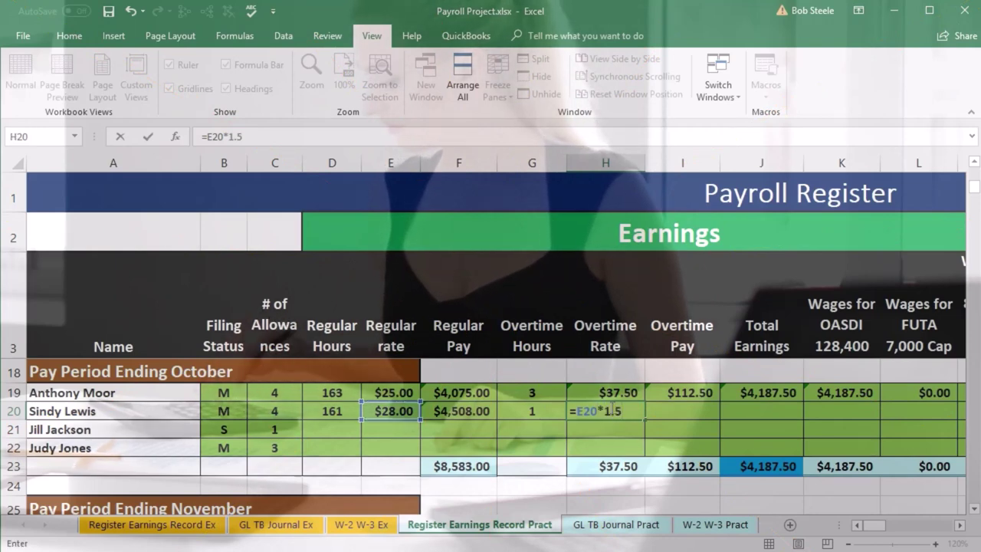
{"action": "key", "text": "Return"}
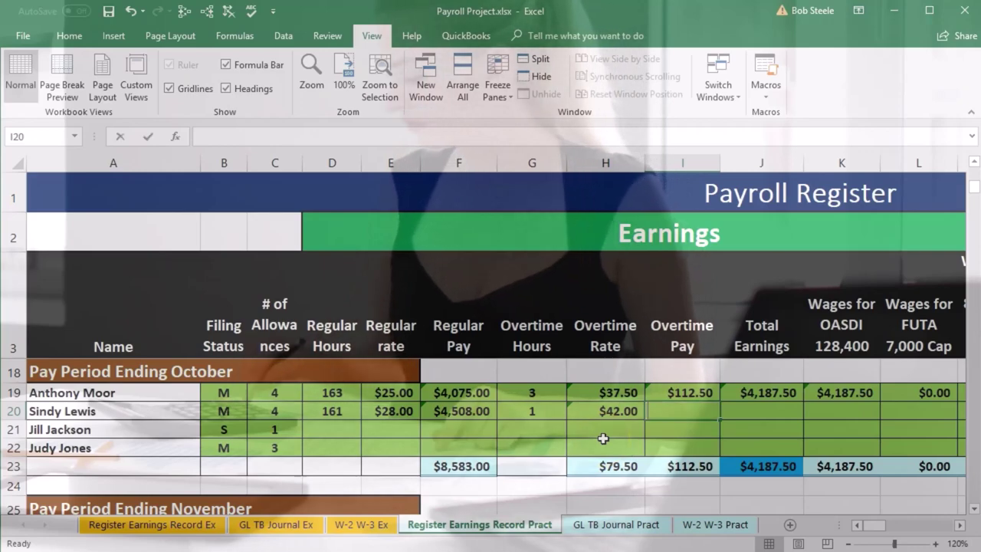
Step: Calculate the second employee's October overtime pay in I20 as =G20*H20
{"action": "type", "text": "="}
{"action": "key", "text": "Left"}
{"action": "key", "text": "Left"}
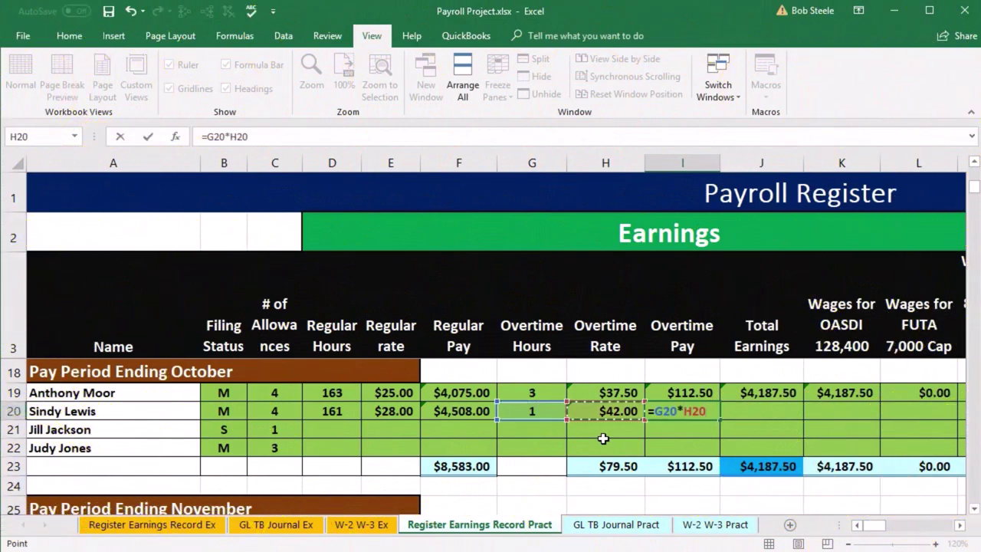
{"action": "key", "text": "Tab"}
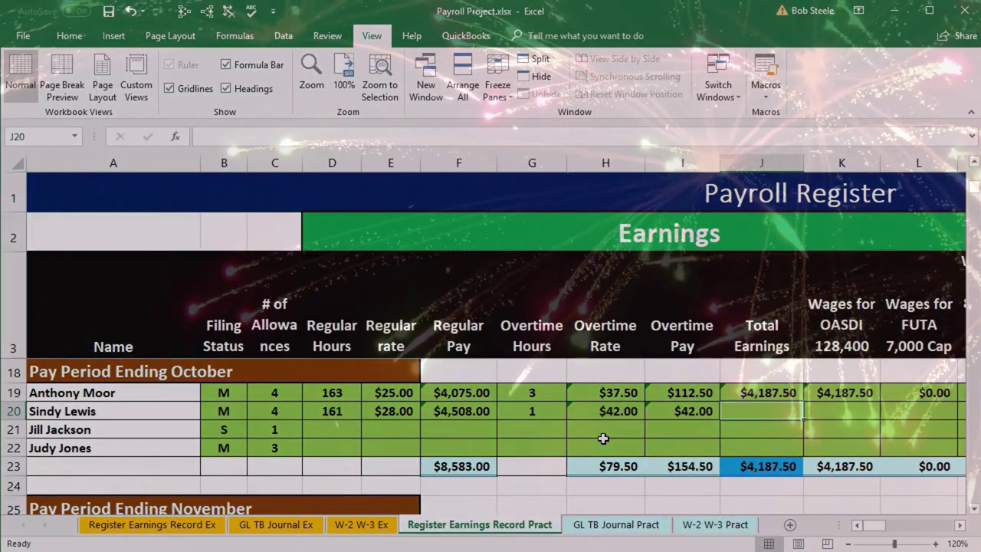
Step: Calculate the second employee's October total earnings in J20 as =F20+I20
{"action": "type", "text": "="}
{"action": "key", "text": "Left"}
{"action": "key", "text": "Left"}
{"action": "key", "text": "Left"}
{"action": "key", "text": "Left"}
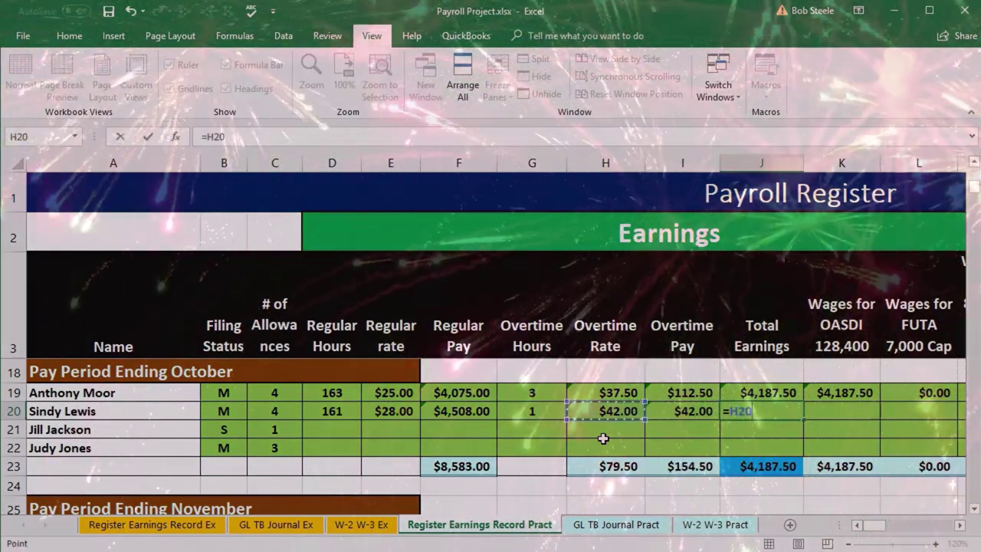
{"action": "type", "text": "+"}
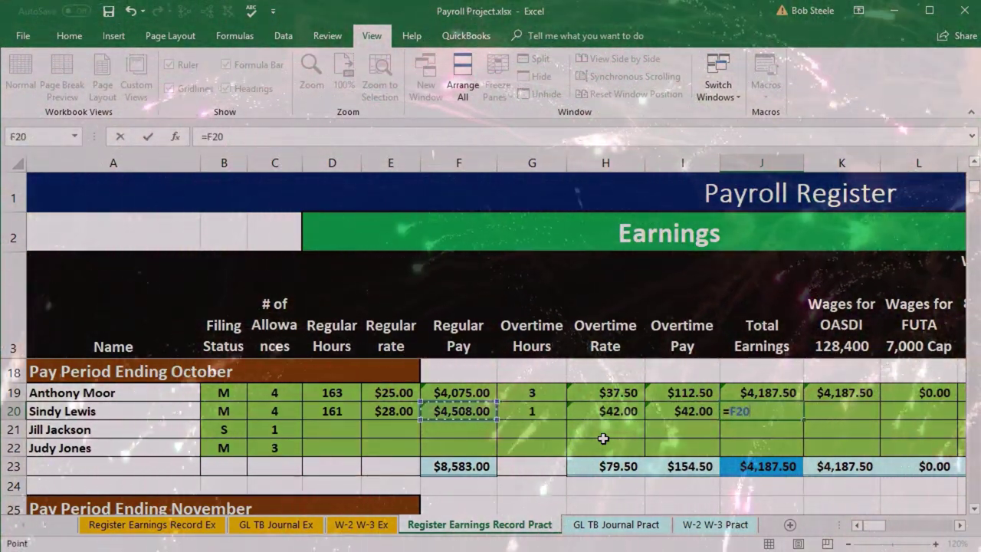
{"action": "key", "text": "Left"}
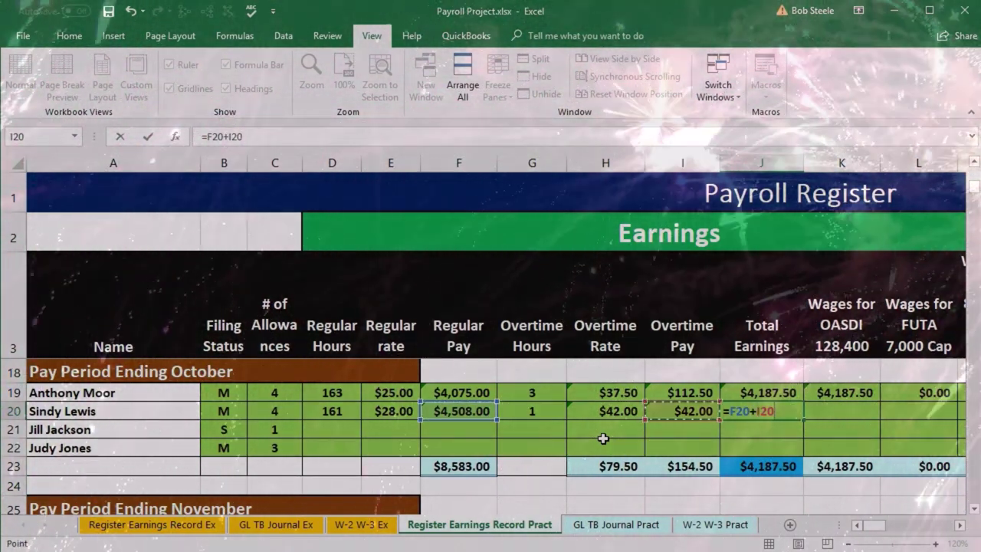
{"action": "key", "text": "Tab"}
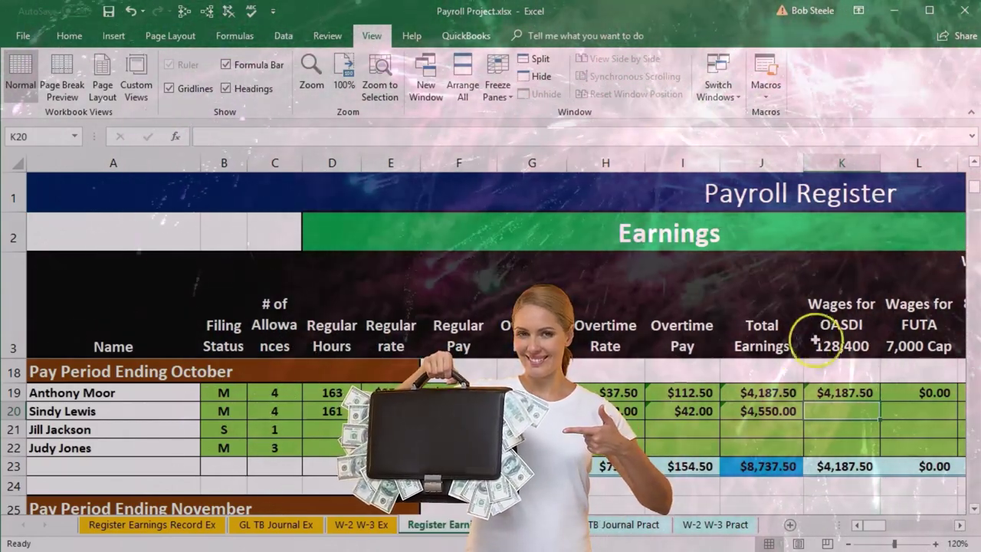
Step: Set the second employee's October wages for OASDI in K20 equal to total earnings with =J20
{"action": "left_click", "coordinate": [837, 325]}
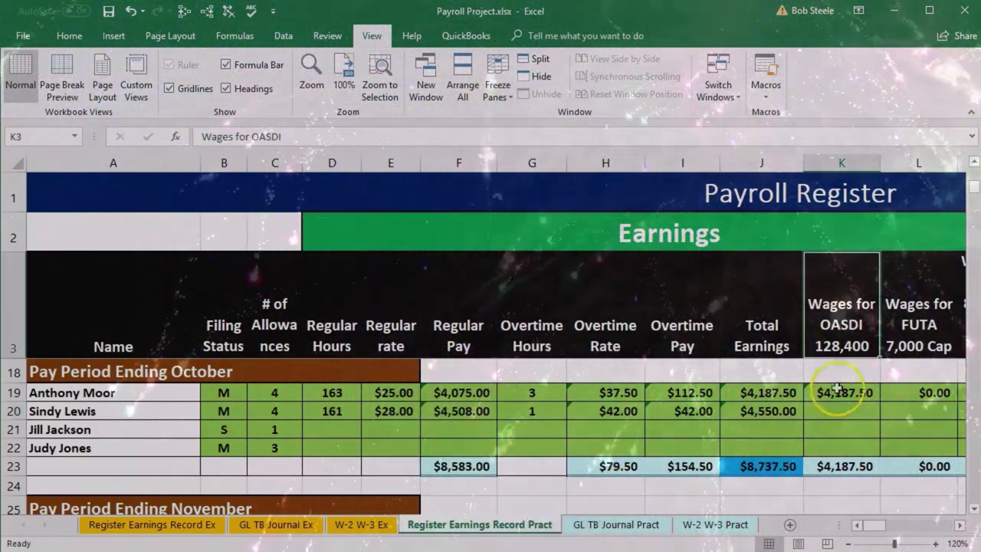
{"action": "left_click", "coordinate": [832, 410]}
{"action": "type", "text": "="}
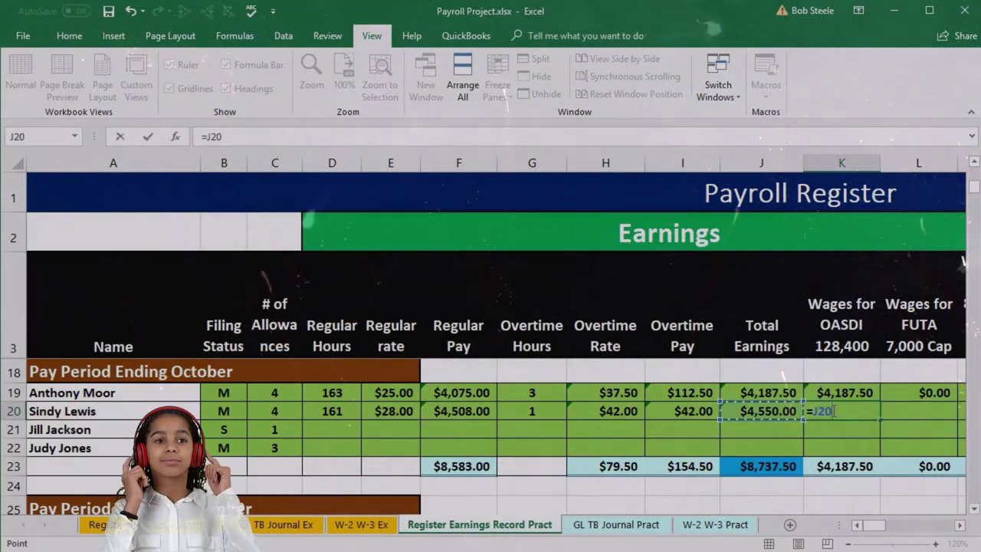
{"action": "key", "text": "Tab"}
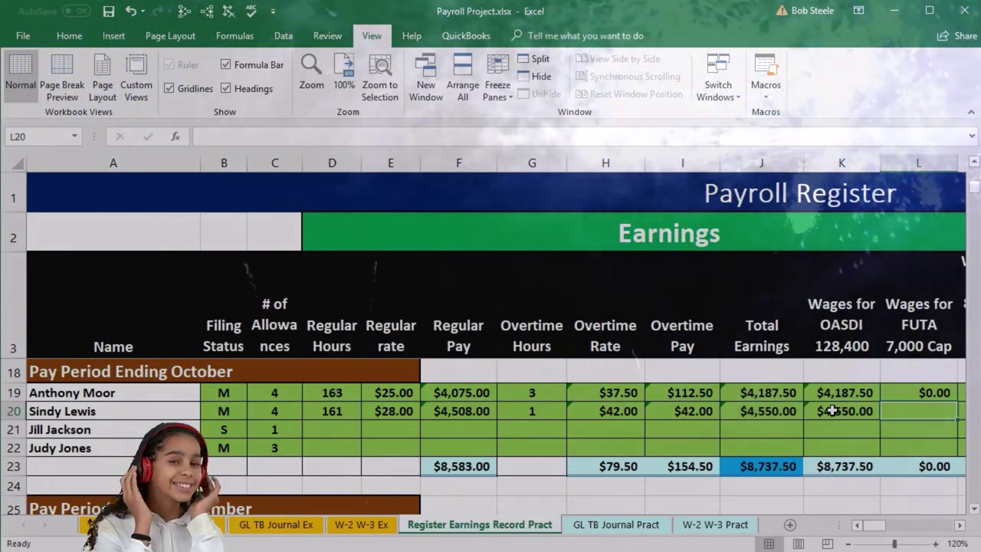
Step: Examine the second employee's earnings record for accumulated August and September earnings against the FUTA and SUTA wage caps
{"action": "left_click", "coordinate": [832, 411]}
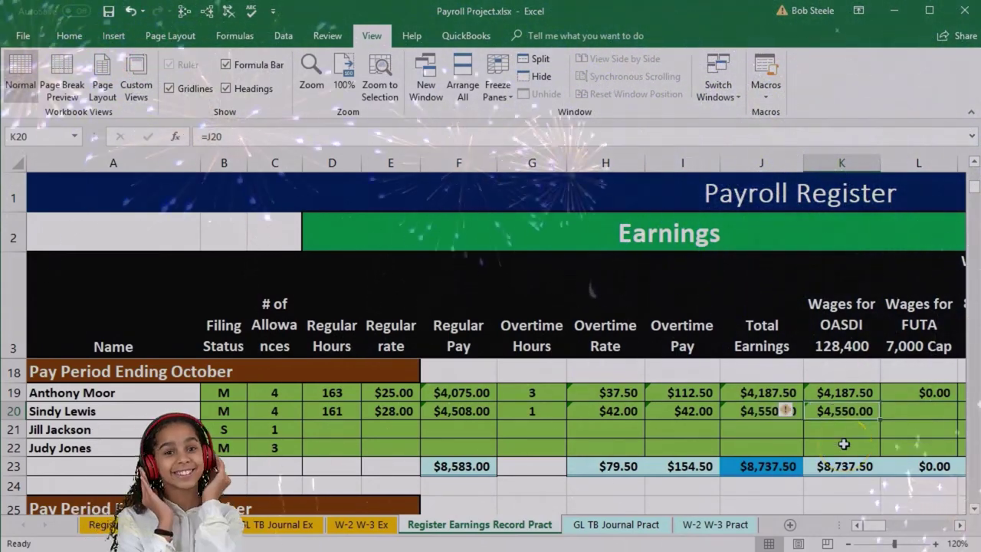
{"action": "key", "text": "Right"}
{"action": "key", "text": "Right"}
{"action": "key", "text": "Right"}
{"action": "key", "text": "Right"}
{"action": "key", "text": "Right"}
{"action": "key", "text": "Right"}
{"action": "key", "text": "Right"}
{"action": "key", "text": "Right"}
{"action": "key", "text": "Right"}
{"action": "key", "text": "Right"}
{"action": "key", "text": "Right"}
{"action": "key", "text": "Right"}
{"action": "key", "text": "Right"}
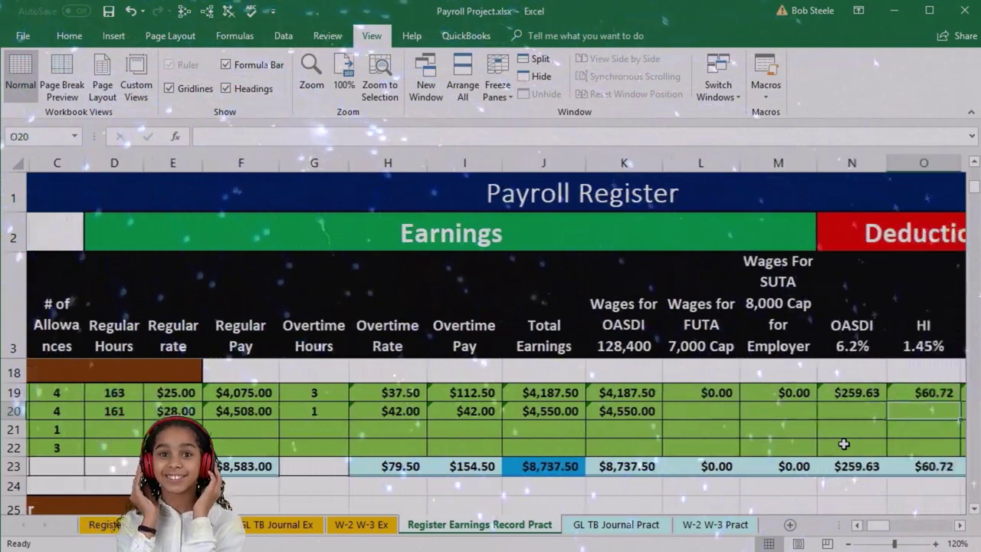
{"action": "key", "text": "Right"}
{"action": "key", "text": "Right"}
{"action": "key", "text": "Right"}
{"action": "key", "text": "Right"}
{"action": "key", "text": "Right"}
{"action": "key", "text": "Right"}
{"action": "key", "text": "Right"}
{"action": "key", "text": "Right"}
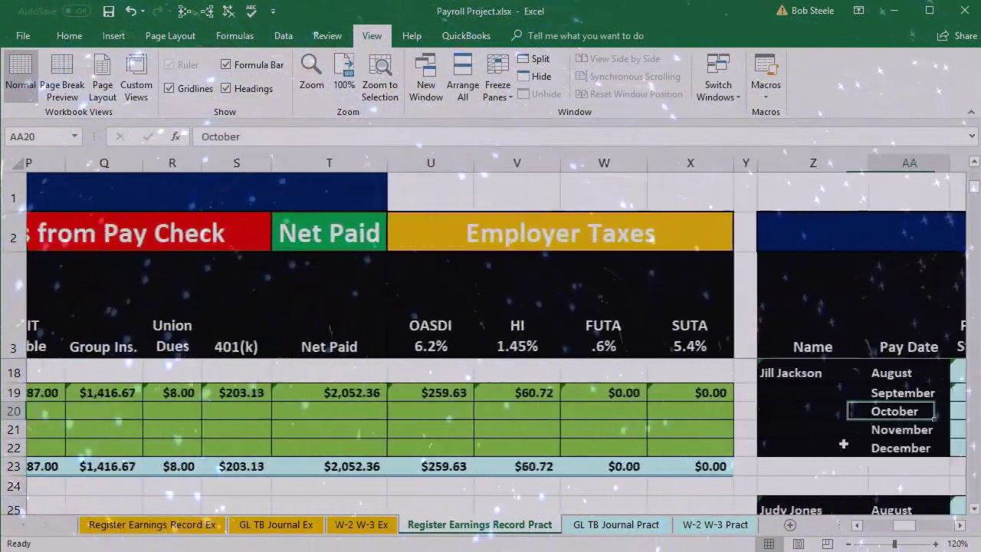
{"action": "key", "text": "Up"}
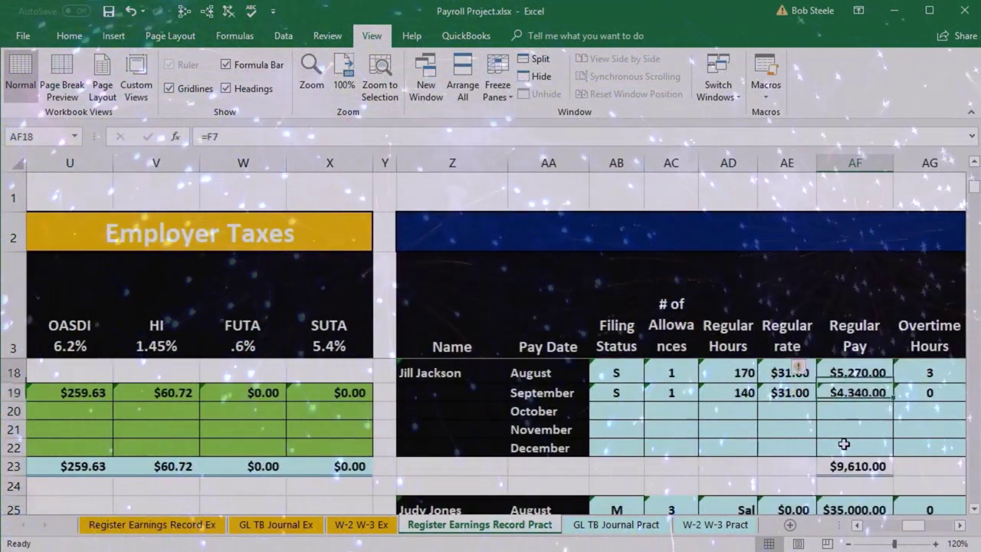
{"action": "key", "text": "Up"}
{"action": "key", "text": "Up"}
{"action": "key", "text": "Up"}
{"action": "key", "text": "Up"}
{"action": "key", "text": "Up"}
{"action": "key", "text": "Up"}
{"action": "key", "text": "Up"}
{"action": "key", "text": "Up"}
{"action": "key", "text": "Up"}
{"action": "key", "text": "Up"}
{"action": "key", "text": "Up"}
{"action": "key", "text": "Up"}
{"action": "key", "text": "Up"}
{"action": "key", "text": "Up"}
{"action": "key", "text": "Up"}
{"action": "key", "text": "Down"}
{"action": "key", "text": "Down"}
{"action": "key", "text": "Down"}
{"action": "key", "text": "Down"}
{"action": "key", "text": "Down"}
{"action": "key", "text": "Down"}
{"action": "key", "text": "Down"}
{"action": "key", "text": "Down"}
{"action": "key", "text": "Down"}
{"action": "key", "text": "Down"}
{"action": "key", "text": "Down"}
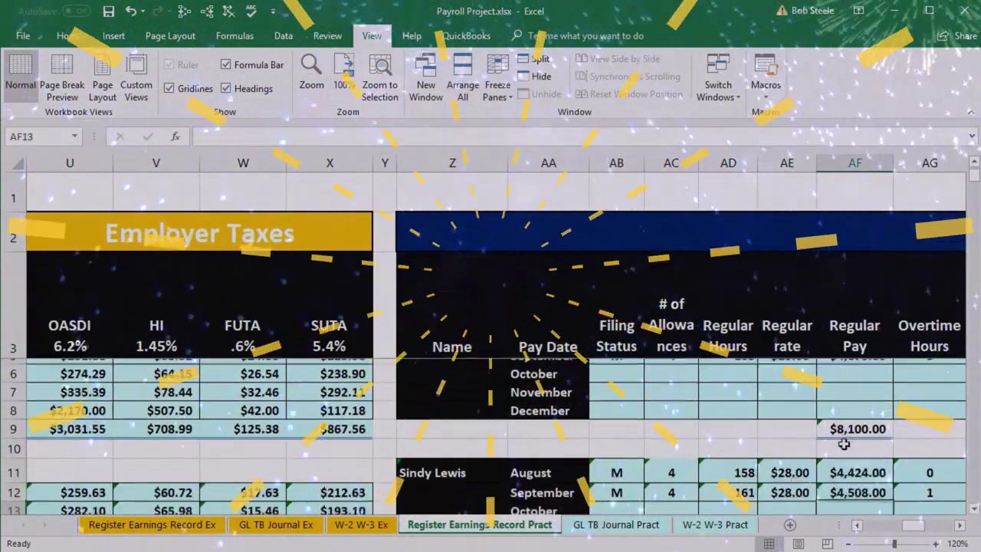
{"action": "key", "text": "Down"}
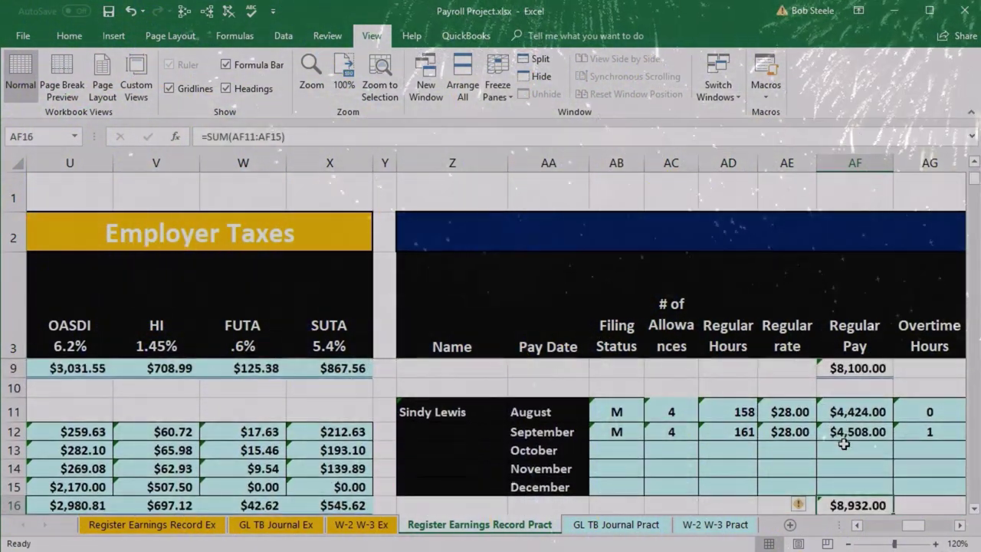
{"action": "key", "text": "Right"}
{"action": "key", "text": "Right"}
{"action": "key", "text": "Right"}
{"action": "key", "text": "Right"}
{"action": "key", "text": "Right"}
{"action": "key", "text": "Right"}
{"action": "key", "text": "Right"}
{"action": "key", "text": "Right"}
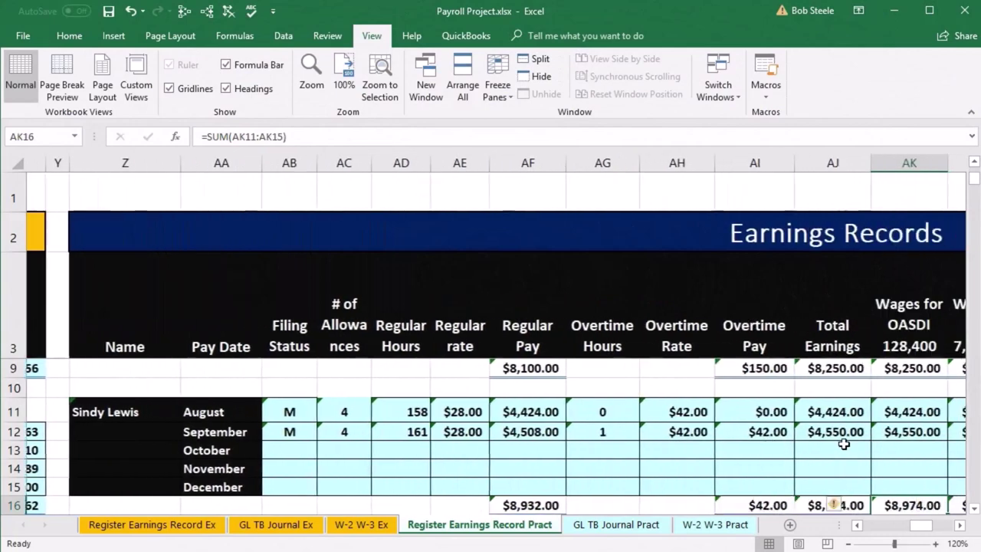
{"action": "key", "text": "Left"}
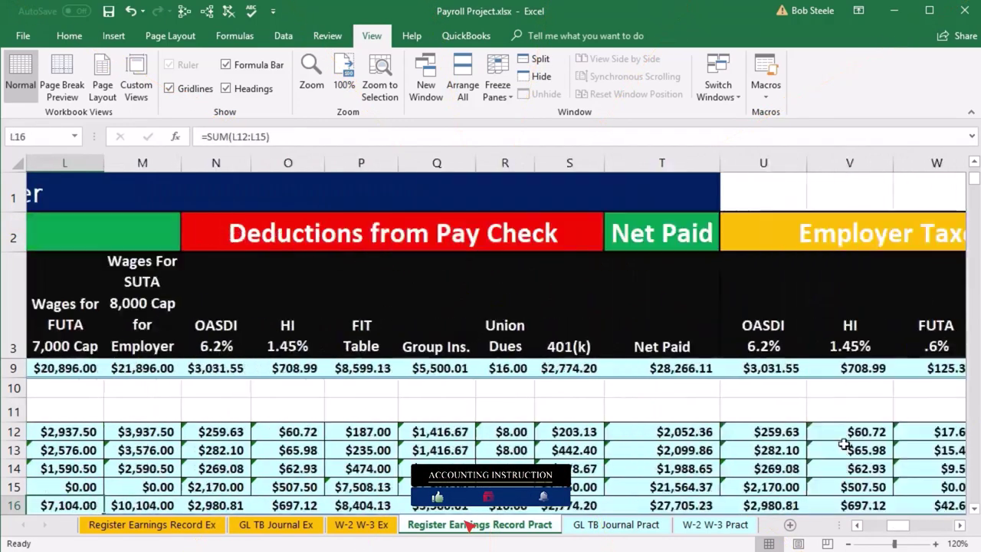
Step: Enter 0 for the second employee's October FUTA wages in L20 and SUTA wages in M20
{"action": "key", "text": "Home"}
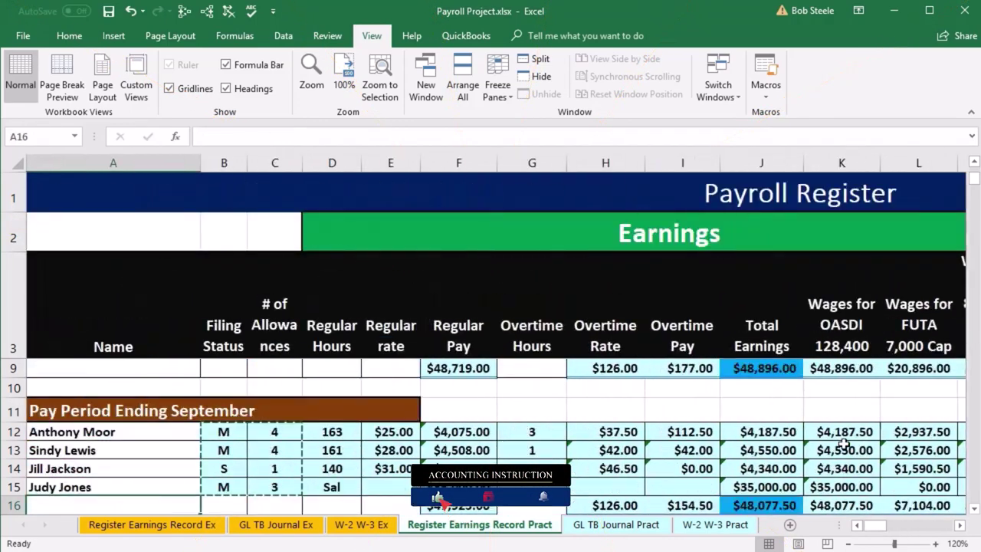
{"action": "key", "text": "Down"}
{"action": "key", "text": "Down"}
{"action": "key", "text": "Down"}
{"action": "key", "text": "Down"}
{"action": "key", "text": "Down"}
{"action": "key", "text": "Down"}
{"action": "key", "text": "Down"}
{"action": "key", "text": "Down"}
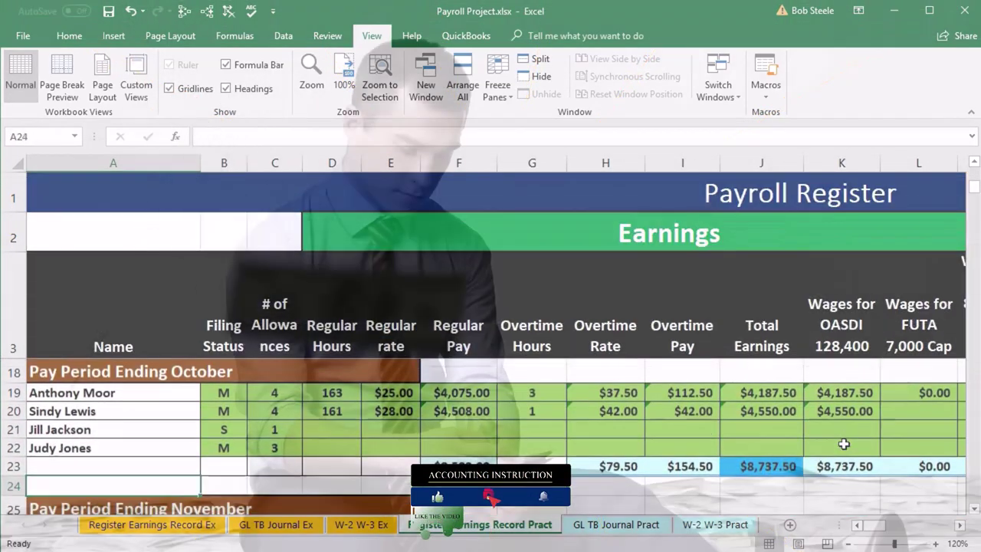
{"action": "key", "text": "Right"}
{"action": "key", "text": "Right"}
{"action": "key", "text": "Right"}
{"action": "key", "text": "Right"}
{"action": "key", "text": "Right"}
{"action": "key", "text": "Right"}
{"action": "key", "text": "Right"}
{"action": "key", "text": "Right"}
{"action": "key", "text": "Up"}
{"action": "key", "text": "Up"}
{"action": "key", "text": "Up"}
{"action": "key", "text": "Up"}
{"action": "key", "text": "Right"}
{"action": "key", "text": "Right"}
{"action": "key", "text": "Right"}
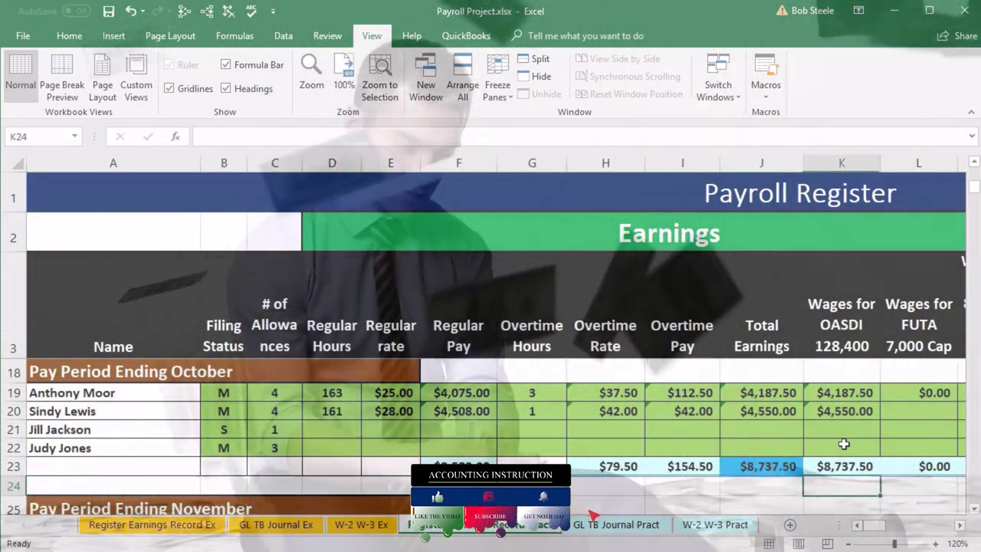
{"action": "type", "text": "0"}
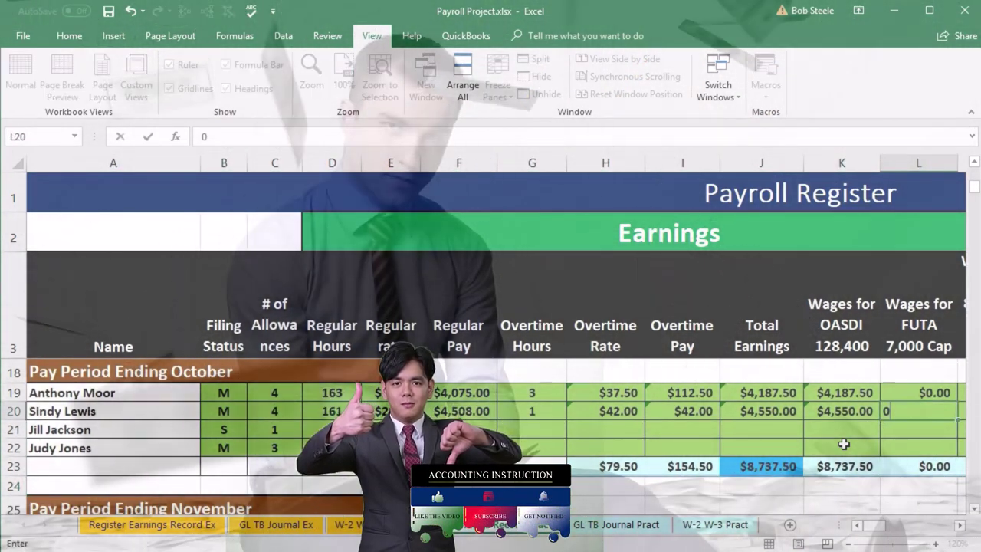
{"action": "key", "text": "Tab"}
{"action": "type", "text": "0"}
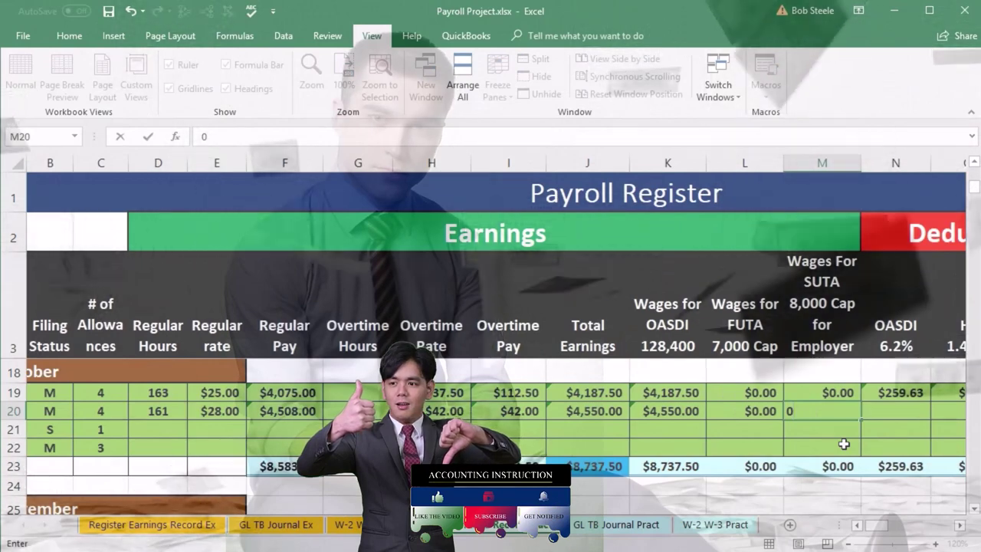
{"action": "key", "text": "Tab"}
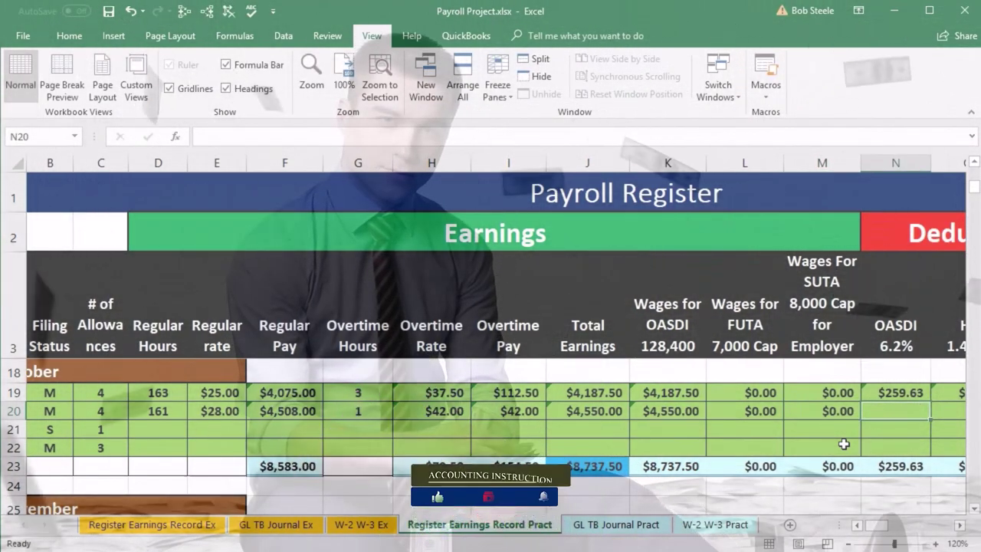
Step: Calculate the second employee's October OASDI deduction in N20 as =K20*.062
{"action": "type", "text": "="}
{"action": "key", "text": "Left"}
{"action": "key", "text": "Left"}
{"action": "key", "text": "Left"}
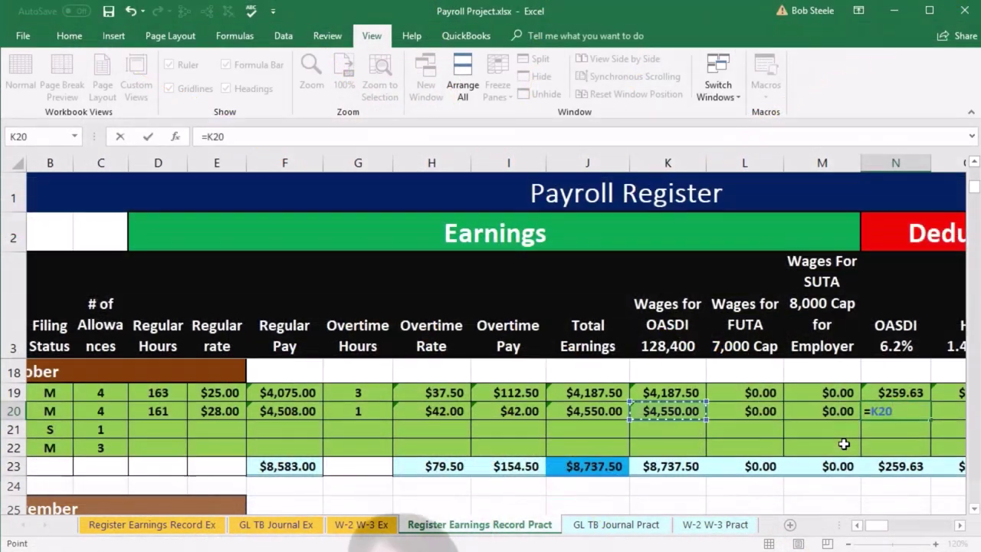
{"action": "type", "text": "*"}
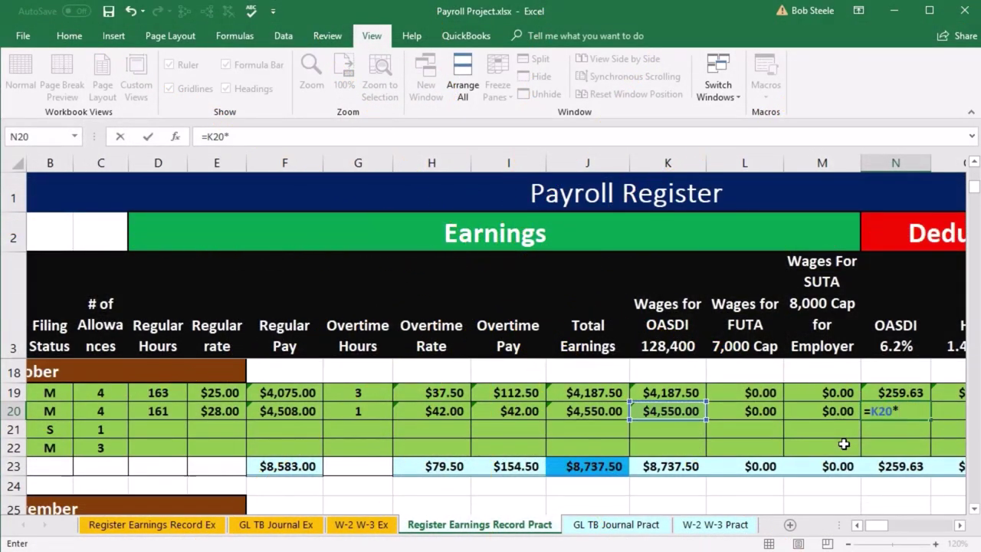
{"action": "type", "text": ".062"}
{"action": "key", "text": "Tab"}
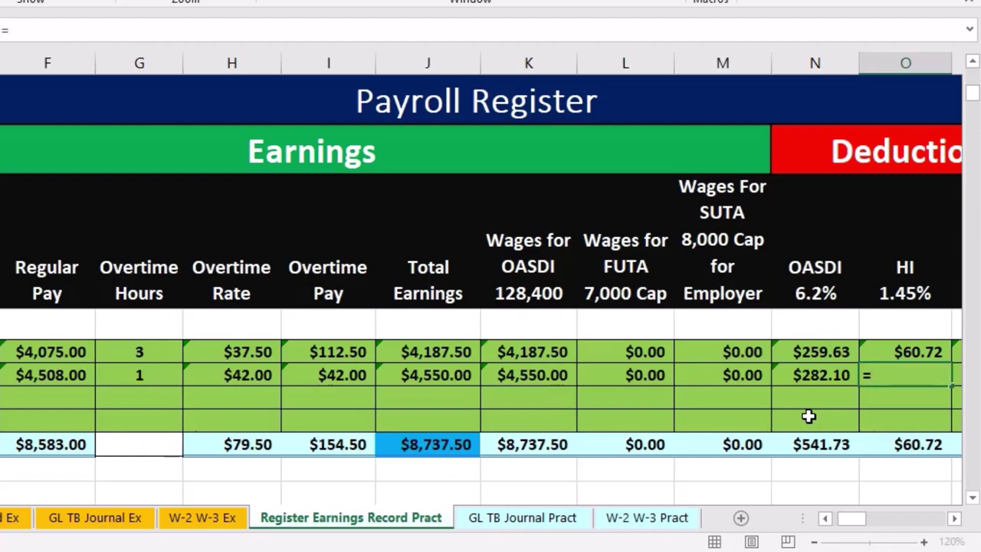
Step: Calculate the second employee's October HI deduction in O20 as =J20*.0145
{"action": "key", "text": "Left"}
{"action": "key", "text": "Left"}
{"action": "key", "text": "Left"}
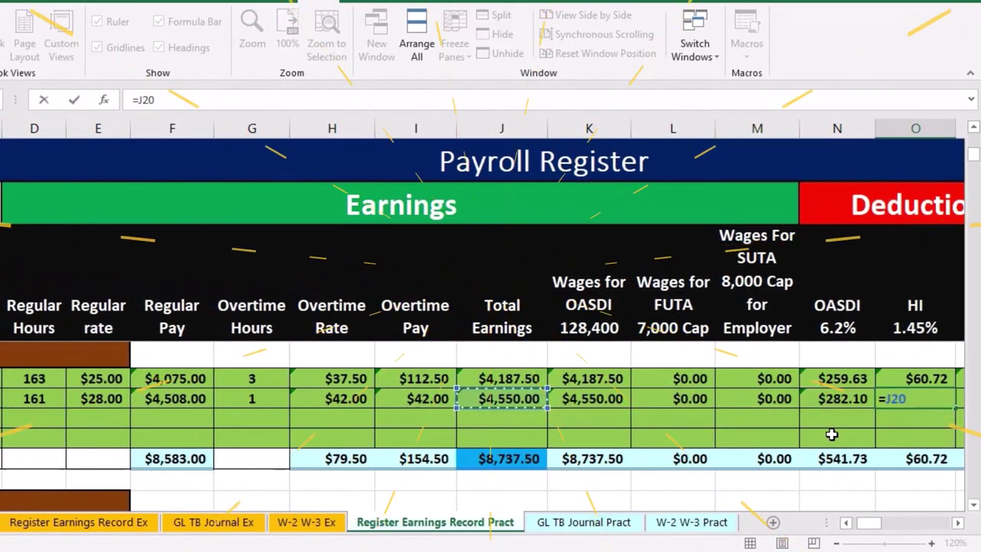
{"action": "type", "text": "*"}
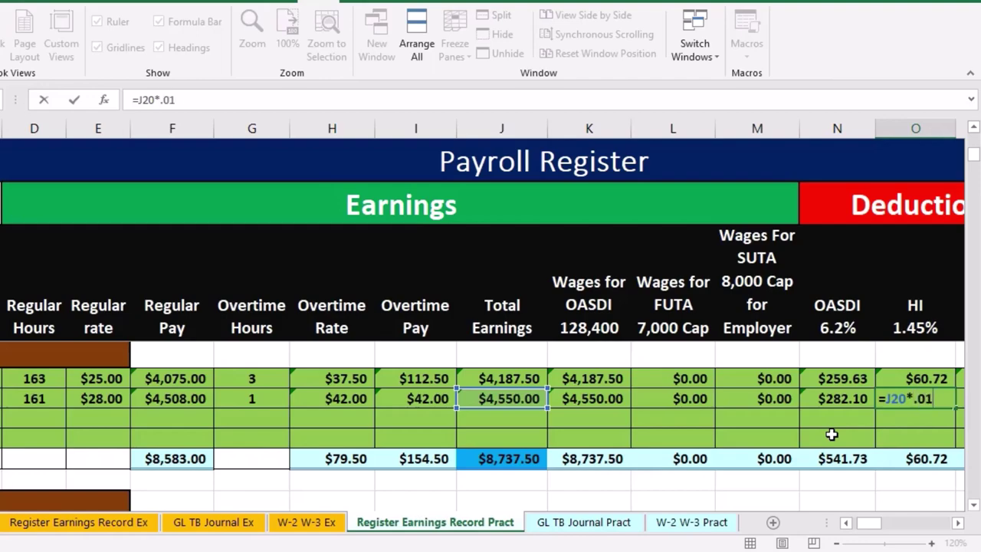
{"action": "type", "text": ".0145"}
{"action": "key", "text": "Tab"}
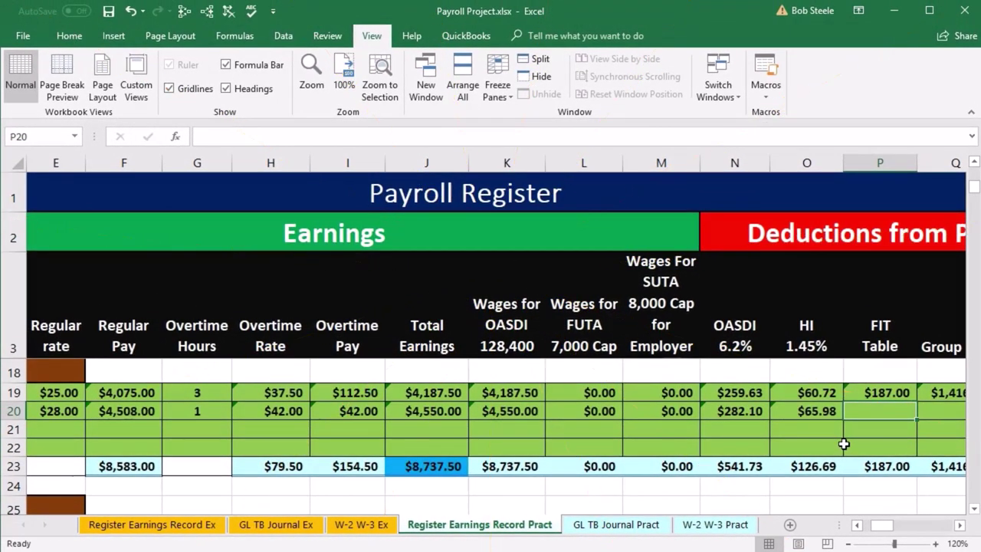
Step: Link the second employee's October federal income tax in P20 to the September amount with =P13
{"action": "type", "text": "="}
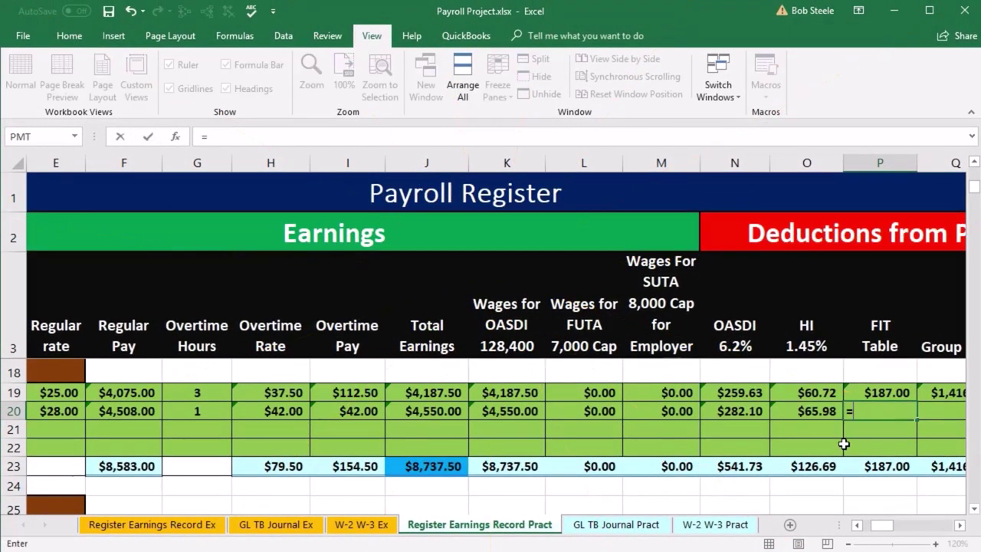
{"action": "key", "text": "Up"}
{"action": "key", "text": "Up"}
{"action": "key", "text": "Up"}
{"action": "key", "text": "Up"}
{"action": "key", "text": "Up"}
{"action": "key", "text": "Up"}
{"action": "key", "text": "Up"}
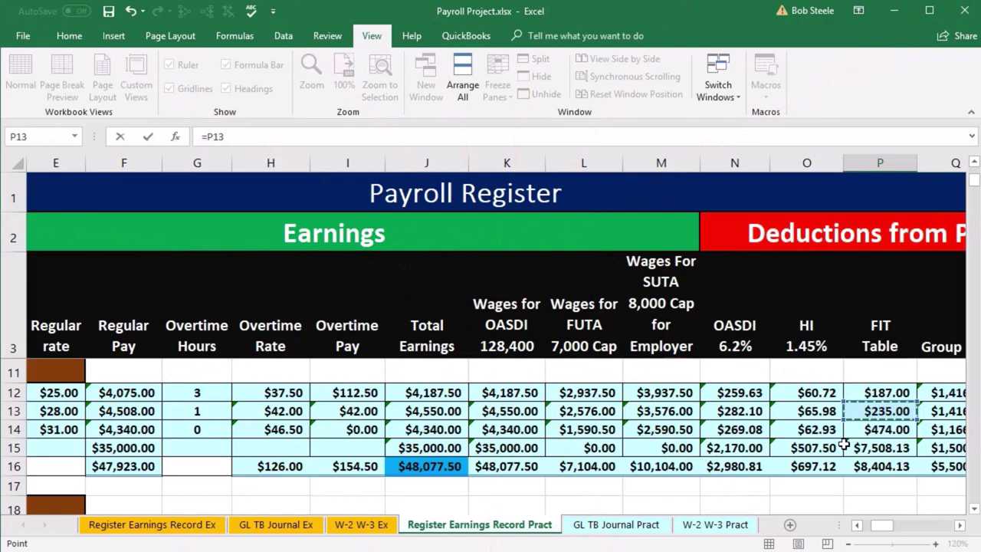
{"action": "key", "text": "Tab"}
Step: Link the second employee's October group insurance in Q20 to the September amount with =Q13
{"action": "key", "text": "Down"}
{"action": "key", "text": "Down"}
{"action": "key", "text": "Down"}
{"action": "key", "text": "Down"}
{"action": "key", "text": "Down"}
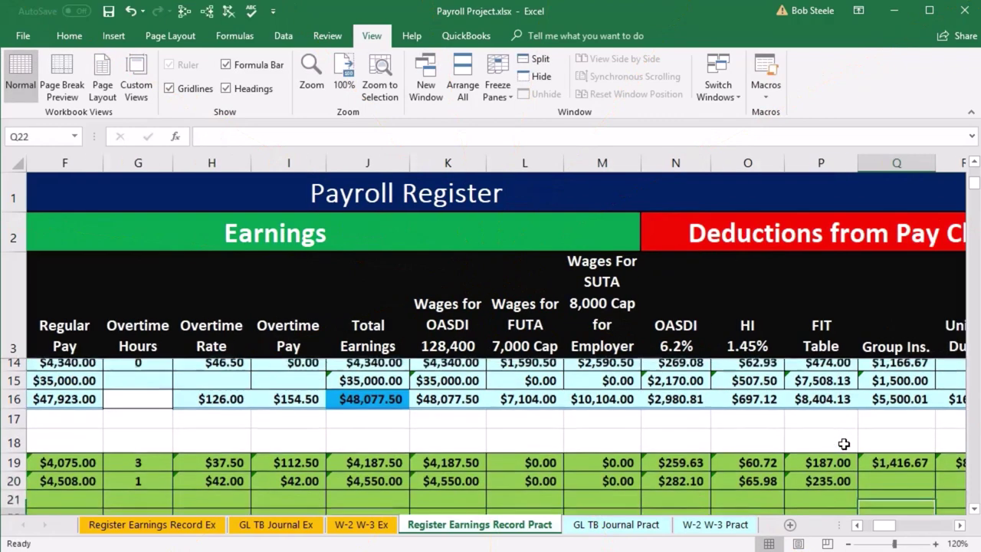
{"action": "key", "text": "Up"}
{"action": "key", "text": "Up"}
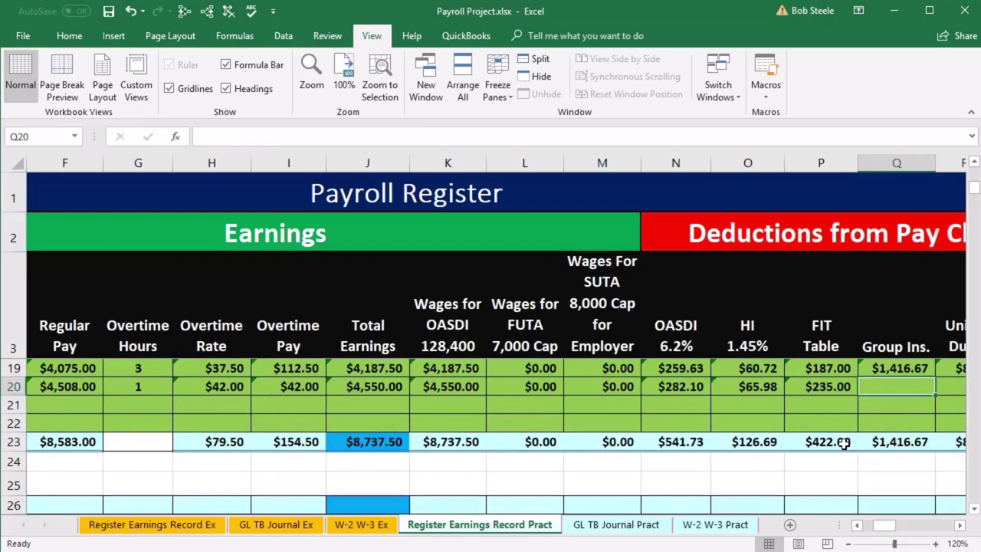
{"action": "type", "text": "="}
{"action": "key", "text": "Up"}
{"action": "key", "text": "Up"}
{"action": "key", "text": "Up"}
{"action": "key", "text": "Up"}
{"action": "key", "text": "Up"}
{"action": "key", "text": "Up"}
{"action": "key", "text": "Up"}
{"action": "key", "text": "Up"}
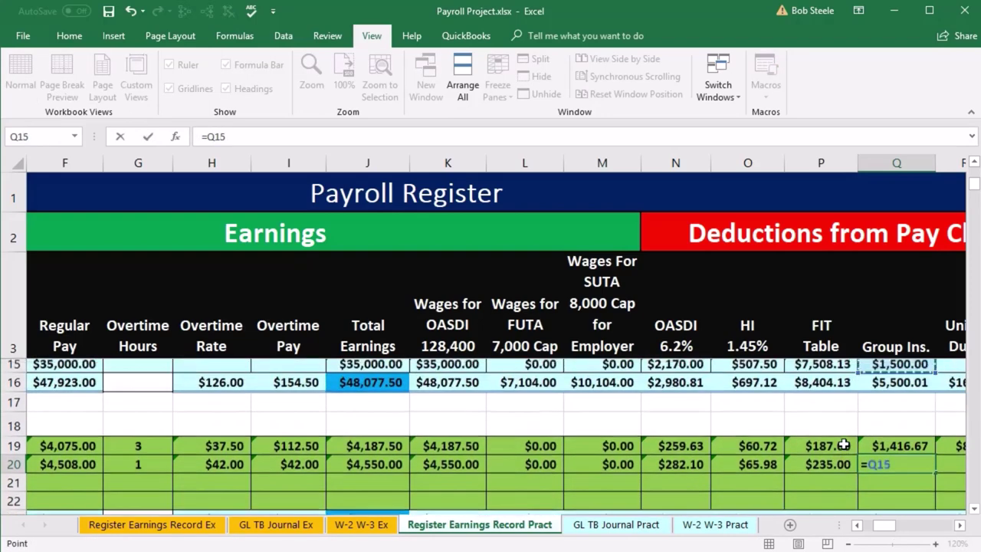
{"action": "key", "text": "Up"}
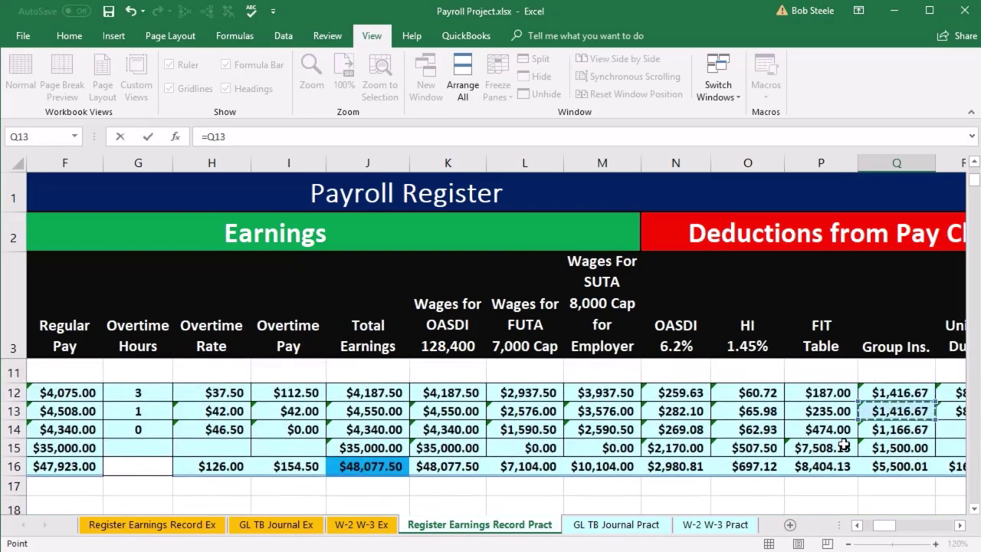
{"action": "key", "text": "Tab"}
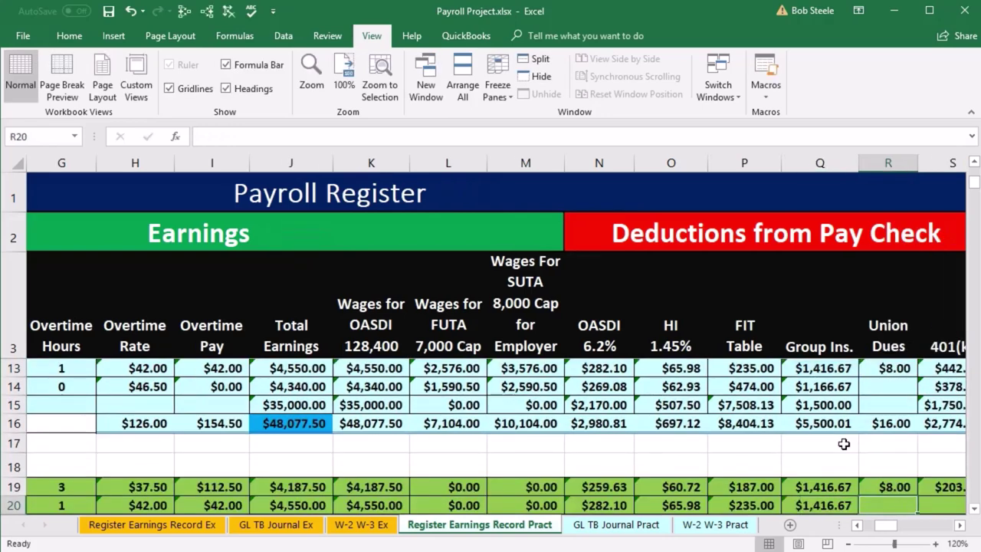
Step: Link the second employee's October union dues in R20 and 401(k) in S20 to September with =R13 and =S13
{"action": "type", "text": "="}
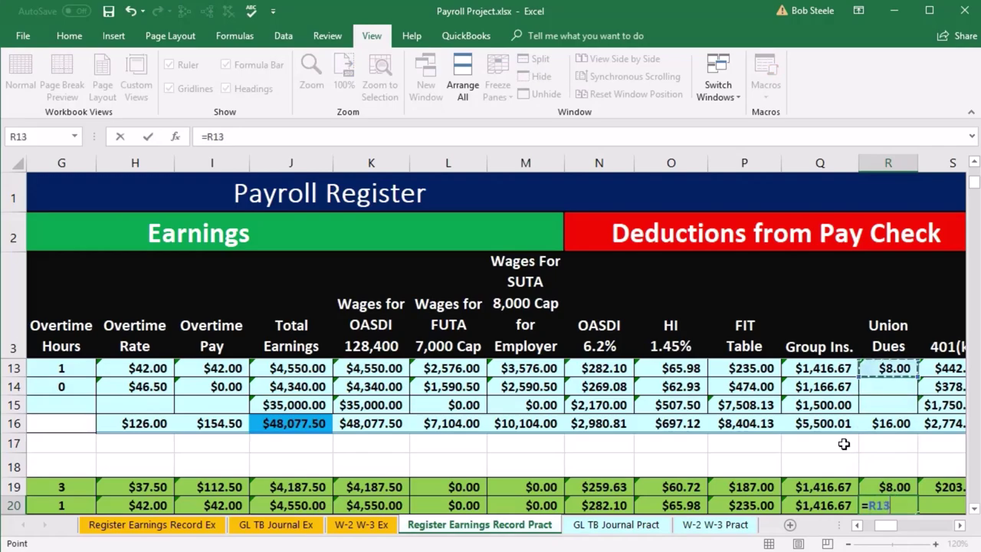
{"action": "key", "text": "Tab"}
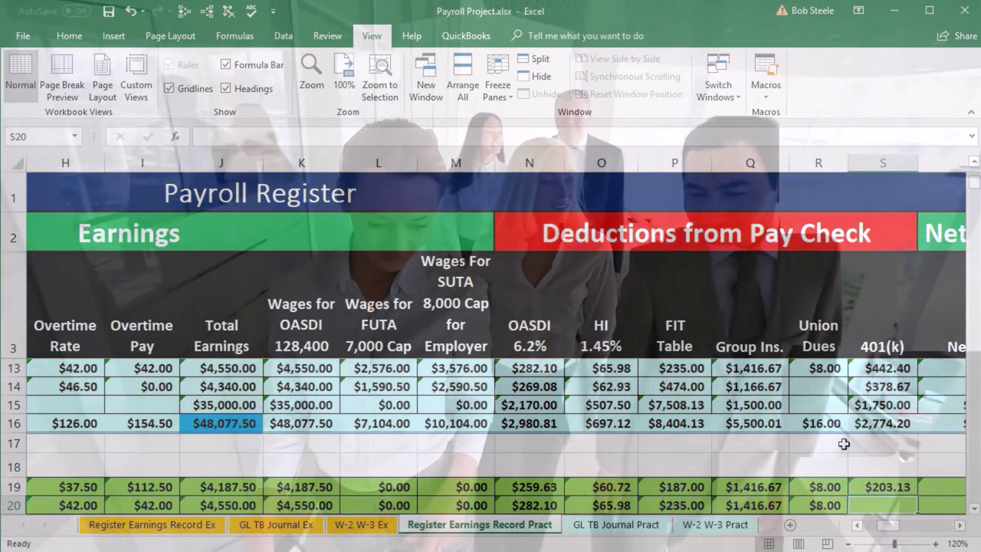
{"action": "type", "text": "="}
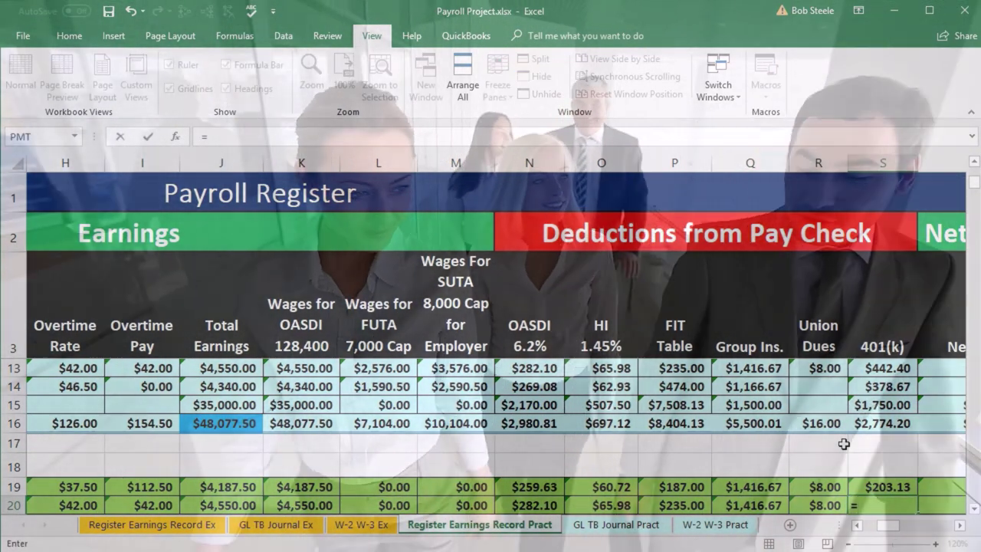
{"action": "key", "text": "Up"}
{"action": "key", "text": "Up"}
{"action": "key", "text": "Up"}
{"action": "key", "text": "Up"}
{"action": "key", "text": "Up"}
{"action": "key", "text": "Up"}
{"action": "key", "text": "Up"}
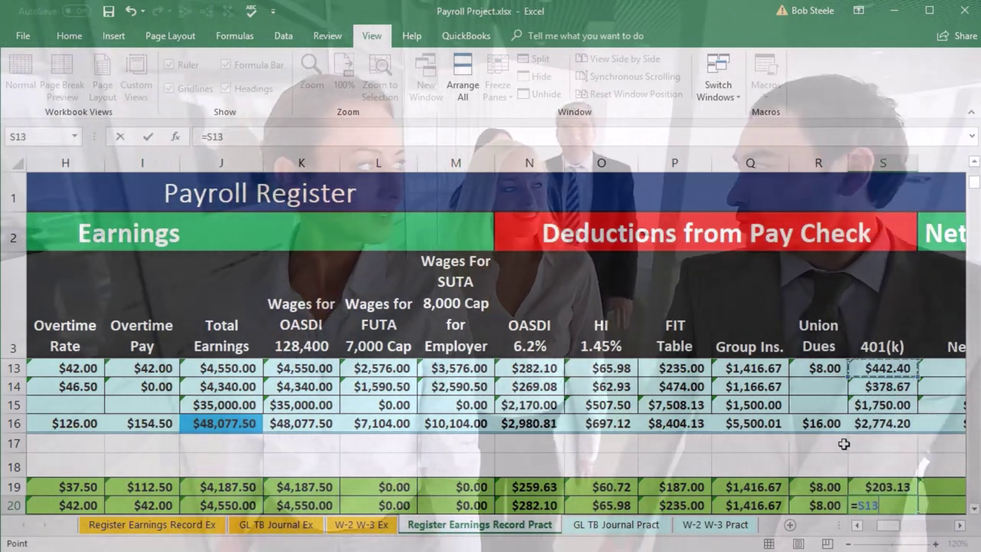
{"action": "key", "text": "Tab"}
Step: Calculate the second employee's October net pay in T20 as =J20-sum(N20:S20)
{"action": "key", "text": "Right"}
{"action": "key", "text": "Right"}
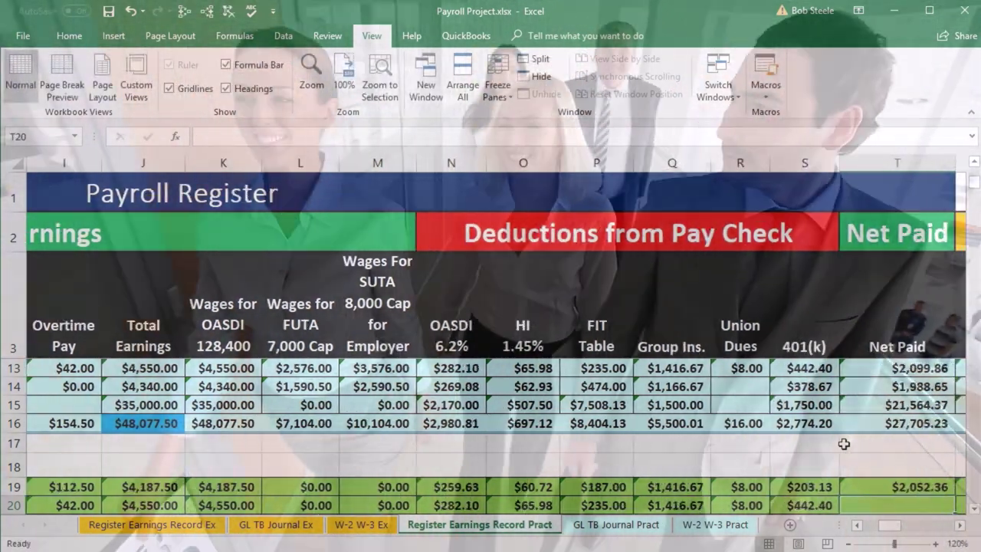
{"action": "key", "text": "Down"}
{"action": "key", "text": "Down"}
{"action": "scroll", "coordinate": [842, 444], "scroll_direction": "down", "scroll_amount": 2}
{"action": "left_click", "coordinate": [843, 443]}
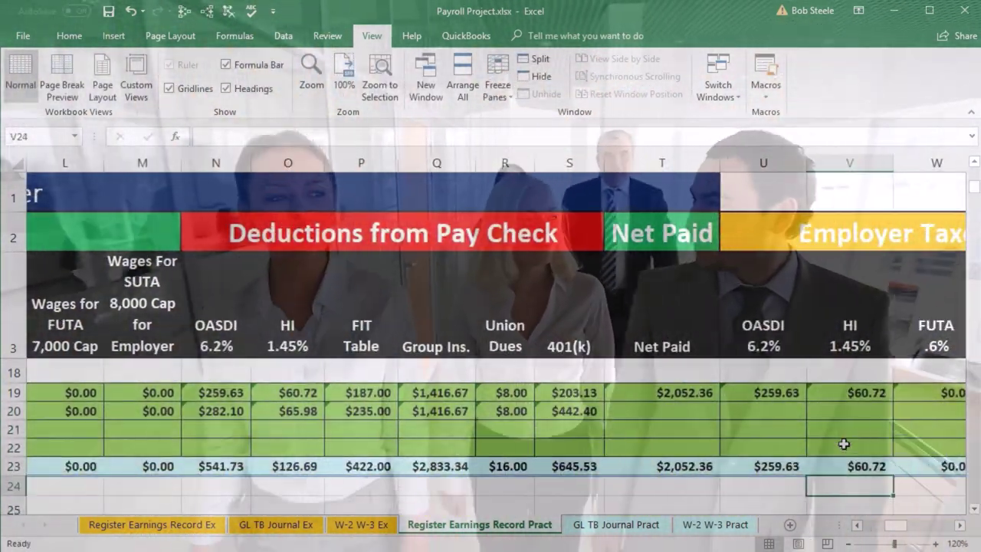
{"action": "key", "text": "Up"}
{"action": "key", "text": "Up"}
{"action": "key", "text": "Up"}
{"action": "key", "text": "Left"}
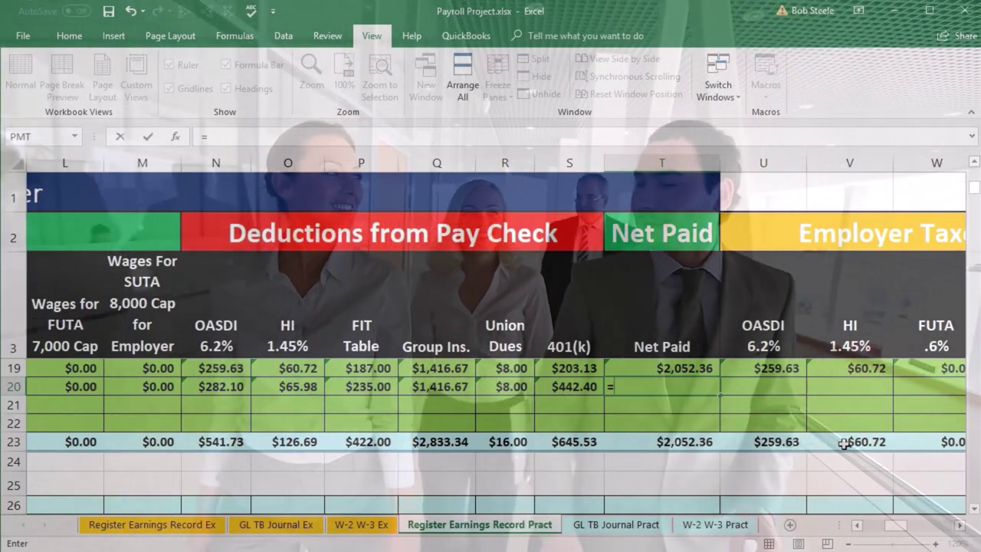
{"action": "key", "text": "Left"}
{"action": "key", "text": "Left"}
{"action": "key", "text": "Left"}
{"action": "key", "text": "Left"}
{"action": "key", "text": "Left"}
{"action": "key", "text": "Left"}
{"action": "key", "text": "Left"}
{"action": "key", "text": "Left"}
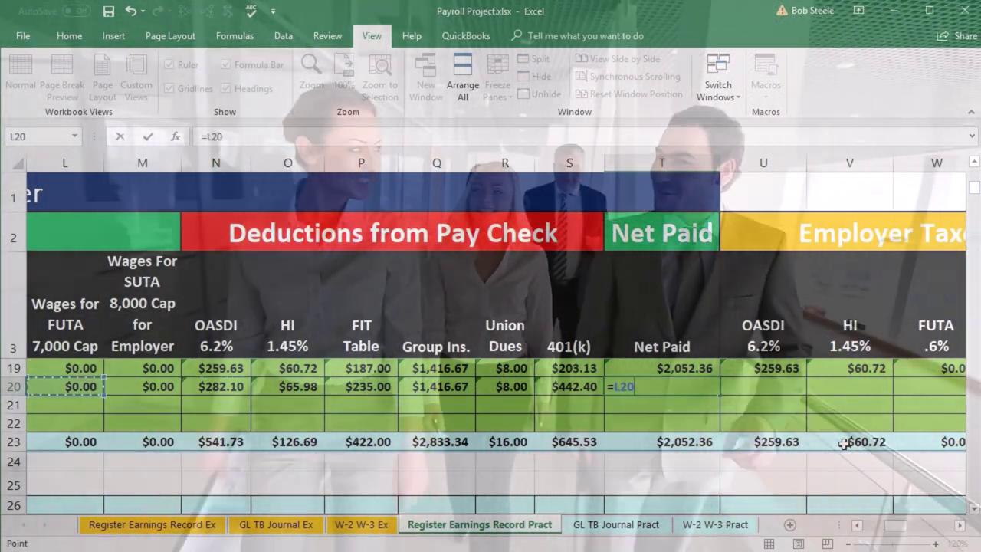
{"action": "key", "text": "Left"}
{"action": "key", "text": "Left"}
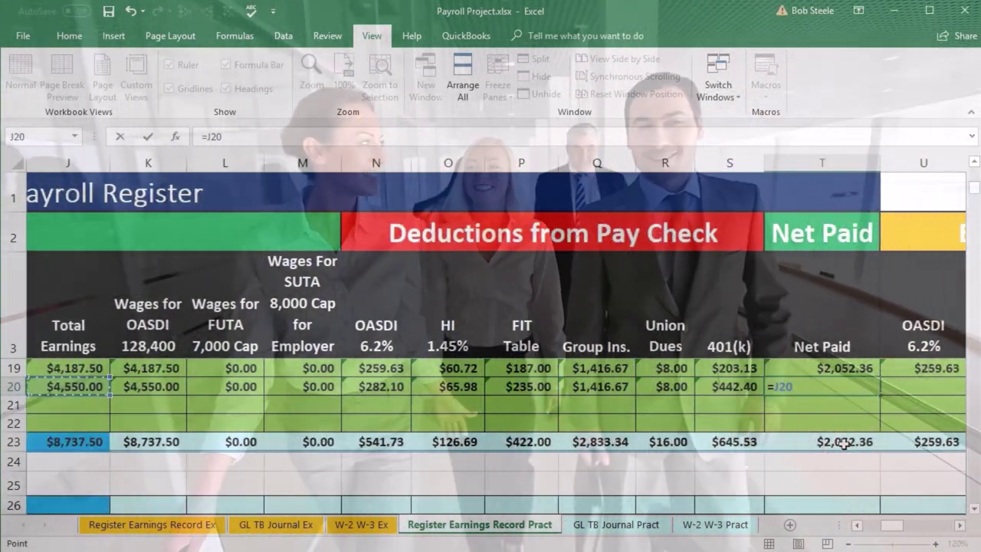
{"action": "type", "text": "-"}
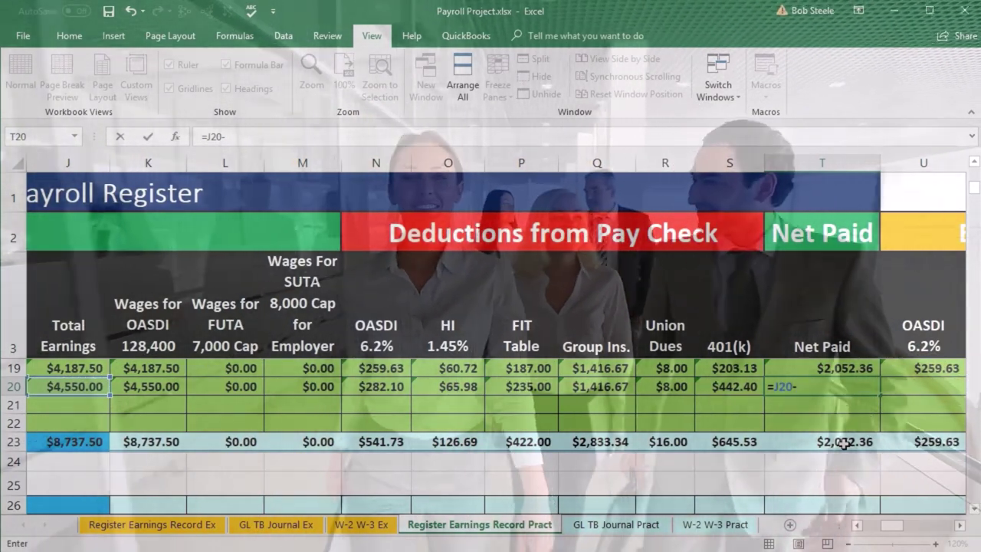
{"action": "type", "text": "sum"}
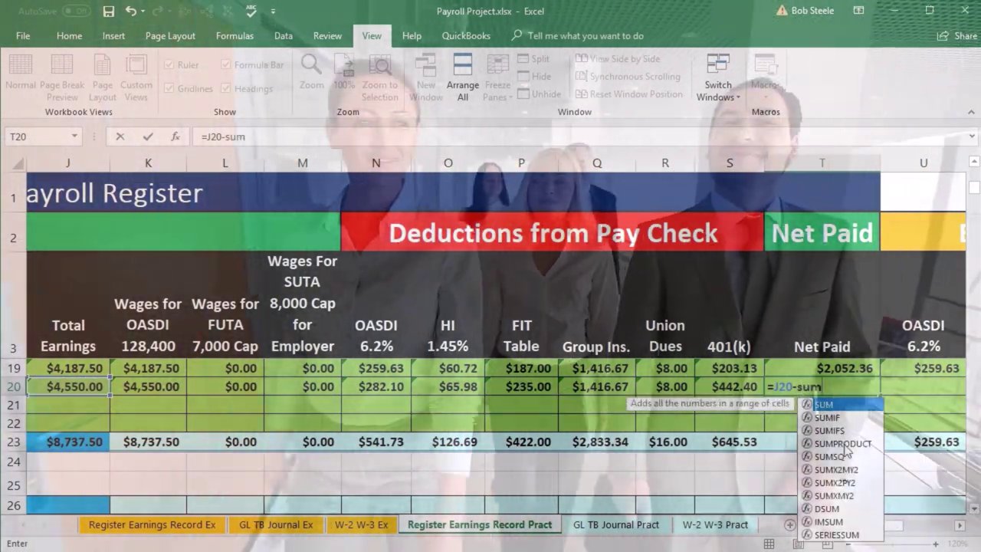
{"action": "type", "text": "("}
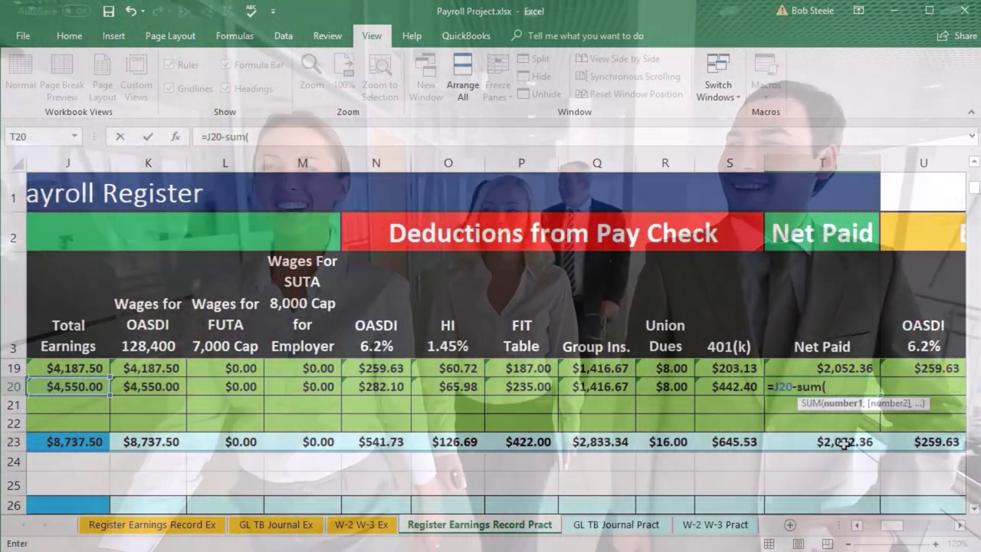
{"action": "key", "text": "Left"}
{"action": "key", "text": "Left"}
{"action": "key", "text": "Left"}
{"action": "key", "text": "Left"}
{"action": "key", "text": "Left"}
{"action": "key", "text": "Left"}
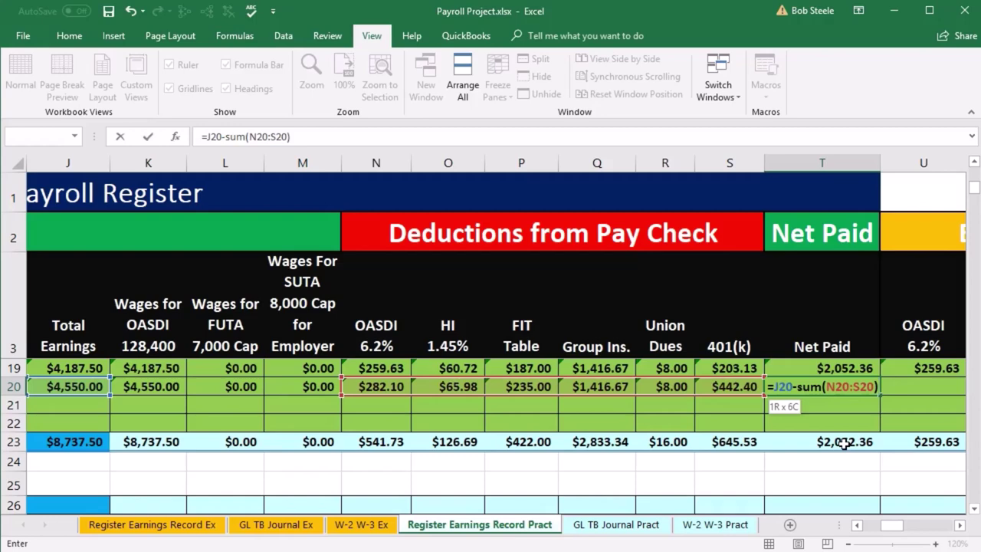
{"action": "key", "text": "Return"}
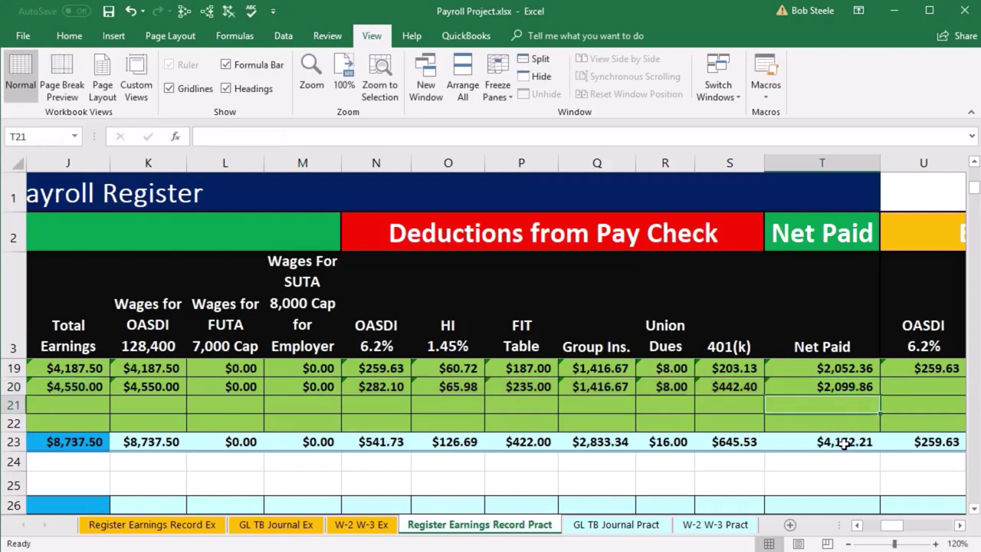
Step: Calculate the employer's October OASDI tax for the second employee in U20 as =K20*.062
{"action": "key", "text": "Up"}
{"action": "key", "text": "Right"}
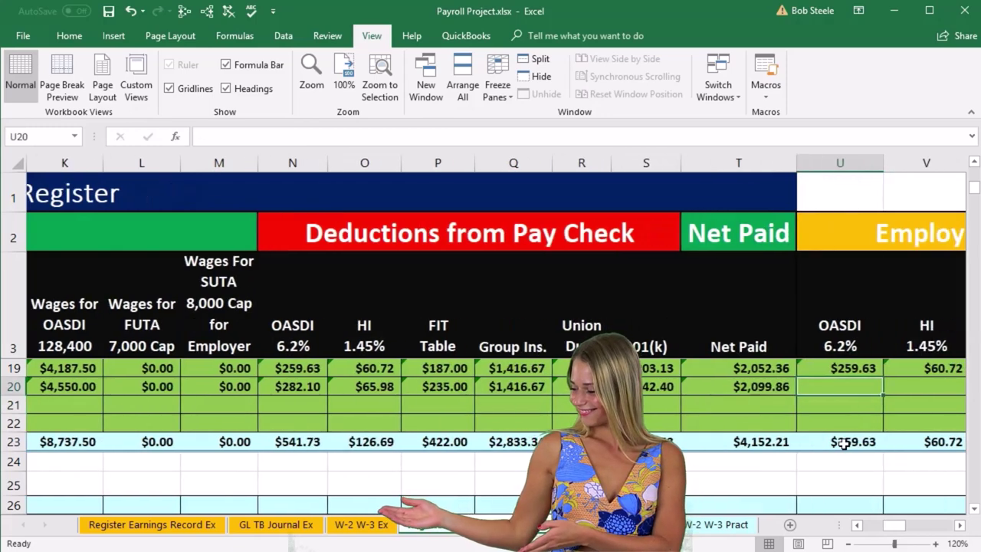
{"action": "type", "text": "="}
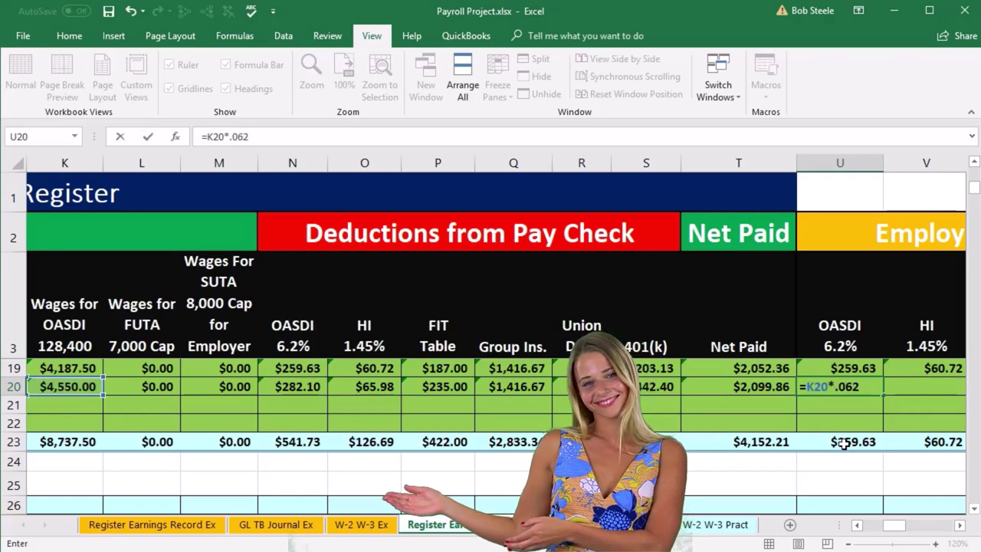
{"action": "key", "text": "Tab"}
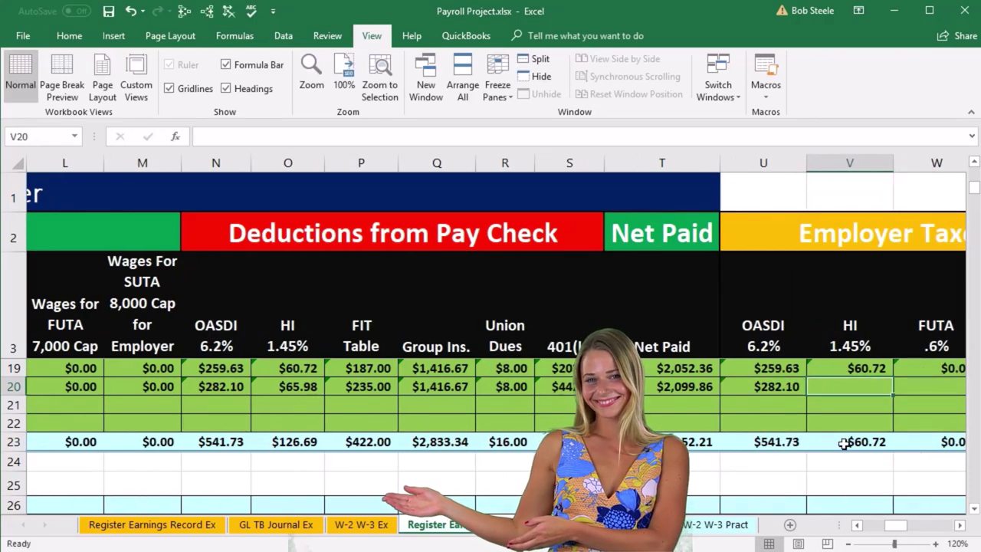
Step: Calculate the employer's October HI tax for the second employee in V20 as =J20*.0145 and check the formula
{"action": "type", "text": "="}
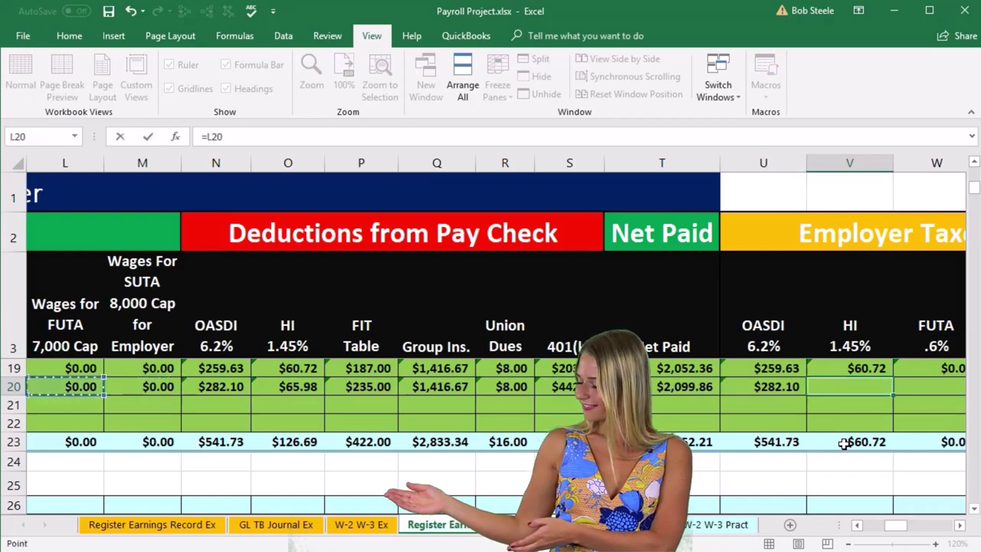
{"action": "key", "text": "Left"}
{"action": "key", "text": "Left"}
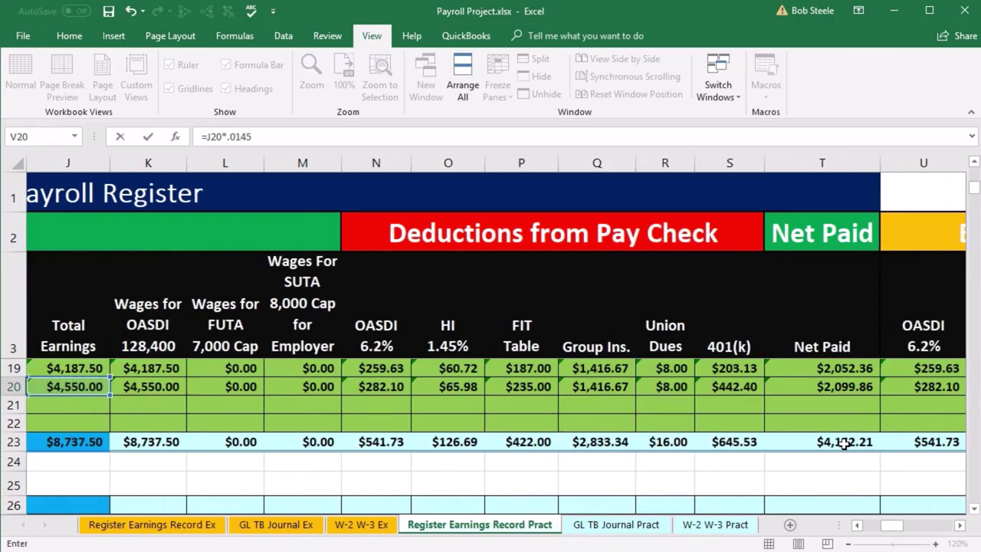
{"action": "key", "text": "Tab"}
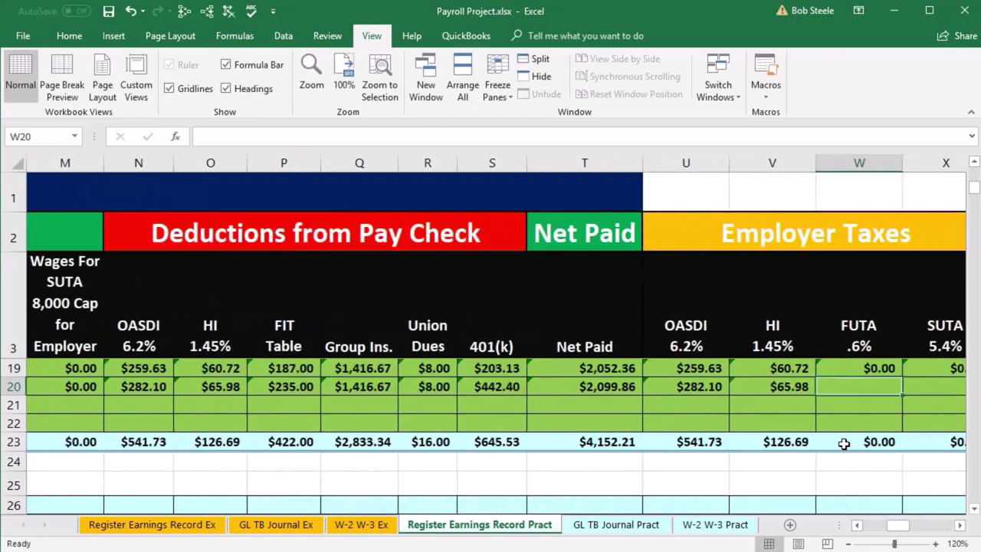
{"action": "double_click", "coordinate": [780, 387]}
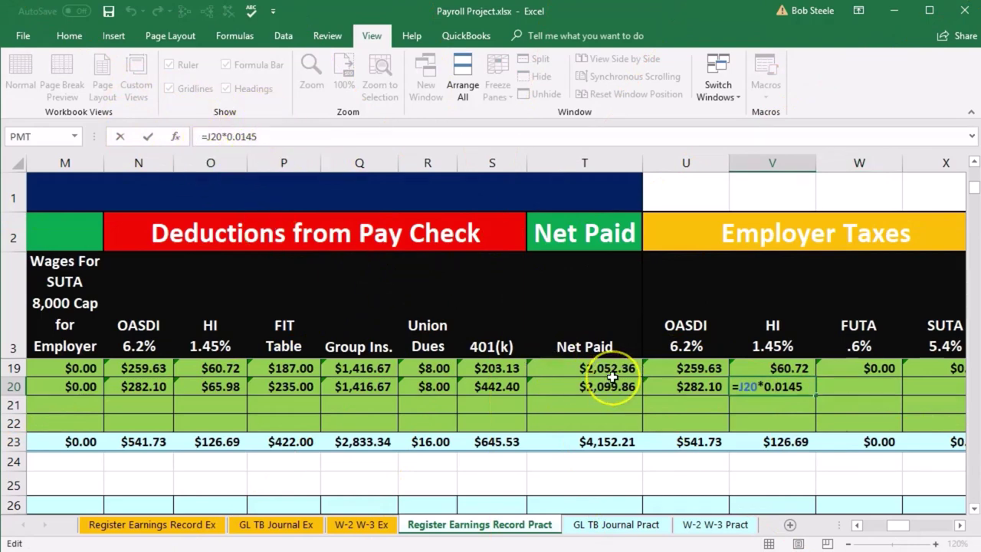
{"action": "key", "text": "Tab"}
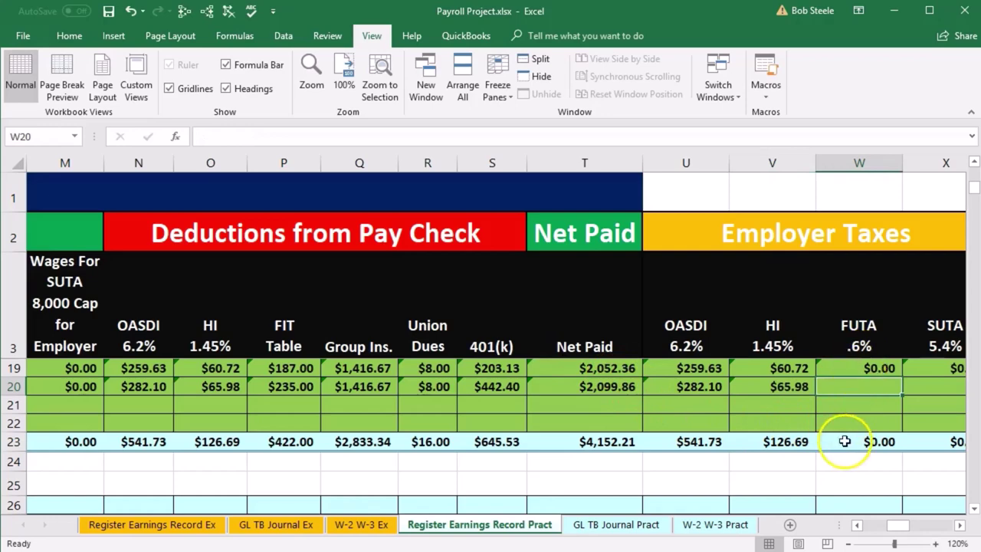
Step: Calculate the employer's October FUTA tax for the second employee in W20 as =L20*.006
{"action": "type", "text": "="}
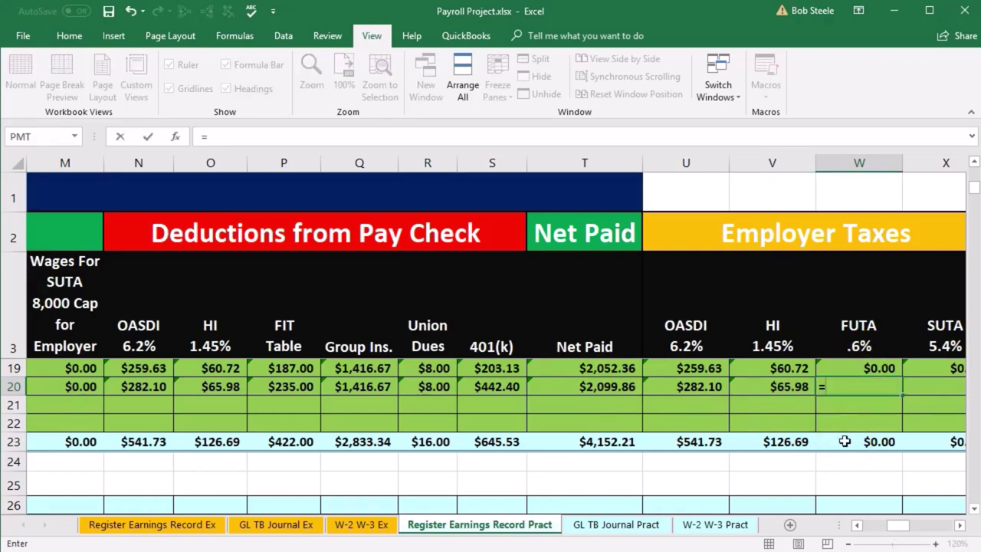
{"action": "key", "text": "Left"}
{"action": "key", "text": "Left"}
{"action": "key", "text": "Left"}
{"action": "key", "text": "Left"}
{"action": "key", "text": "Left"}
{"action": "key", "text": "Left"}
{"action": "key", "text": "Left"}
{"action": "key", "text": "Left"}
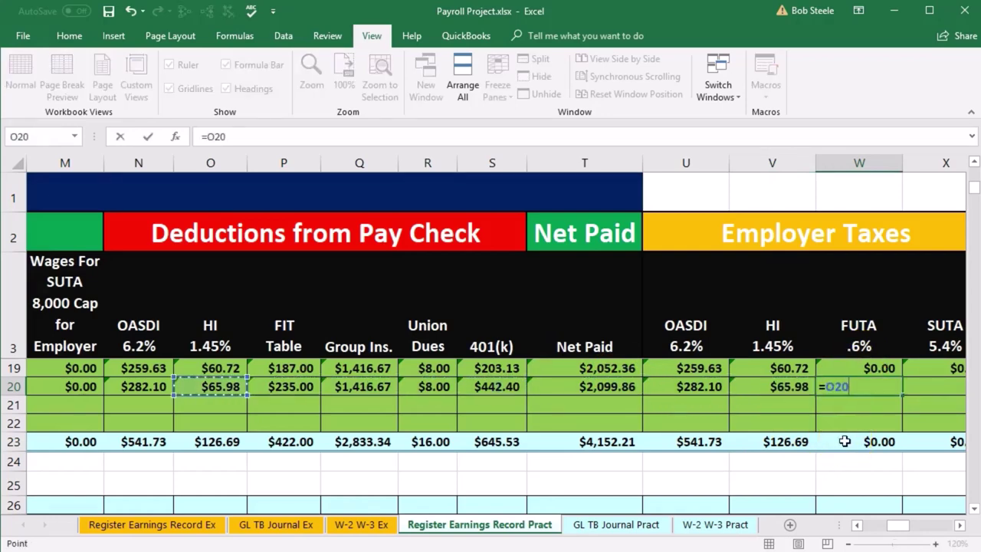
{"action": "key", "text": "Left"}
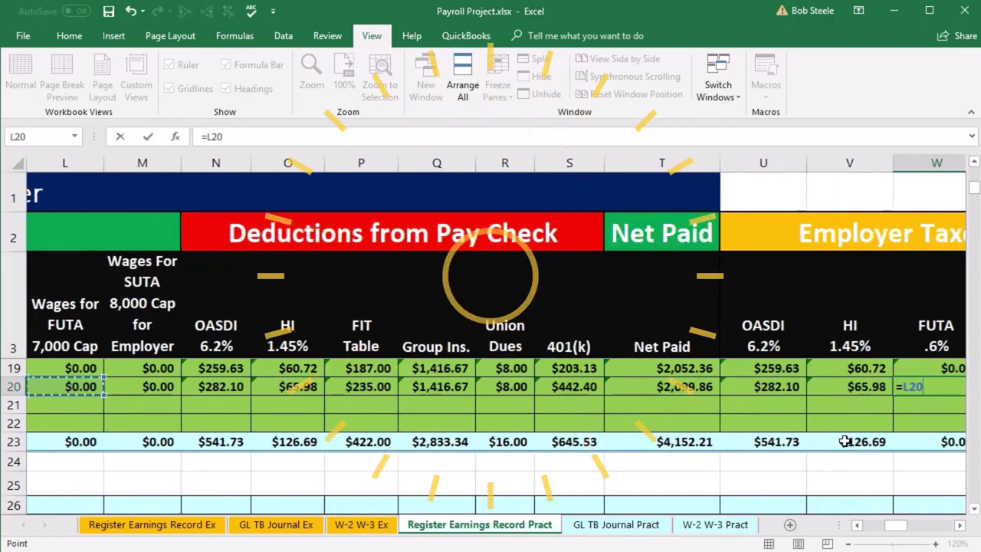
{"action": "type", "text": "*.006"}
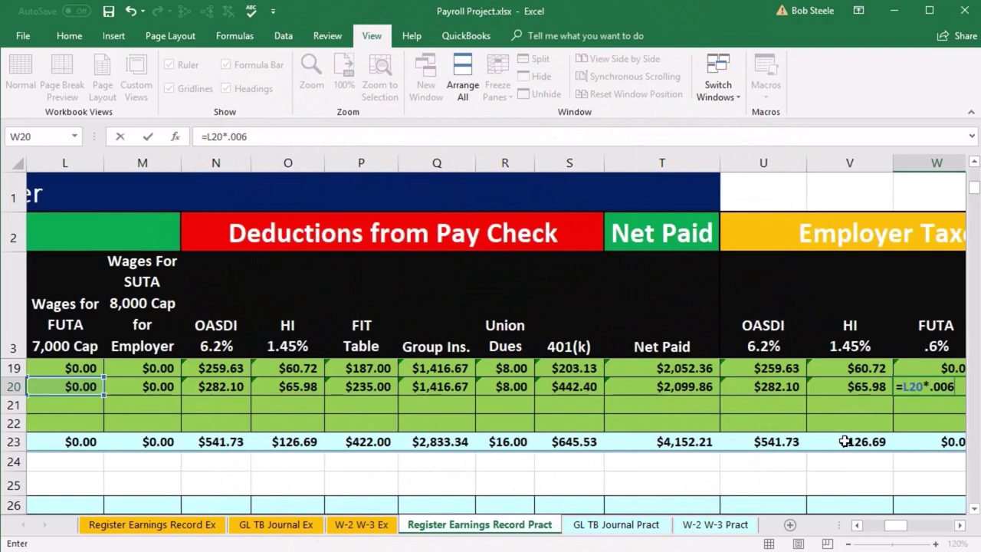
{"action": "key", "text": "Tab"}
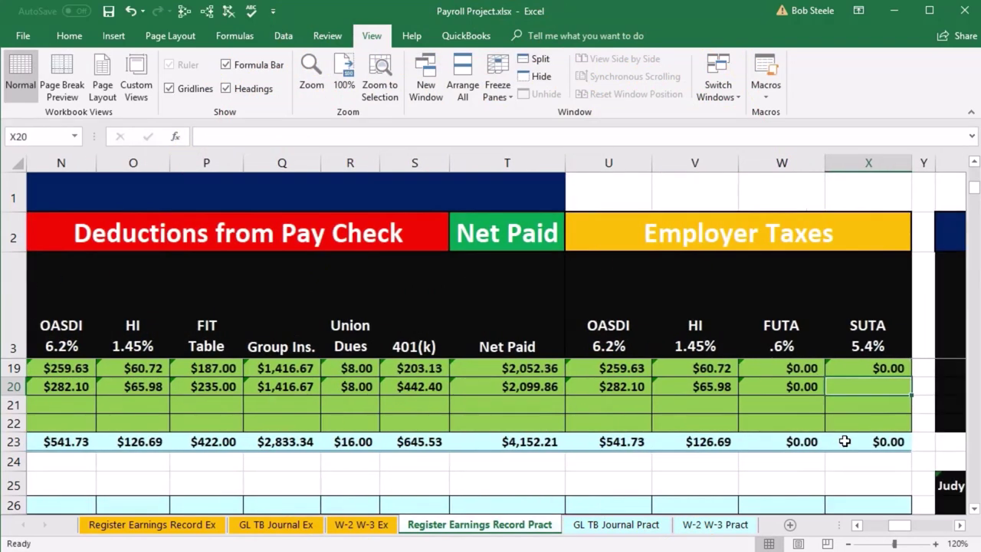
Step: Calculate the employer's October SUTA tax for the second employee in X20 as =M20*.054
{"action": "type", "text": "="}
{"action": "key", "text": "Left"}
{"action": "key", "text": "Left"}
{"action": "key", "text": "Left"}
{"action": "key", "text": "Left"}
{"action": "key", "text": "Left"}
{"action": "key", "text": "Left"}
{"action": "key", "text": "Left"}
{"action": "key", "text": "Left"}
{"action": "key", "text": "Left"}
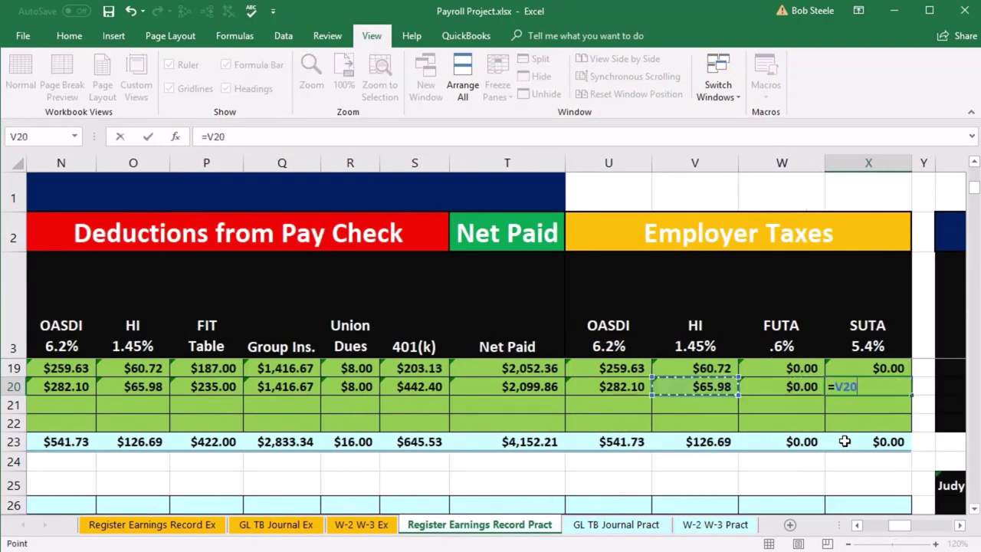
{"action": "key", "text": "Left"}
{"action": "key", "text": "Left"}
{"action": "key", "text": "Left"}
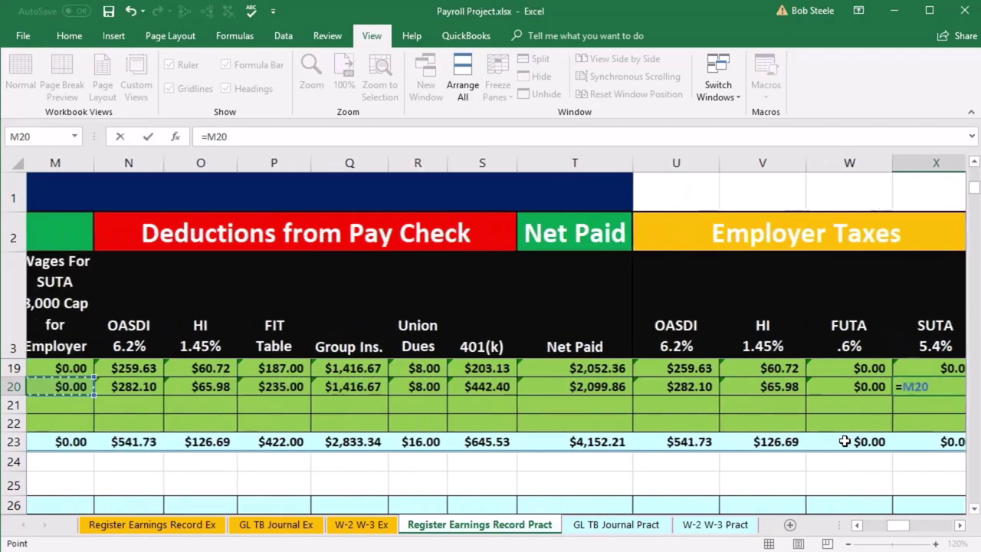
{"action": "key", "text": "Right"}
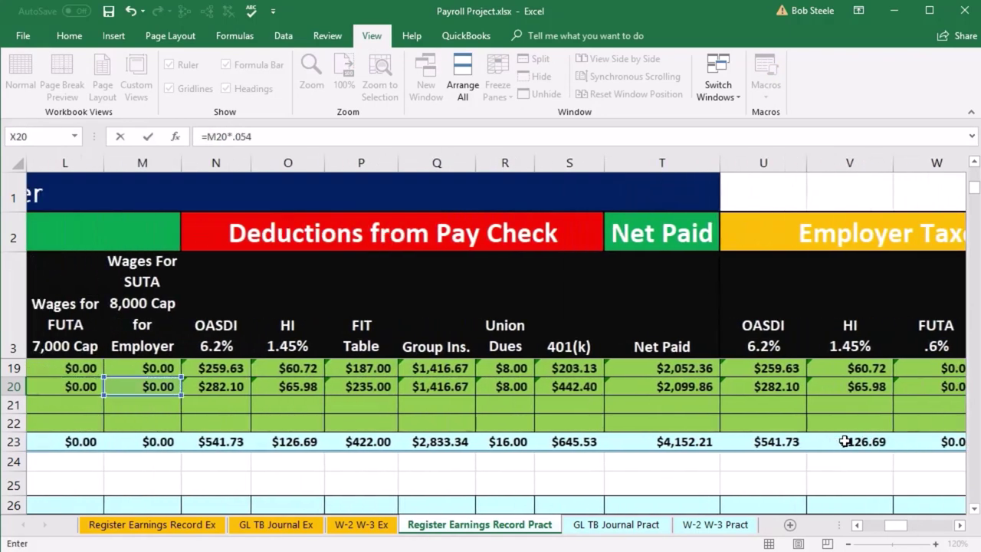
{"action": "key", "text": "Return"}
{"action": "key", "text": "Left"}
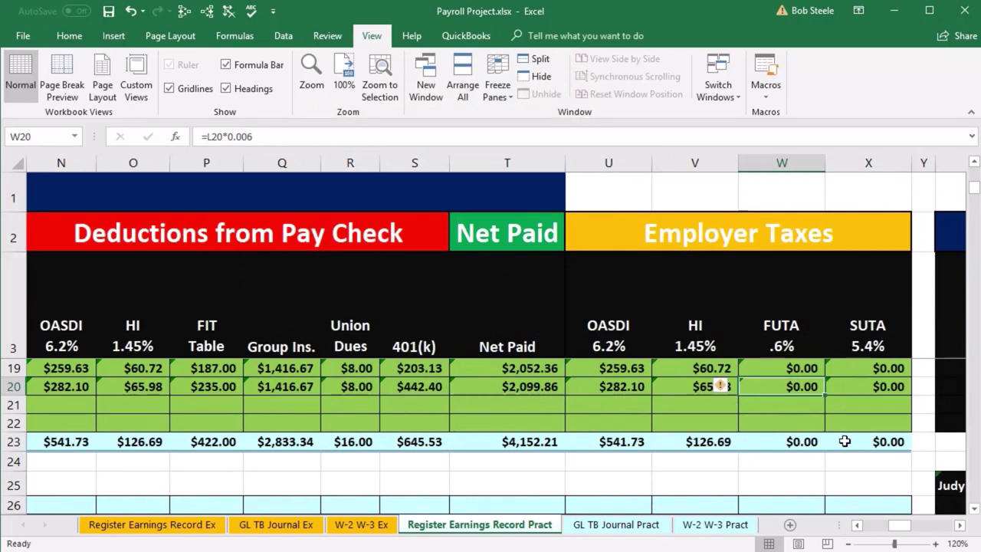
{"action": "key", "text": "Return"}
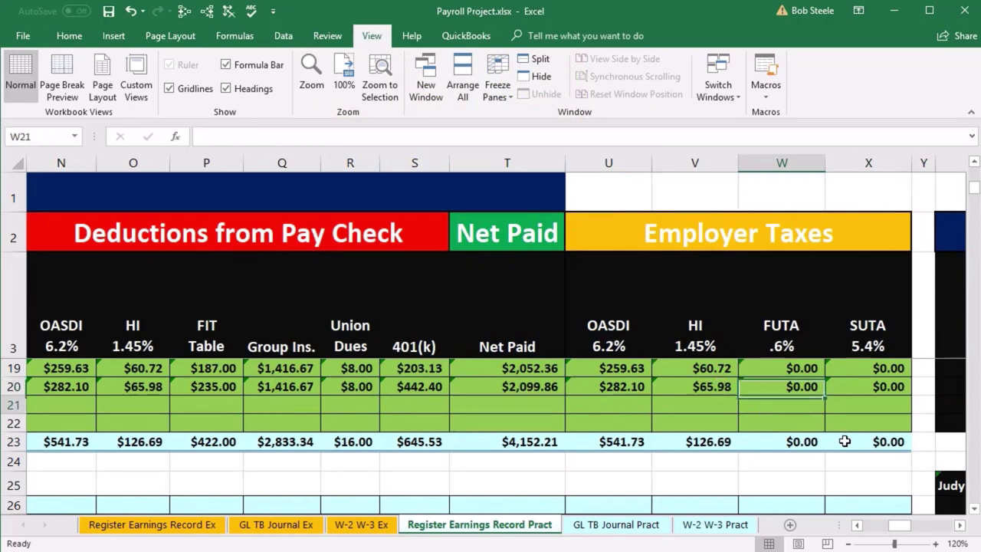
Step: Enter the third employee's October regular hours as 140 in D21 and the regular rate as 31 in E21
{"action": "key", "text": "Left"}
{"action": "key", "text": "Left"}
{"action": "key", "text": "Left"}
{"action": "key", "text": "Left"}
{"action": "key", "text": "Left"}
{"action": "key", "text": "Left"}
{"action": "key", "text": "Left"}
{"action": "key", "text": "Left"}
{"action": "key", "text": "Left"}
{"action": "key", "text": "Left"}
{"action": "key", "text": "Left"}
{"action": "key", "text": "Left"}
{"action": "key", "text": "Left"}
{"action": "key", "text": "Left"}
{"action": "key", "text": "Left"}
{"action": "key", "text": "Left"}
{"action": "key", "text": "Left"}
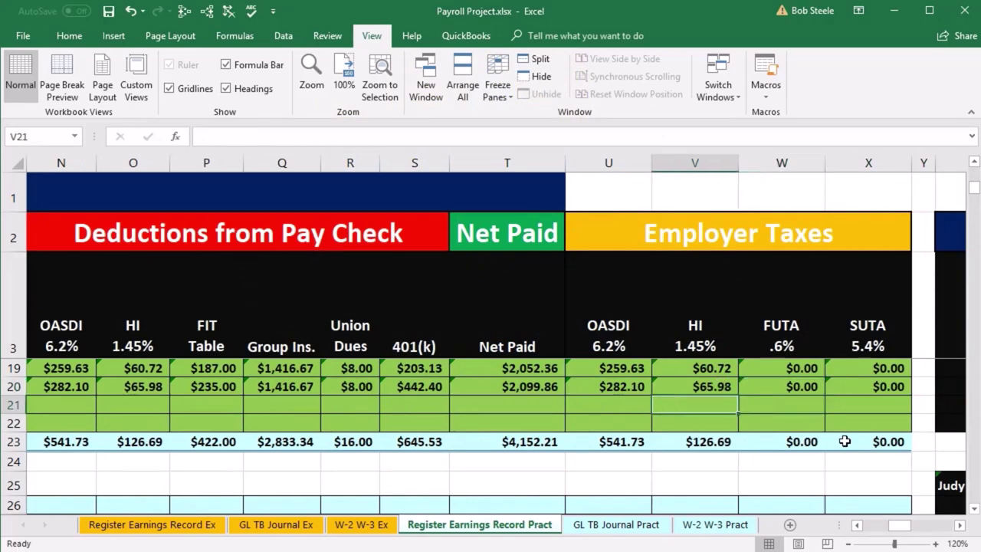
{"action": "key", "text": "Left"}
{"action": "key", "text": "Left"}
{"action": "key", "text": "Left"}
{"action": "key", "text": "Left"}
{"action": "key", "text": "Left"}
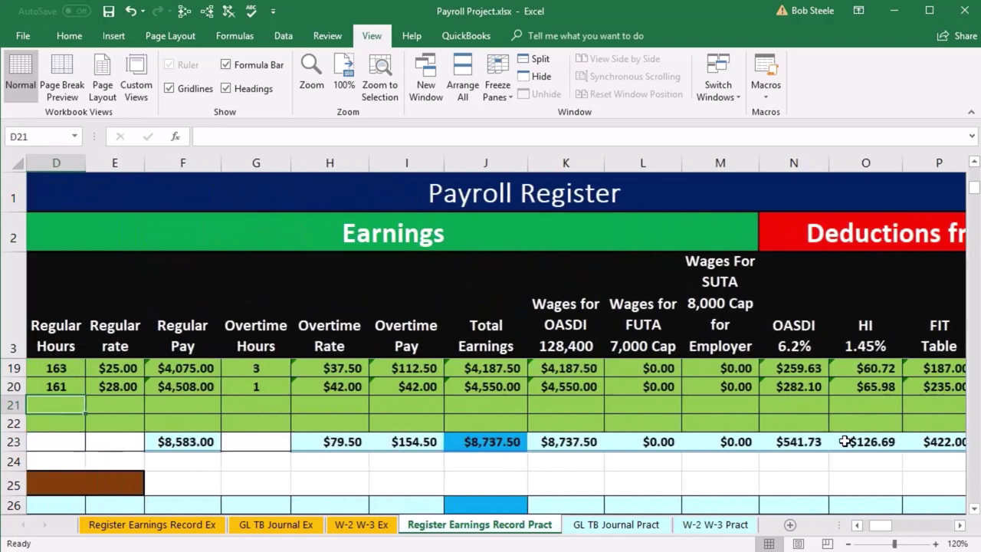
{"action": "key", "text": "Right"}
{"action": "key", "text": "Right"}
{"action": "key", "text": "Right"}
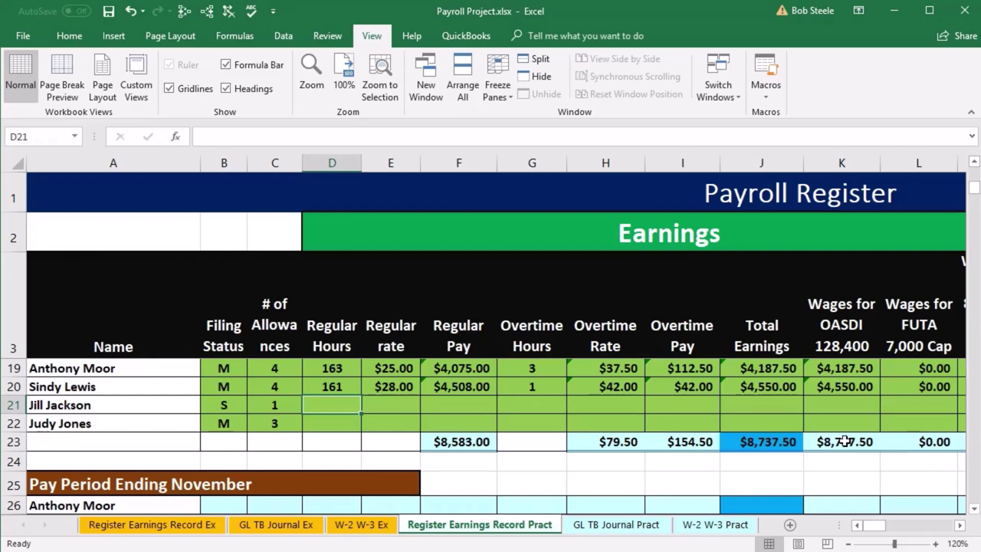
{"action": "type", "text": "140"}
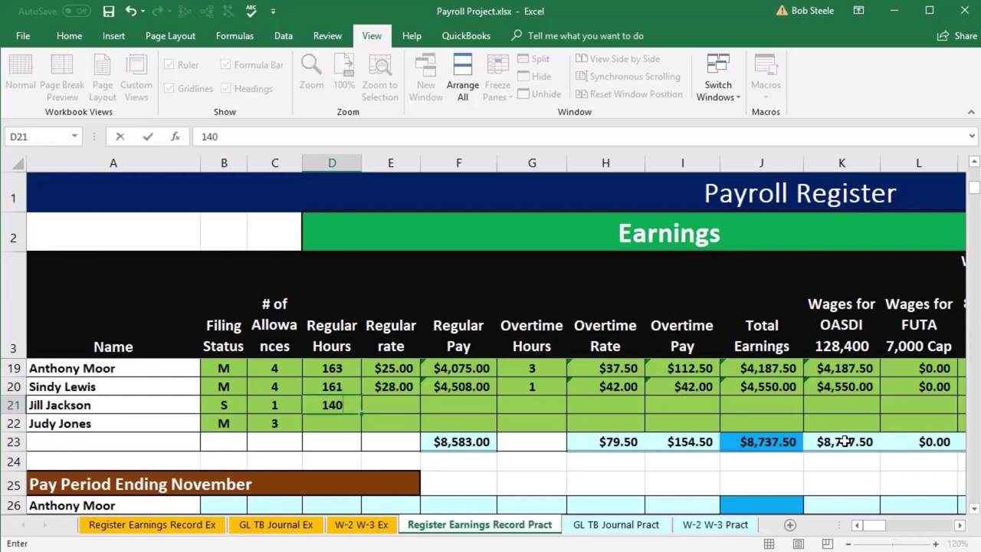
{"action": "key", "text": "Tab"}
{"action": "type", "text": "3"}
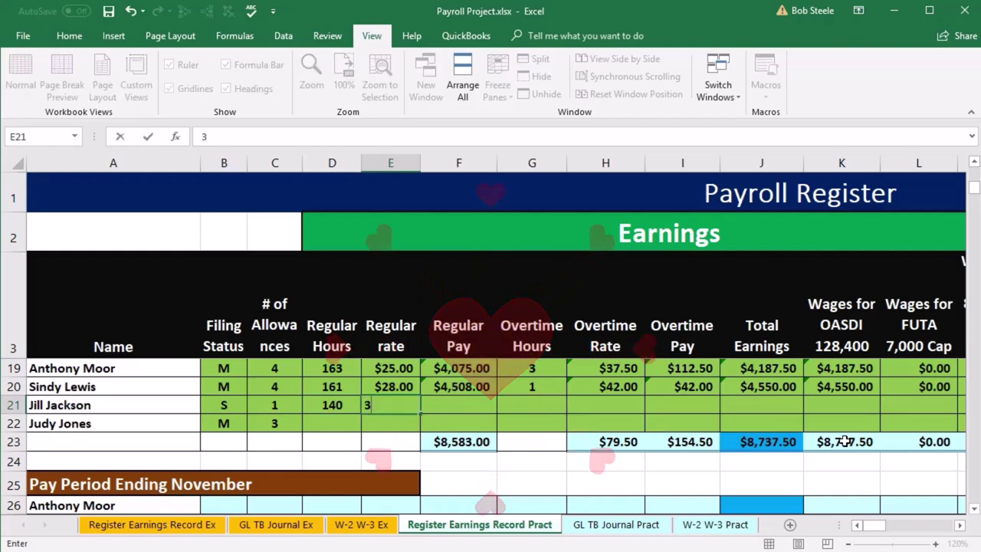
{"action": "type", "text": "1"}
{"action": "key", "text": "Tab"}
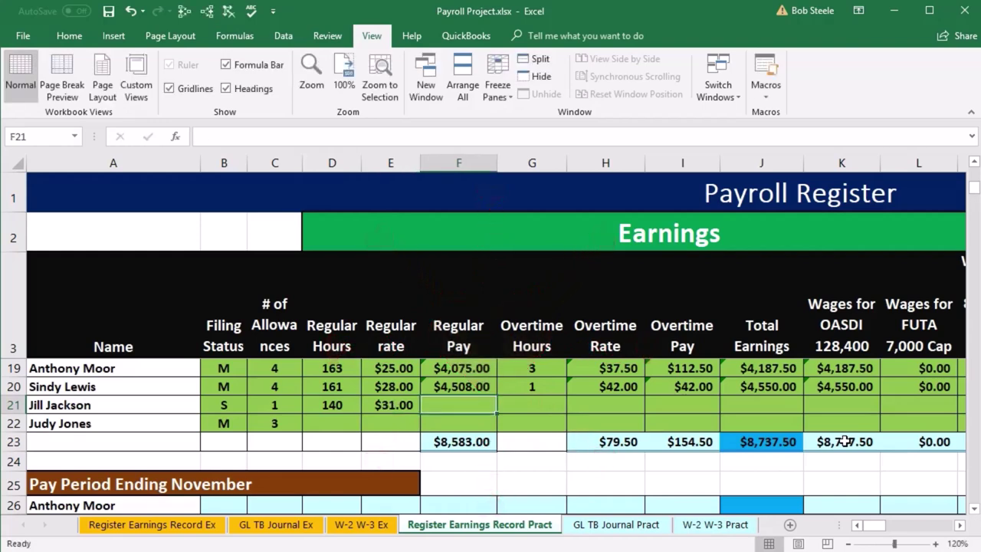
Step: Calculate the third employee's October regular pay in F21 as =D21*E21 and enter 0 overtime hours in G21
{"action": "type", "text": "="}
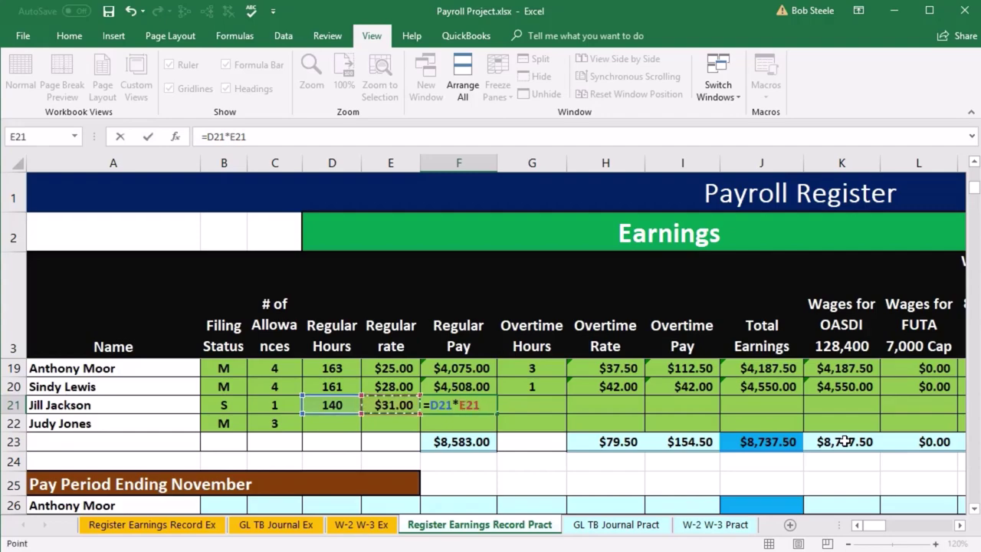
{"action": "key", "text": "Tab"}
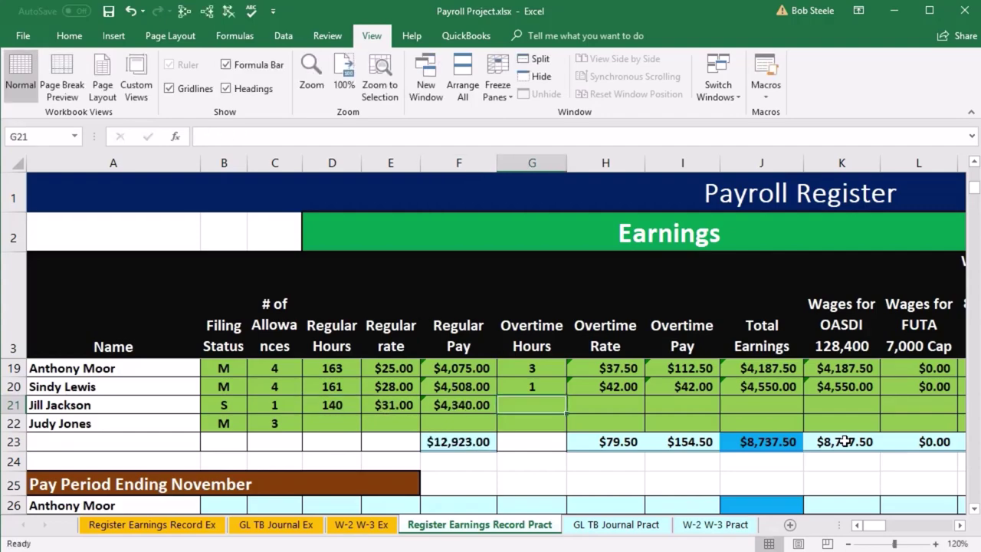
{"action": "type", "text": "0"}
{"action": "key", "text": "Tab"}
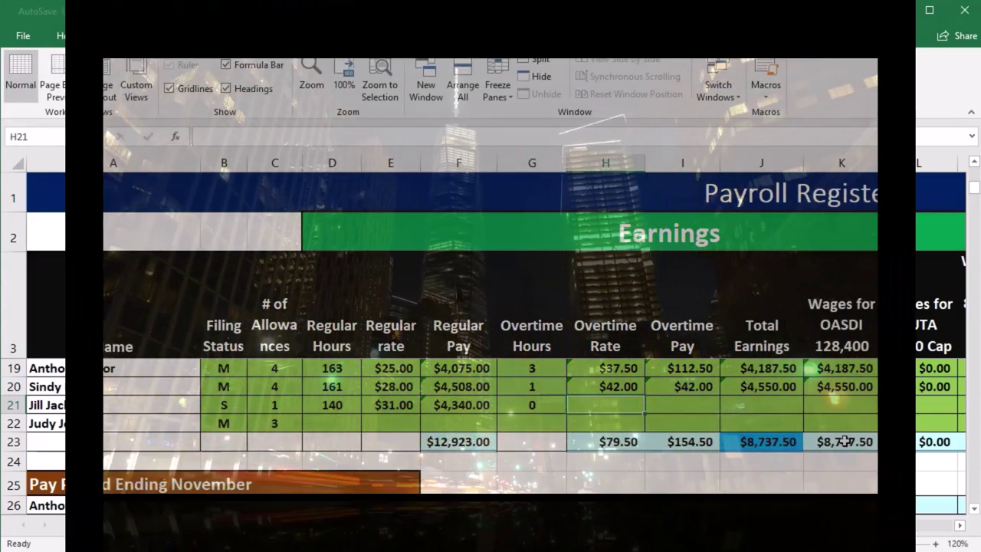
Step: Calculate the third employee's October overtime rate in H21 as =E21*1.5
{"action": "type", "text": "="}
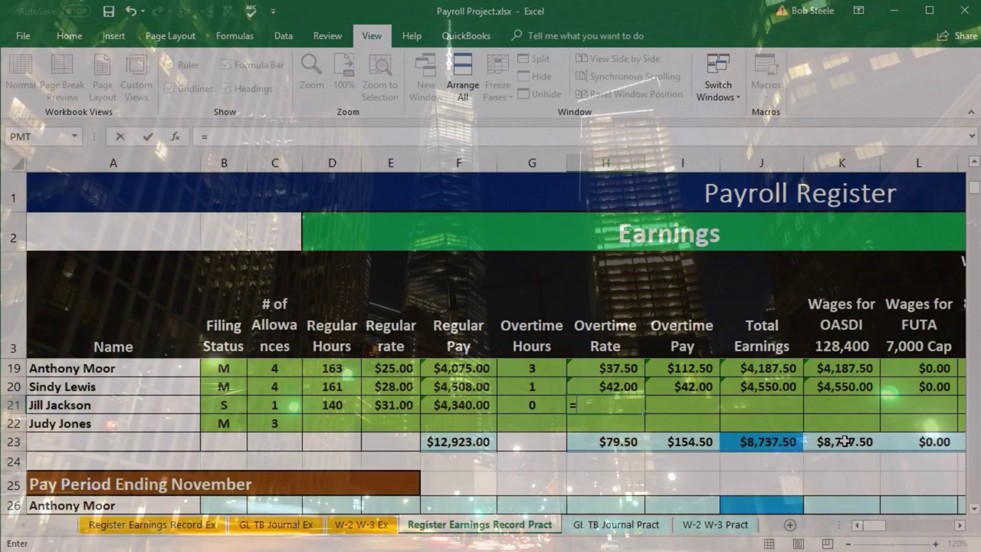
{"action": "key", "text": "Left"}
{"action": "key", "text": "Left"}
{"action": "key", "text": "Left"}
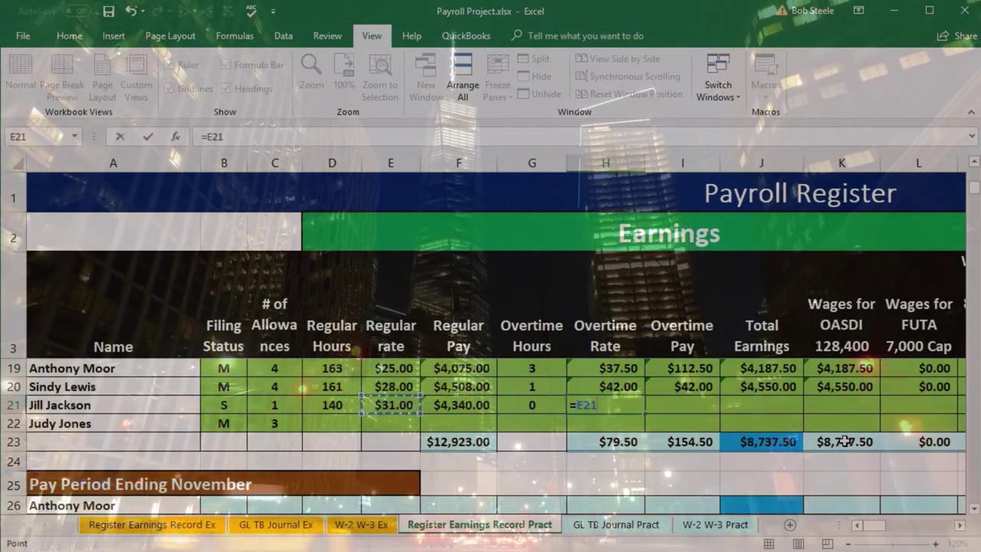
{"action": "type", "text": "*1.5"}
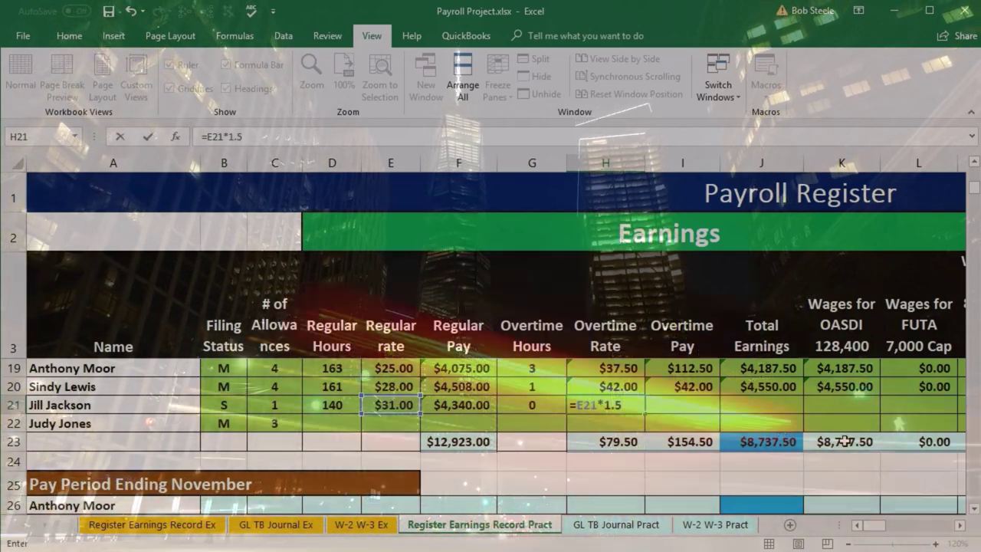
{"action": "key", "text": "Tab"}
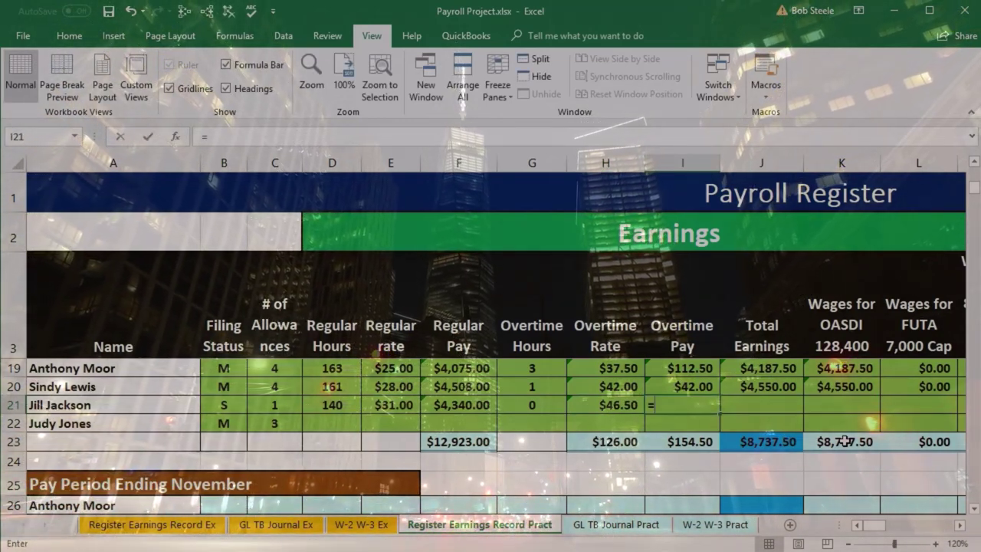
Step: Calculate the third employee's October overtime pay in I21 as =G21*H21
{"action": "type", "text": "="}
{"action": "key", "text": "Left"}
{"action": "key", "text": "Left"}
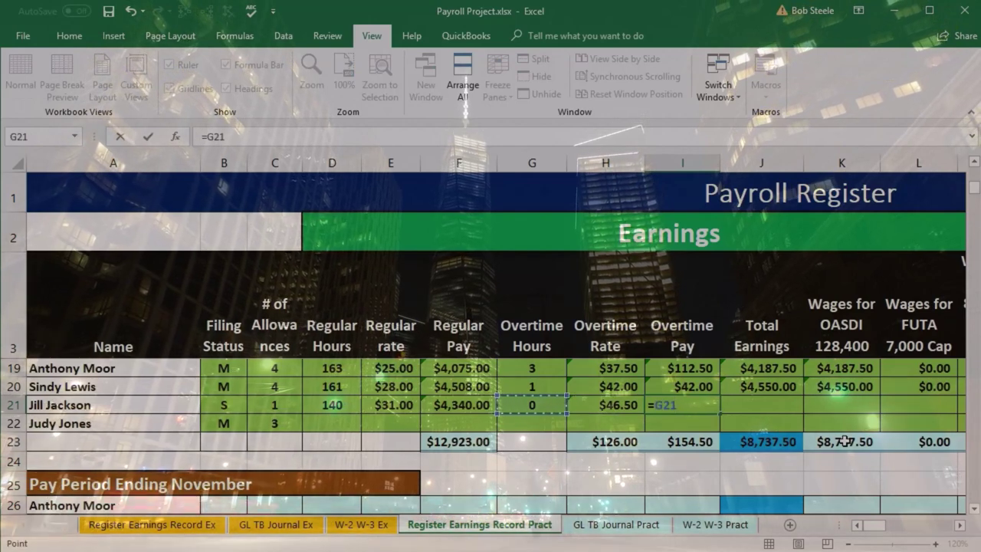
{"action": "type", "text": "*"}
{"action": "key", "text": "Left"}
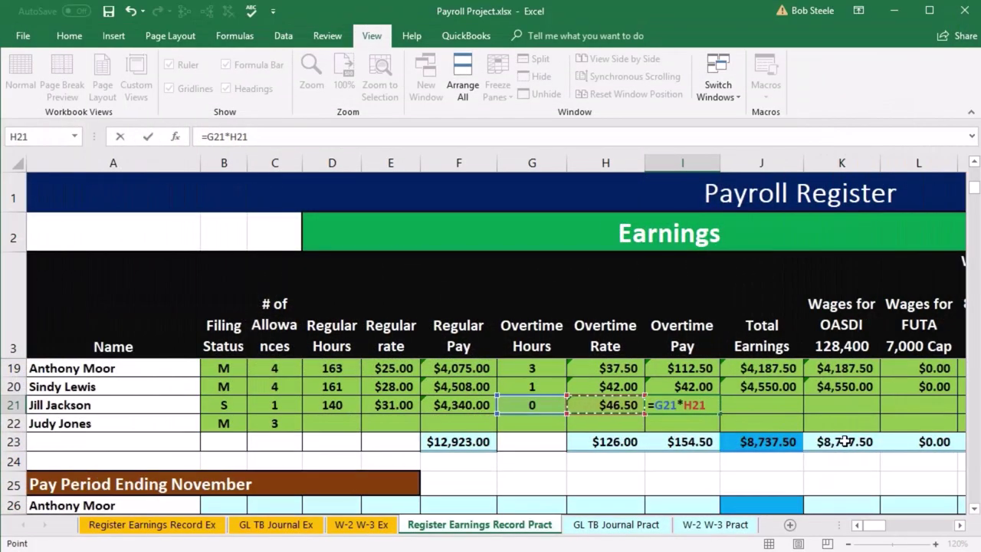
{"action": "key", "text": "Tab"}
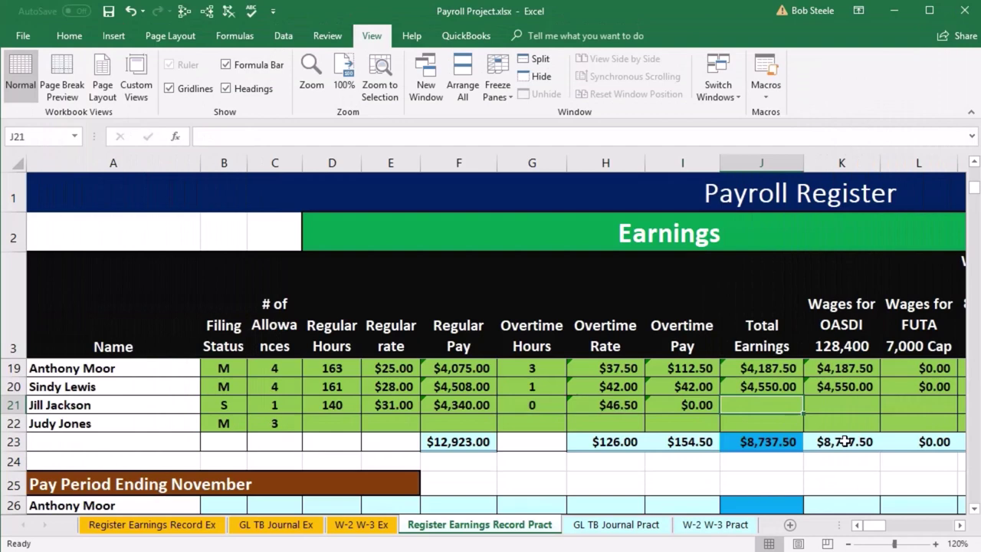
Step: Try to calculate the third employee's October total earnings in J21 as =F21*I21
{"action": "type", "text": "="}
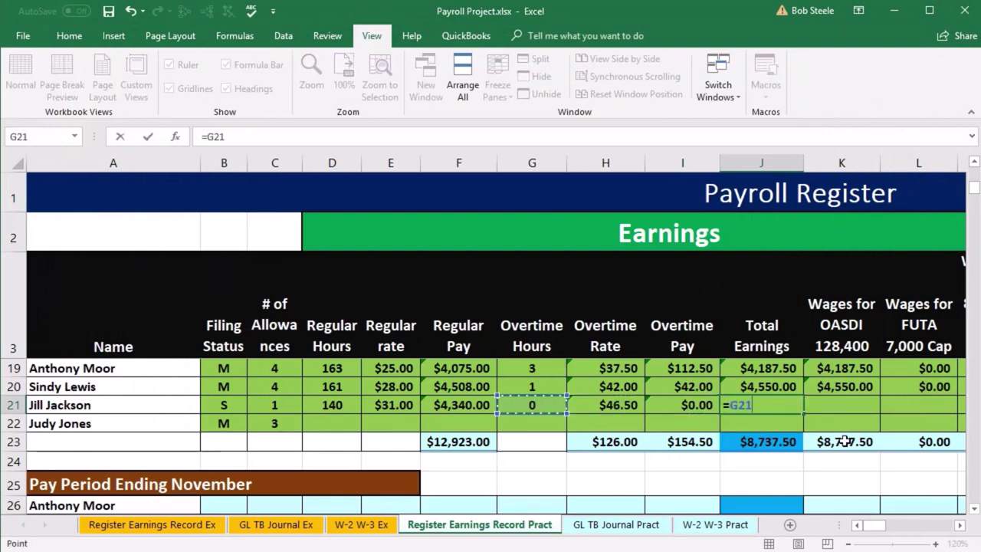
{"action": "key", "text": "Left"}
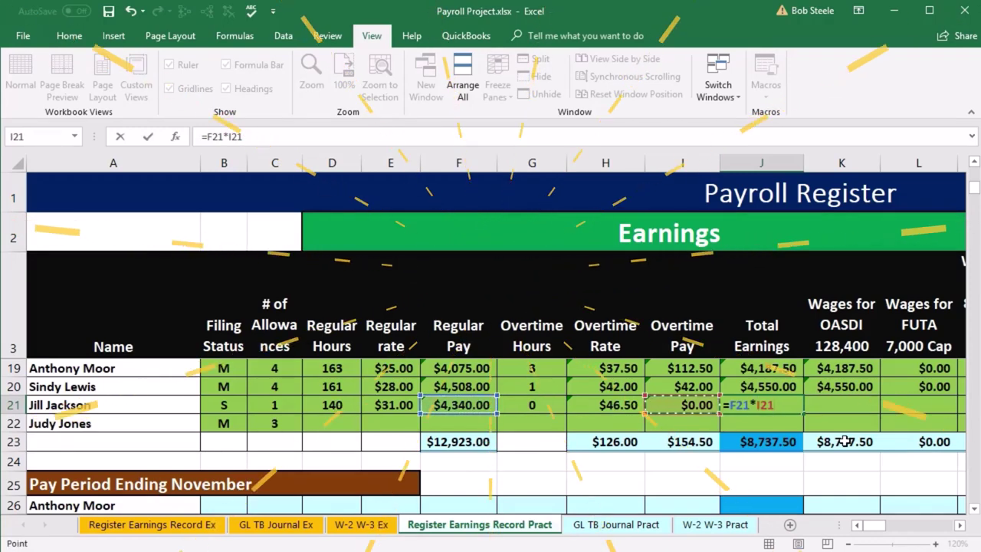
{"action": "key", "text": "Tab"}
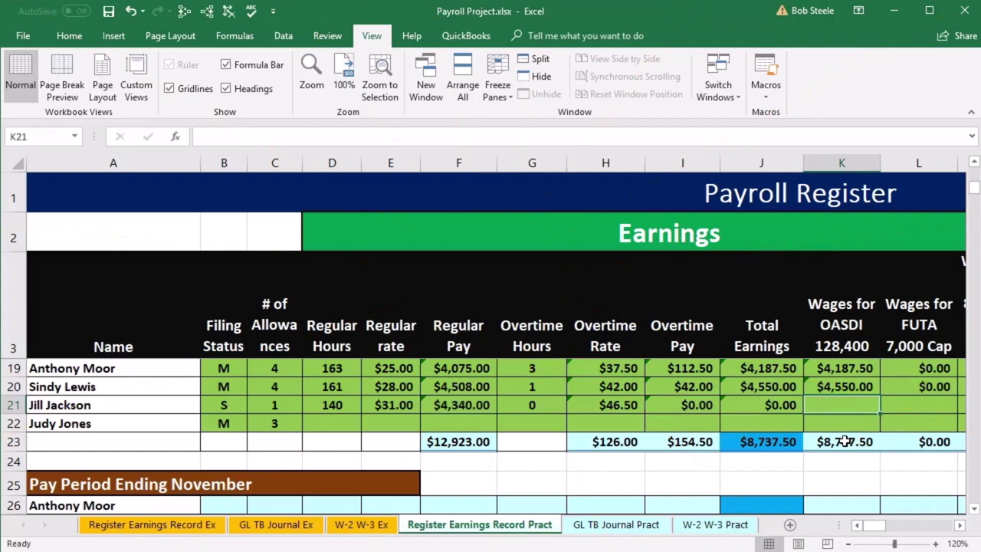
Step: Calculate the third employee's October total earnings in J21 as =F21+I21 and check the formula
{"action": "key", "text": "Left"}
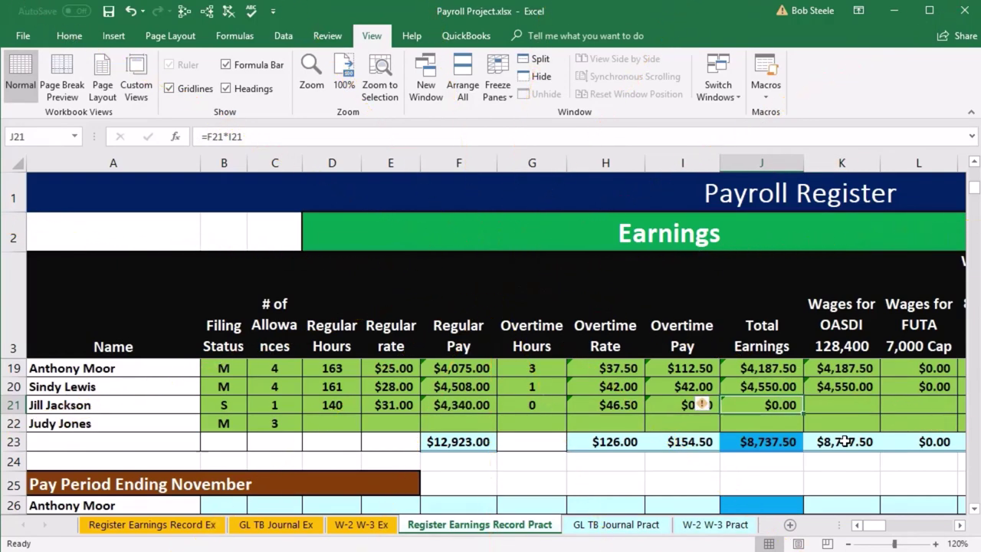
{"action": "type", "text": "="}
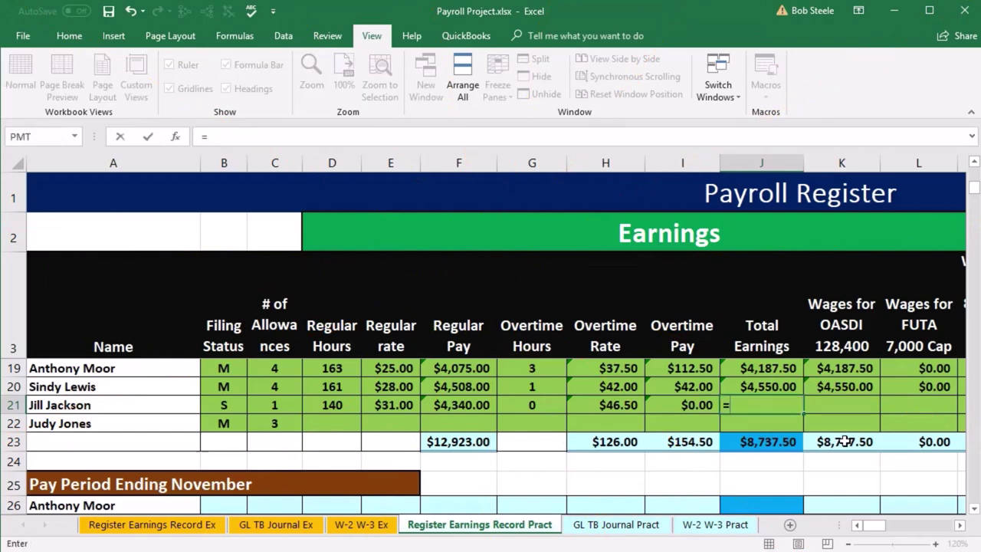
{"action": "key", "text": "Left"}
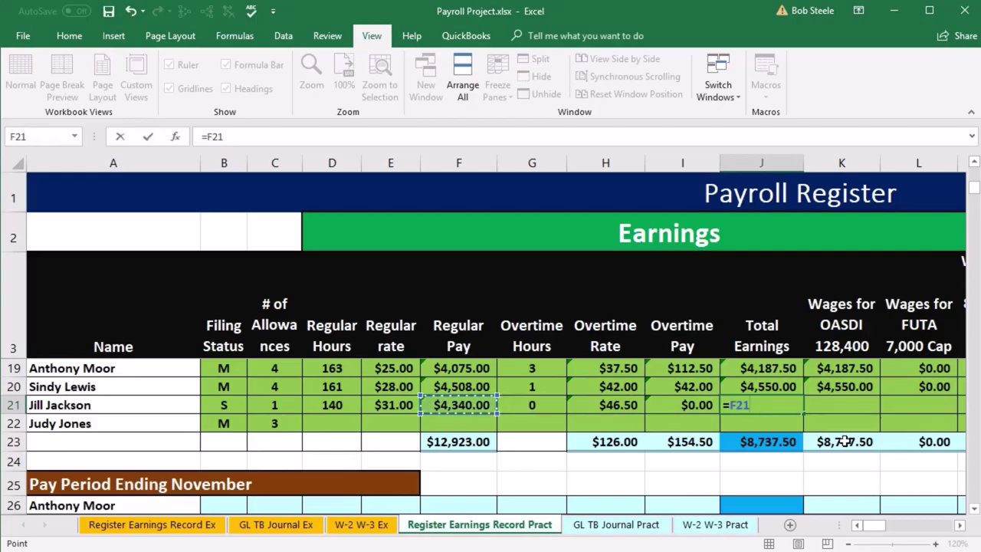
{"action": "type", "text": "+"}
{"action": "key", "text": "Left"}
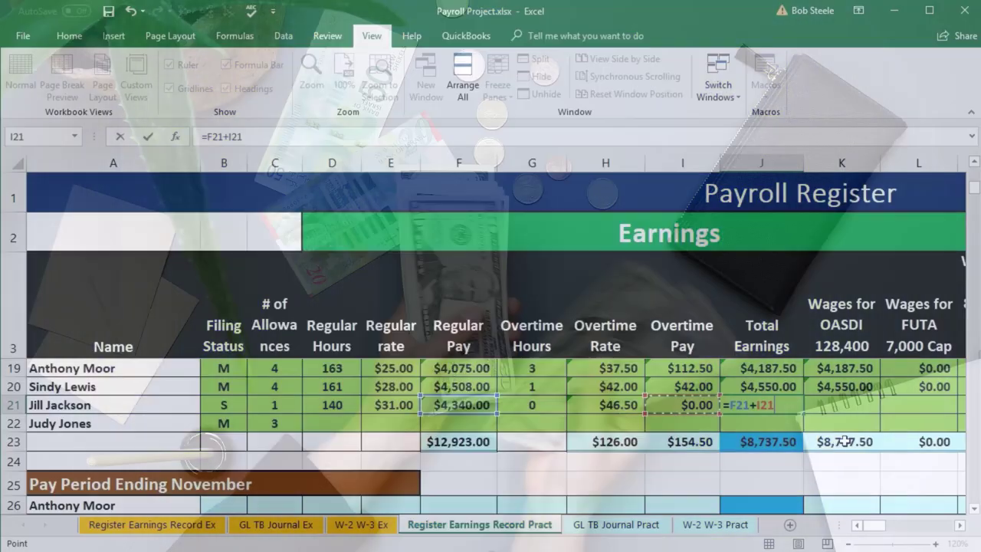
{"action": "key", "text": "Tab"}
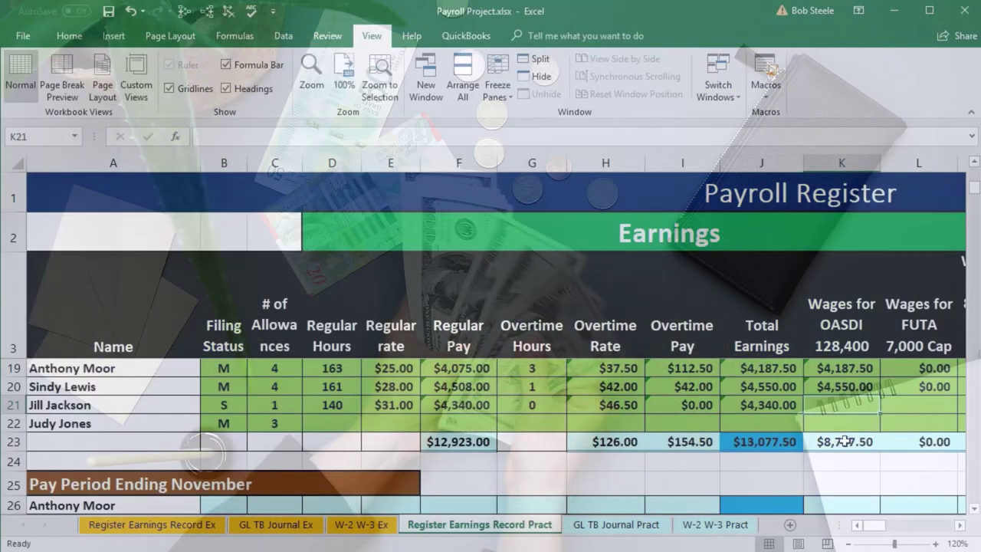
{"action": "key", "text": "Left"}
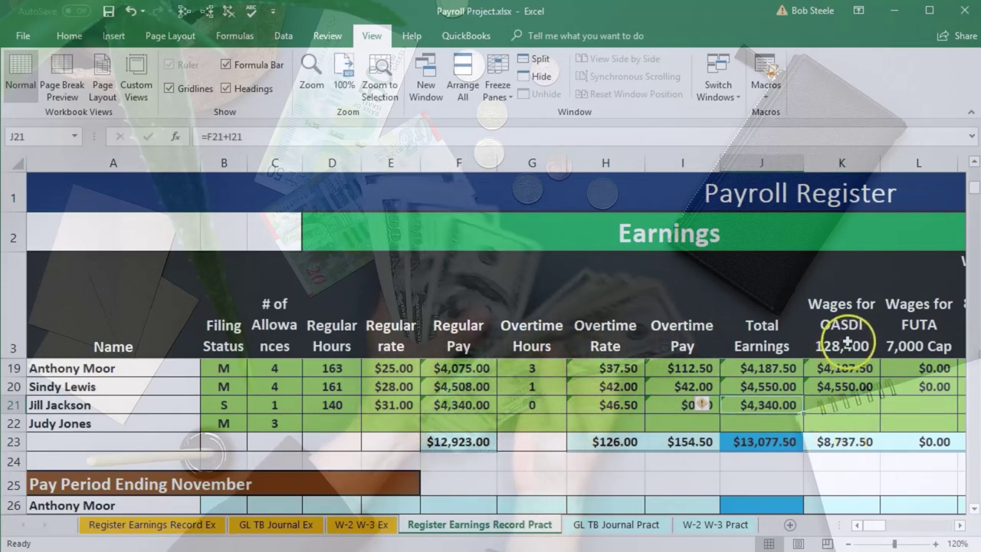
Step: Set the third employee's October wages for OASDI in K21 to =J21
{"action": "left_click", "coordinate": [843, 407]}
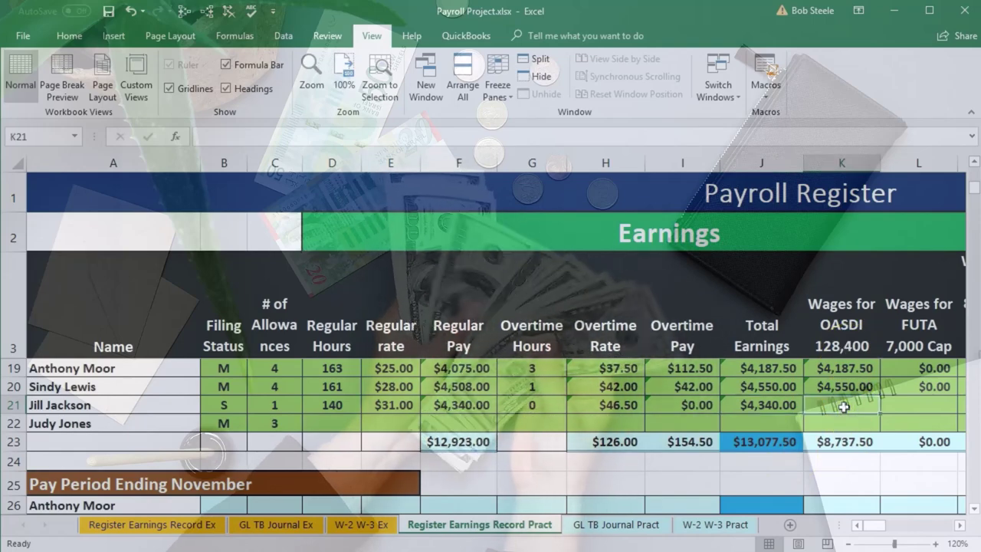
{"action": "type", "text": "="}
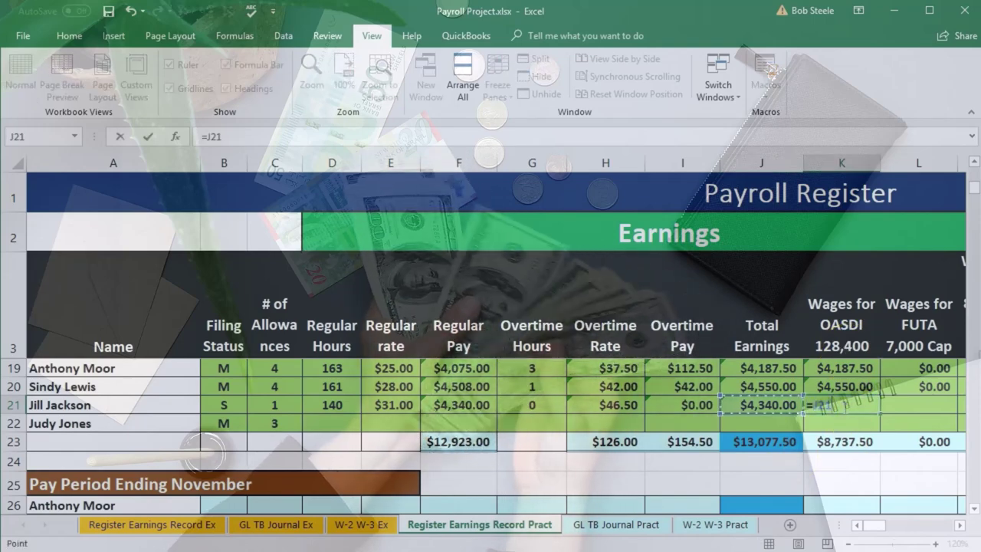
{"action": "key", "text": "Tab"}
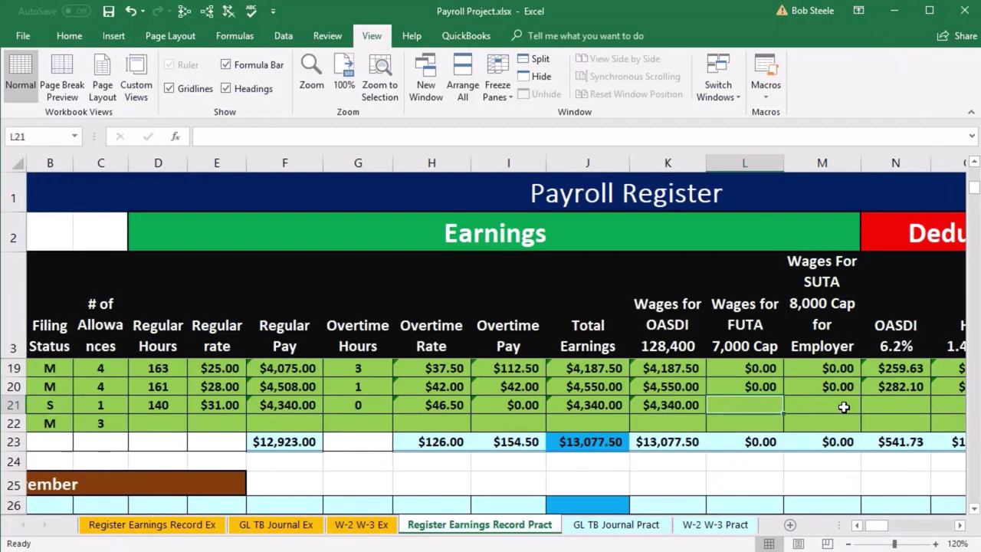
Step: Examine the third employee's earnings record totals for FUTA and SUTA wages against the 7,000 and 8,000 caps
{"action": "key", "text": "Right"}
{"action": "key", "text": "Right"}
{"action": "key", "text": "Right"}
{"action": "key", "text": "Right"}
{"action": "key", "text": "Right"}
{"action": "key", "text": "Right"}
{"action": "key", "text": "Right"}
{"action": "key", "text": "Right"}
{"action": "key", "text": "Right"}
{"action": "key", "text": "Right"}
{"action": "key", "text": "Right"}
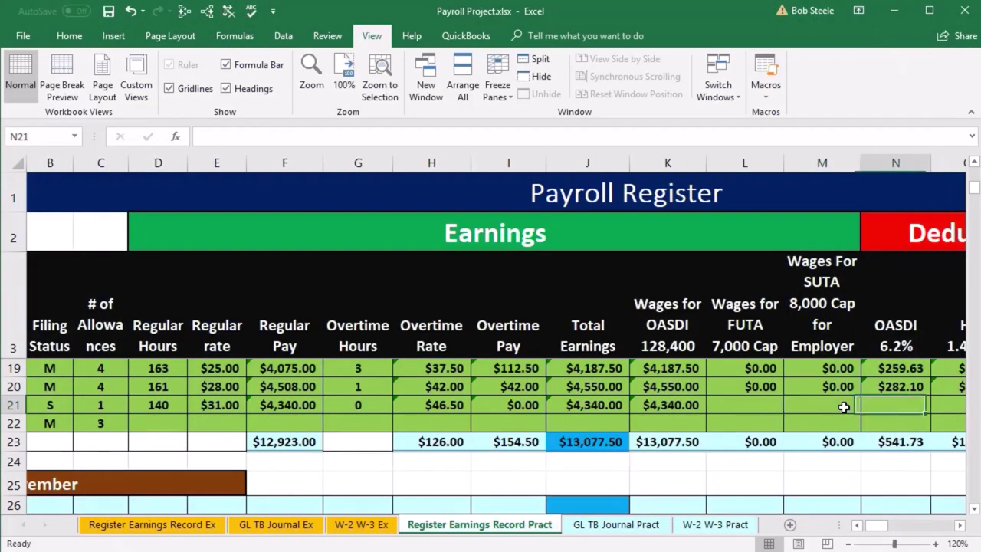
{"action": "key", "text": "Right"}
{"action": "key", "text": "Right"}
{"action": "key", "text": "Right"}
{"action": "key", "text": "Right"}
{"action": "key", "text": "Right"}
{"action": "key", "text": "Right"}
{"action": "key", "text": "Right"}
{"action": "key", "text": "Right"}
{"action": "key", "text": "Right"}
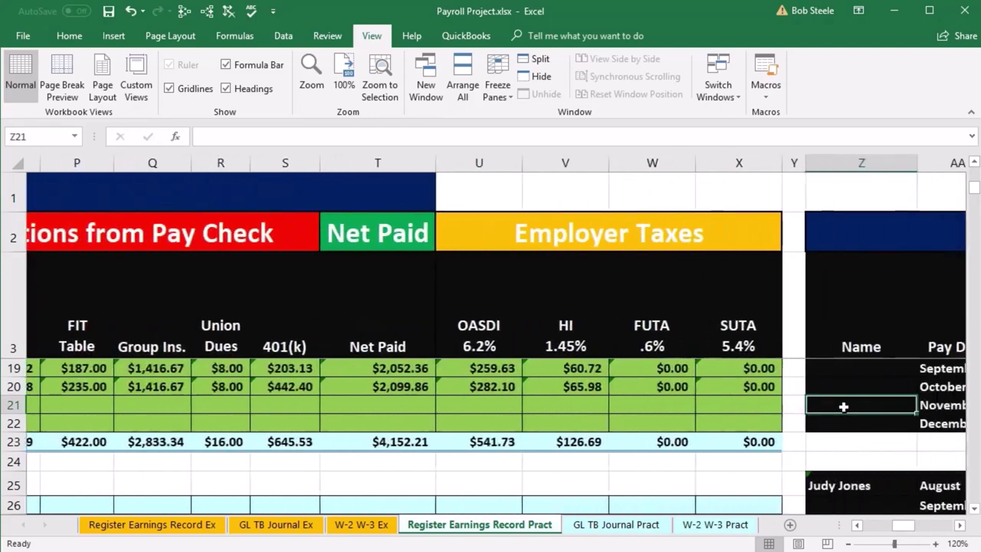
{"action": "key", "text": "Down"}
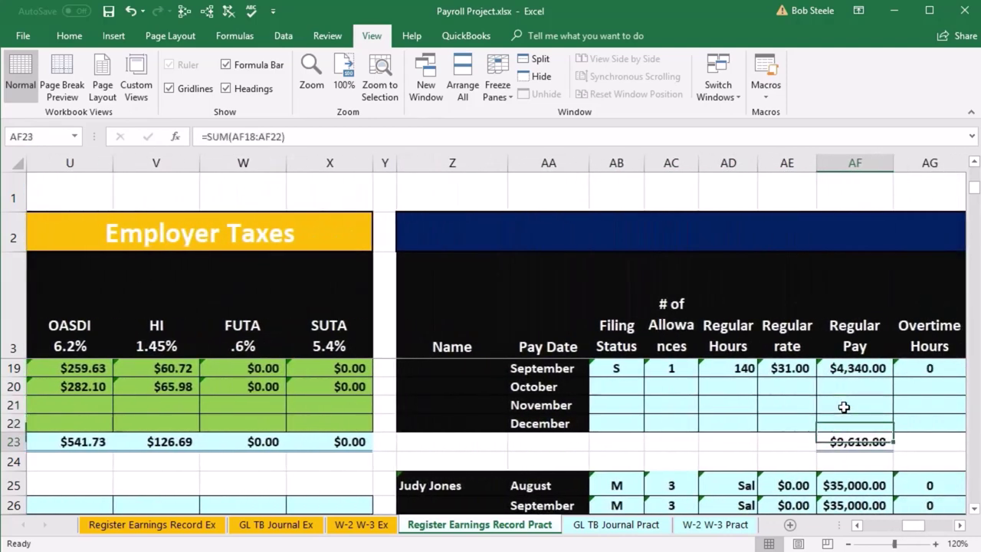
{"action": "key", "text": "Down"}
{"action": "key", "text": "Down"}
{"action": "key", "text": "Down"}
{"action": "key", "text": "Down"}
{"action": "key", "text": "Down"}
{"action": "key", "text": "Down"}
{"action": "key", "text": "Down"}
{"action": "key", "text": "Down"}
{"action": "key", "text": "Down"}
{"action": "key", "text": "Down"}
{"action": "key", "text": "Down"}
{"action": "key", "text": "Down"}
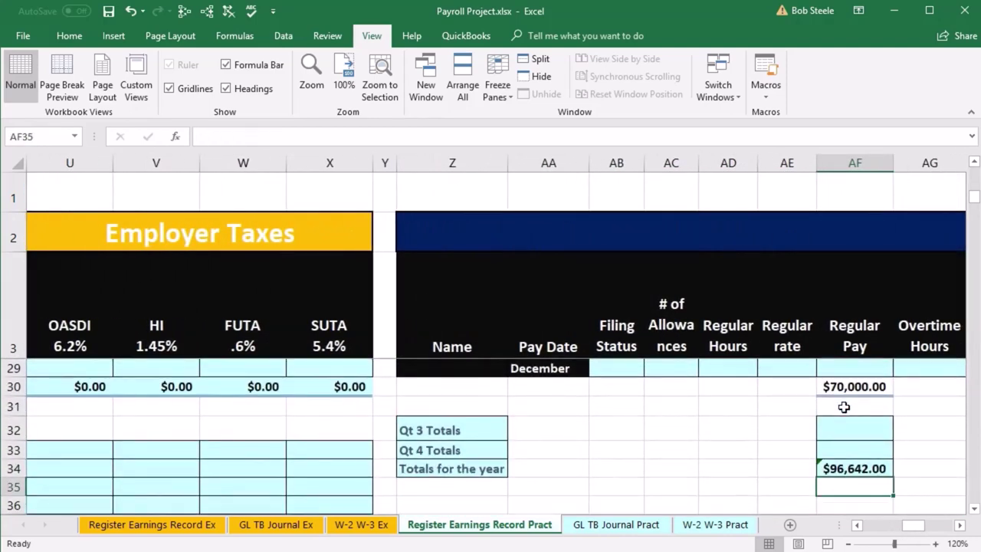
{"action": "key", "text": "Up"}
{"action": "key", "text": "Up"}
{"action": "key", "text": "Up"}
{"action": "key", "text": "Up"}
{"action": "key", "text": "Up"}
{"action": "key", "text": "Up"}
{"action": "key", "text": "Up"}
{"action": "key", "text": "Up"}
{"action": "key", "text": "Up"}
{"action": "key", "text": "Up"}
{"action": "key", "text": "Up"}
{"action": "key", "text": "Up"}
{"action": "key", "text": "Up"}
{"action": "key", "text": "Up"}
{"action": "key", "text": "Up"}
{"action": "key", "text": "Up"}
{"action": "key", "text": "Up"}
{"action": "key", "text": "Up"}
{"action": "key", "text": "Up"}
{"action": "key", "text": "Up"}
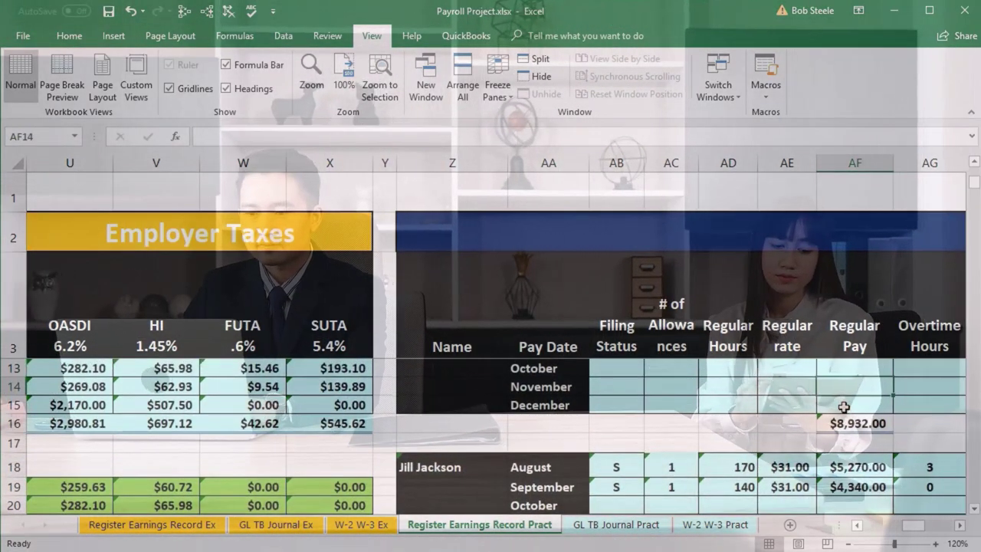
{"action": "key", "text": "Down"}
{"action": "key", "text": "Down"}
{"action": "key", "text": "Down"}
{"action": "key", "text": "Down"}
{"action": "key", "text": "Down"}
{"action": "key", "text": "Down"}
{"action": "key", "text": "Down"}
{"action": "key", "text": "Down"}
{"action": "key", "text": "Down"}
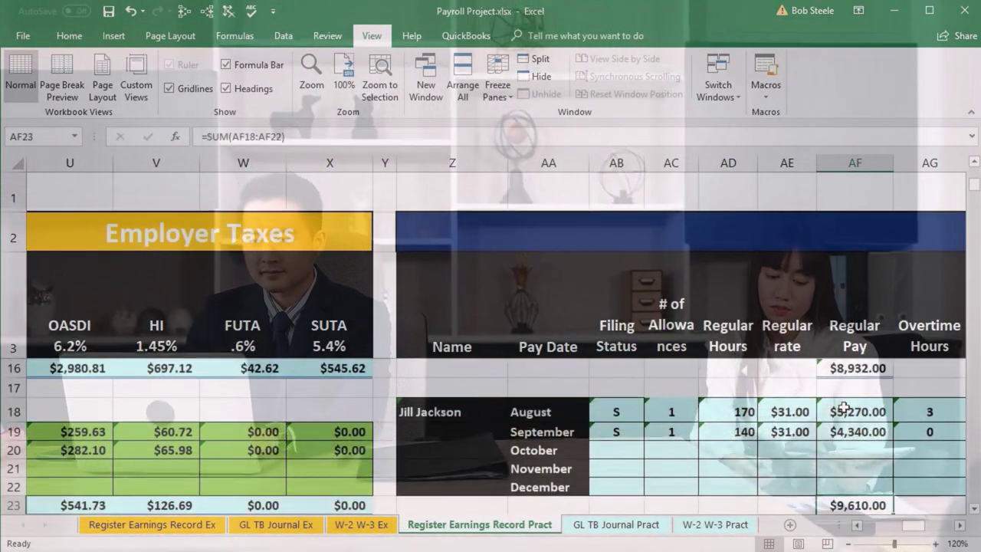
{"action": "key", "text": "Right"}
{"action": "key", "text": "Right"}
{"action": "key", "text": "Right"}
{"action": "key", "text": "Right"}
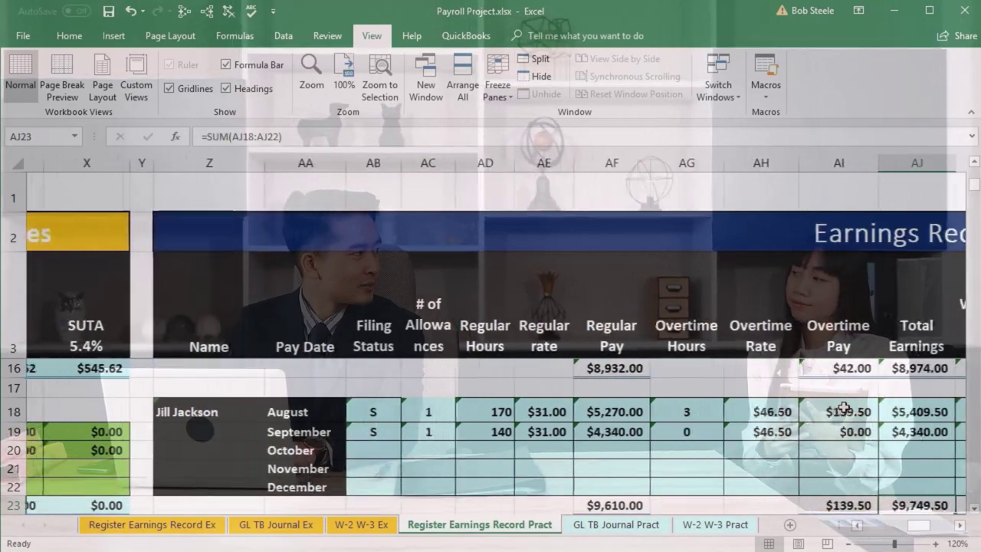
{"action": "key", "text": "Right"}
{"action": "key", "text": "Right"}
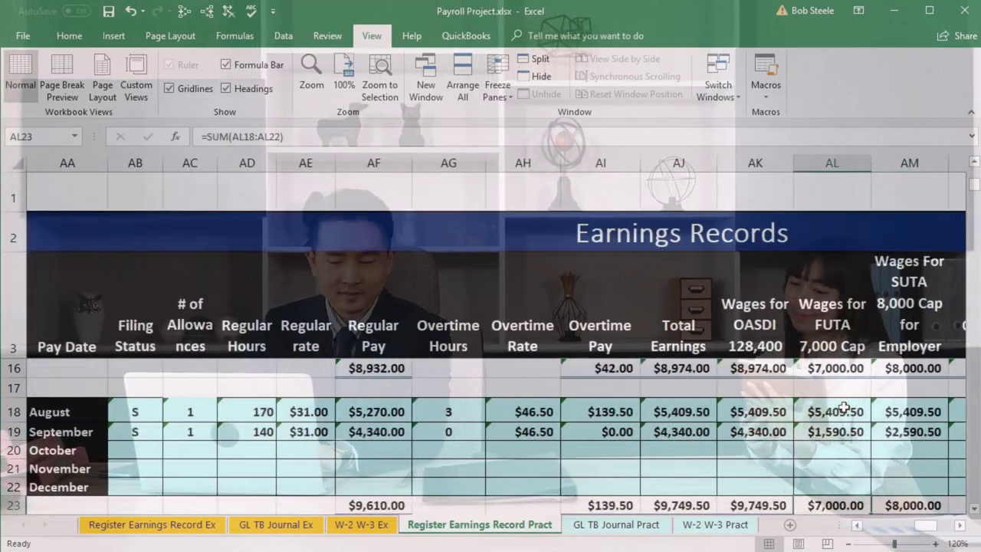
{"action": "key", "text": "Right"}
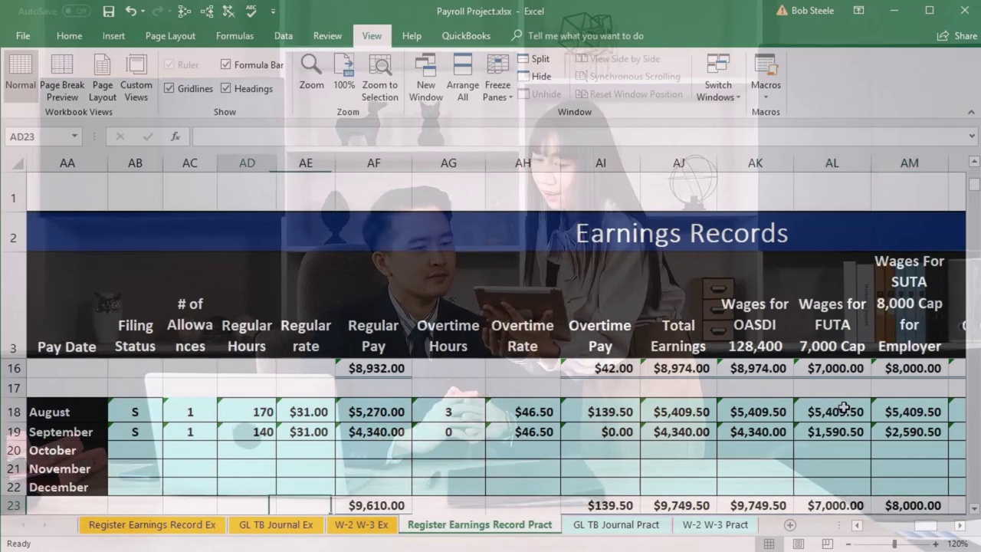
Step: Set the third employee's October wages for FUTA in L21 and wages for SUTA in M21 to 0
{"action": "key", "text": "Home"}
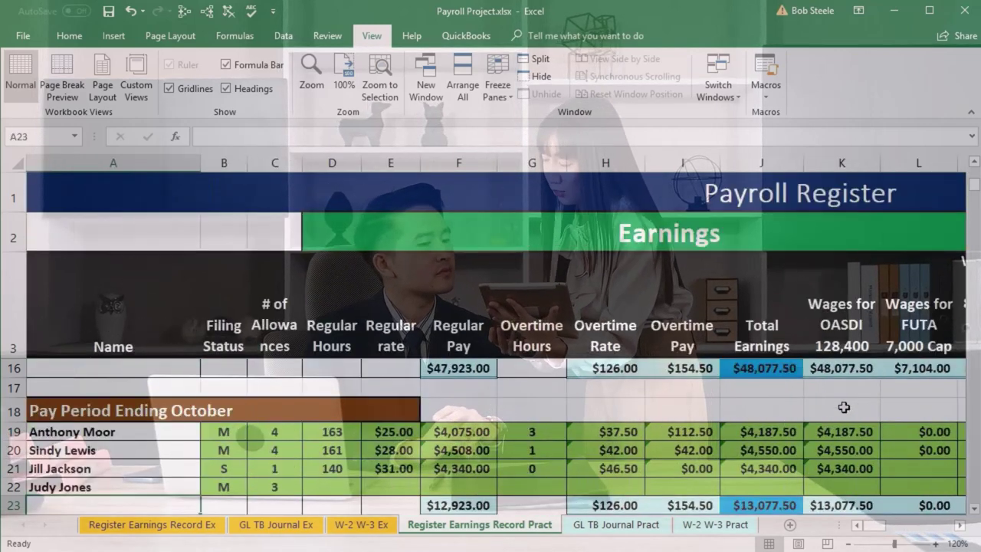
{"action": "key", "text": "Down"}
{"action": "key", "text": "Right"}
{"action": "key", "text": "Right"}
{"action": "key", "text": "Right"}
{"action": "key", "text": "Right"}
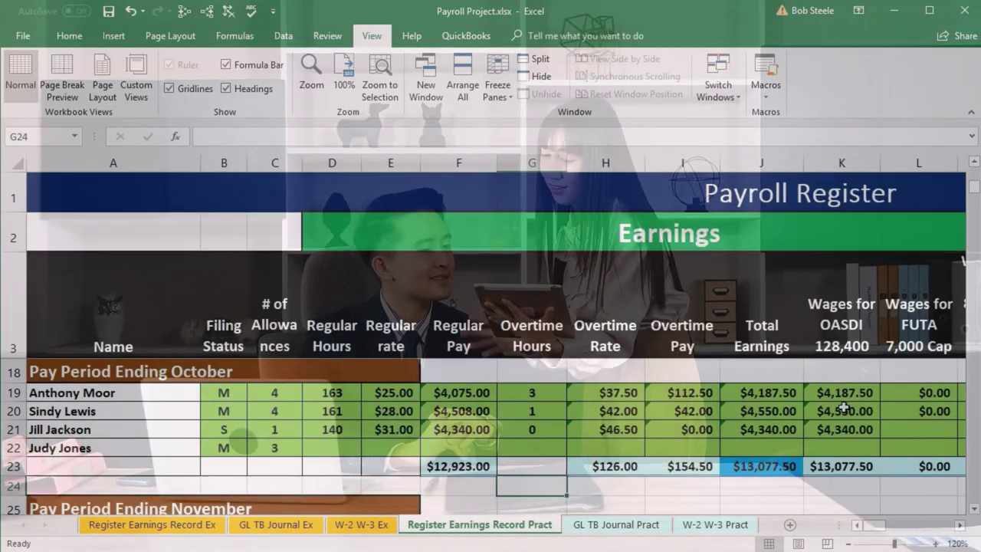
{"action": "key", "text": "Right"}
{"action": "key", "text": "Right"}
{"action": "key", "text": "Right"}
{"action": "key", "text": "Right"}
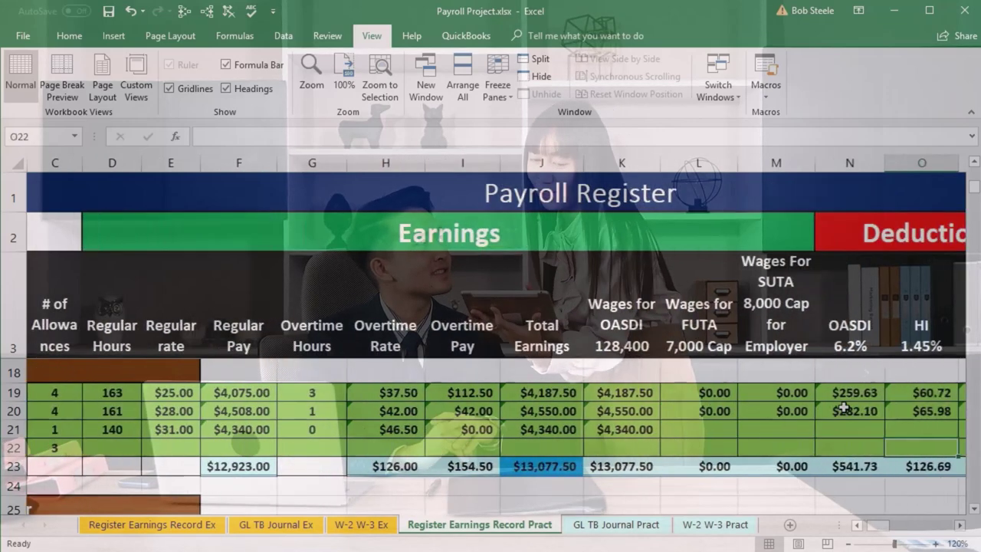
{"action": "key", "text": "Left"}
{"action": "key", "text": "Up"}
{"action": "key", "text": "Left"}
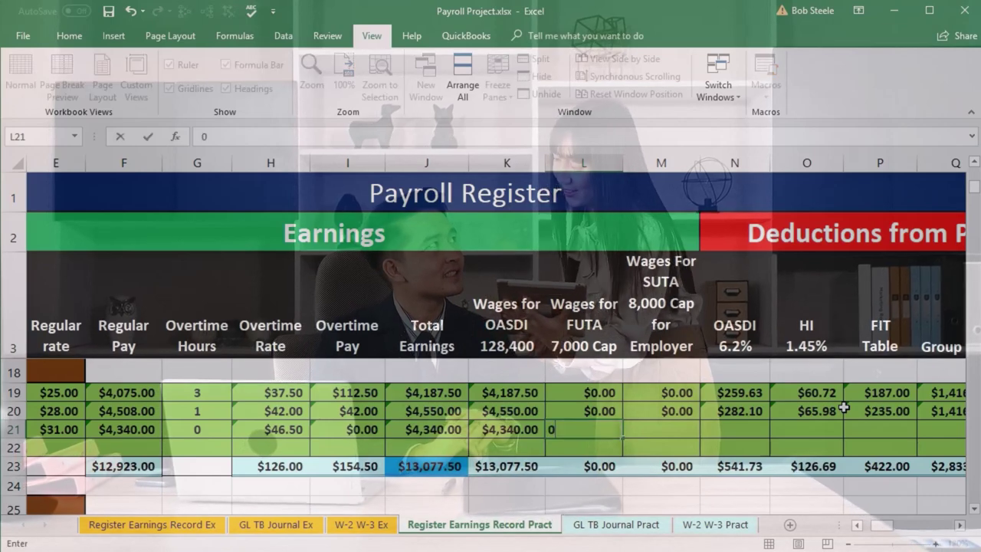
{"action": "type", "text": "0"}
{"action": "key", "text": "Right"}
{"action": "type", "text": "0"}
{"action": "key", "text": "Right"}
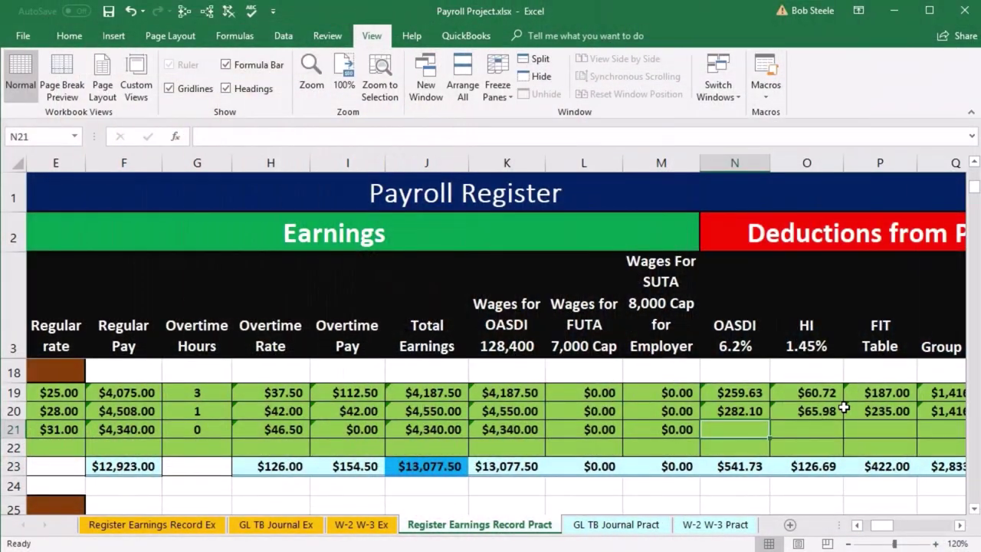
Step: Calculate the third employee's October OASDI deduction in N21 as 6.2% of K21 and HI deduction in O21 as =K21*.0145
{"action": "type", "text": "="}
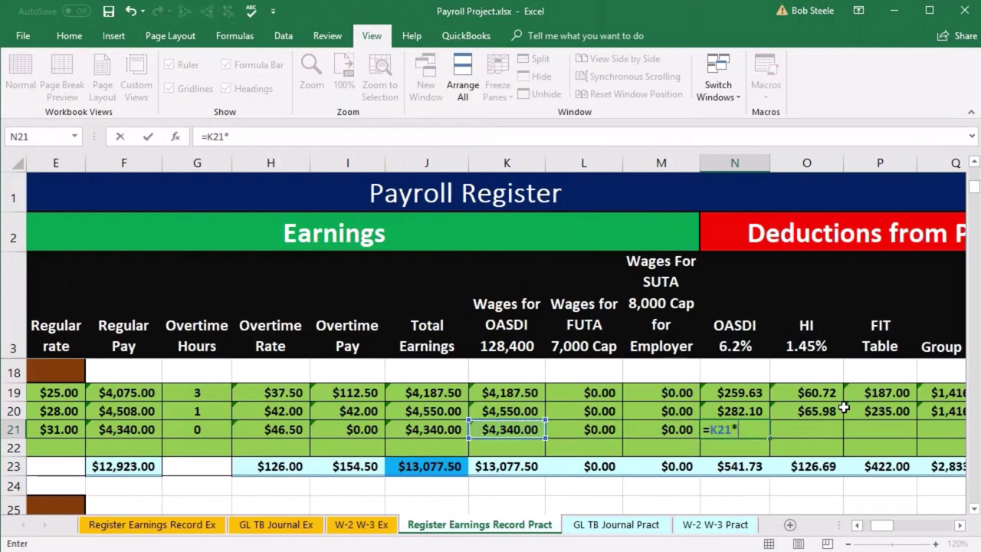
{"action": "key", "text": "Right"}
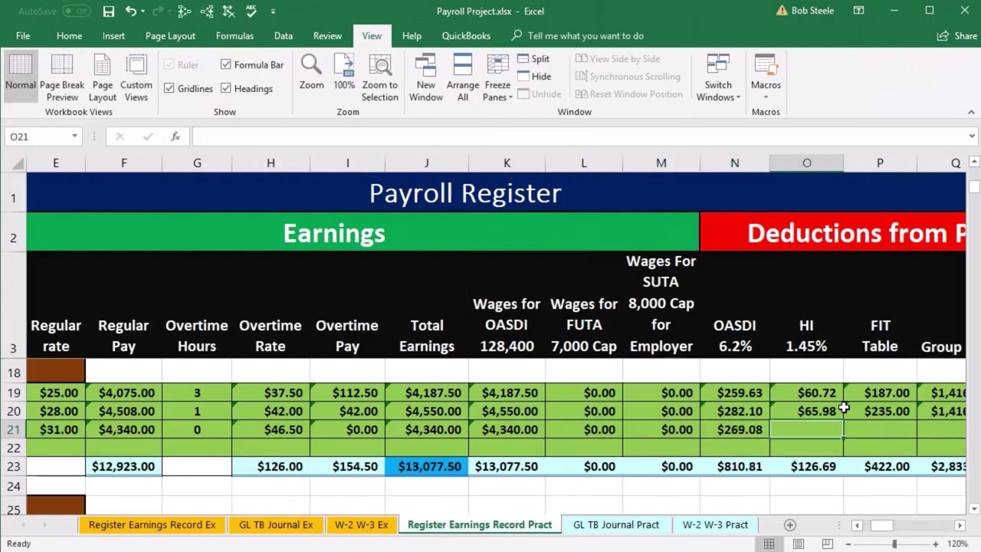
{"action": "type", "text": "="}
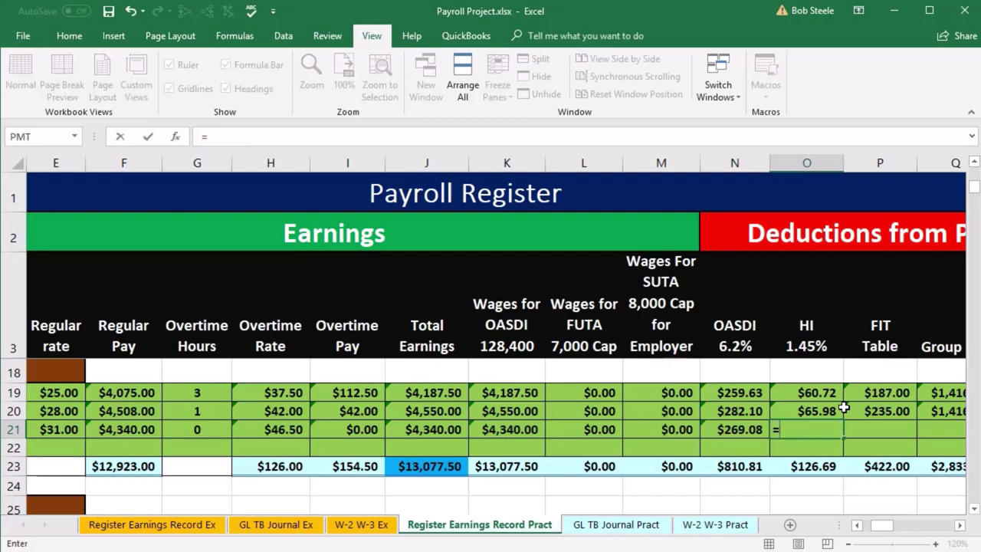
{"action": "key", "text": "Left"}
{"action": "key", "text": "Left"}
{"action": "key", "text": "Left"}
{"action": "key", "text": "Left"}
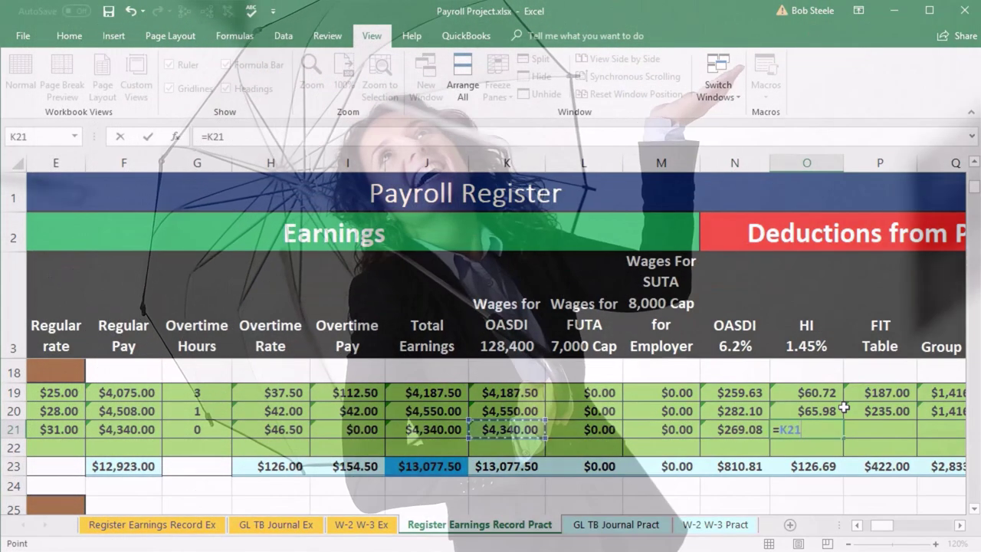
{"action": "type", "text": "*.0145"}
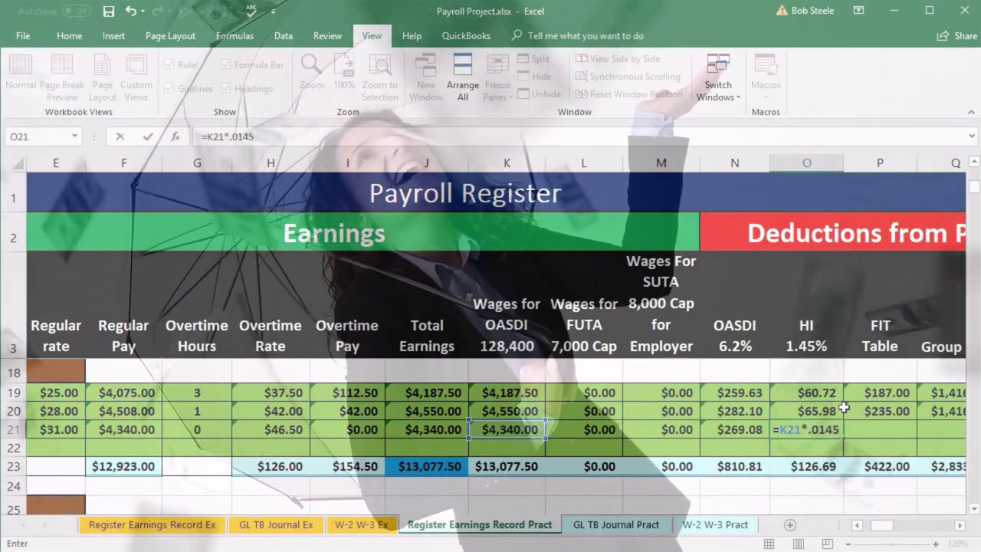
{"action": "key", "text": "Tab"}
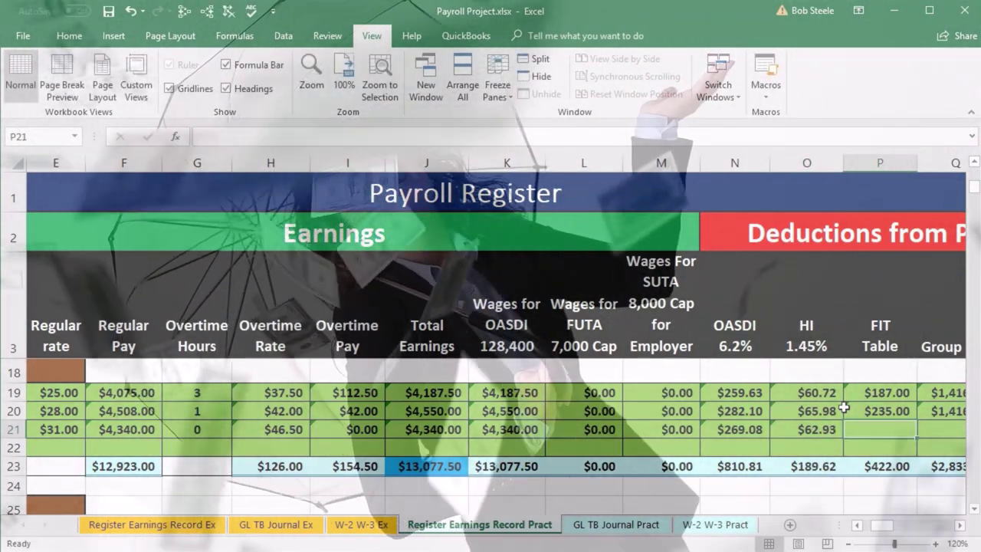
Step: Set the third employee's October federal income tax in P21 to the previous period's amount with =P14
{"action": "type", "text": "="}
{"action": "left_click", "coordinate": [845, 410]}
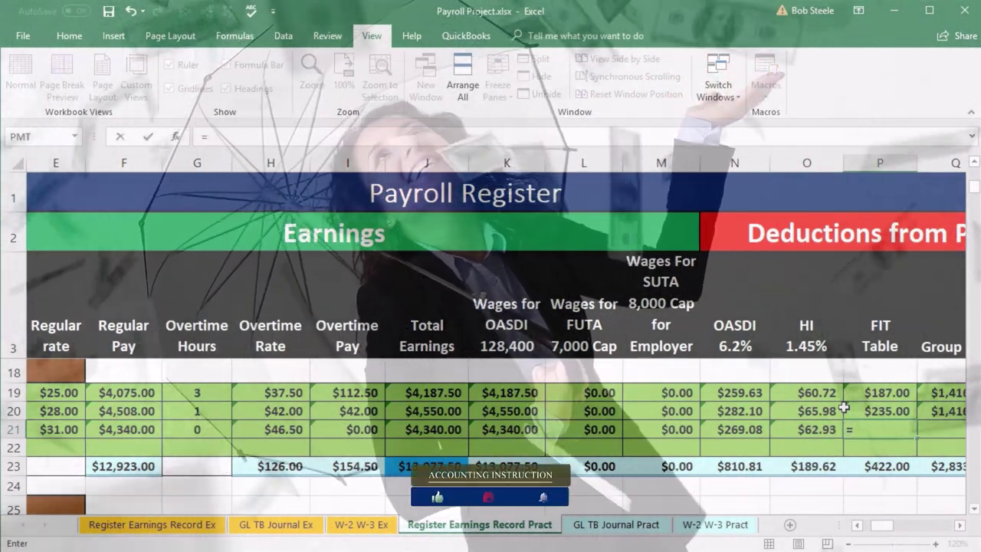
{"action": "key", "text": "Up"}
{"action": "key", "text": "Up"}
{"action": "key", "text": "Up"}
{"action": "key", "text": "Up"}
{"action": "key", "text": "Up"}
{"action": "key", "text": "Up"}
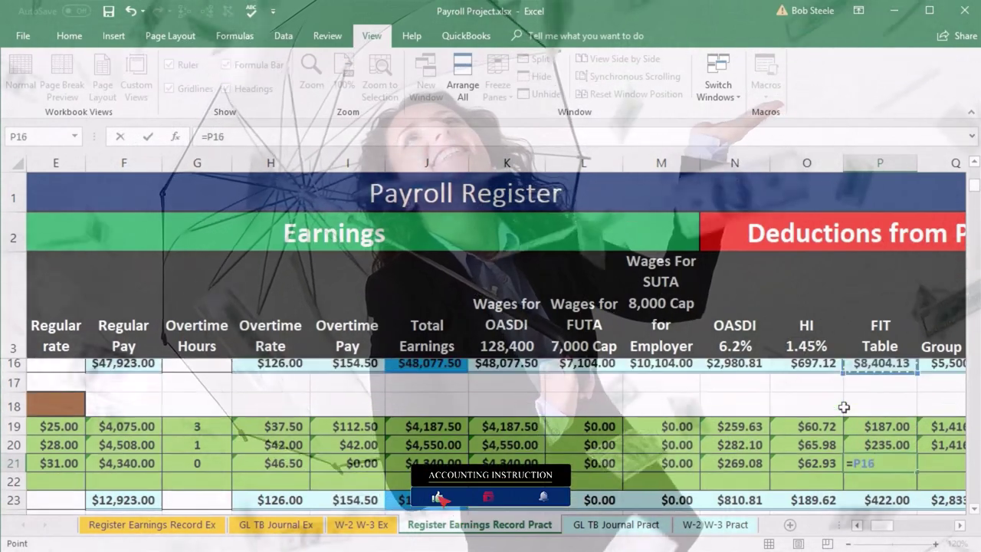
{"action": "key", "text": "Up"}
{"action": "key", "text": "Up"}
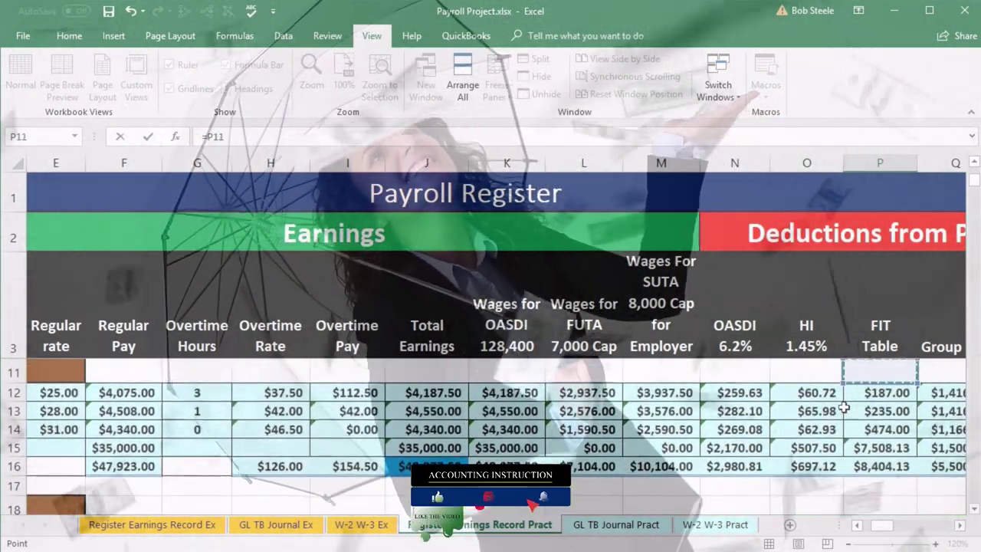
{"action": "key", "text": "Down"}
{"action": "key", "text": "Down"}
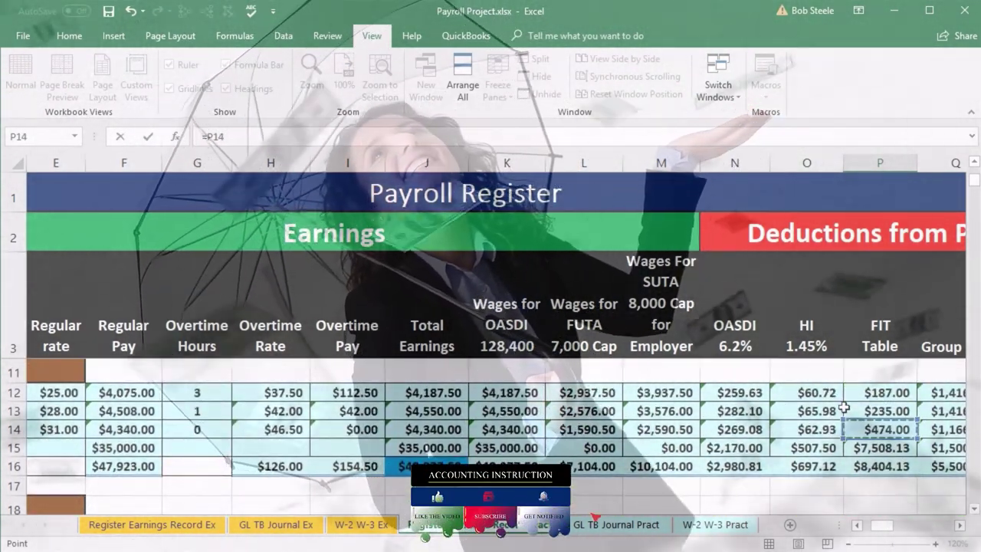
{"action": "key", "text": "Tab"}
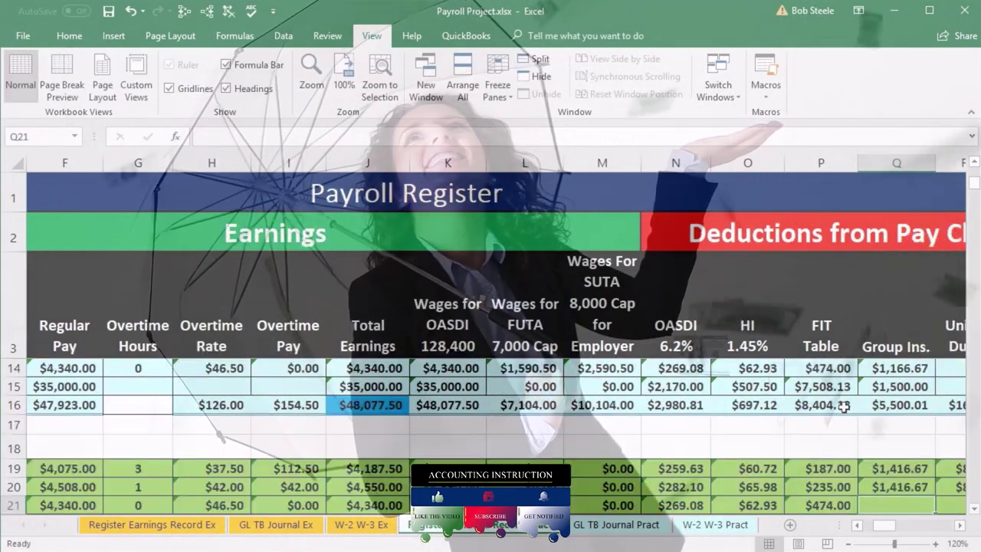
Step: Set the third employee's October group insurance in Q21 to =Q14 and leave the union dues in R21 blank
{"action": "type", "text": "="}
{"action": "key", "text": "Up"}
{"action": "key", "text": "Up"}
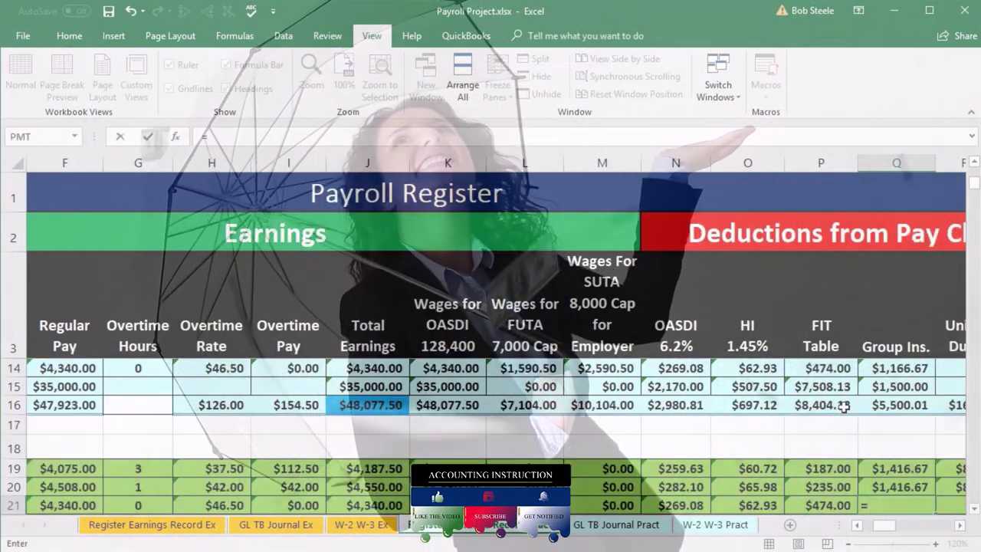
{"action": "key", "text": "Up"}
{"action": "key", "text": "Up"}
{"action": "key", "text": "Up"}
{"action": "key", "text": "Up"}
{"action": "key", "text": "Up"}
{"action": "key", "text": "Up"}
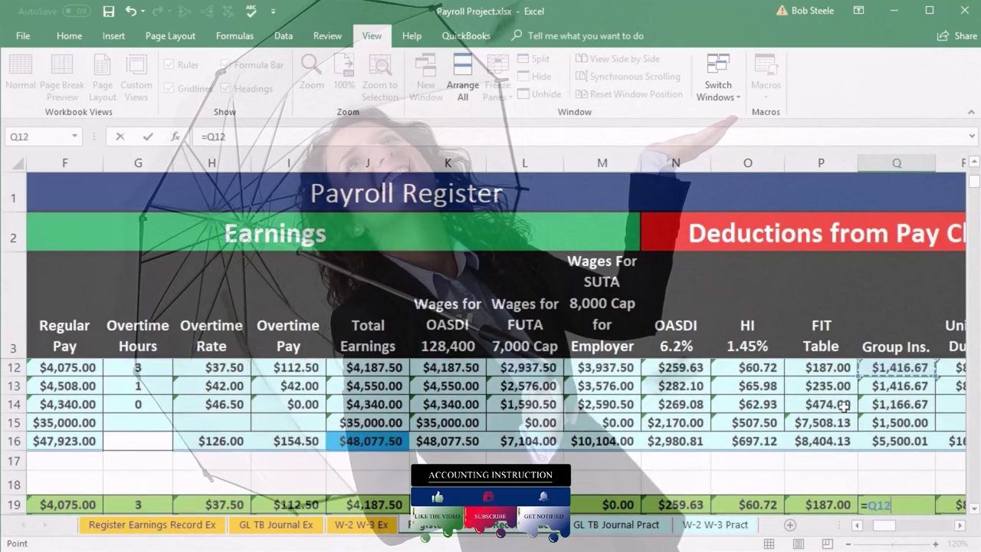
{"action": "key", "text": "Down"}
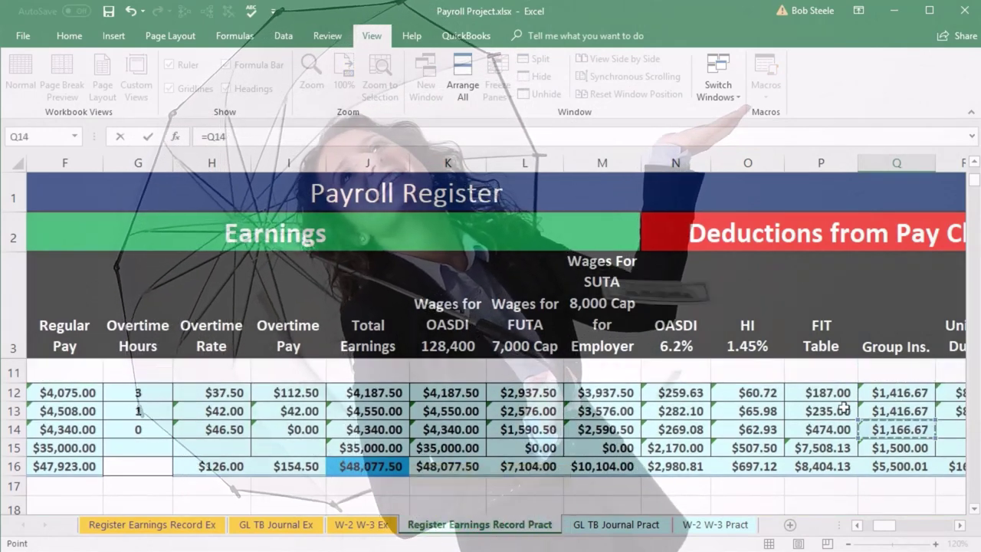
{"action": "key", "text": "BackSpace"}
{"action": "key", "text": "BackSpace"}
{"action": "key", "text": "BackSpace"}
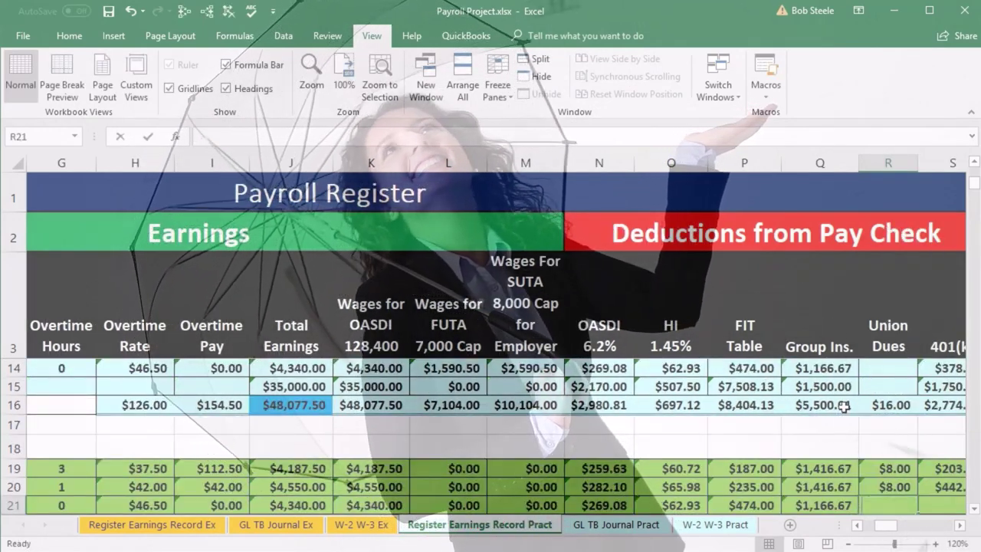
{"action": "key", "text": "Escape"}
{"action": "key", "text": "Right"}
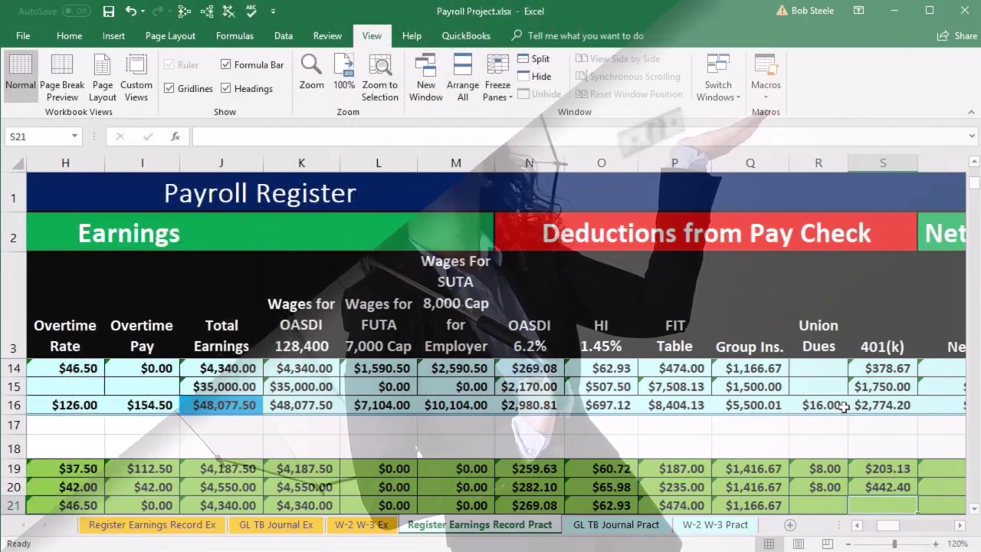
Step: Set the third employee's October 401(k) deduction in S21 to the previous period's amount with =S14
{"action": "type", "text": "="}
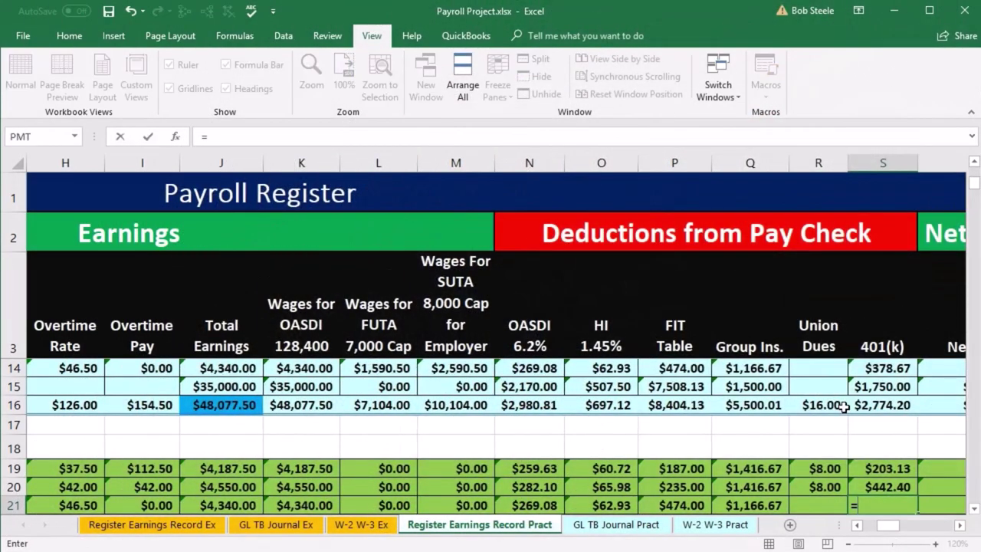
{"action": "key", "text": "Up"}
{"action": "key", "text": "Up"}
{"action": "key", "text": "Up"}
{"action": "key", "text": "Up"}
{"action": "key", "text": "Up"}
{"action": "key", "text": "Up"}
{"action": "key", "text": "Up"}
{"action": "key", "text": "Up"}
{"action": "key", "text": "Down"}
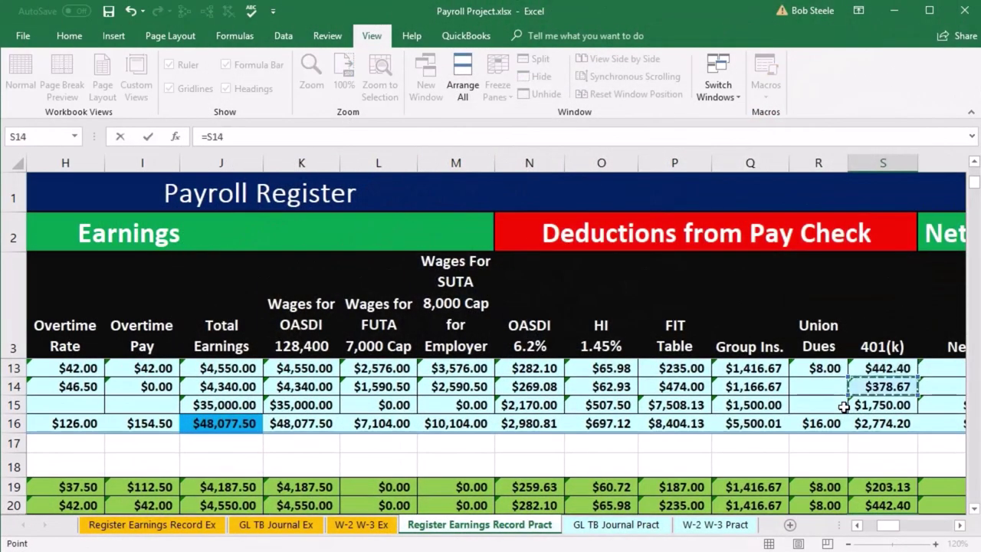
{"action": "key", "text": "Tab"}
Step: Calculate the third employee's October net pay in T21 as total earnings less all paycheck deductions with =J21-SUM(N21:S21)
{"action": "key", "text": "Down"}
{"action": "key", "text": "Down"}
{"action": "key", "text": "Down"}
{"action": "key", "text": "Down"}
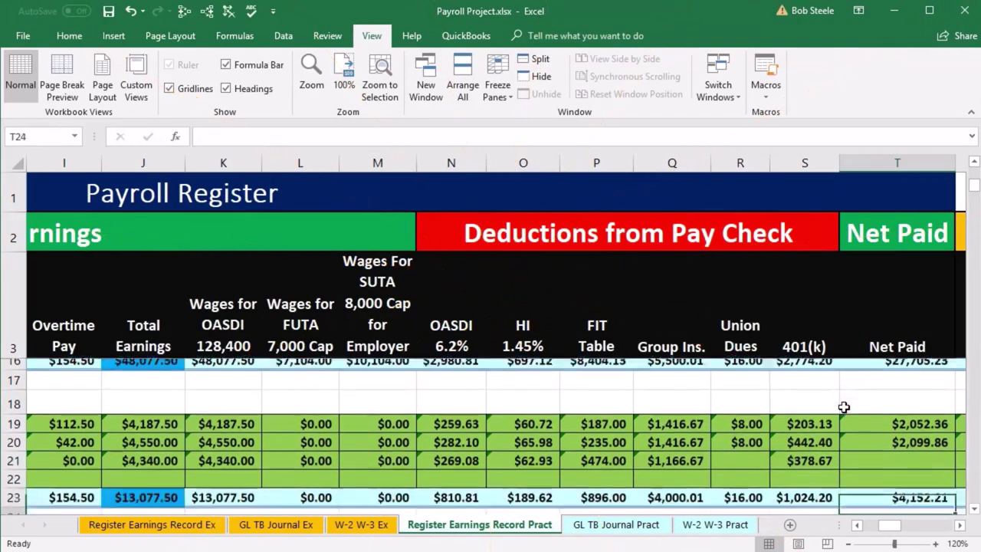
{"action": "key", "text": "Up"}
{"action": "key", "text": "Up"}
{"action": "key", "text": "Up"}
{"action": "key", "text": "Up"}
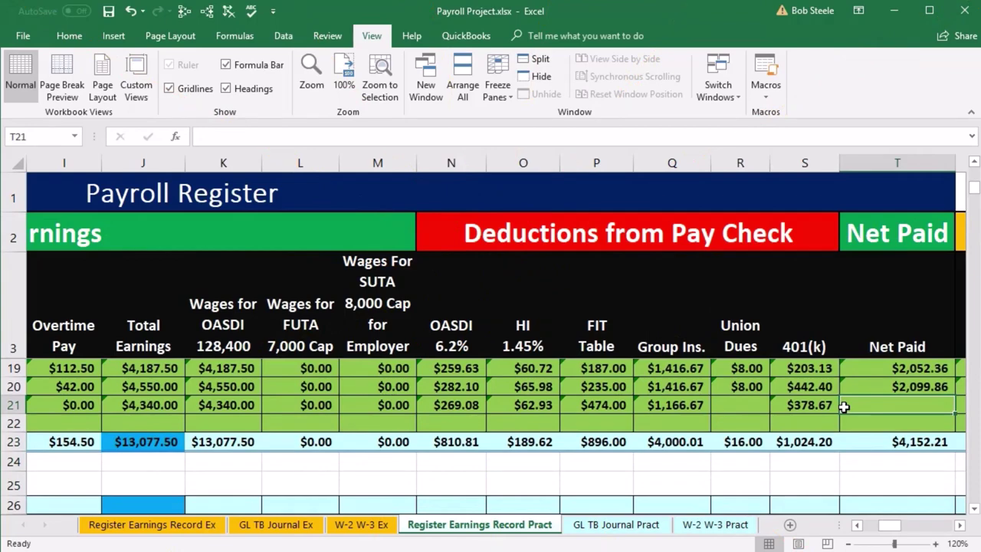
{"action": "type", "text": "="}
{"action": "key", "text": "Left"}
{"action": "key", "text": "Left"}
{"action": "key", "text": "Left"}
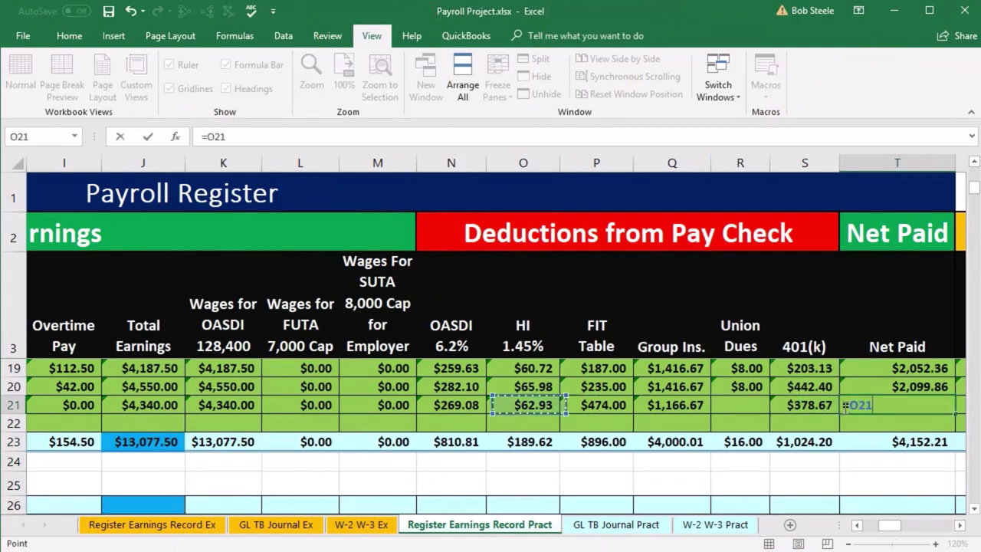
{"action": "key", "text": "Left"}
{"action": "key", "text": "Left"}
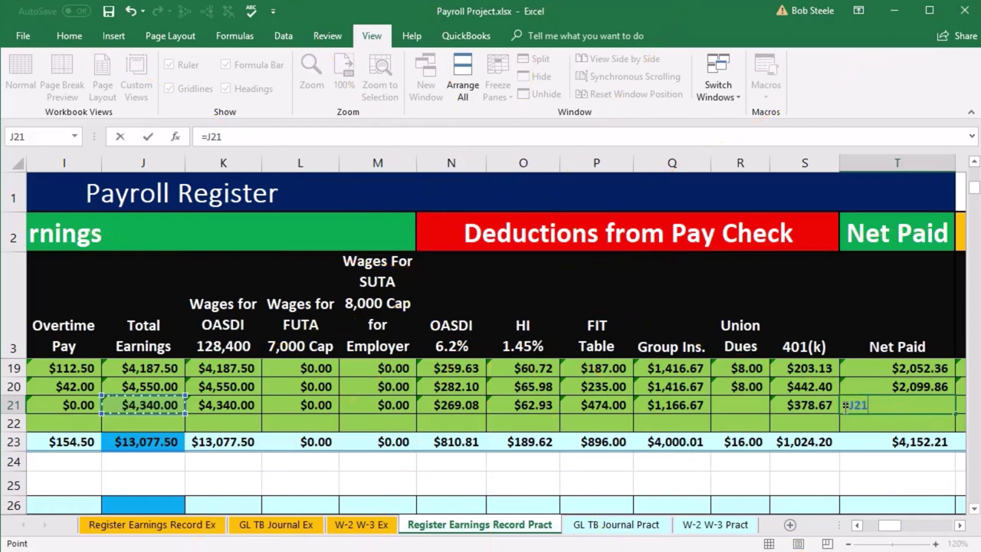
{"action": "type", "text": "sum"}
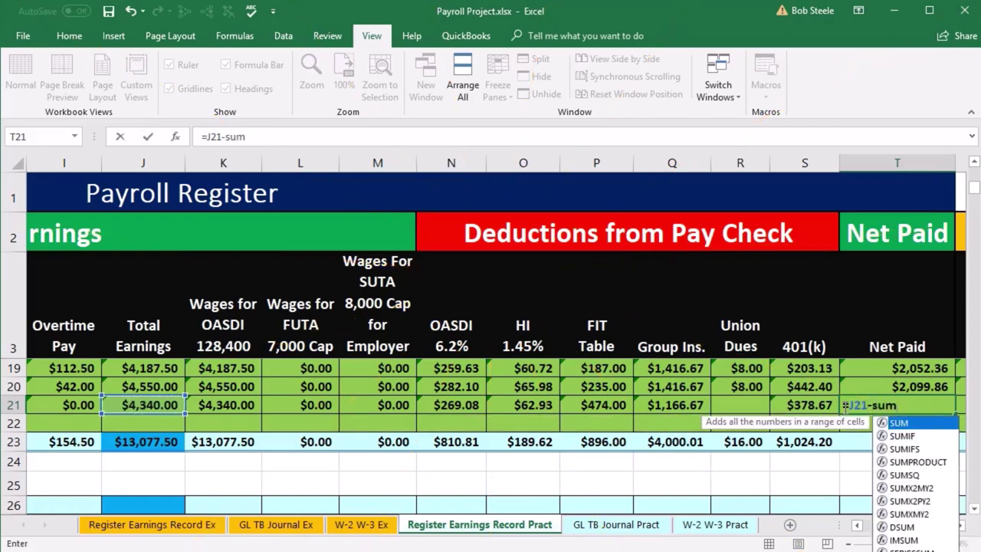
{"action": "type", "text": "("}
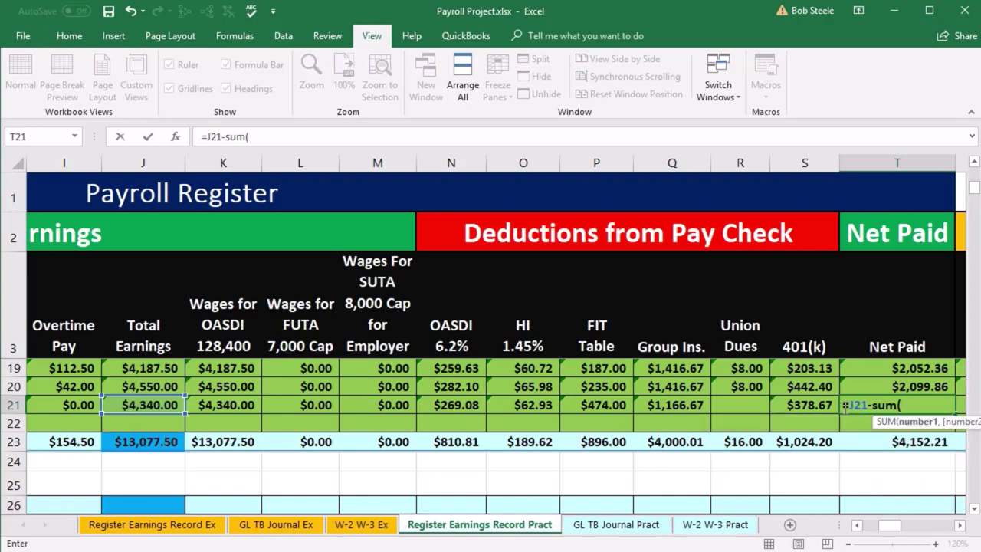
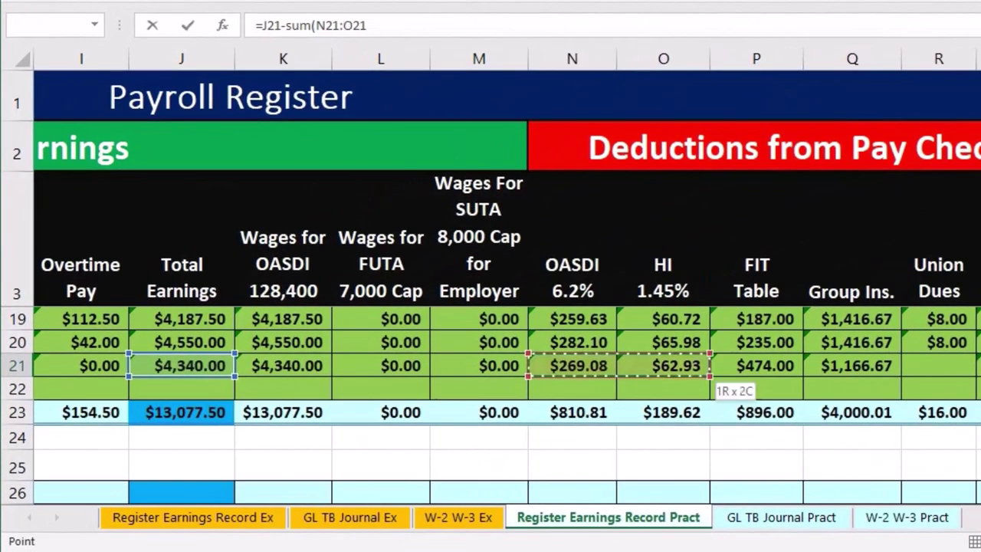
{"action": "left_click_drag", "start_coordinate": [705, 372], "coordinate": [896, 372]}
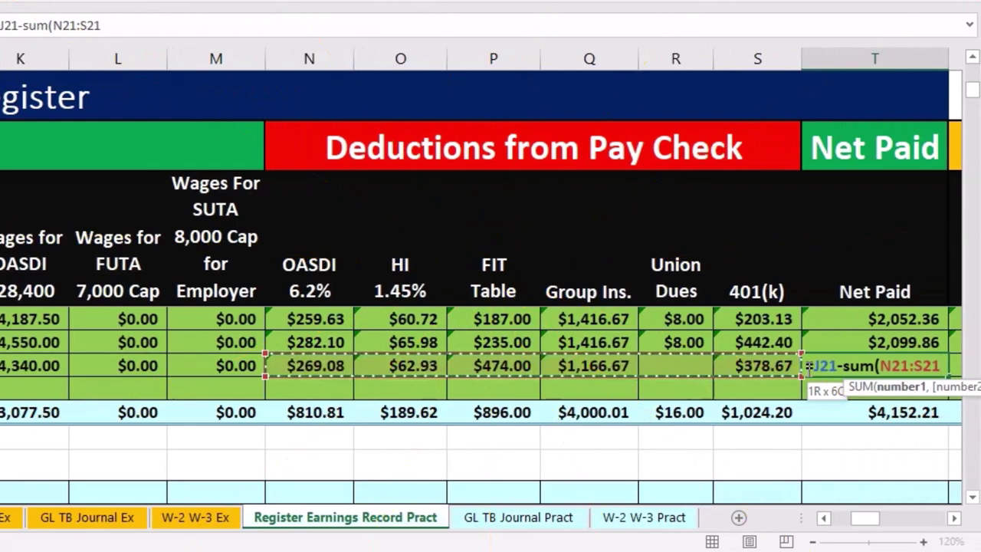
{"action": "type", "text": ")"}
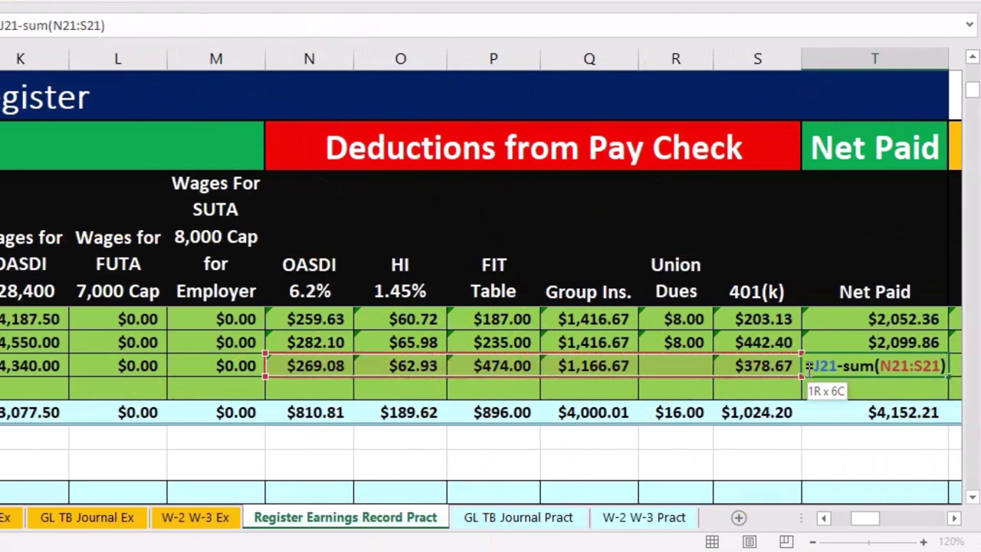
{"action": "key", "text": "Return"}
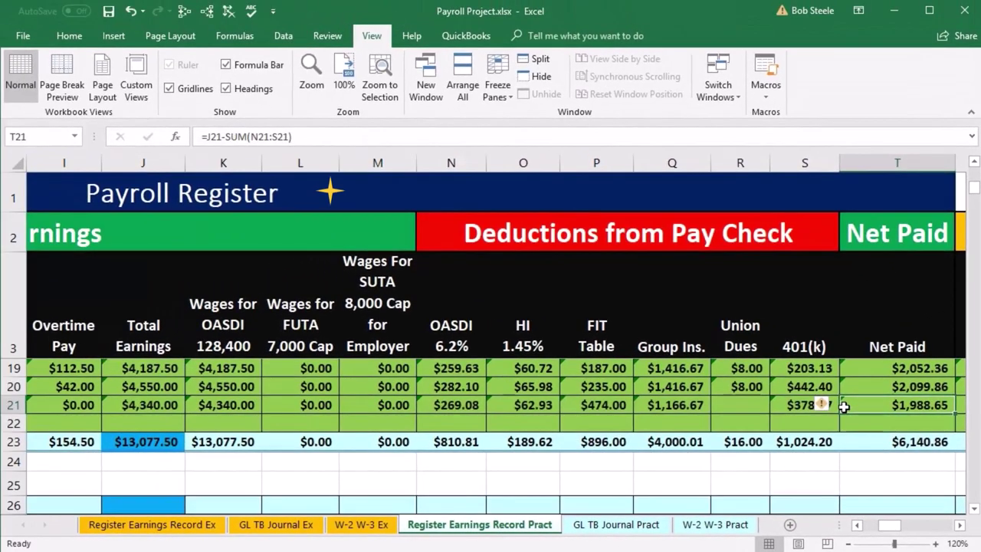
Step: Calculate the third employee's October employer OASDI tax in U21 with =K21*.062
{"action": "key", "text": "Right"}
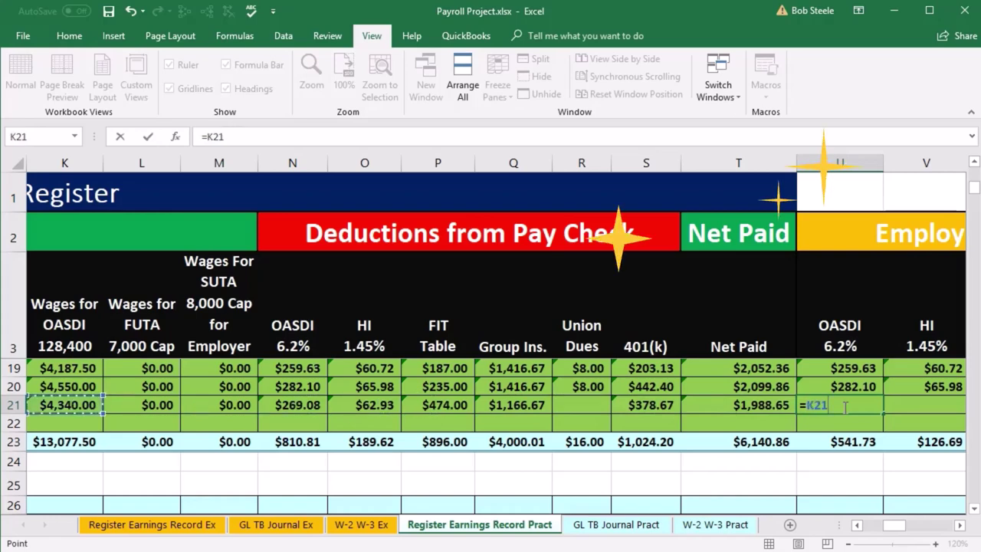
{"action": "type", "text": "*.0"}
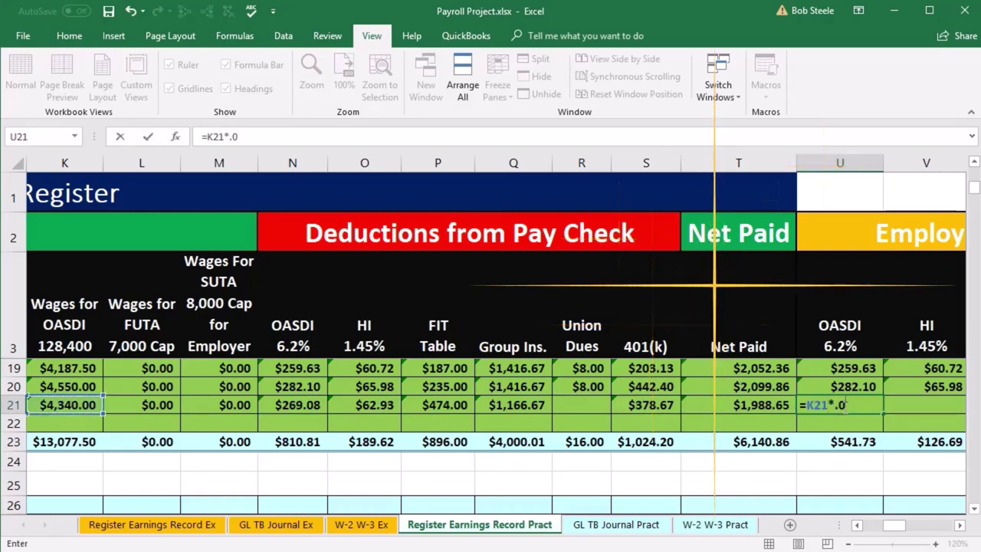
{"action": "type", "text": "62"}
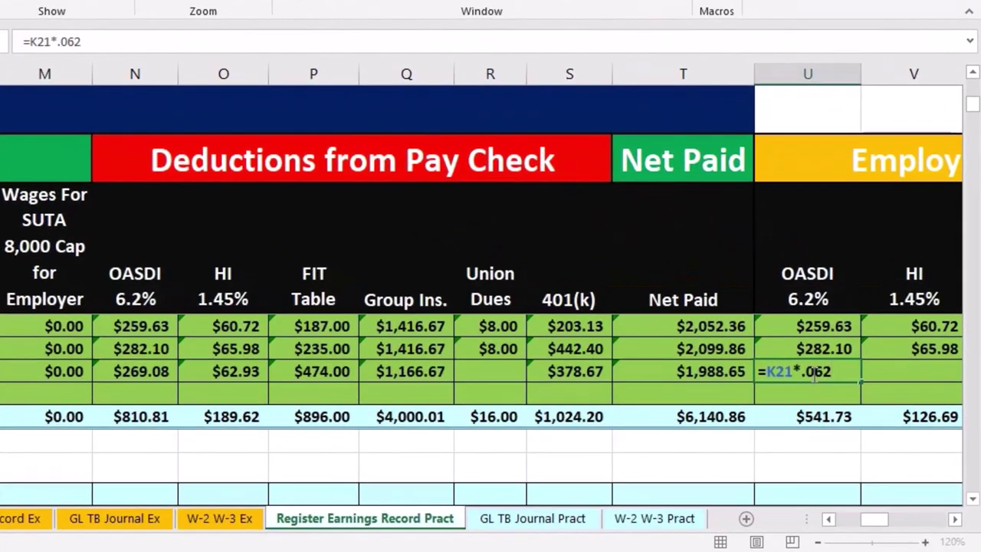
{"action": "left_click", "coordinate": [920, 406]}
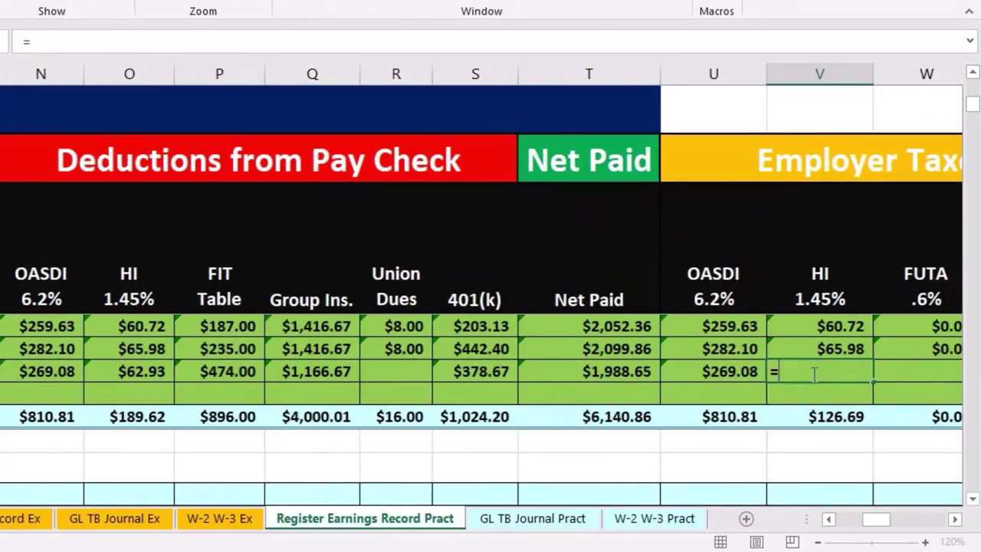
Step: Calculate the third employee's October employer HI tax in V21 as =J21*.0145, accepting the formula correction
{"action": "key", "text": "Left"}
{"action": "key", "text": "Left"}
{"action": "key", "text": "Left"}
{"action": "key", "text": "Left"}
{"action": "key", "text": "Left"}
{"action": "key", "text": "Left"}
{"action": "key", "text": "Left"}
{"action": "key", "text": "Left"}
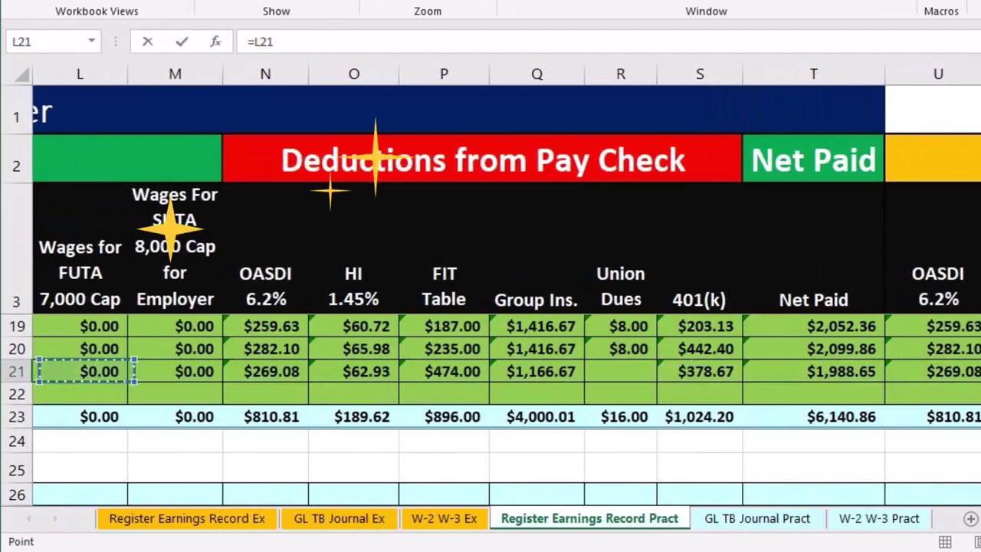
{"action": "key", "text": "Left"}
{"action": "key", "text": "Left"}
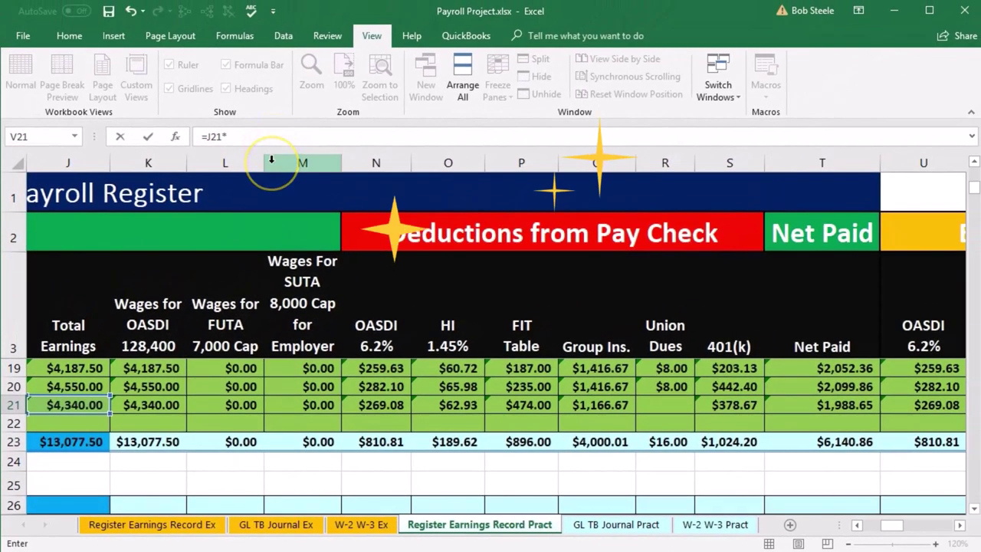
{"action": "type", "text": "*.015"}
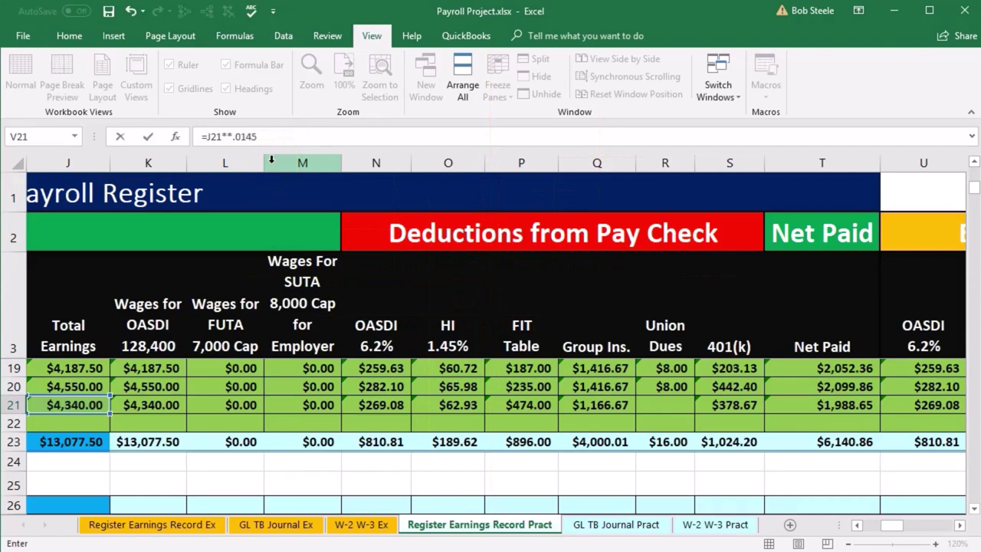
{"action": "key", "text": "Return"}
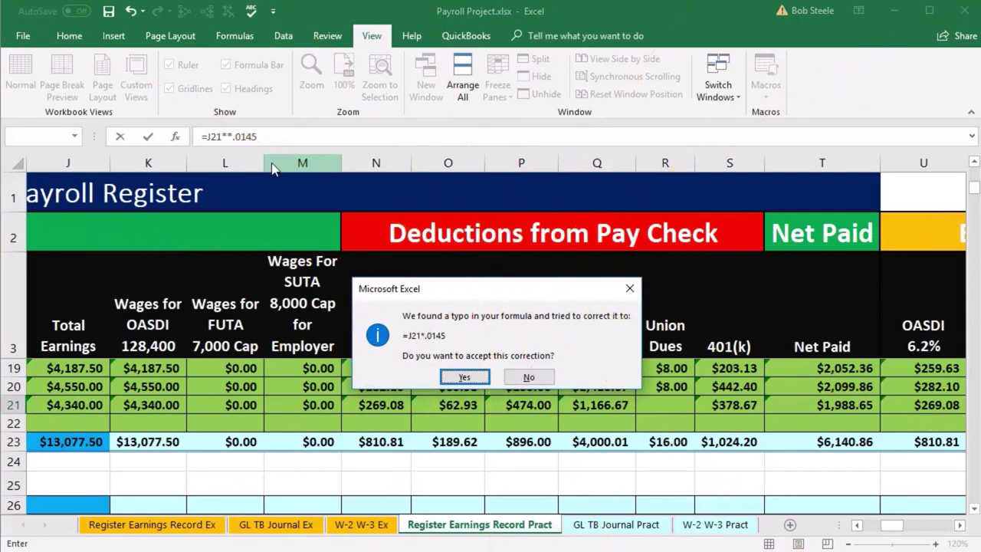
{"action": "key", "text": "Return"}
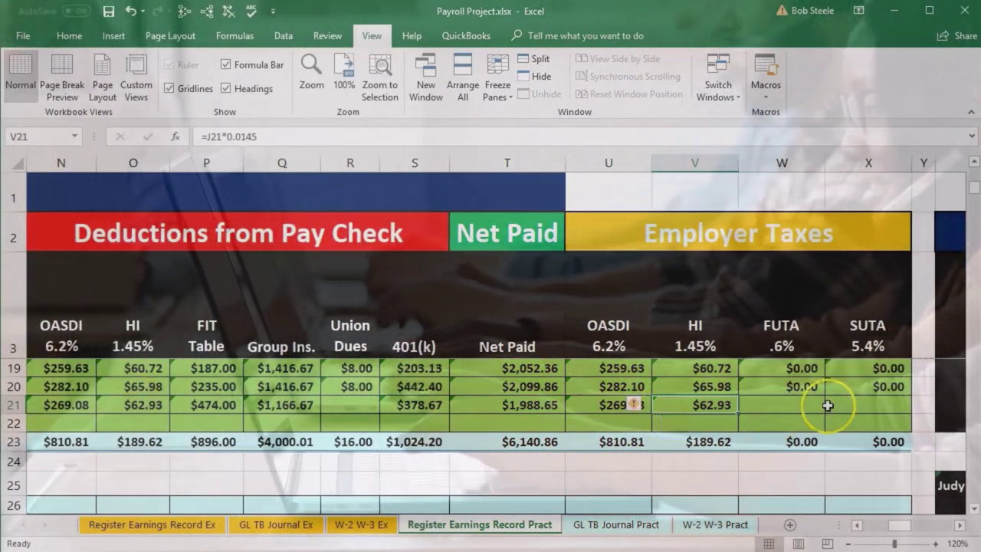
Step: Calculate the third employee's October employer FUTA tax in W21 with =L21*.006
{"action": "left_click", "coordinate": [805, 403]}
{"action": "type", "text": "="}
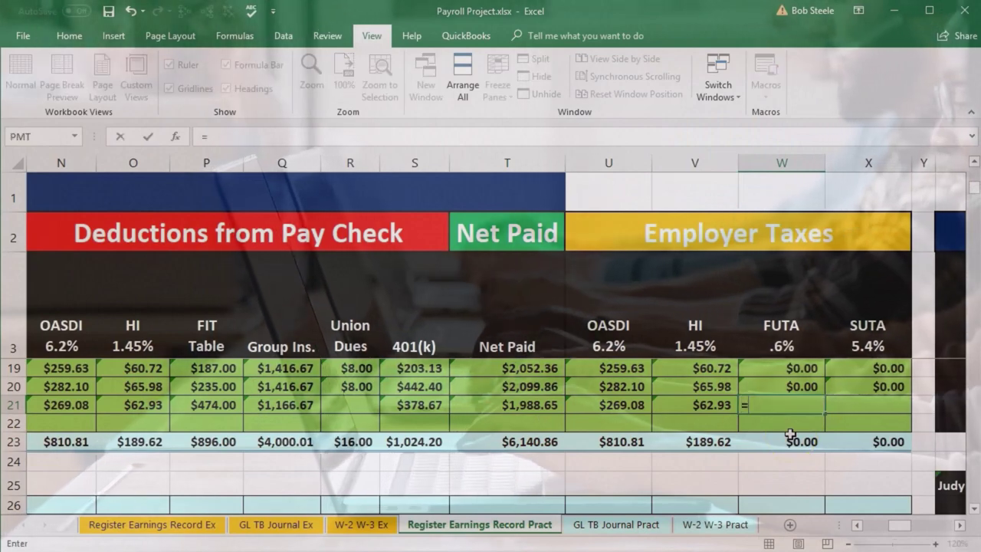
{"action": "key", "text": "Left"}
{"action": "key", "text": "Left"}
{"action": "key", "text": "Left"}
{"action": "key", "text": "Left"}
{"action": "key", "text": "Left"}
{"action": "key", "text": "Left"}
{"action": "key", "text": "Left"}
{"action": "key", "text": "Left"}
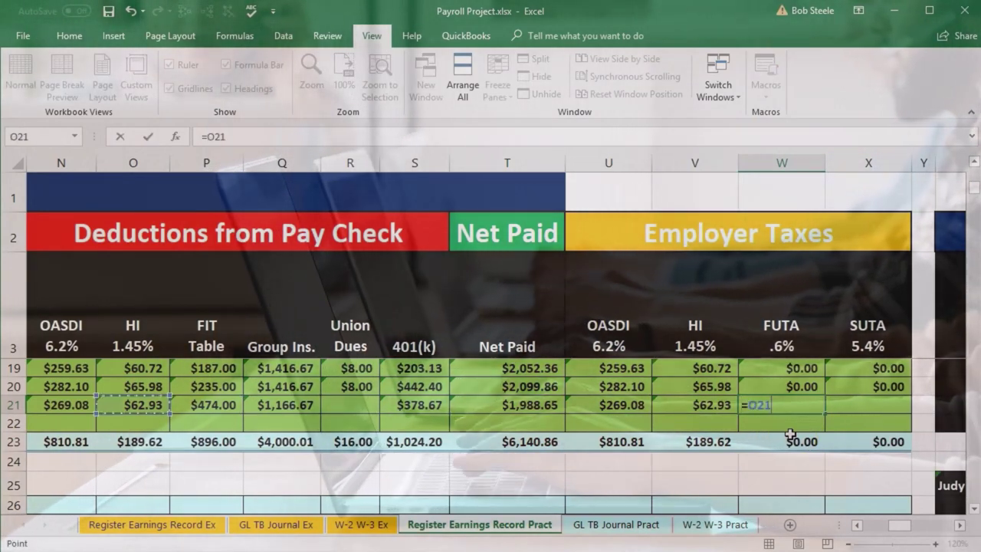
{"action": "key", "text": "Left"}
{"action": "key", "text": "Left"}
{"action": "key", "text": "Left"}
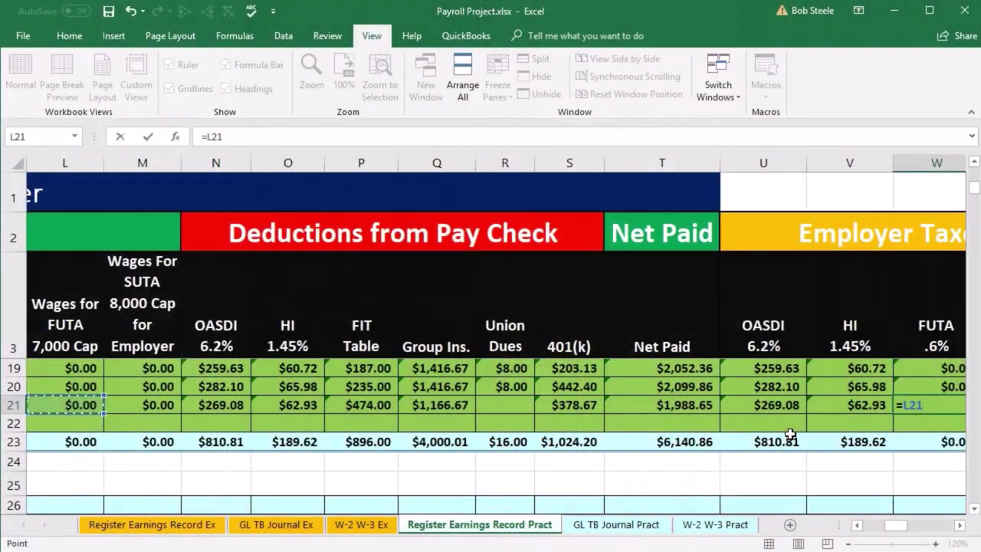
{"action": "type", "text": "*."}
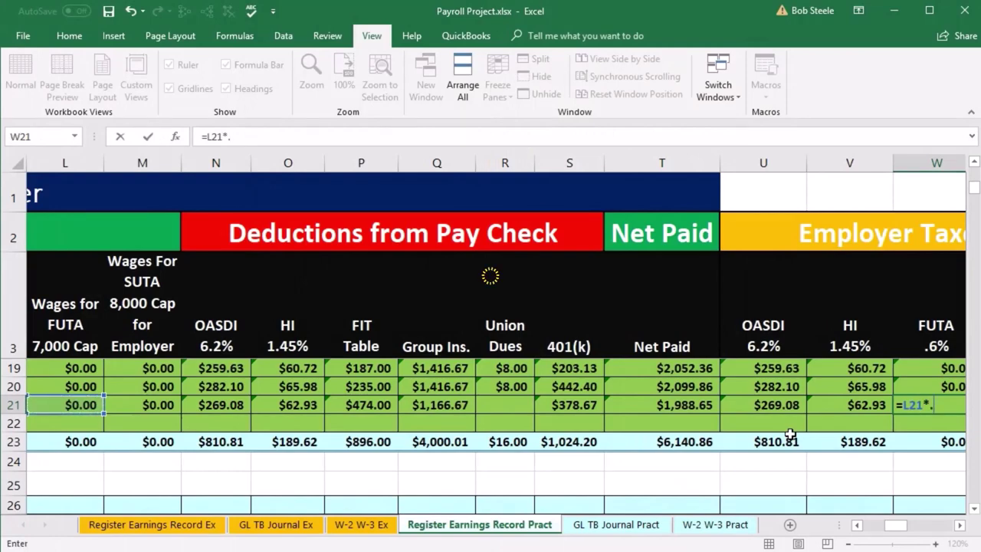
{"action": "type", "text": "006"}
{"action": "key", "text": "Tab"}
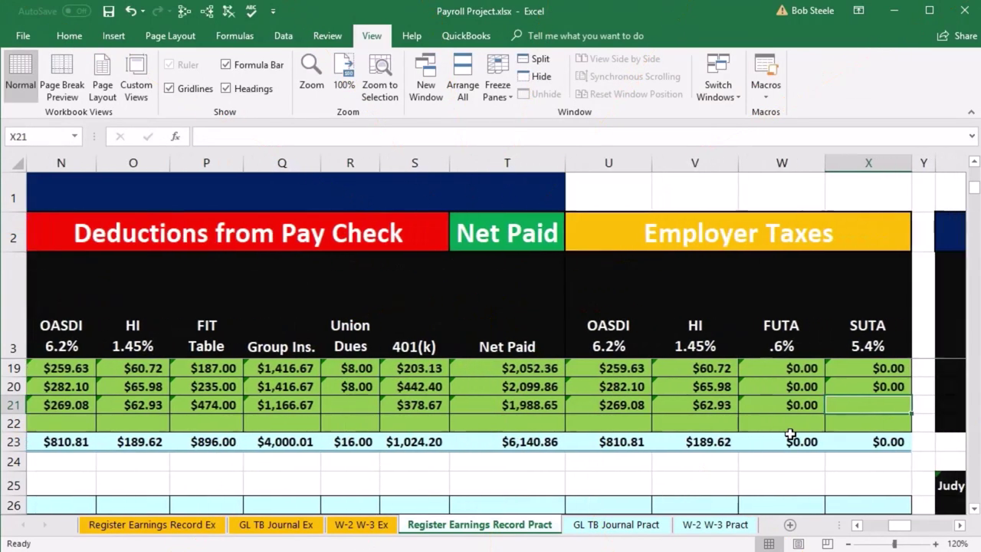
Step: Calculate the third employee's October employer SUTA tax in X21 with =M21*.054
{"action": "type", "text": "="}
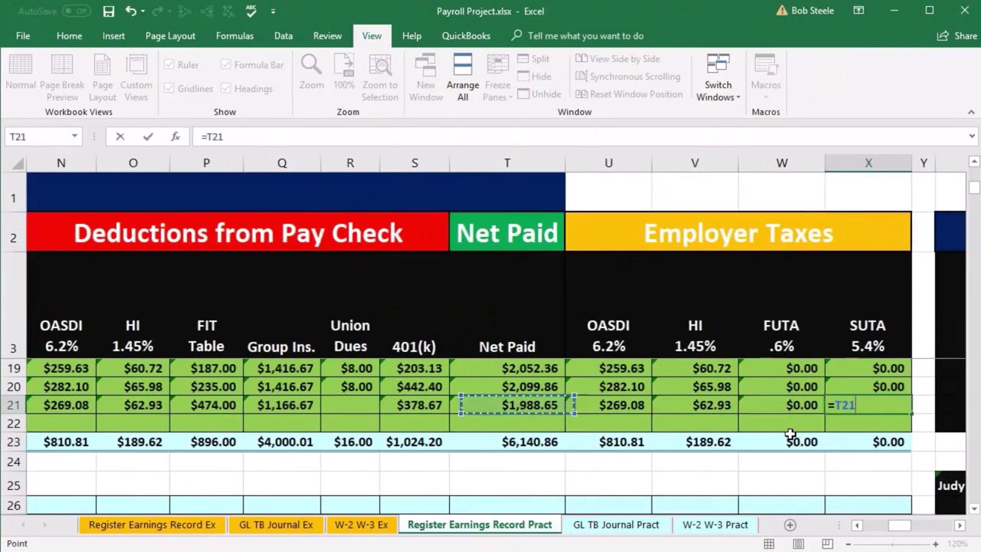
{"action": "key", "text": "Left"}
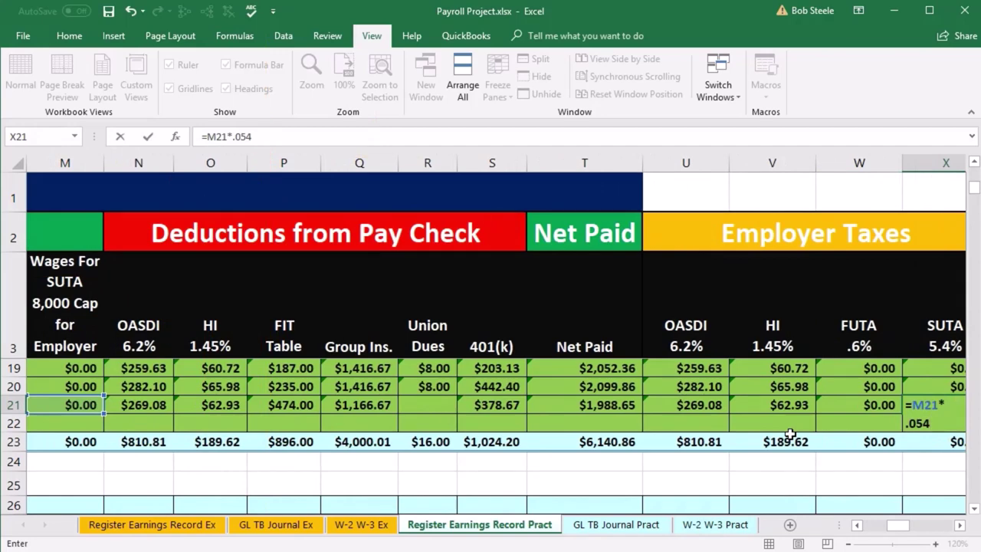
{"action": "key", "text": "Return"}
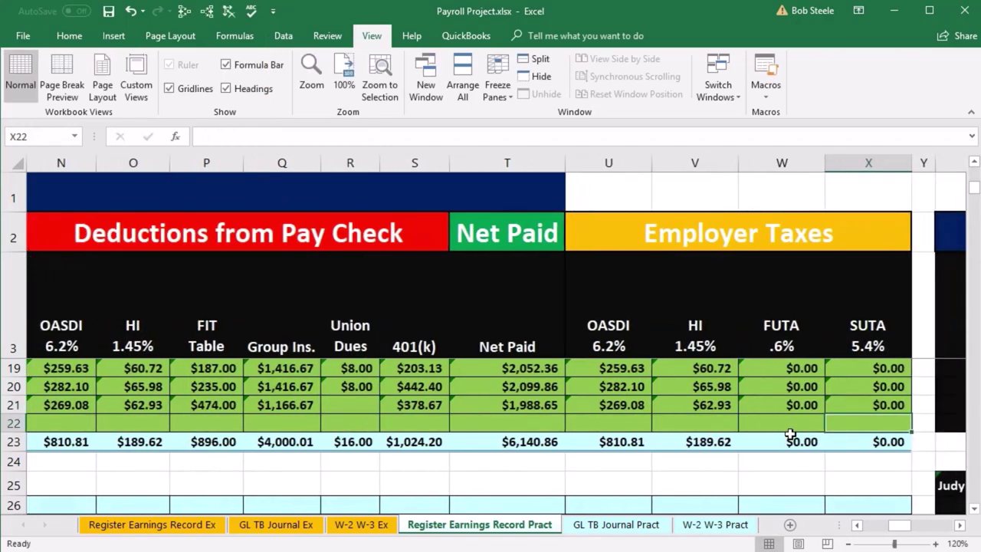
Step: Enter Sal as the fourth employee's October regular hours in D22
{"action": "key", "text": "Left"}
{"action": "key", "text": "Left"}
{"action": "key", "text": "Left"}
{"action": "key", "text": "Left"}
{"action": "key", "text": "Left"}
{"action": "key", "text": "Left"}
{"action": "key", "text": "Left"}
{"action": "key", "text": "Left"}
{"action": "key", "text": "Left"}
{"action": "key", "text": "Left"}
{"action": "key", "text": "Left"}
{"action": "key", "text": "Left"}
{"action": "key", "text": "Left"}
{"action": "key", "text": "Left"}
{"action": "key", "text": "Left"}
{"action": "key", "text": "Left"}
{"action": "key", "text": "Left"}
{"action": "key", "text": "Left"}
{"action": "key", "text": "Left"}
{"action": "key", "text": "Left"}
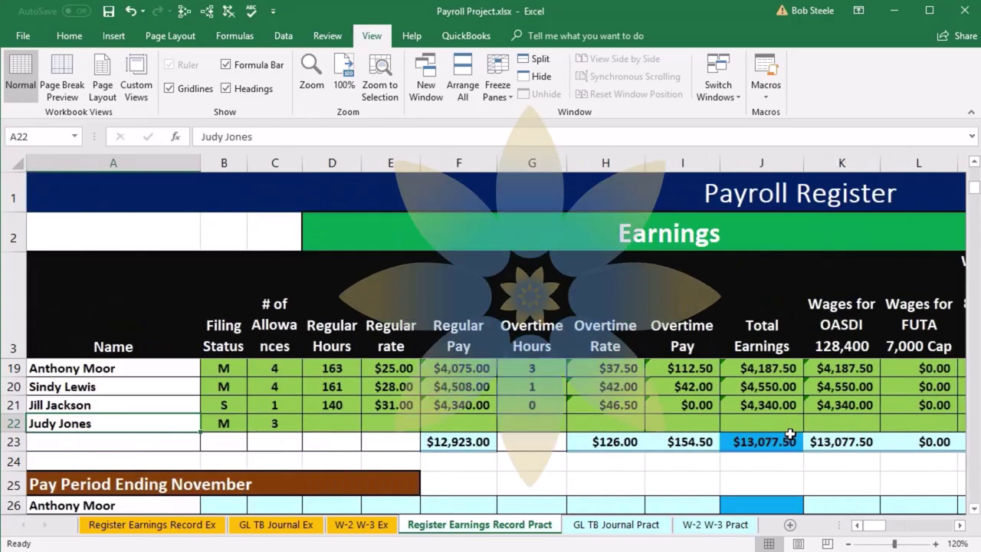
{"action": "key", "text": "Right"}
{"action": "key", "text": "Right"}
{"action": "key", "text": "Right"}
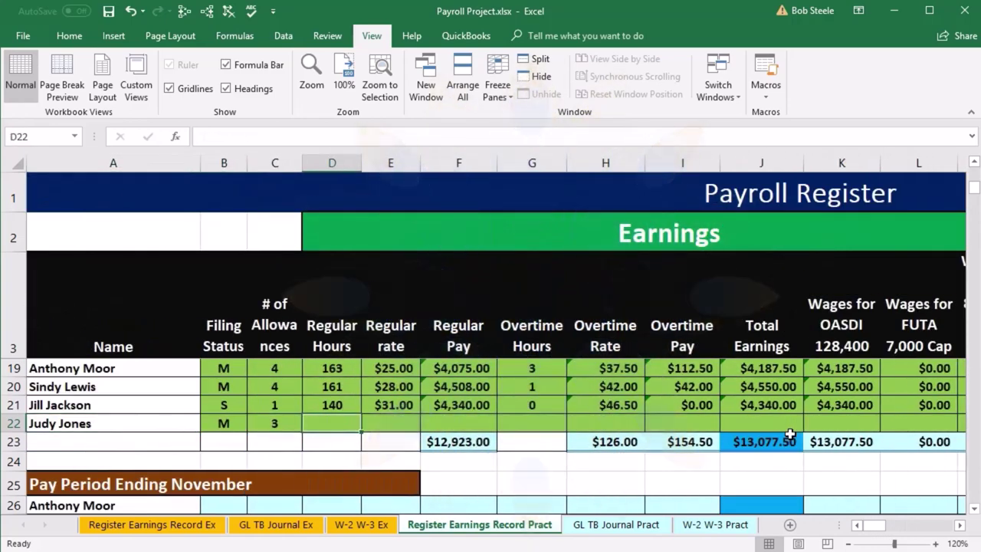
{"action": "key", "text": "Right"}
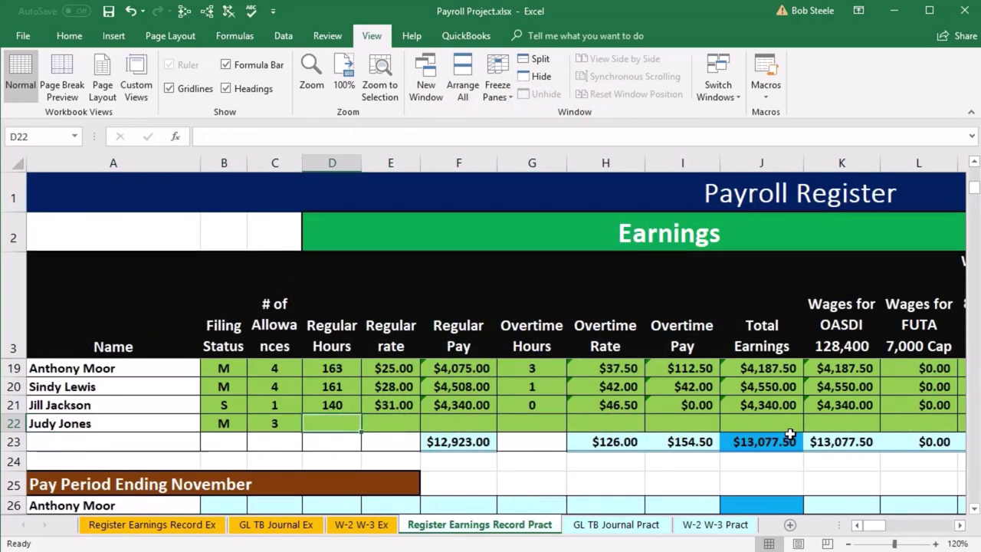
{"action": "type", "text": "Sal"}
{"action": "key", "text": "Right"}
Step: Enter 35,000 as the fourth employee's October regular pay in F22, leaving the regular rate and overtime hours blank
{"action": "key", "text": "Right"}
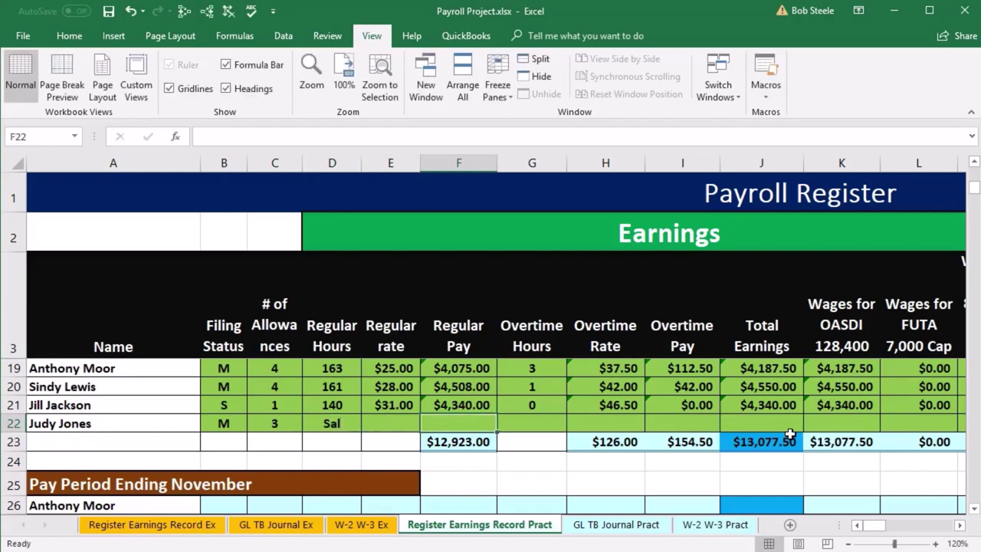
{"action": "type", "text": "350"}
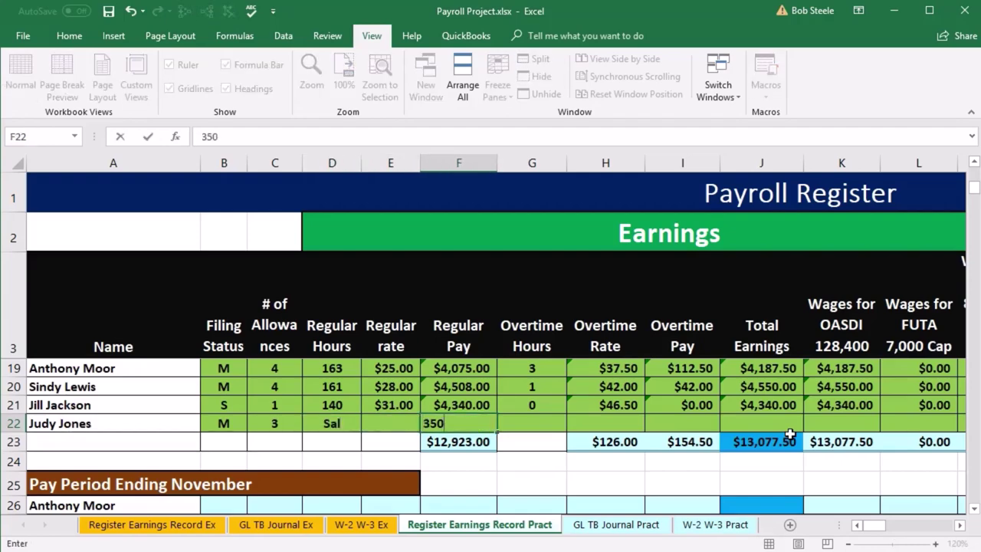
{"action": "type", "text": "5,000"}
{"action": "key", "text": "Right"}
{"action": "key", "text": "Right"}
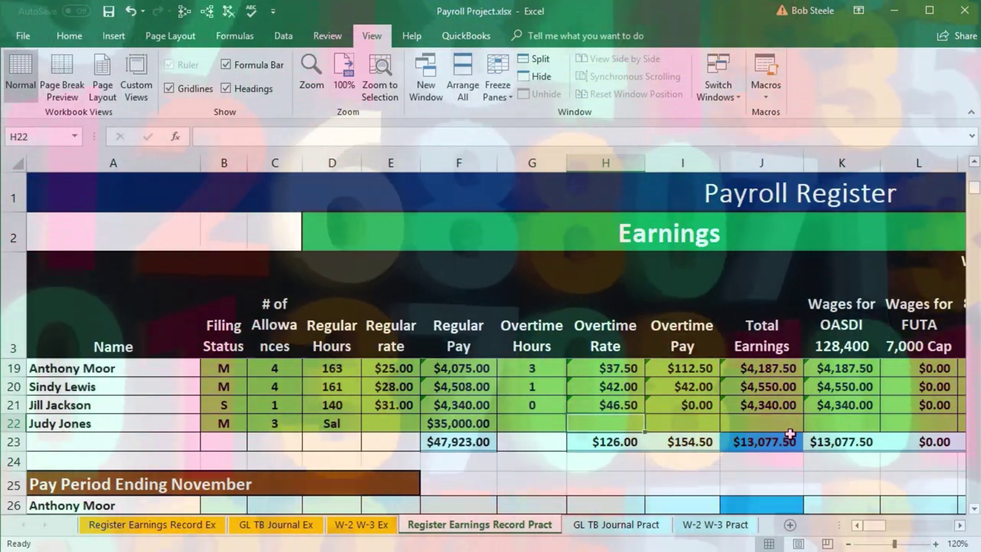
{"action": "key", "text": "Right"}
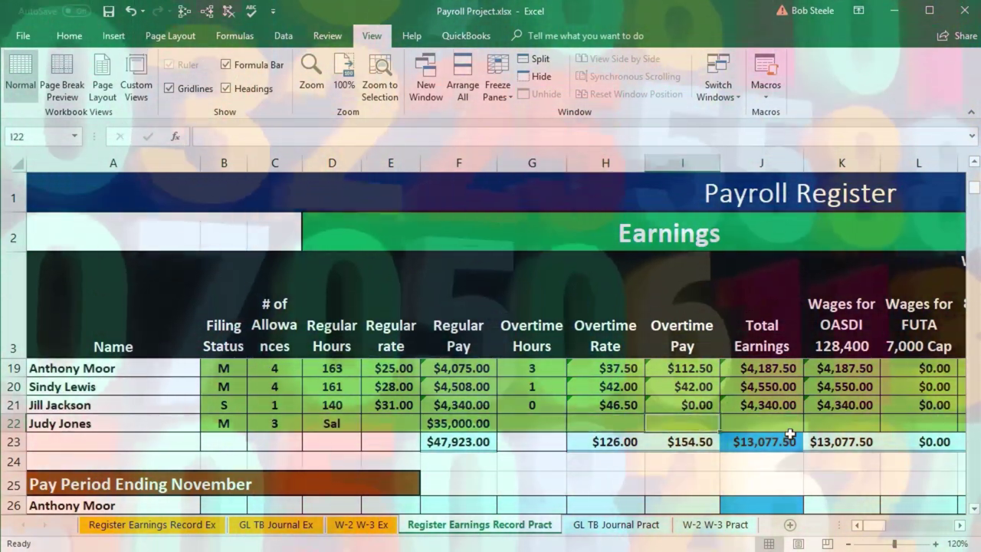
{"action": "type", "text": "="}
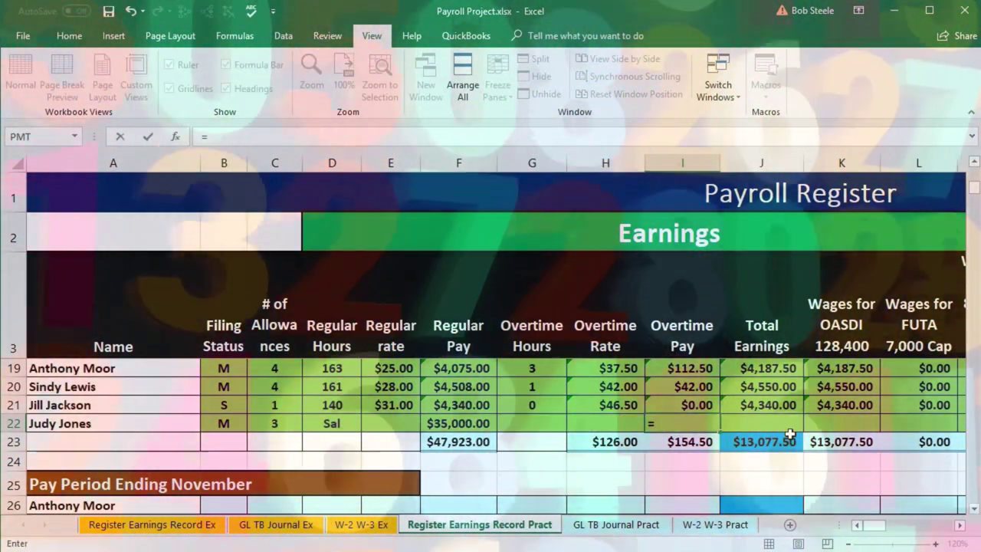
{"action": "key", "text": "Left"}
{"action": "key", "text": "Left"}
{"action": "key", "text": "Left"}
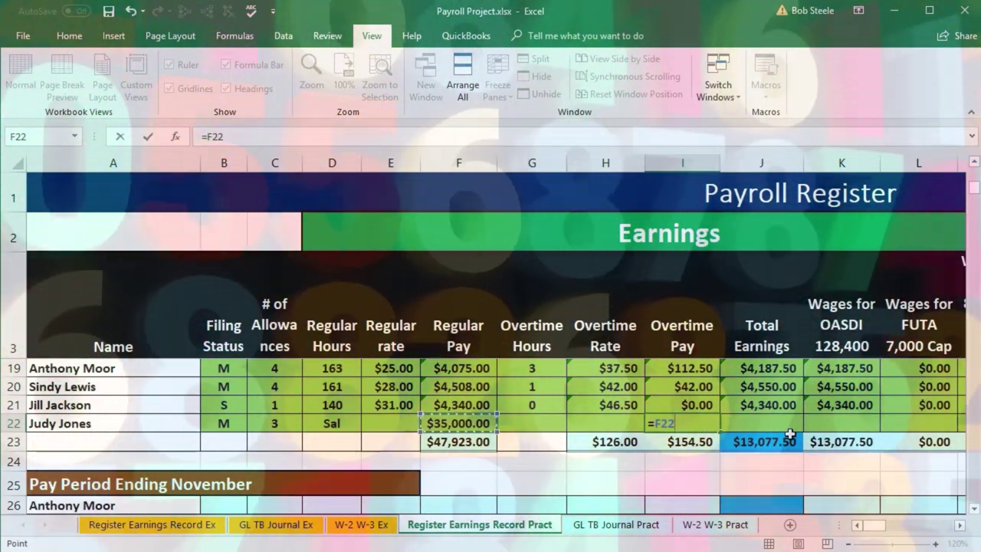
{"action": "key", "text": "Tab"}
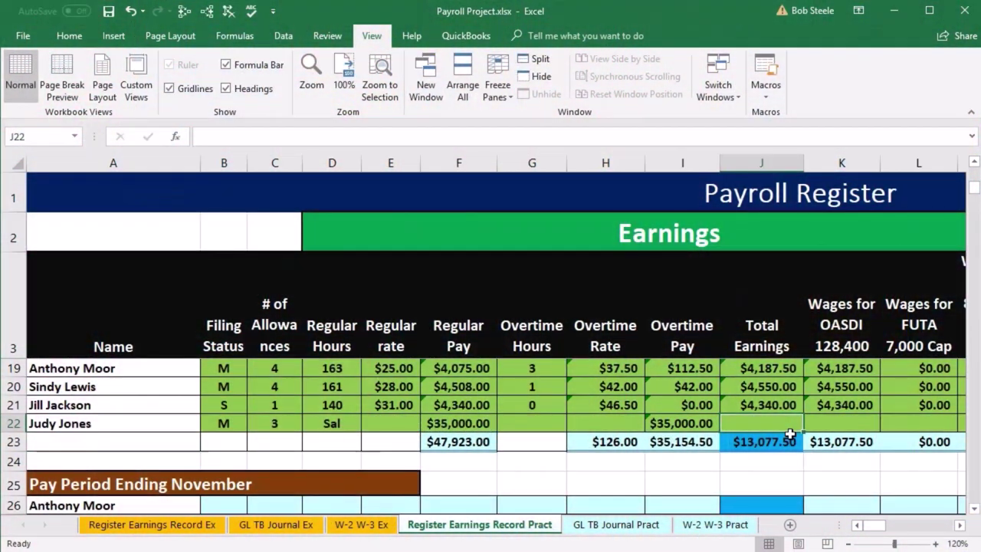
{"action": "key", "text": "Left"}
{"action": "key", "text": "Right"}
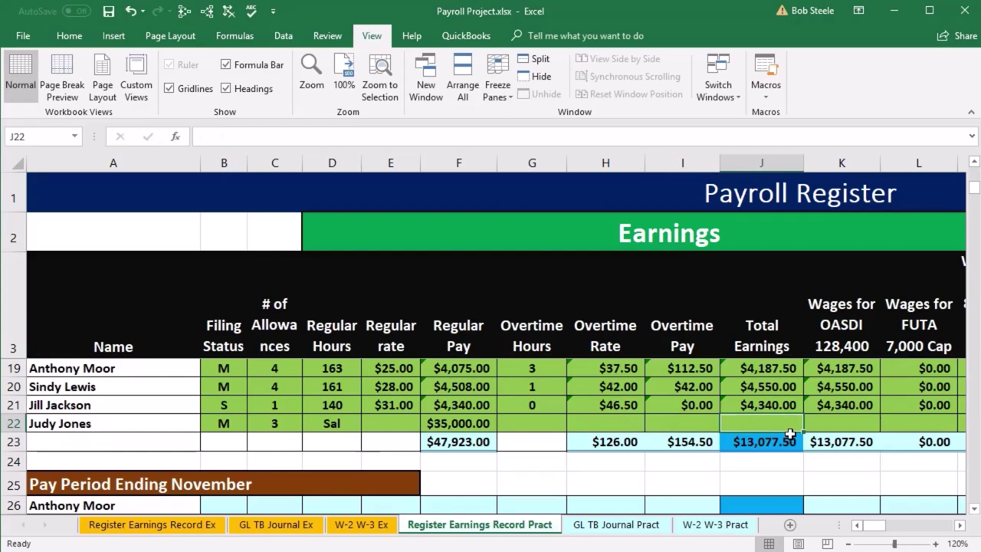
Step: Calculate the fourth employee's October total earnings in J22 with =F22
{"action": "type", "text": "="}
{"action": "key", "text": "Left"}
{"action": "key", "text": "Left"}
{"action": "key", "text": "Left"}
{"action": "key", "text": "Left"}
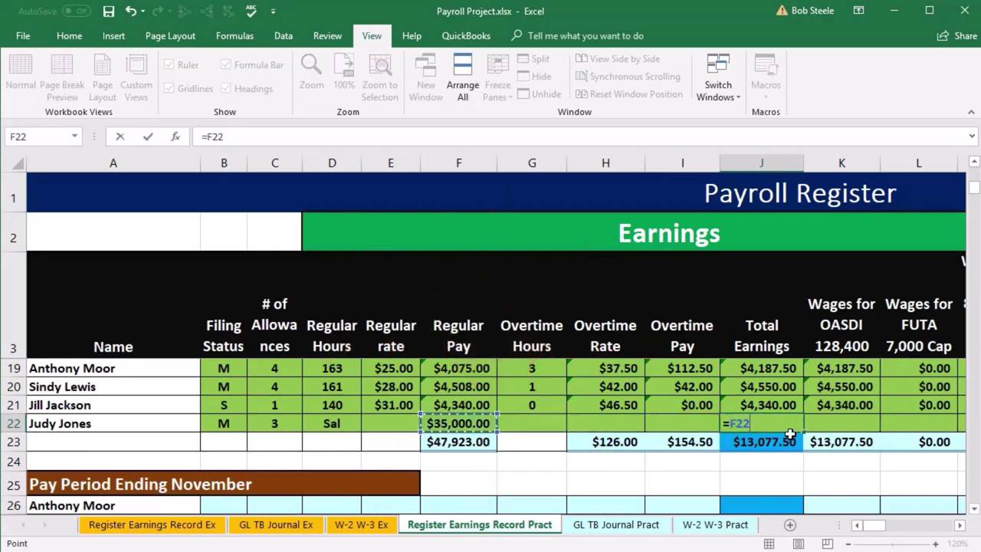
{"action": "key", "text": "Tab"}
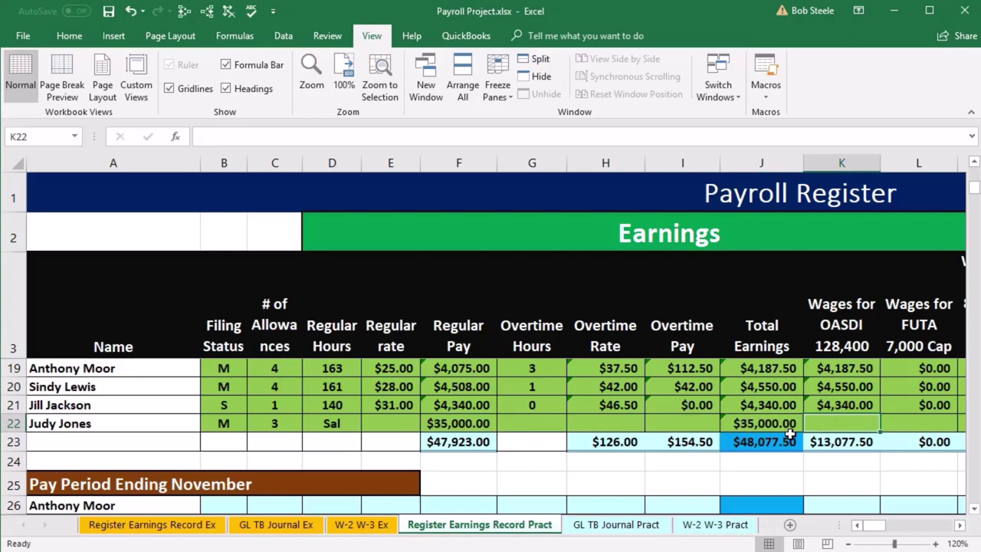
Step: Check the fourth employee's year-to-date OASDI, FUTA and SUTA wages in the Earnings Records against the wage caps
{"action": "left_click", "coordinate": [845, 324]}
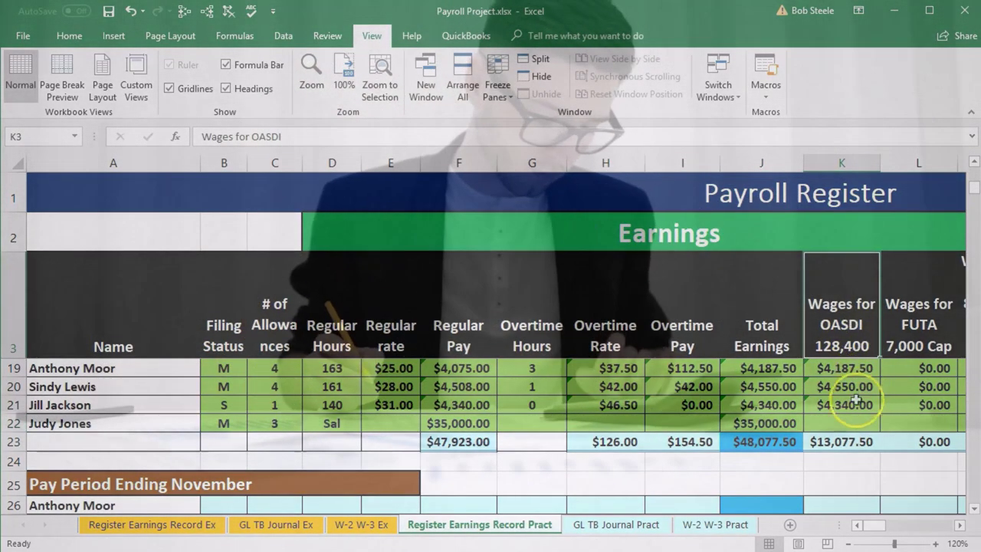
{"action": "left_click", "coordinate": [790, 424]}
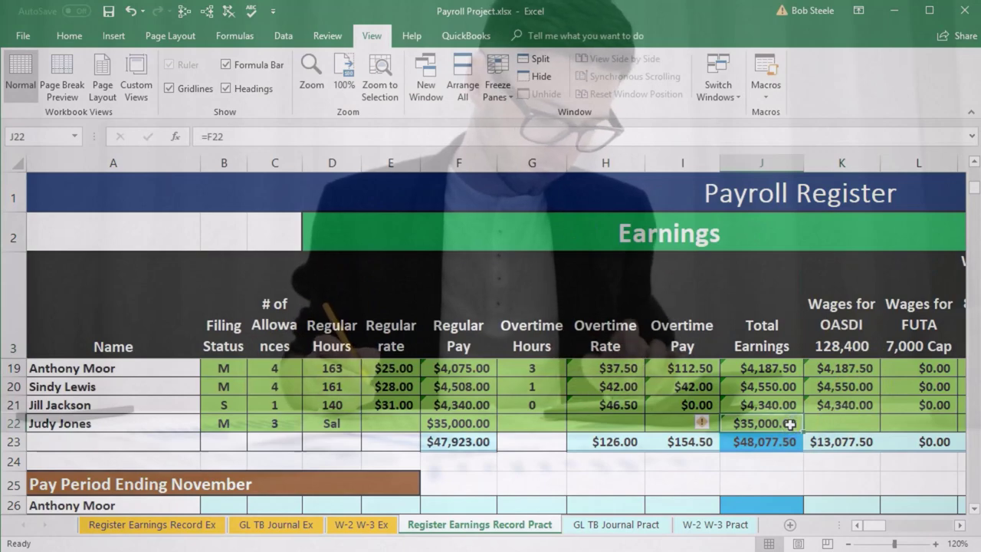
{"action": "key", "text": "Right"}
{"action": "key", "text": "Right"}
{"action": "key", "text": "Right"}
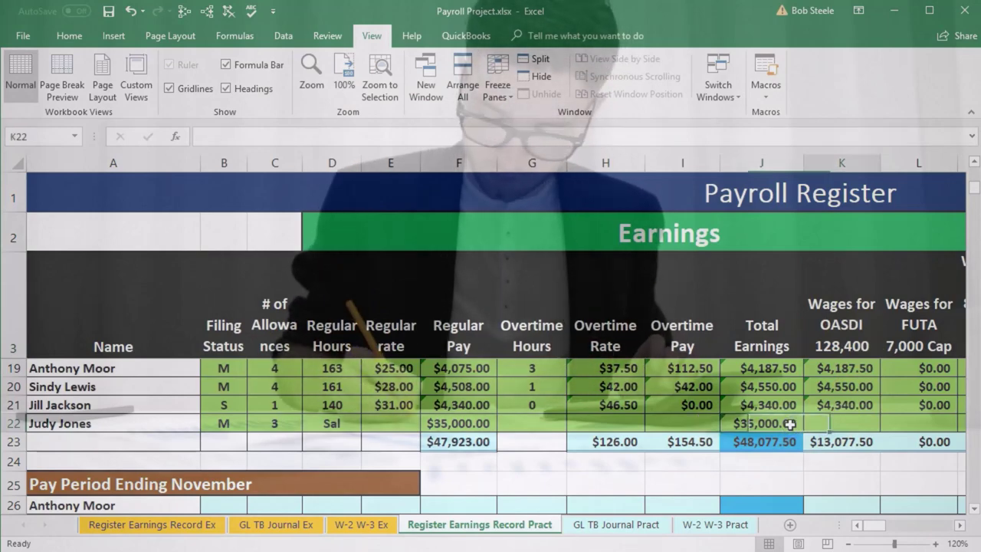
{"action": "key", "text": "Right"}
{"action": "key", "text": "Right"}
{"action": "key", "text": "Right"}
{"action": "key", "text": "Right"}
{"action": "key", "text": "Right"}
{"action": "key", "text": "Right"}
{"action": "key", "text": "Right"}
{"action": "key", "text": "Right"}
{"action": "key", "text": "Right"}
{"action": "key", "text": "Right"}
{"action": "key", "text": "Right"}
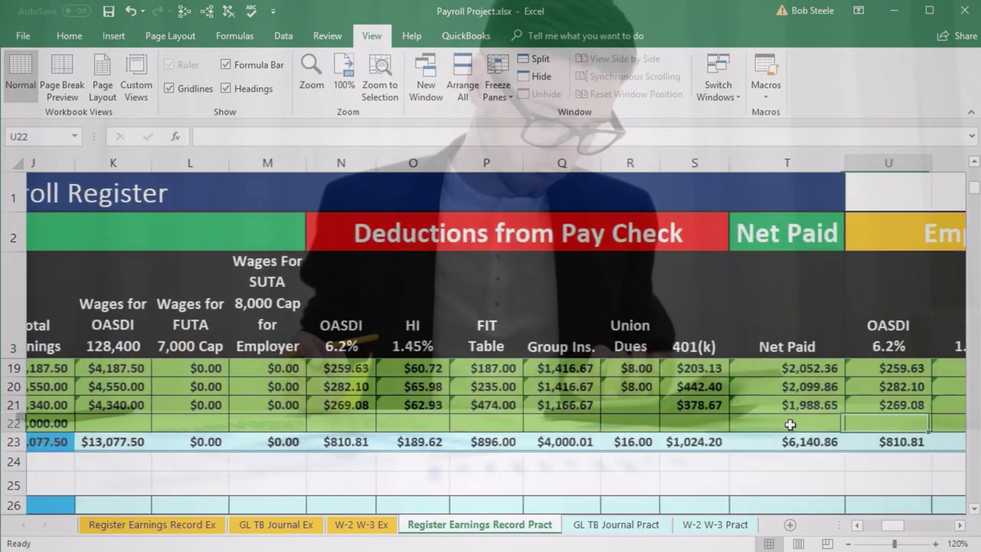
{"action": "key", "text": "Right"}
{"action": "key", "text": "Right"}
{"action": "key", "text": "Right"}
{"action": "key", "text": "Right"}
{"action": "key", "text": "Right"}
{"action": "key", "text": "Right"}
{"action": "key", "text": "Right"}
{"action": "key", "text": "Right"}
{"action": "key", "text": "Right"}
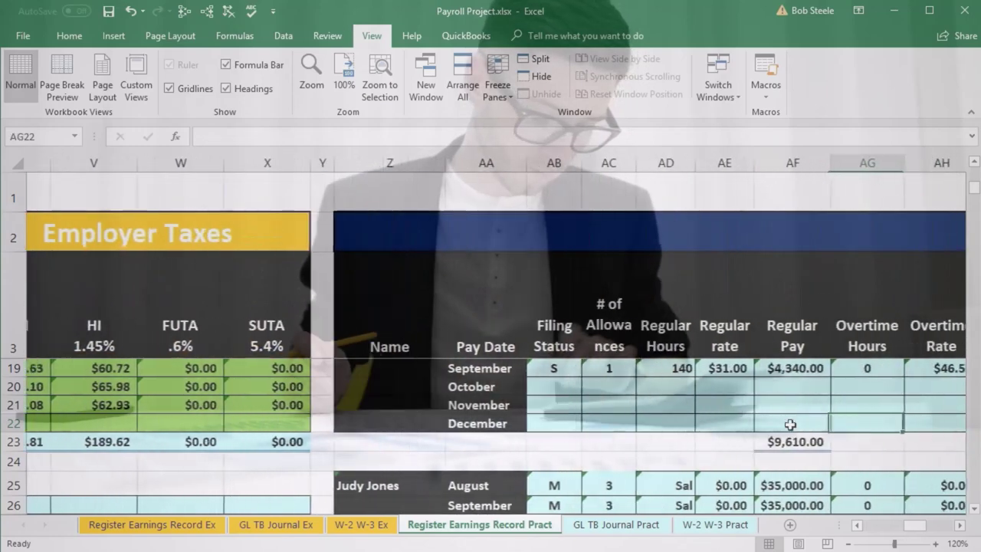
{"action": "key", "text": "Down"}
{"action": "key", "text": "Down"}
{"action": "key", "text": "Down"}
{"action": "key", "text": "Down"}
{"action": "key", "text": "Down"}
{"action": "key", "text": "Down"}
{"action": "key", "text": "Down"}
{"action": "key", "text": "Down"}
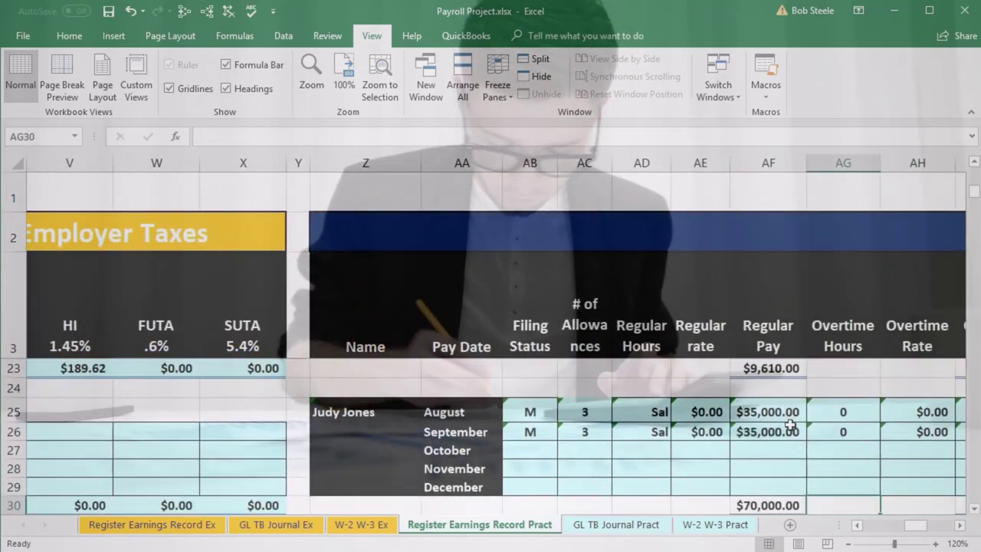
{"action": "key", "text": "Left"}
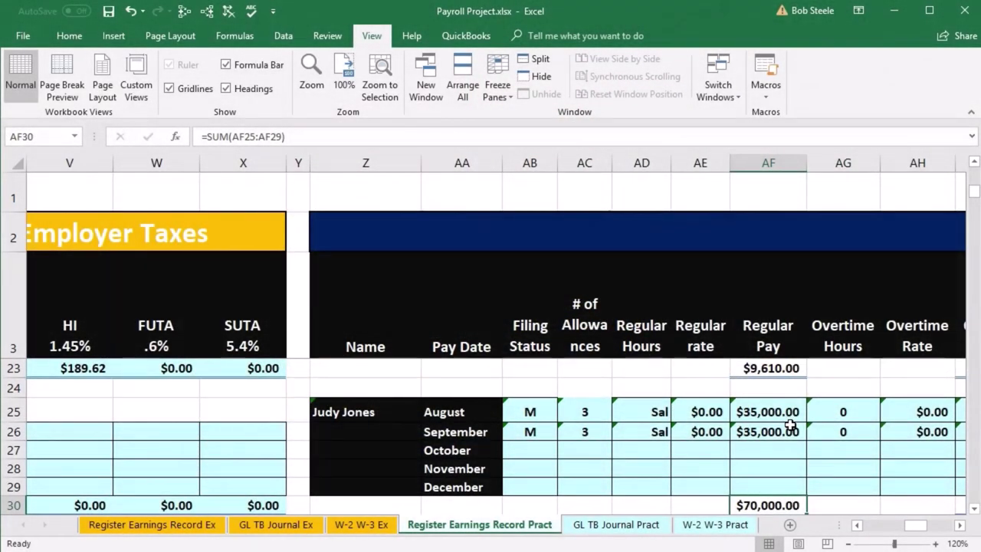
{"action": "key", "text": "Right"}
{"action": "key", "text": "Right"}
{"action": "key", "text": "Right"}
{"action": "key", "text": "Right"}
{"action": "key", "text": "Right"}
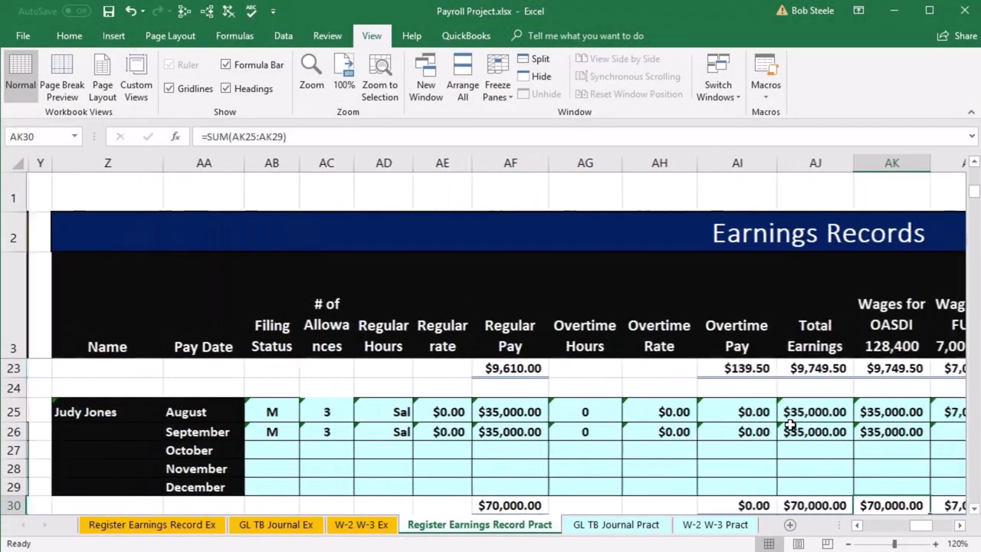
{"action": "key", "text": "Right"}
{"action": "key", "text": "Right"}
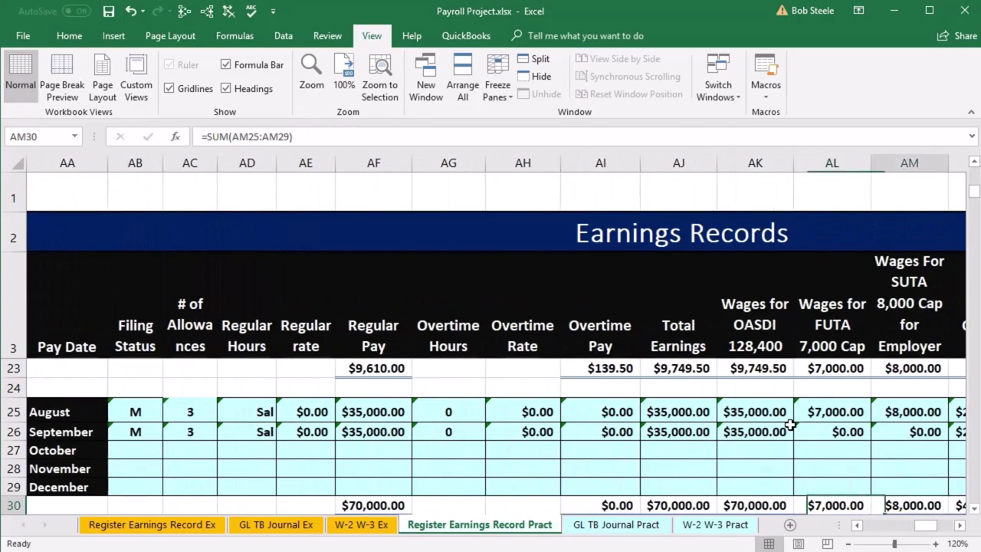
Step: Set the fourth employee's October wages for OASDI in K22 to =J22
{"action": "key", "text": "Left"}
{"action": "key", "text": "Left"}
{"action": "key", "text": "Left"}
{"action": "key", "text": "Left"}
{"action": "key", "text": "Left"}
{"action": "key", "text": "Left"}
{"action": "key", "text": "Left"}
{"action": "key", "text": "Left"}
{"action": "key", "text": "Left"}
{"action": "key", "text": "Left"}
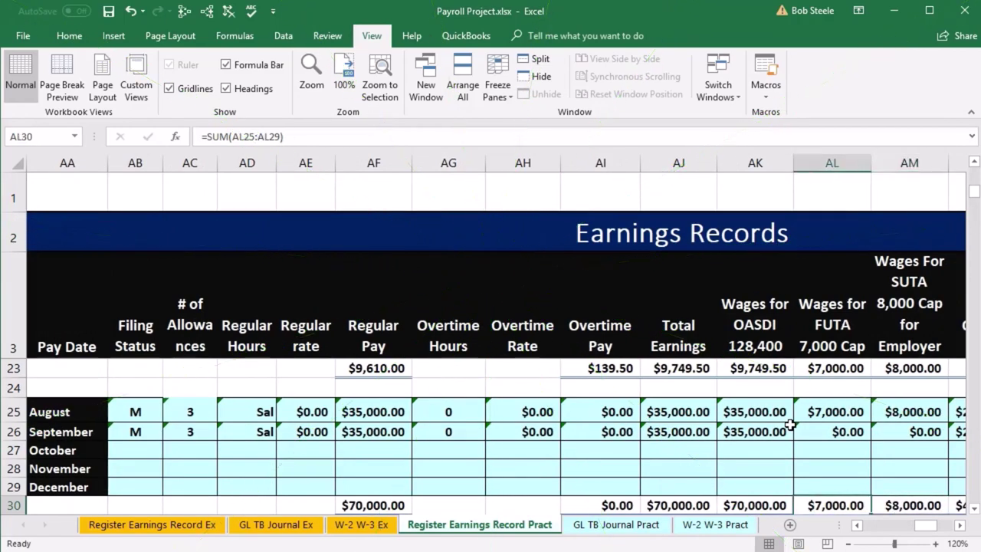
{"action": "key", "text": "Left"}
{"action": "key", "text": "Left"}
{"action": "key", "text": "Left"}
{"action": "key", "text": "Left"}
{"action": "key", "text": "Left"}
{"action": "key", "text": "Left"}
{"action": "key", "text": "Left"}
{"action": "key", "text": "Left"}
{"action": "key", "text": "Left"}
{"action": "key", "text": "Left"}
{"action": "key", "text": "Left"}
{"action": "key", "text": "Left"}
{"action": "key", "text": "Left"}
{"action": "key", "text": "Left"}
{"action": "key", "text": "Left"}
{"action": "key", "text": "Left"}
{"action": "key", "text": "Left"}
{"action": "key", "text": "Left"}
{"action": "key", "text": "Left"}
{"action": "key", "text": "Left"}
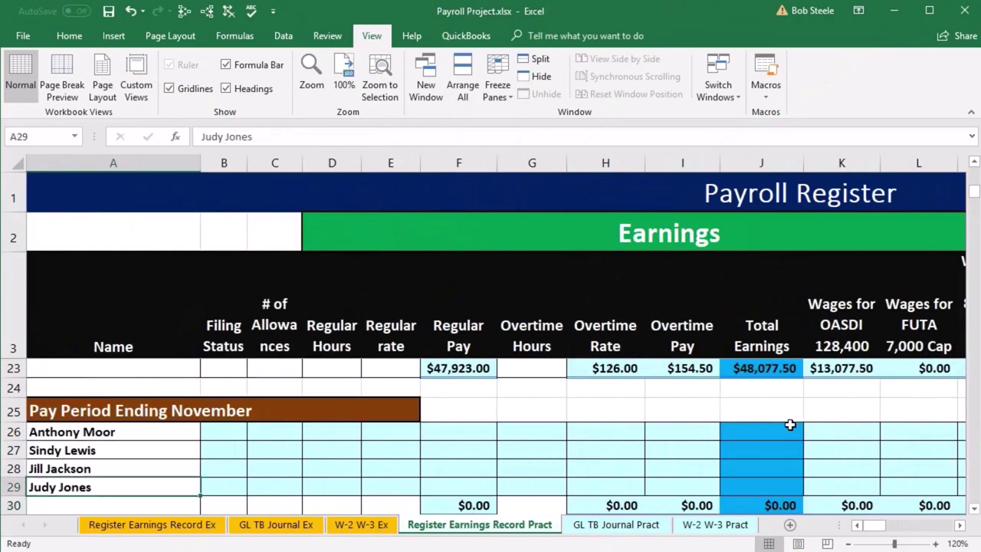
{"action": "key", "text": "Up"}
{"action": "key", "text": "Up"}
{"action": "key", "text": "Up"}
{"action": "key", "text": "Up"}
{"action": "key", "text": "Up"}
{"action": "key", "text": "Up"}
{"action": "key", "text": "Up"}
{"action": "key", "text": "Up"}
{"action": "key", "text": "Up"}
{"action": "key", "text": "Up"}
{"action": "key", "text": "Up"}
{"action": "key", "text": "Right"}
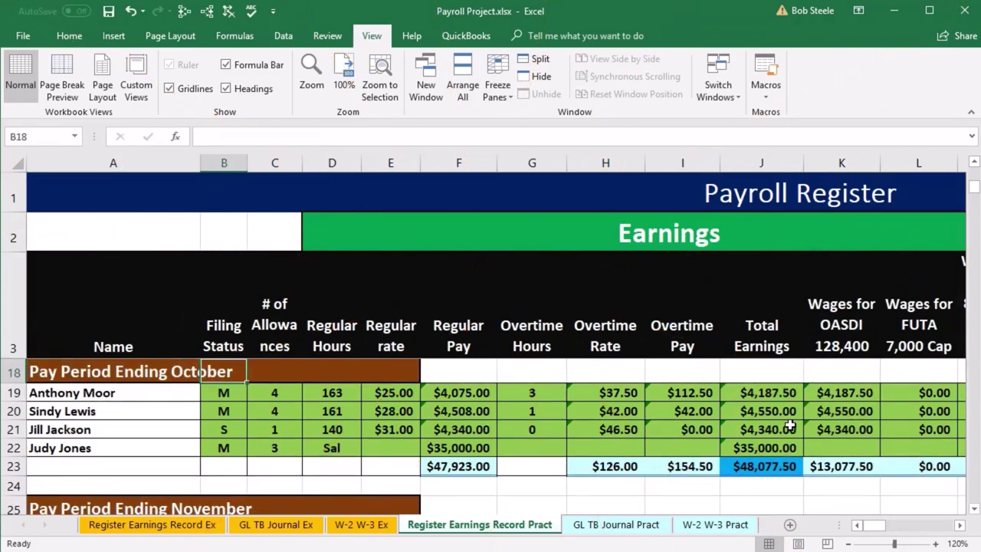
{"action": "key", "text": "Right"}
{"action": "key", "text": "Right"}
{"action": "key", "text": "Right"}
{"action": "key", "text": "Right"}
{"action": "key", "text": "Right"}
{"action": "key", "text": "Right"}
{"action": "key", "text": "Right"}
{"action": "key", "text": "Right"}
{"action": "key", "text": "Right"}
{"action": "key", "text": "Right"}
{"action": "key", "text": "Left"}
{"action": "key", "text": "Down"}
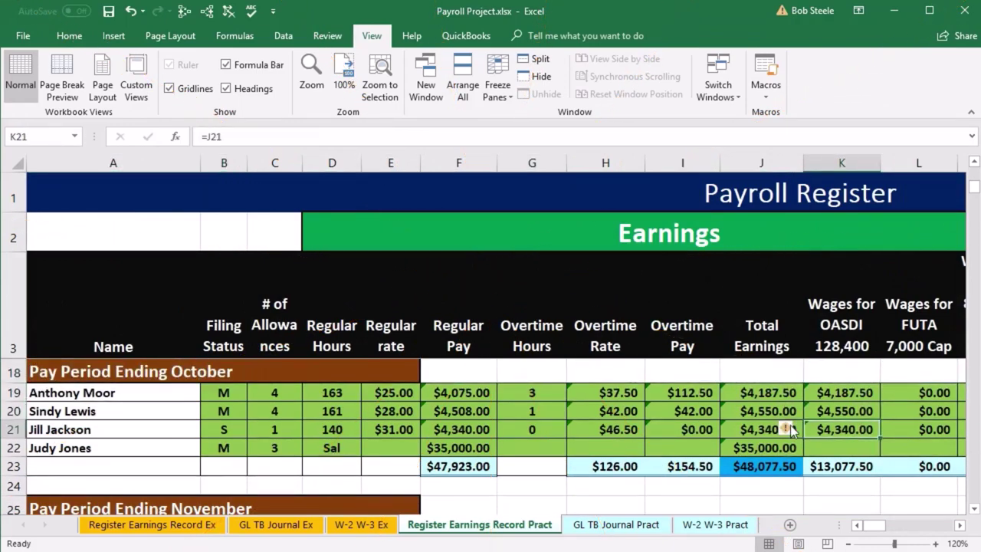
{"action": "type", "text": "=j22"}
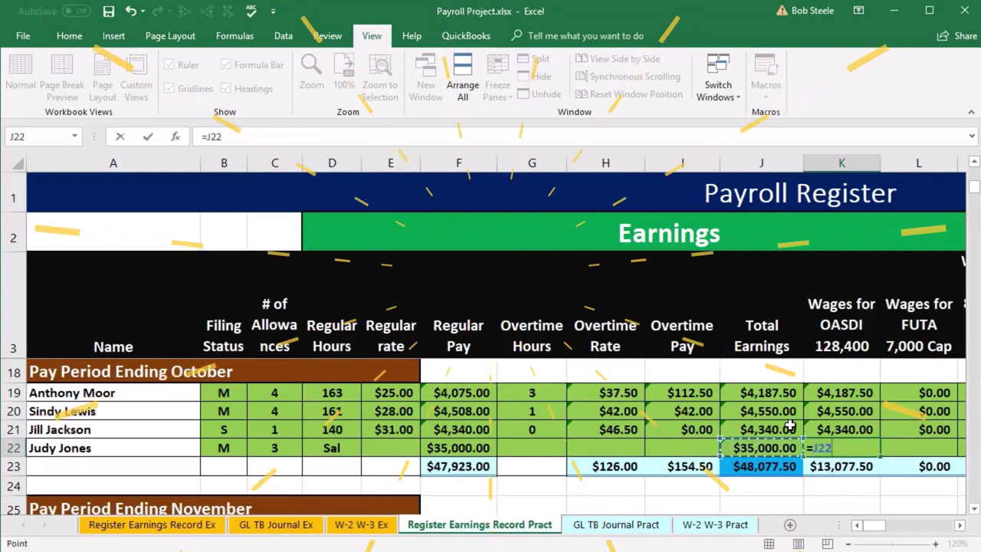
{"action": "key", "text": "Tab"}
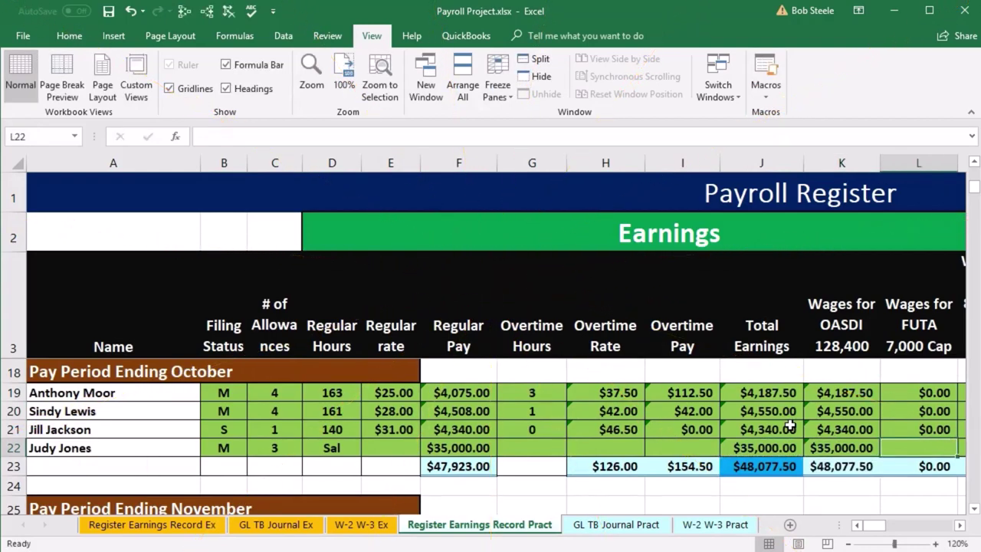
Step: Enter 0 for the fourth employee's October FUTA wages in L22 and SUTA wages in M22
{"action": "type", "text": "0"}
{"action": "key", "text": "Tab"}
{"action": "type", "text": "0"}
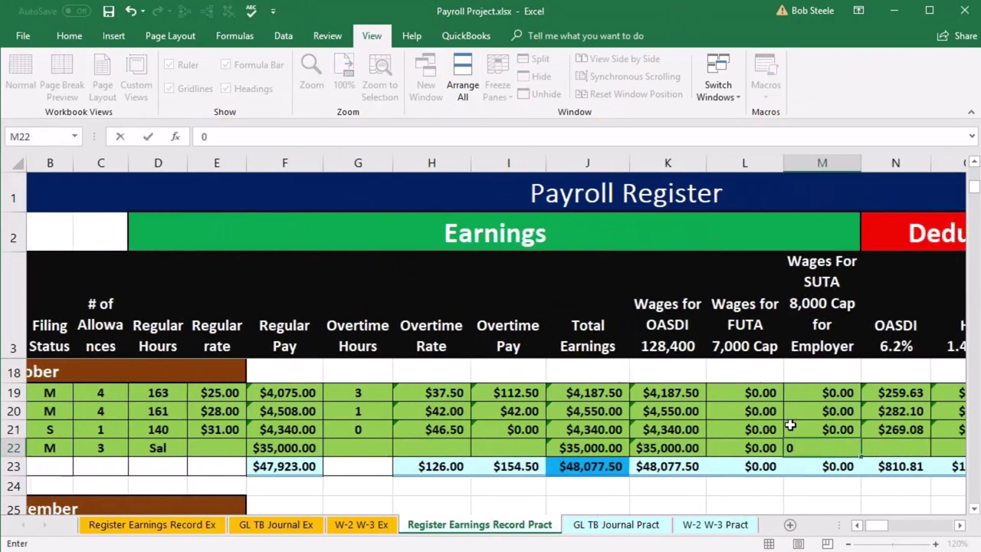
{"action": "key", "text": "Tab"}
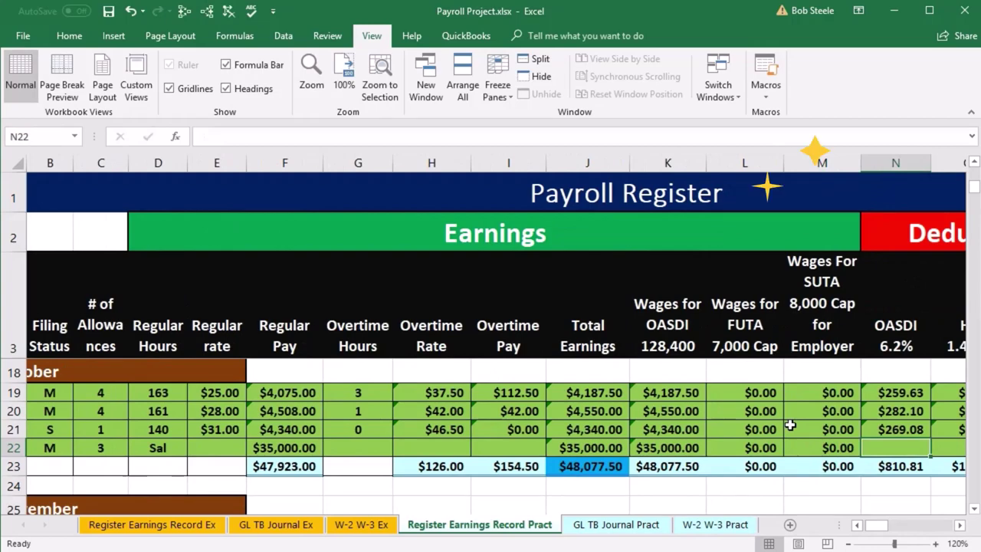
Step: Calculate the fourth employee's October OASDI deduction in N22 with =K22*.062
{"action": "type", "text": "="}
{"action": "key", "text": "Left"}
{"action": "key", "text": "Left"}
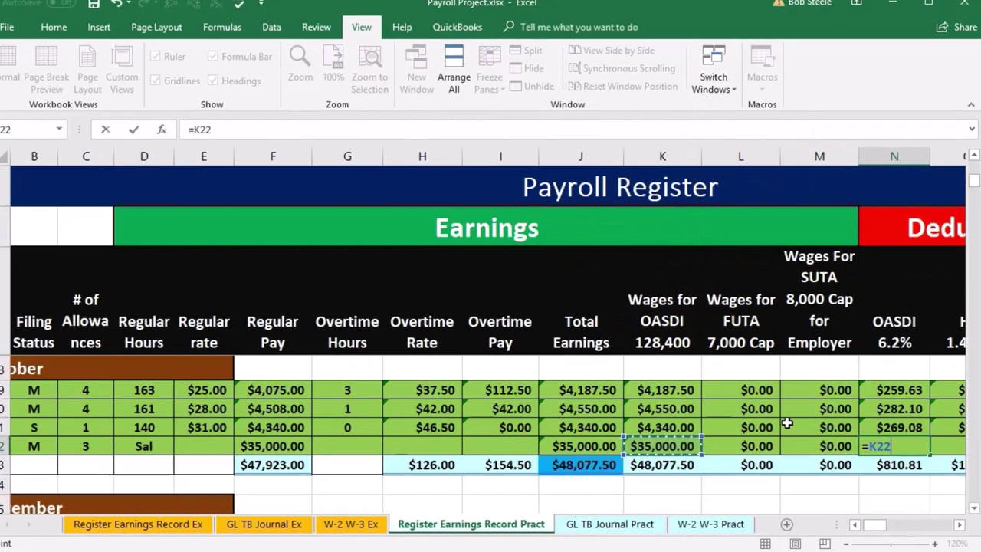
{"action": "type", "text": "*"}
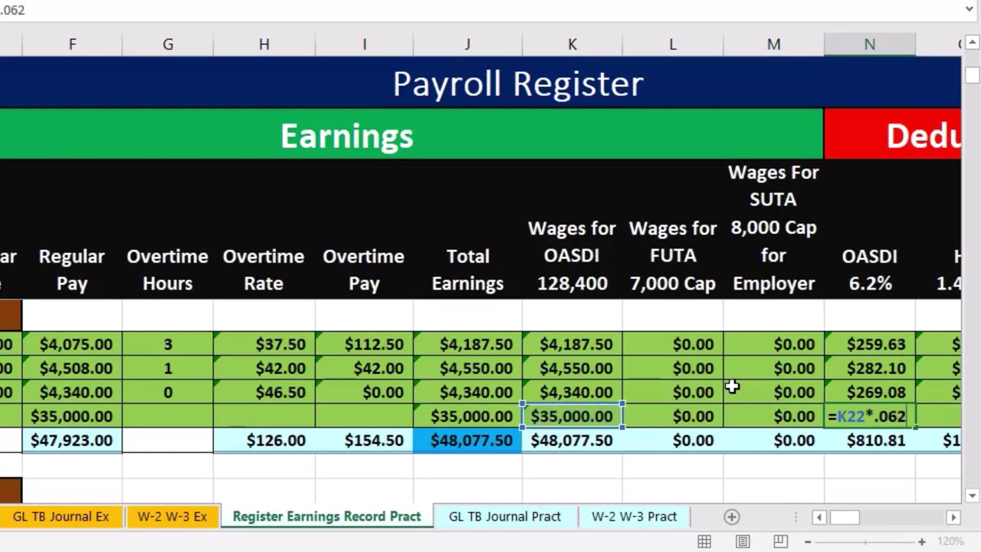
{"action": "key", "text": "Tab"}
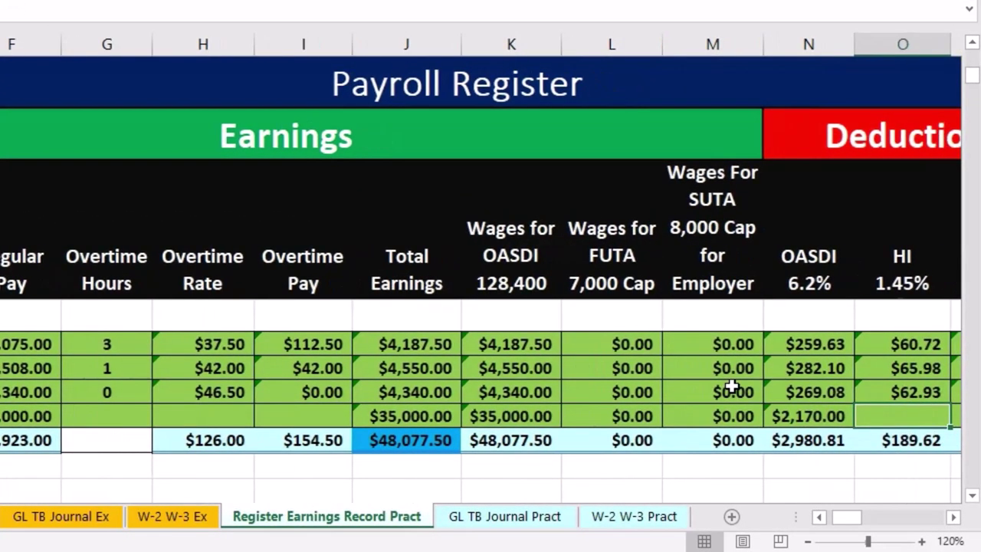
Step: Calculate the fourth employee's October HI deduction in O22 with =J22*.0145
{"action": "key", "text": "Left"}
{"action": "key", "text": "Left"}
{"action": "key", "text": "Left"}
{"action": "key", "text": "Left"}
{"action": "key", "text": "Left"}
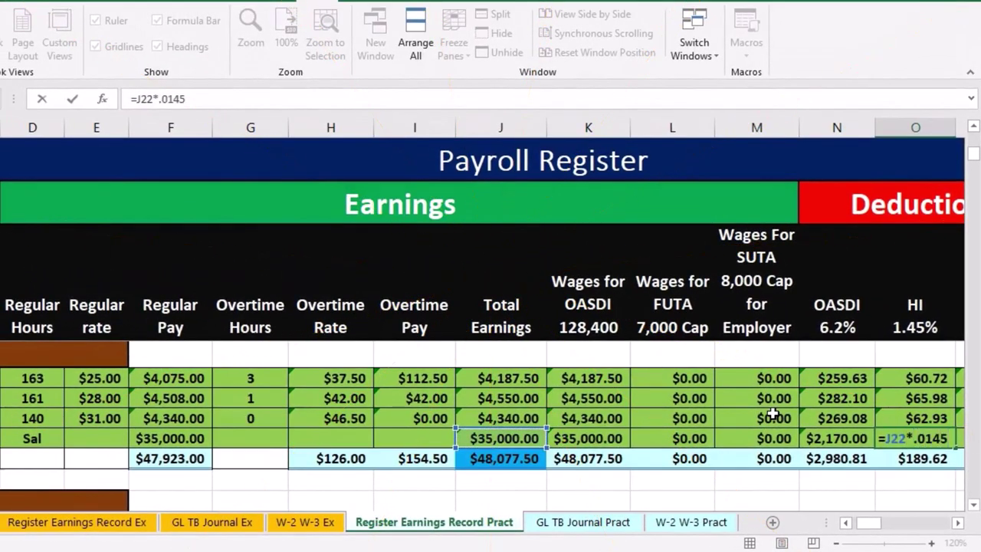
{"action": "key", "text": "Tab"}
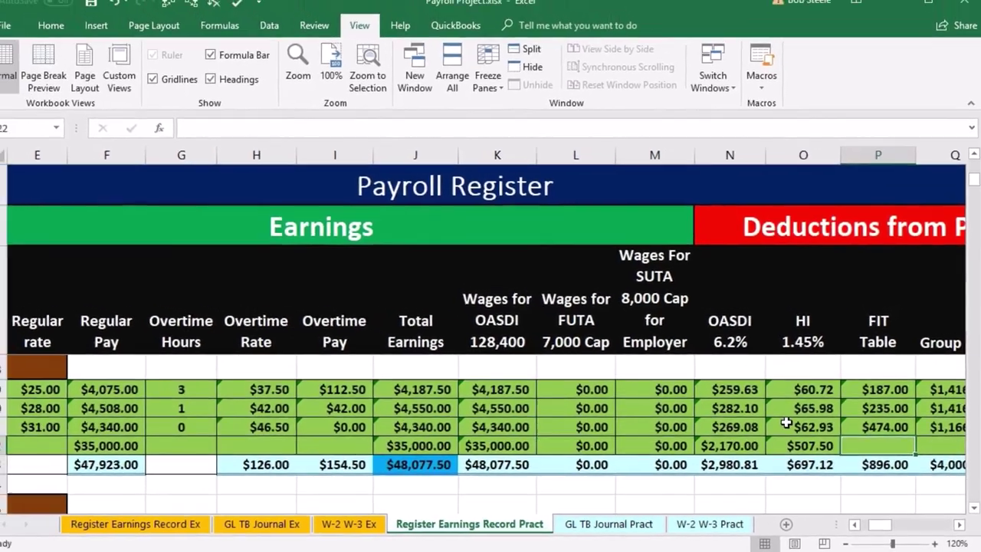
Step: Set the fourth employee's October FIT deduction in P22 to the prior period's amount with =P15
{"action": "type", "text": "="}
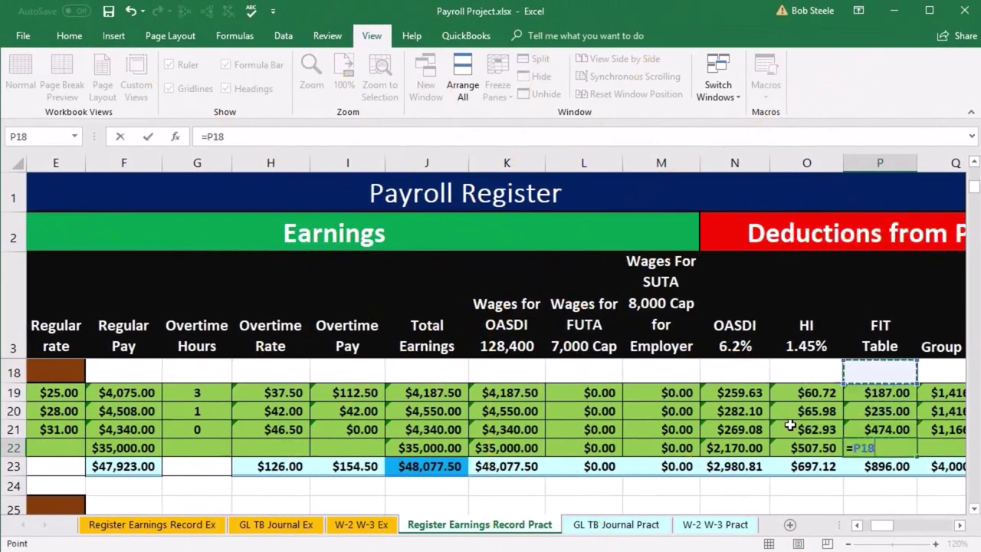
{"action": "key", "text": "Up"}
{"action": "key", "text": "Up"}
{"action": "key", "text": "Up"}
{"action": "key", "text": "Up"}
{"action": "key", "text": "Up"}
{"action": "key", "text": "Up"}
{"action": "key", "text": "Down"}
{"action": "key", "text": "Down"}
{"action": "key", "text": "Down"}
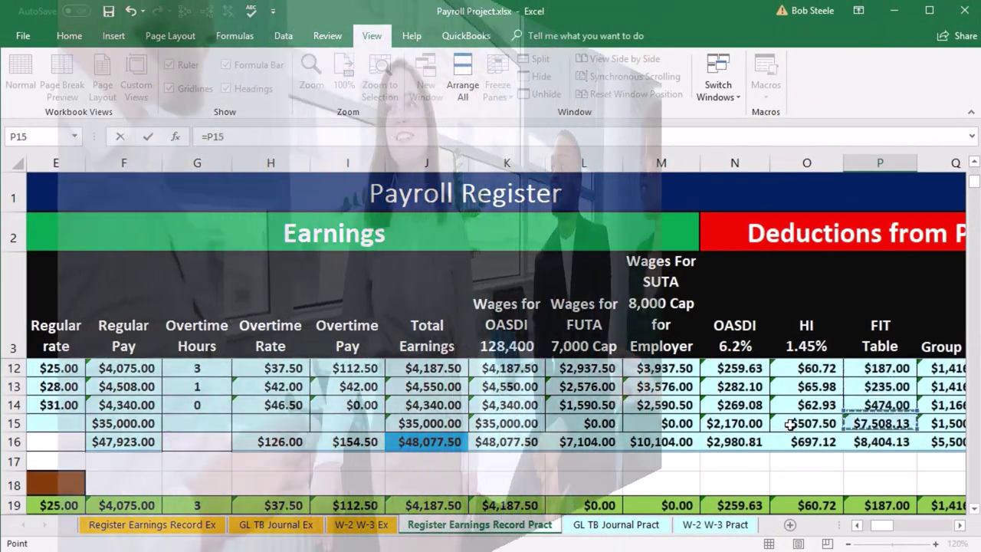
{"action": "key", "text": "Tab"}
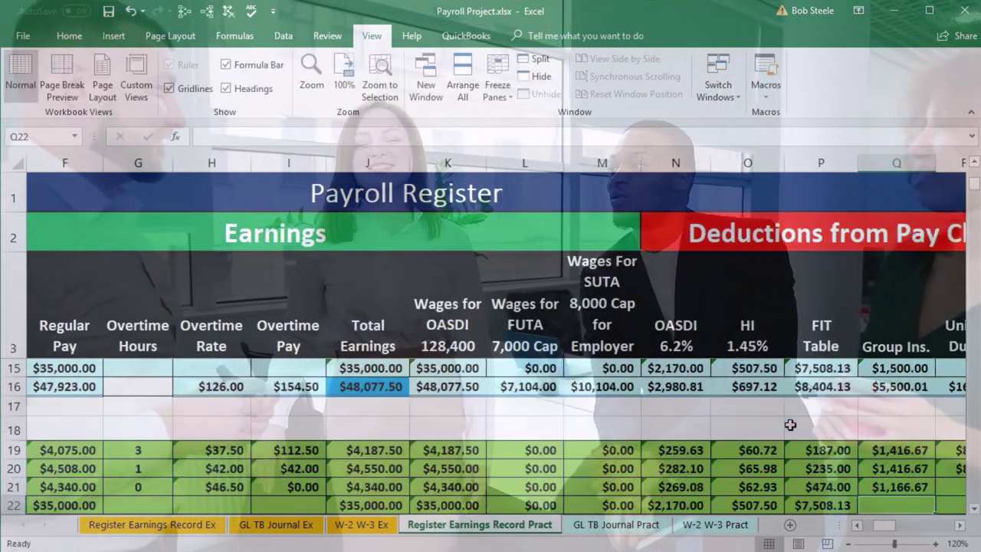
Step: Set the fourth employee's October group insurance deduction in Q22 to the prior period's amount with =Q15
{"action": "type", "text": "="}
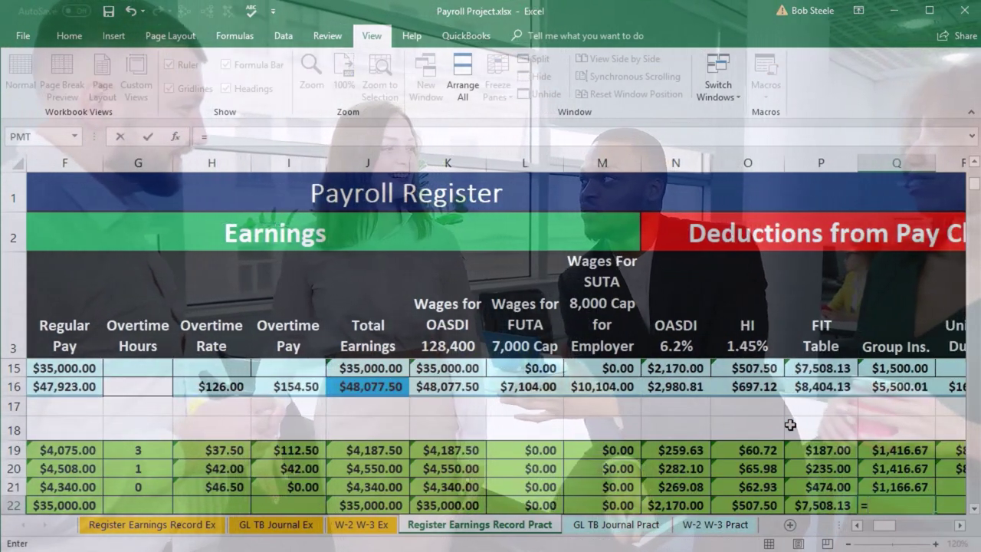
{"action": "key", "text": "Up"}
{"action": "key", "text": "Up"}
{"action": "key", "text": "Up"}
{"action": "key", "text": "Up"}
{"action": "key", "text": "Up"}
{"action": "key", "text": "Up"}
{"action": "key", "text": "Up"}
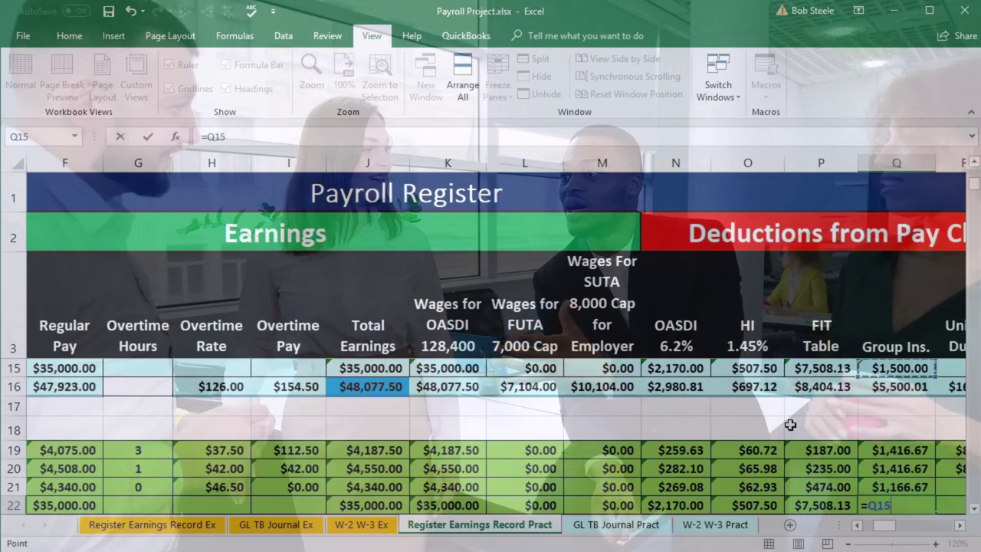
{"action": "key", "text": "Tab"}
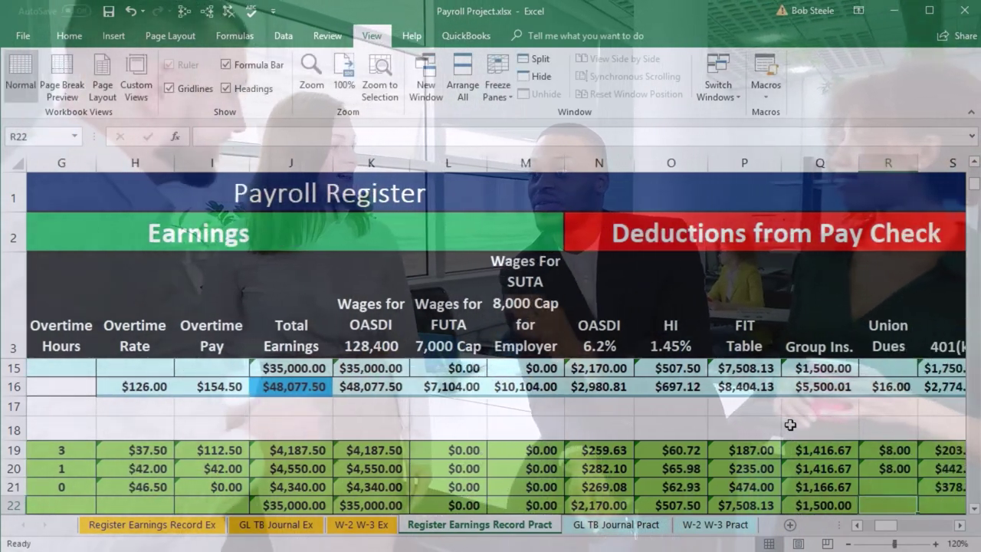
Step: Set the fourth employee's October 401(k) deduction in S22 to the prior period's amount with =S15
{"action": "key", "text": "Tab"}
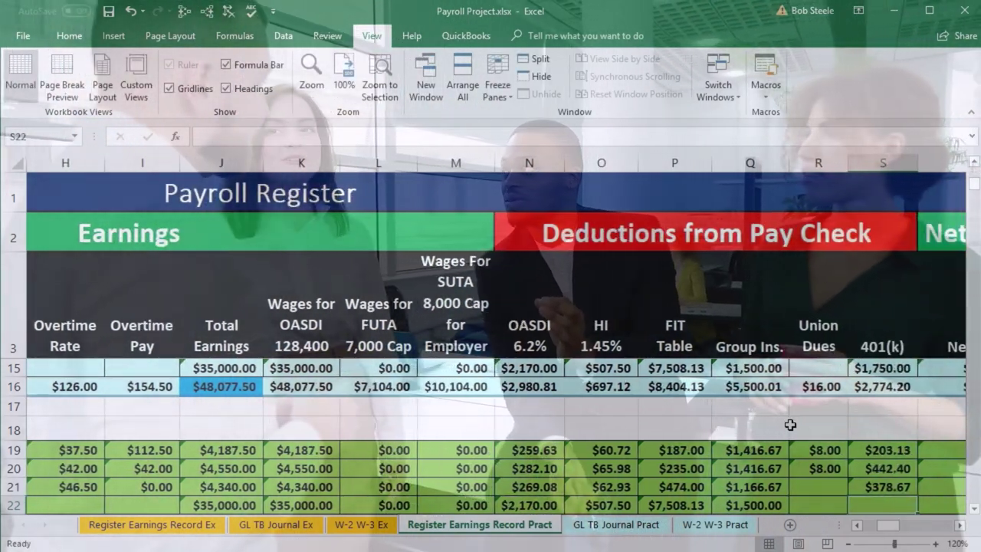
{"action": "type", "text": "="}
{"action": "key", "text": "Up"}
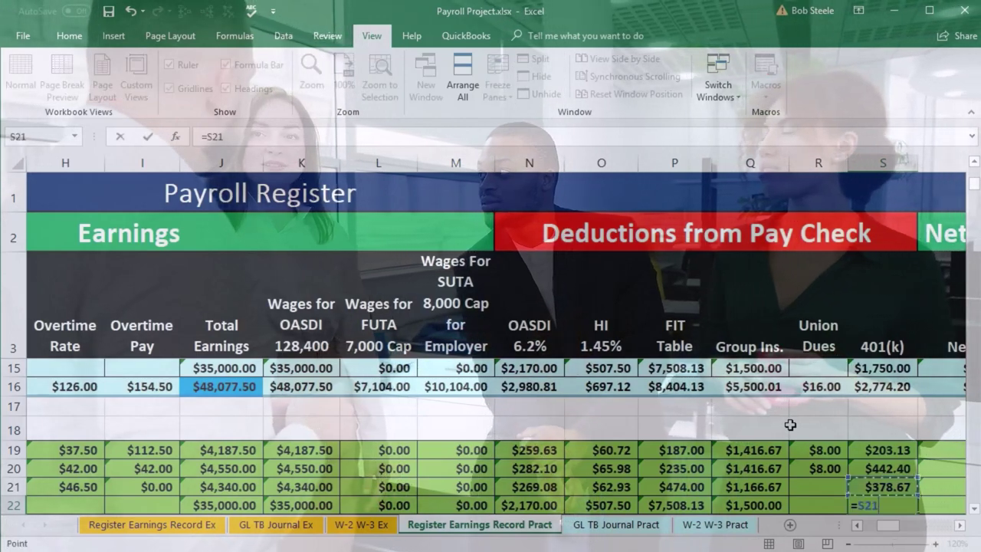
{"action": "key", "text": "Up"}
{"action": "key", "text": "Up"}
{"action": "key", "text": "Up"}
{"action": "key", "text": "Up"}
{"action": "key", "text": "Up"}
{"action": "key", "text": "Up"}
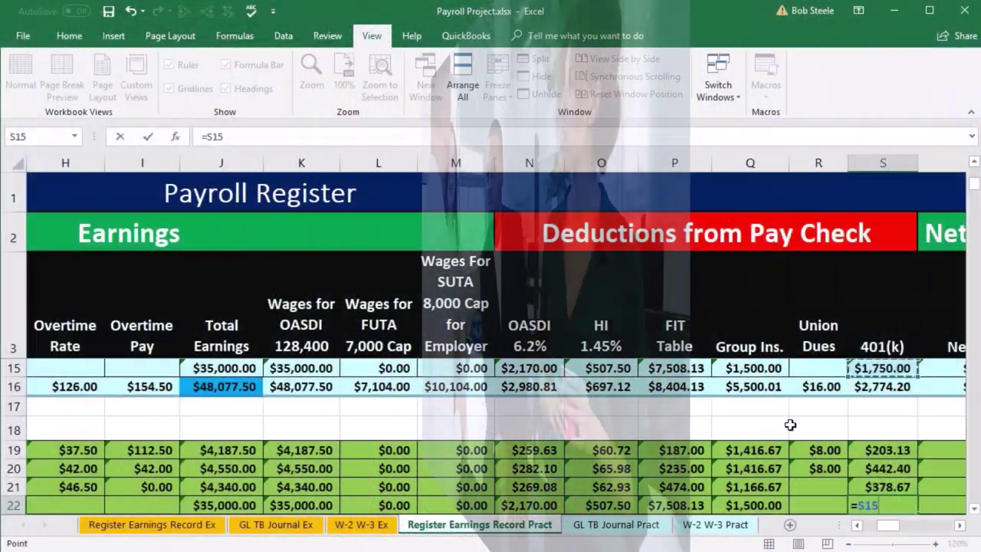
{"action": "key", "text": "Tab"}
Step: Calculate the fourth employee's October net pay in T22 with =J22-SUM(N22:S22)
{"action": "key", "text": "Down"}
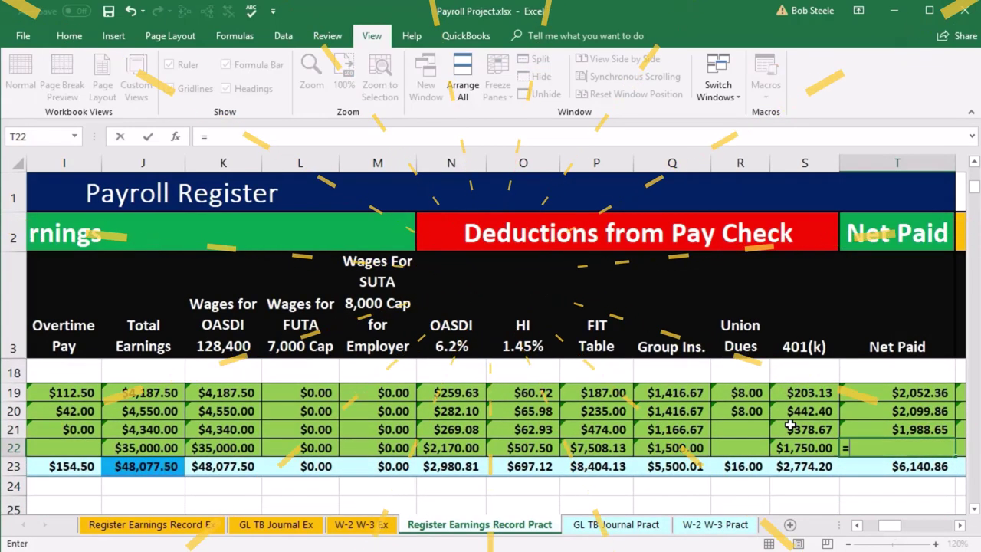
{"action": "type", "text": "=J22"}
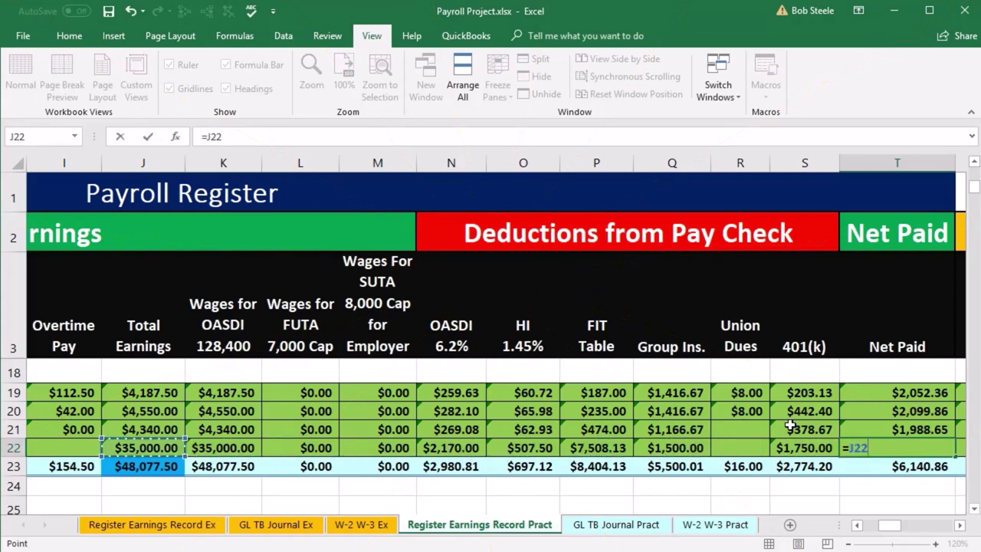
{"action": "type", "text": "-sum"}
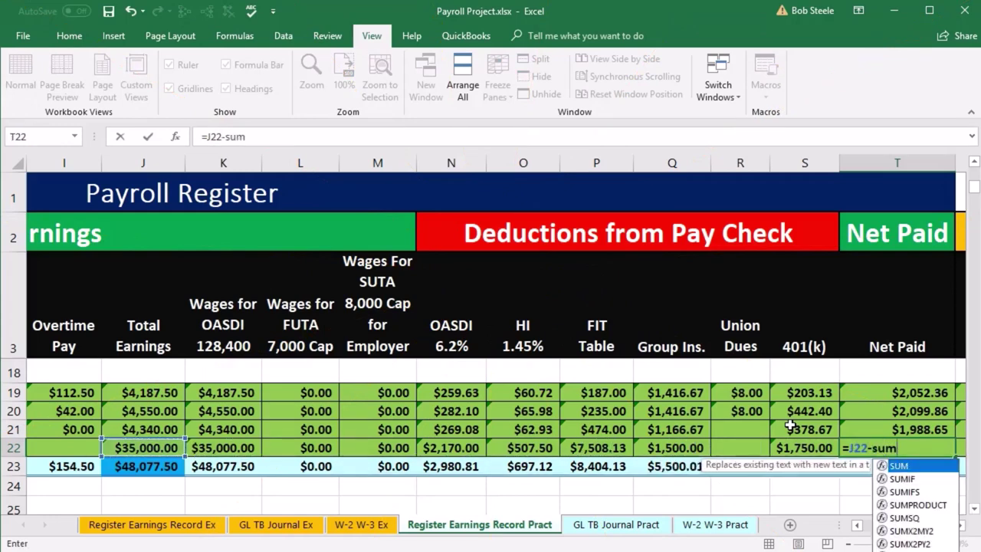
{"action": "type", "text": "("}
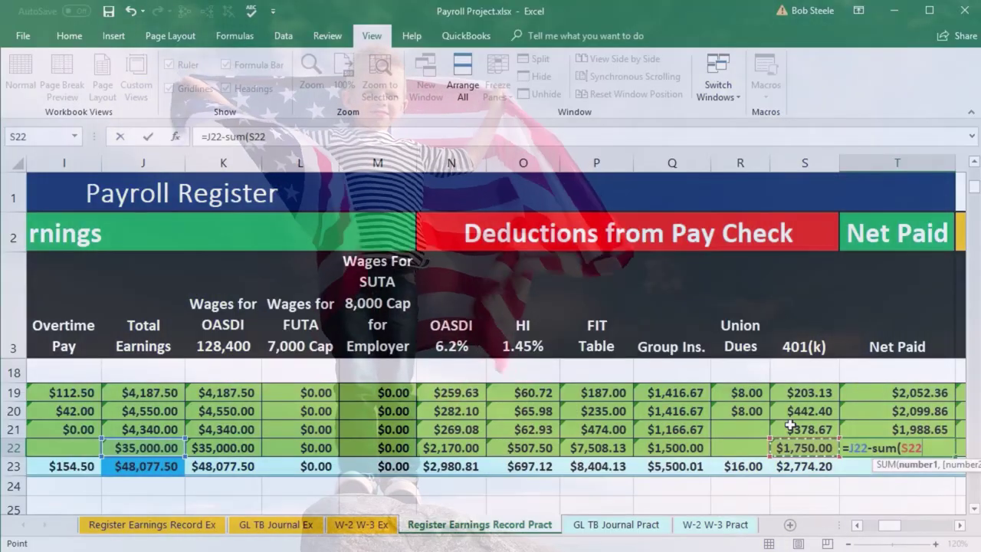
{"action": "key", "text": "shift+Left"}
{"action": "left_click_drag", "start_coordinate": [671, 447], "coordinate": [451, 447]}
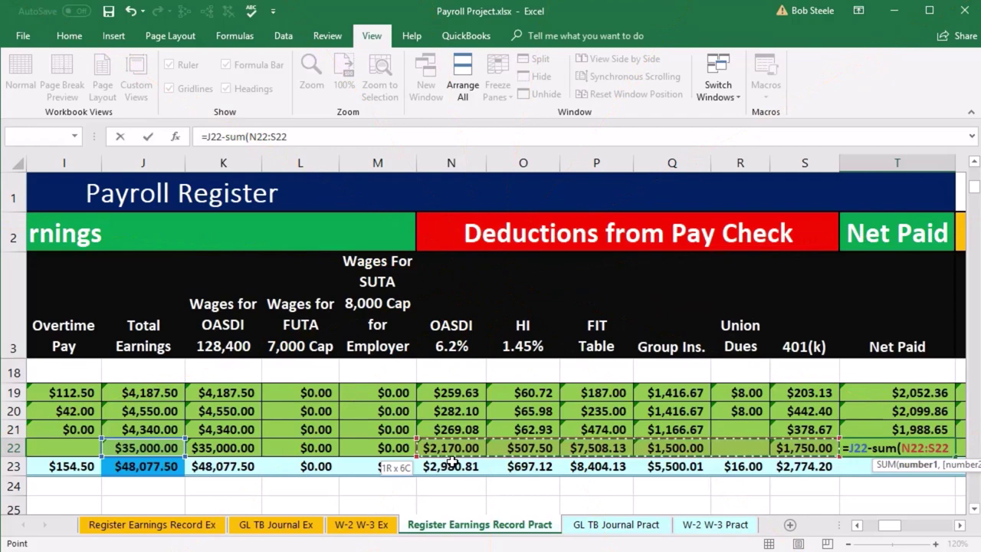
{"action": "type", "text": ")"}
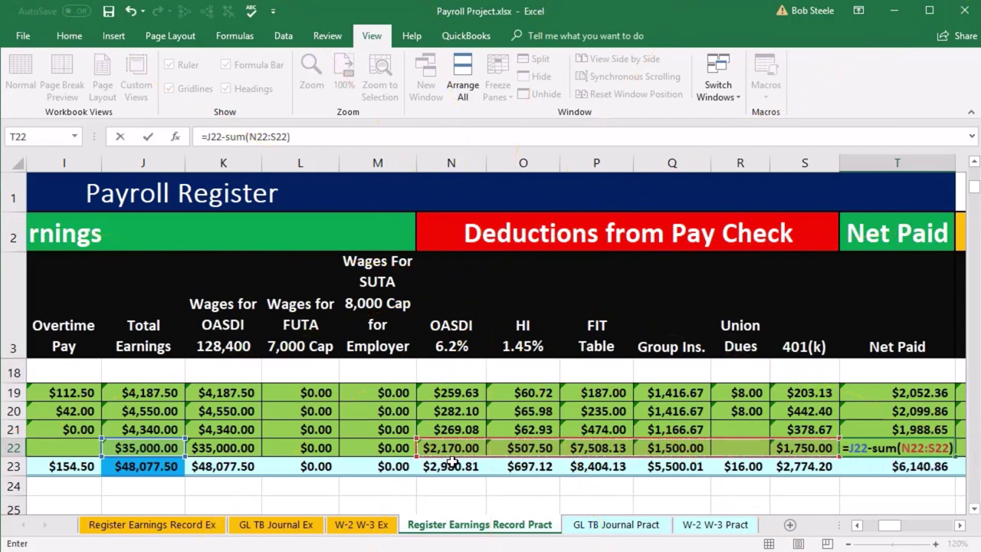
{"action": "key", "text": "Return"}
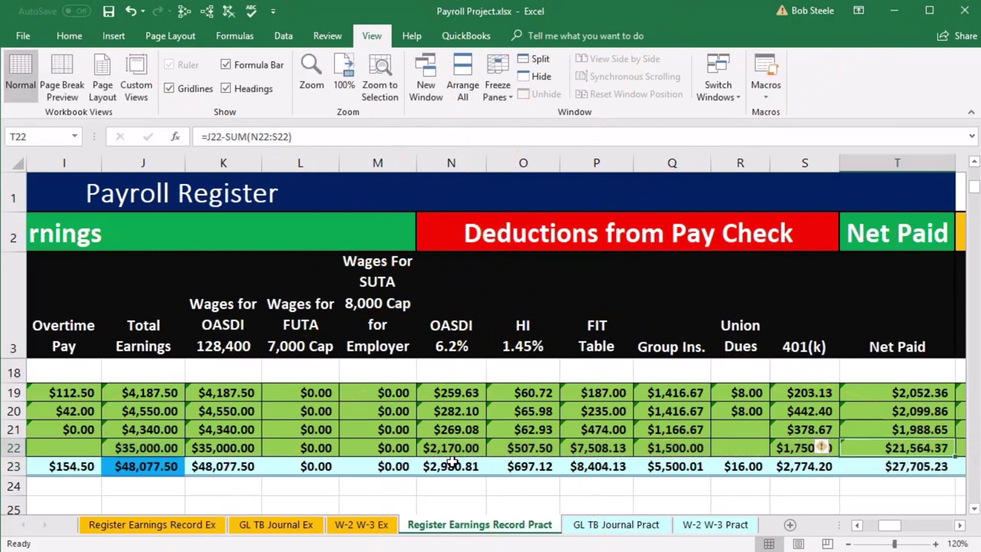
Step: Calculate the employer's October OASDI tax for the fourth employee in U22 with =K22*.062
{"action": "key", "text": "Right"}
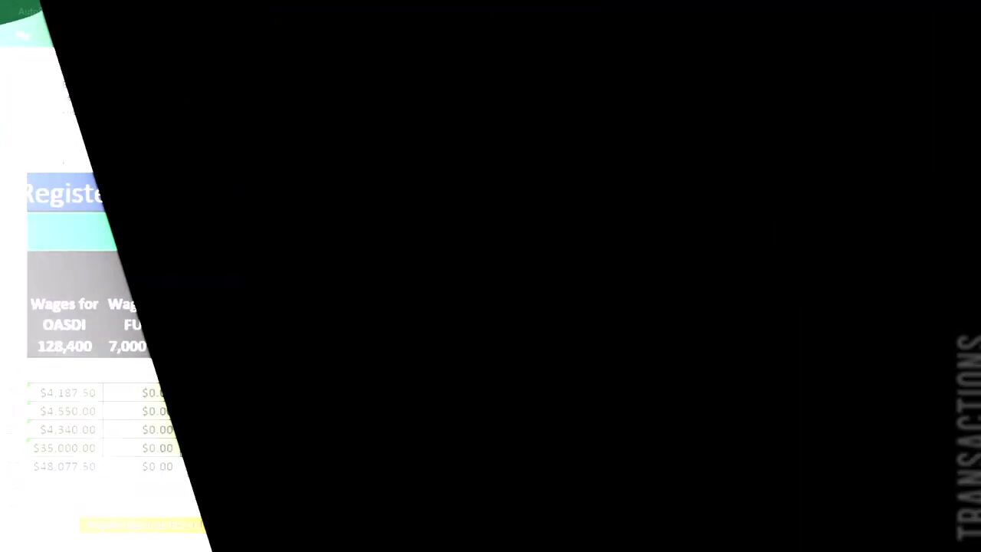
{"action": "type", "text": "="}
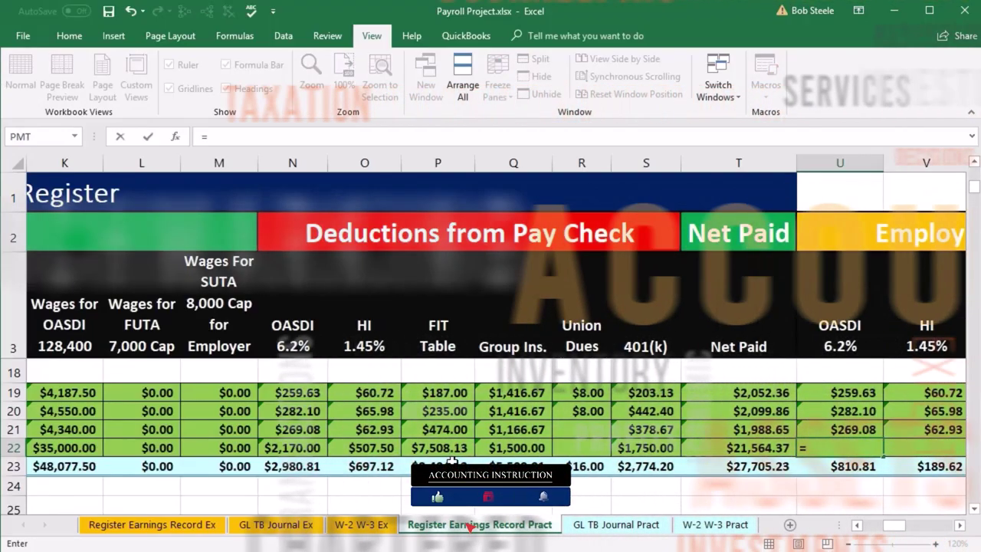
{"action": "key", "text": "Left"}
{"action": "key", "text": "Left"}
{"action": "key", "text": "Left"}
{"action": "key", "text": "Left"}
{"action": "key", "text": "Left"}
{"action": "key", "text": "Left"}
{"action": "key", "text": "Left"}
{"action": "key", "text": "Left"}
{"action": "key", "text": "Left"}
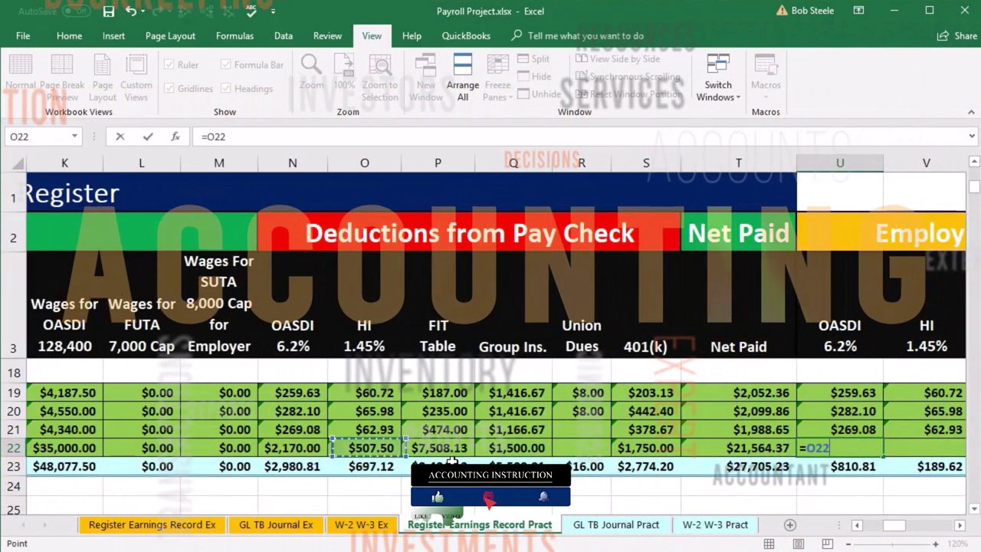
{"action": "key", "text": "Left"}
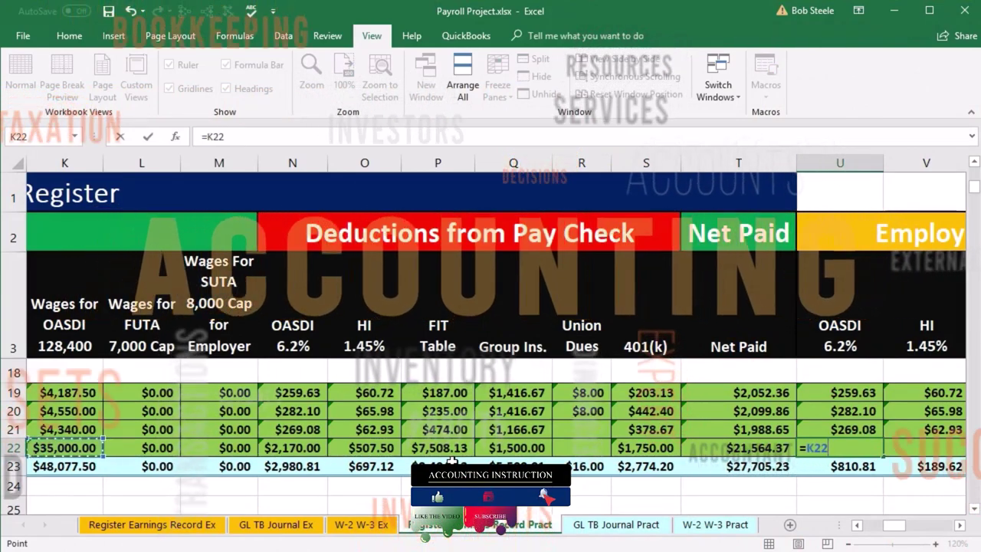
{"action": "type", "text": "*.062"}
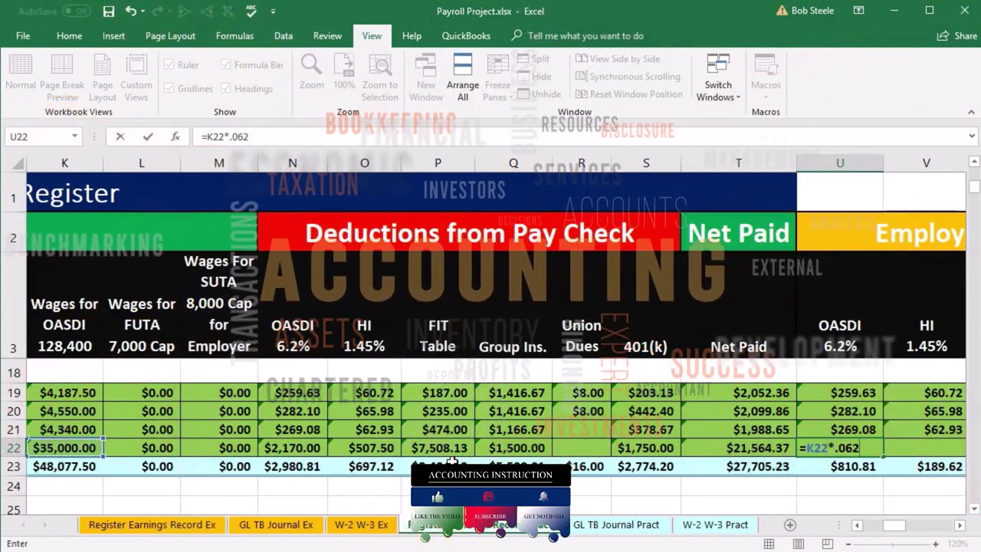
{"action": "key", "text": "Tab"}
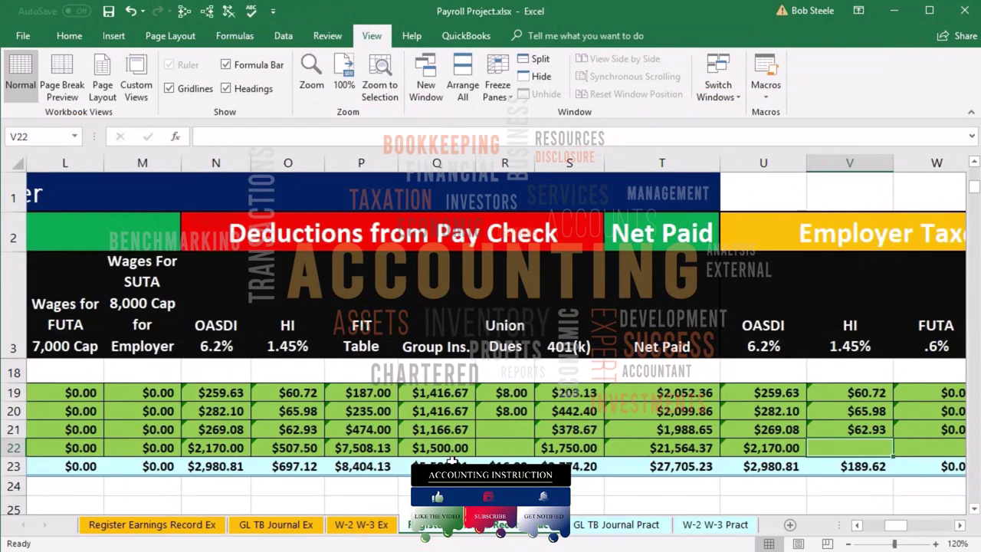
Step: Calculate the employer's October HI tax for the fourth employee in V22 with =J22*.0145
{"action": "type", "text": "="}
{"action": "key", "text": "Left"}
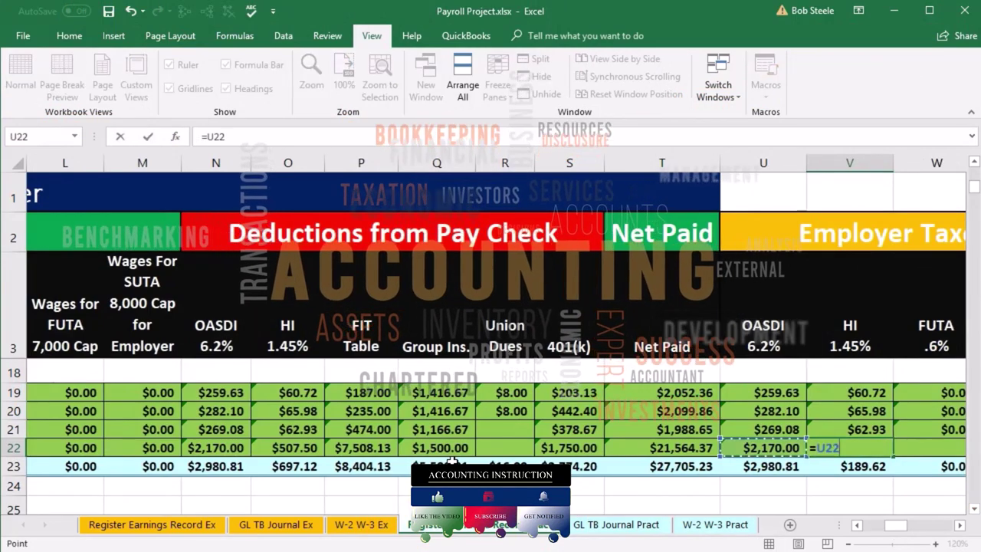
{"action": "key", "text": "Left"}
{"action": "key", "text": "Left"}
{"action": "key", "text": "Left"}
{"action": "key", "text": "Left"}
{"action": "key", "text": "Left"}
{"action": "key", "text": "Left"}
{"action": "key", "text": "Left"}
{"action": "key", "text": "Left"}
{"action": "key", "text": "Left"}
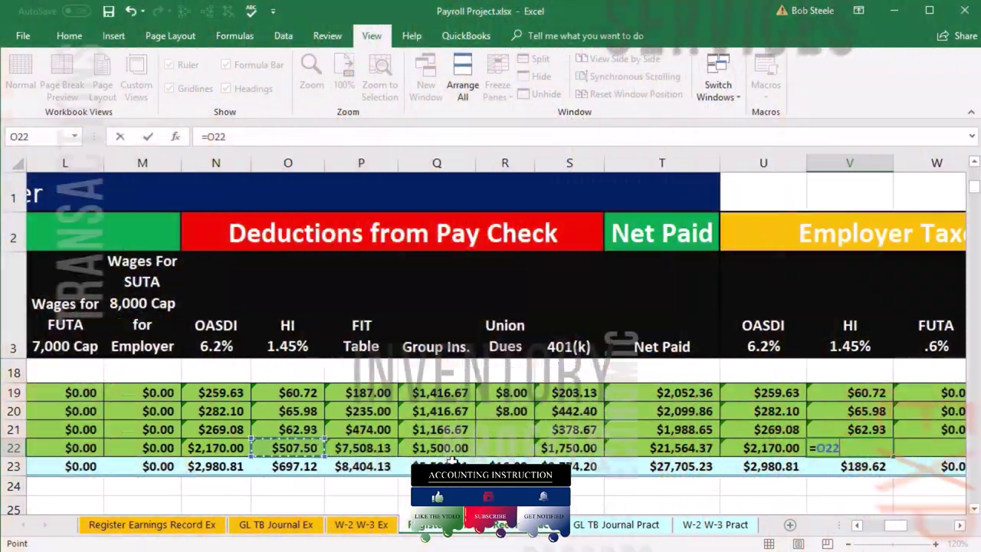
{"action": "key", "text": "Left"}
{"action": "key", "text": "Left"}
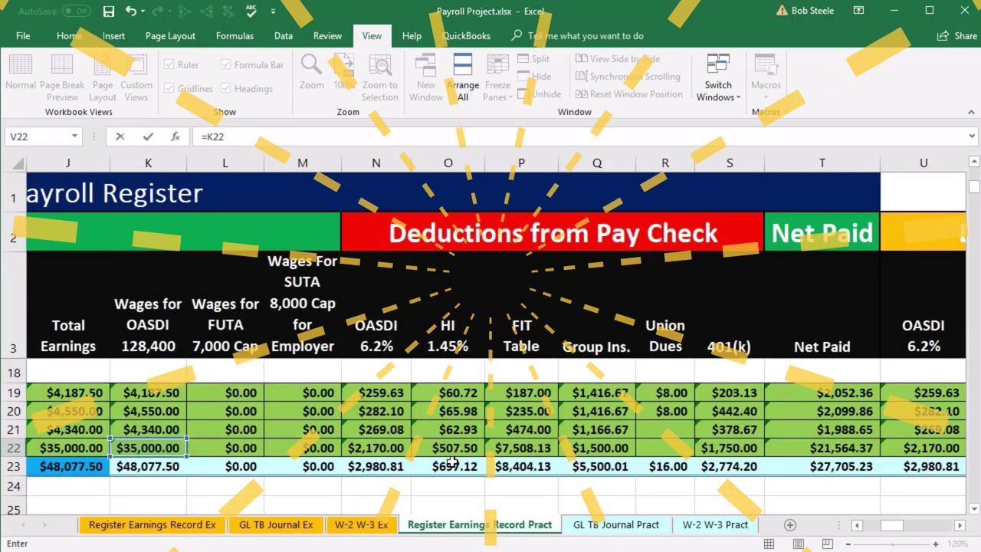
{"action": "key", "text": "BackSpace"}
{"action": "key", "text": "BackSpace"}
{"action": "key", "text": "BackSpace"}
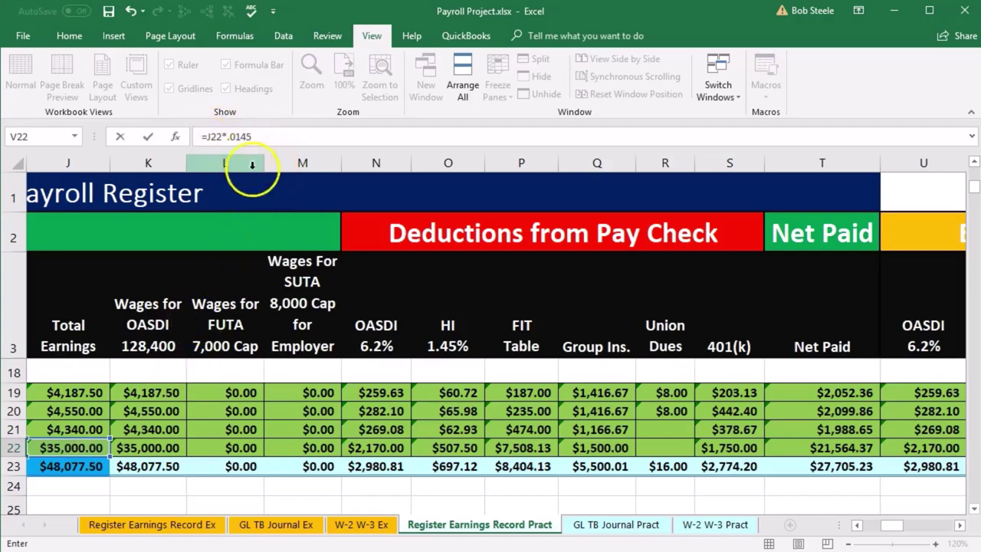
{"action": "key", "text": "Tab"}
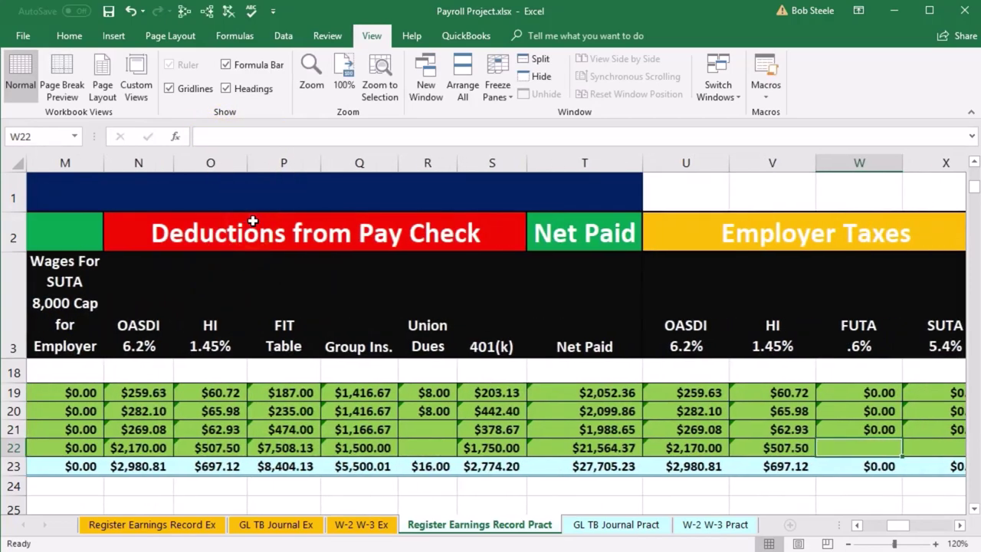
Step: Calculate the employer's October FUTA tax for the fourth employee in W22 with =L22*.006
{"action": "type", "text": "="}
{"action": "key", "text": "Left"}
{"action": "key", "text": "Left"}
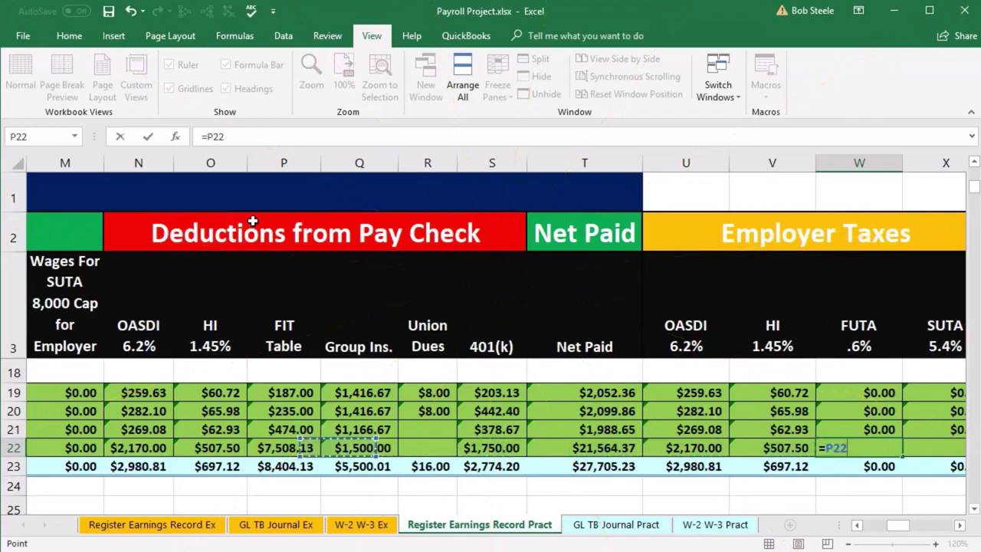
{"action": "key", "text": "Left"}
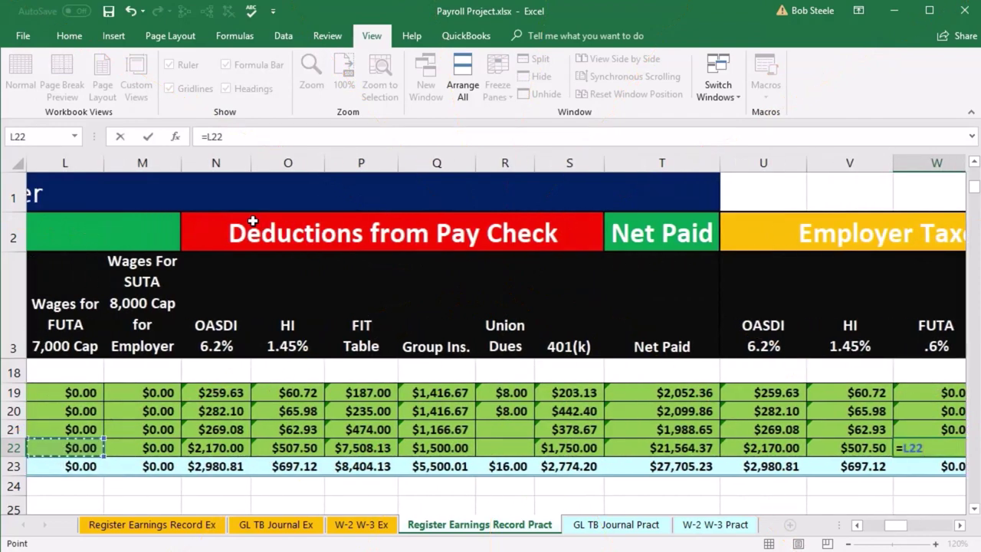
{"action": "type", "text": "*.006"}
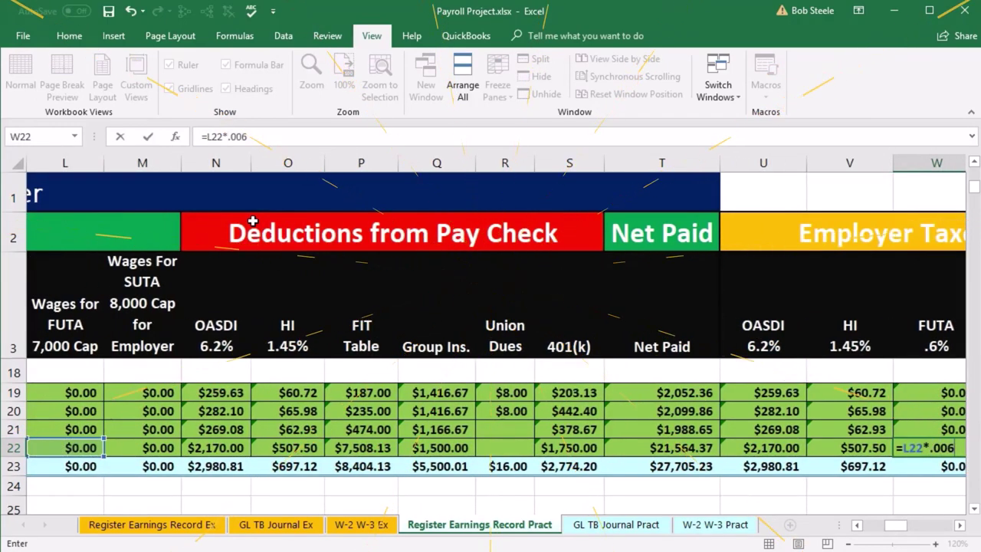
{"action": "key", "text": "Tab"}
Step: Calculate the employer's October SUTA tax for the fourth employee in X22 with =M22*.054
{"action": "type", "text": "="}
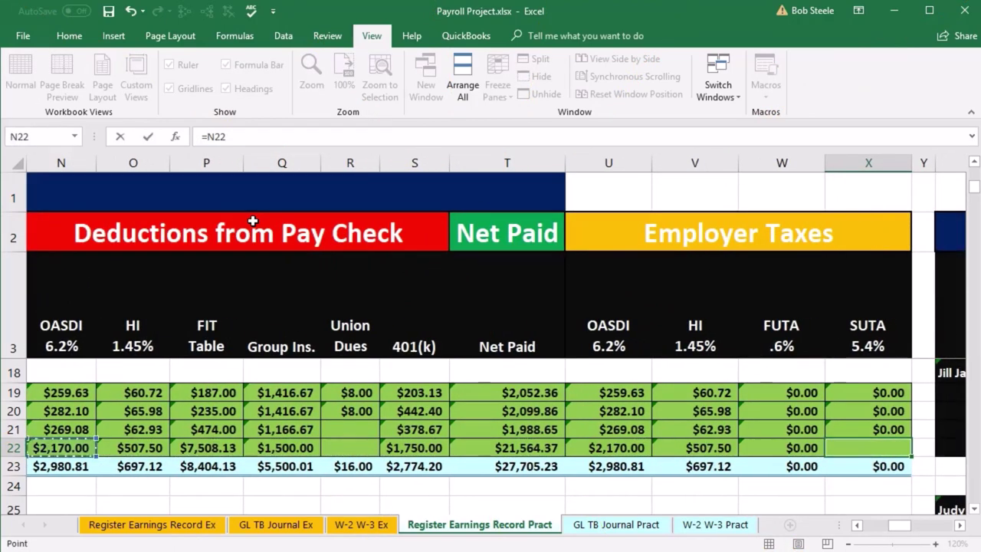
{"action": "key", "text": "Left"}
{"action": "type", "text": "*.0"}
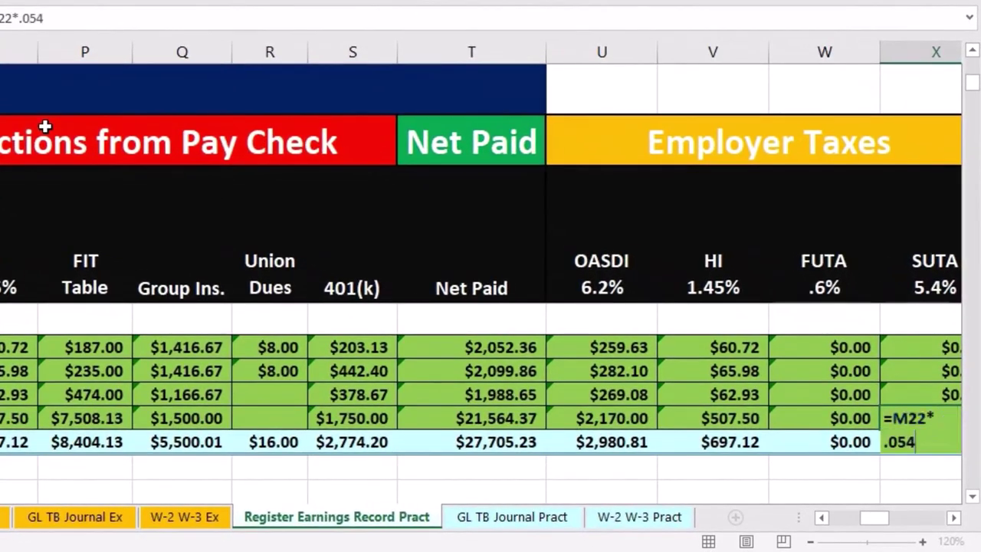
{"action": "key", "text": "Tab"}
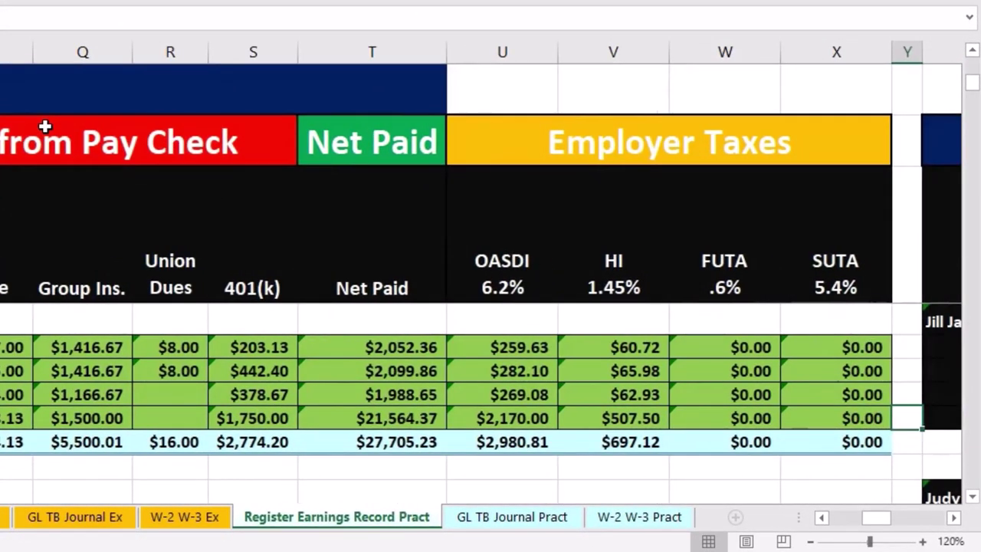
Step: Review the October rows across the register, from employee names and earnings through deductions, net pay and employer taxes
{"action": "key", "text": "Left"}
{"action": "key", "text": "Left"}
{"action": "key", "text": "Left"}
{"action": "key", "text": "Left"}
{"action": "key", "text": "Left"}
{"action": "key", "text": "Left"}
{"action": "key", "text": "Left"}
{"action": "key", "text": "Left"}
{"action": "key", "text": "Left"}
{"action": "key", "text": "Left"}
{"action": "key", "text": "Left"}
{"action": "key", "text": "Left"}
{"action": "key", "text": "Left"}
{"action": "key", "text": "Left"}
{"action": "key", "text": "Left"}
{"action": "key", "text": "Left"}
{"action": "key", "text": "Left"}
{"action": "key", "text": "Left"}
{"action": "key", "text": "Left"}
{"action": "key", "text": "Left"}
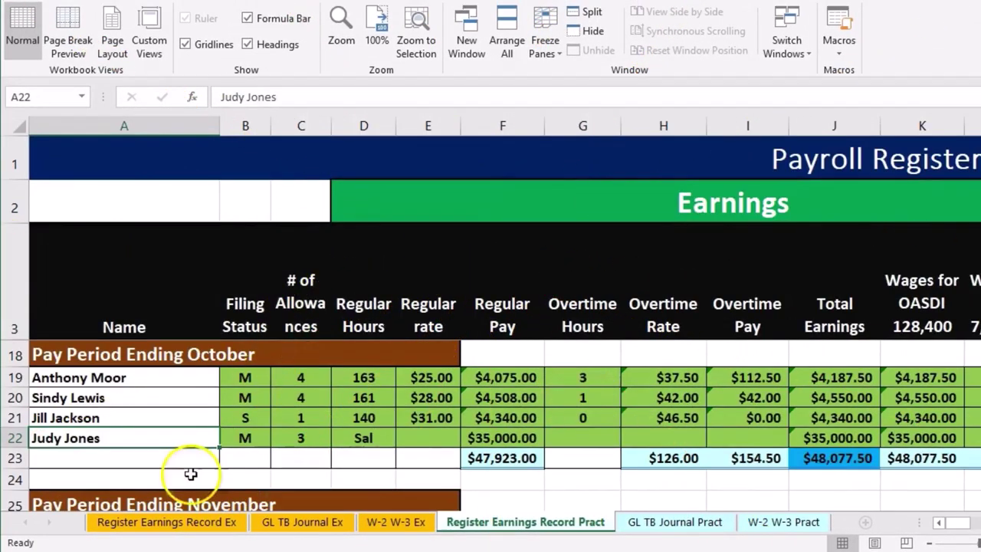
{"action": "left_click", "coordinate": [772, 422]}
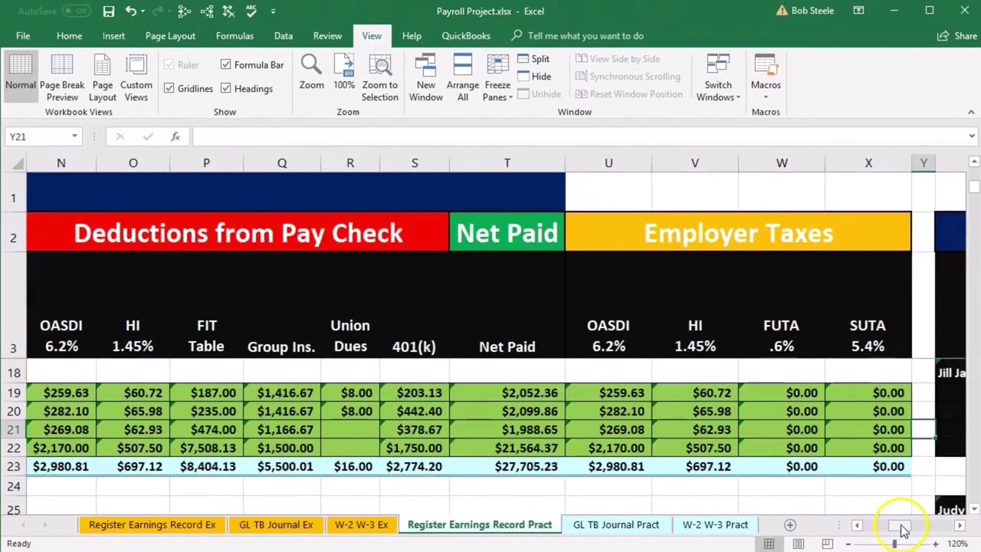
{"action": "left_click_drag", "start_coordinate": [980, 524], "coordinate": [979, 525]}
{"action": "left_click_drag", "start_coordinate": [901, 525], "coordinate": [858, 526]}
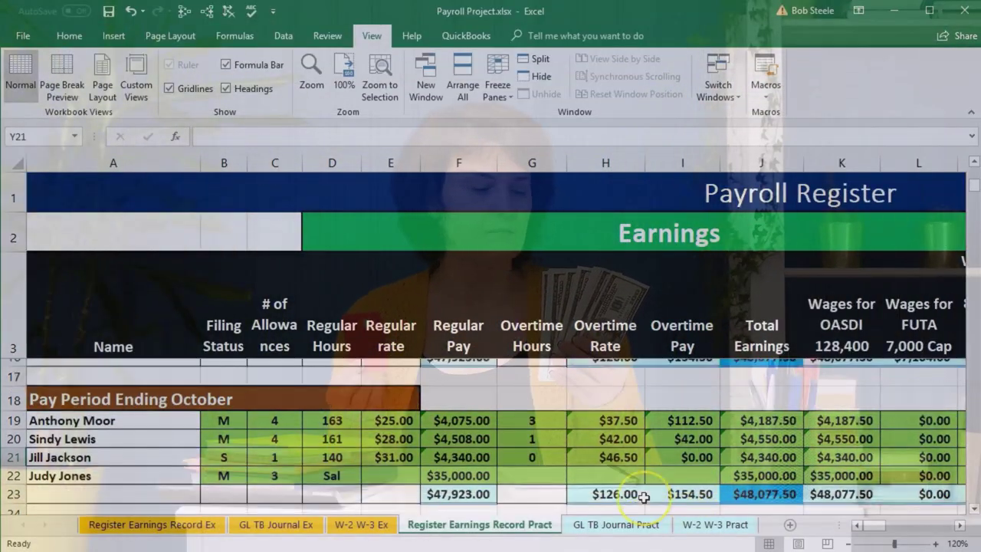
Step: Fill the September total earnings cells J12:J15 with the standard light blue color
{"action": "scroll", "coordinate": [449, 453], "scroll_direction": "up", "scroll_amount": 2}
{"action": "scroll", "coordinate": [417, 440], "scroll_direction": "up", "scroll_amount": 1}
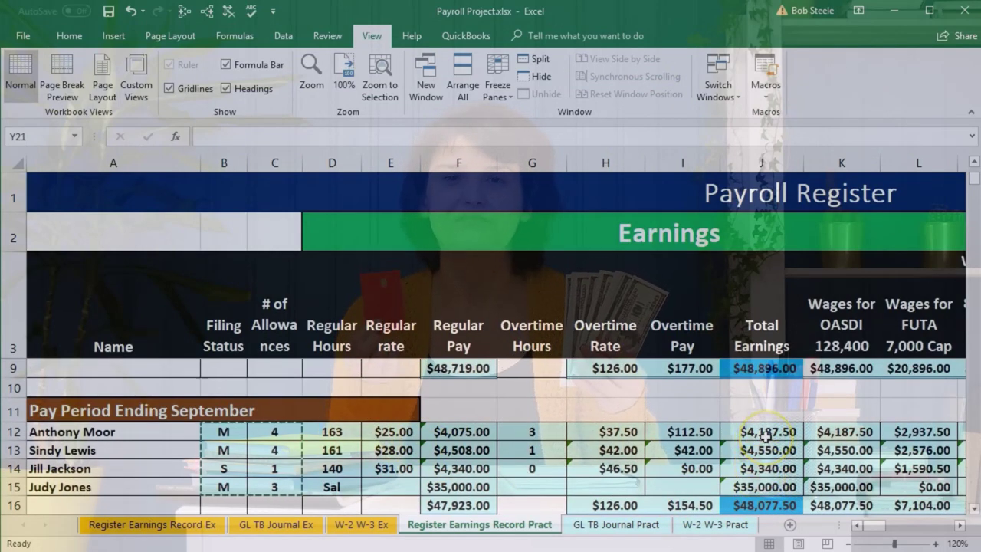
{"action": "left_click_drag", "start_coordinate": [766, 435], "coordinate": [764, 481]}
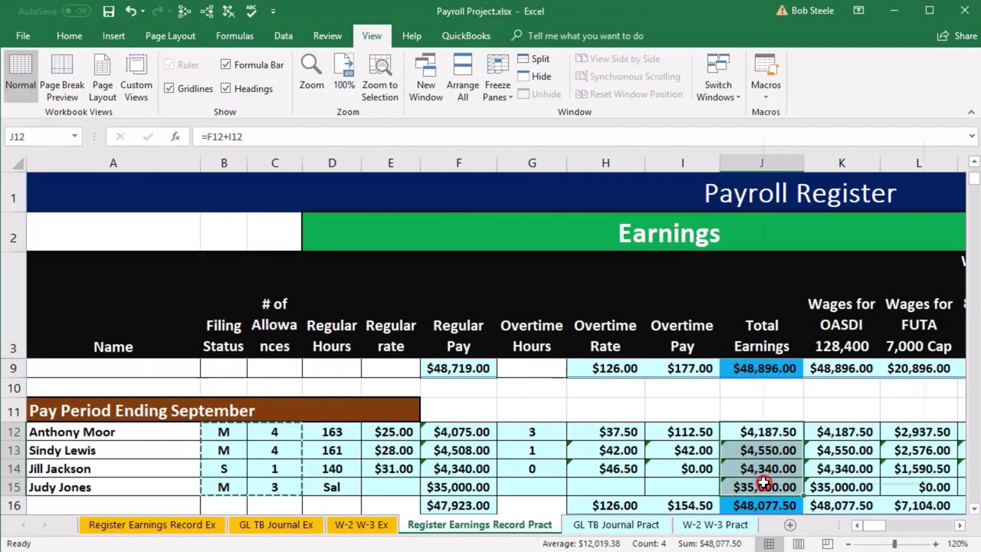
{"action": "right_click", "coordinate": [764, 482]}
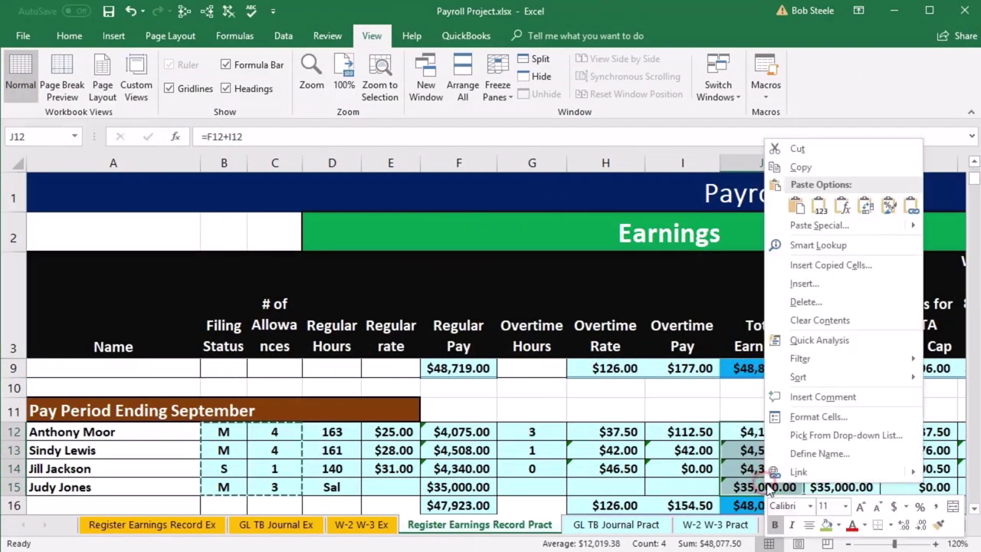
{"action": "left_click", "coordinate": [840, 525]}
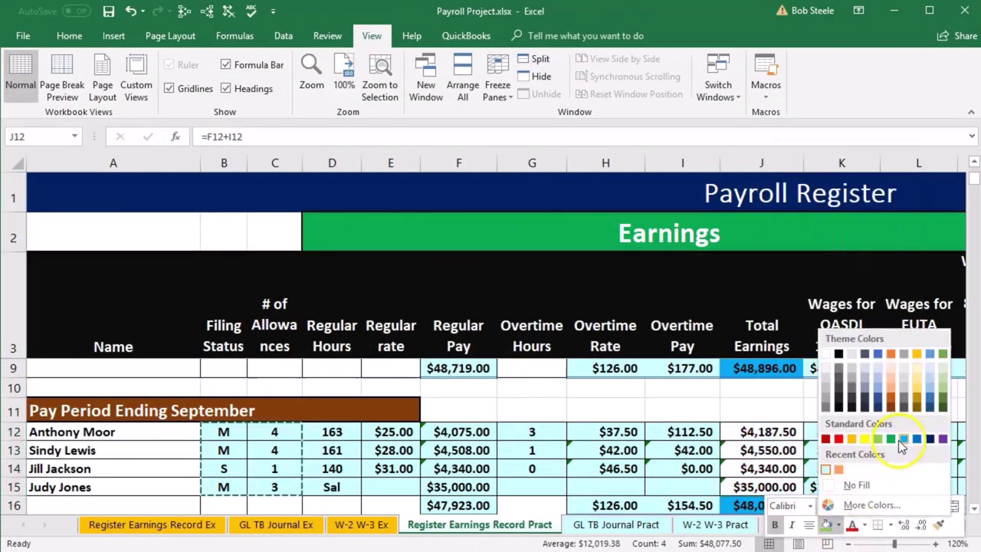
{"action": "left_click", "coordinate": [901, 439]}
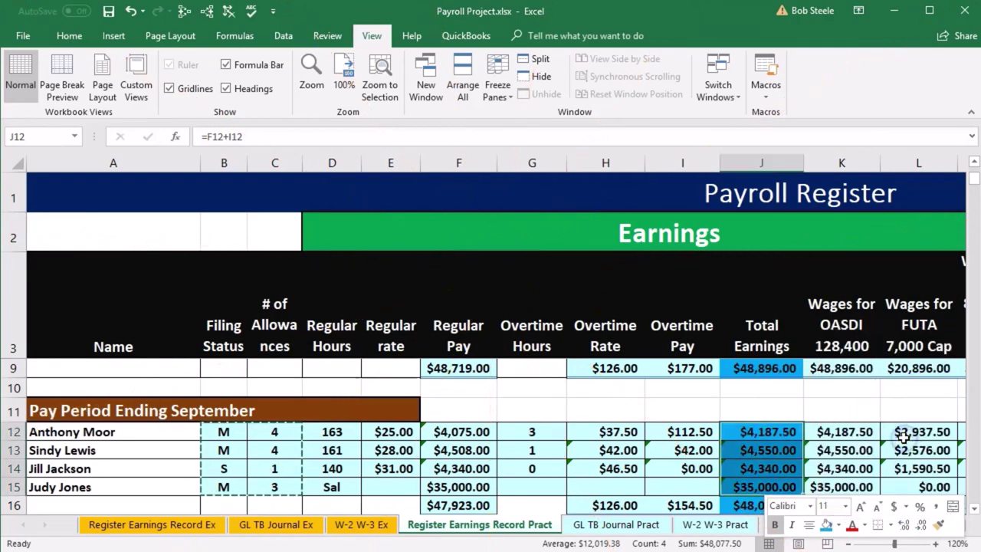
Step: Copy the formatting of the September employee rows B12:X15 onto the October employee rows 19 to 22 with Format Painter
{"action": "left_click", "coordinate": [438, 505]}
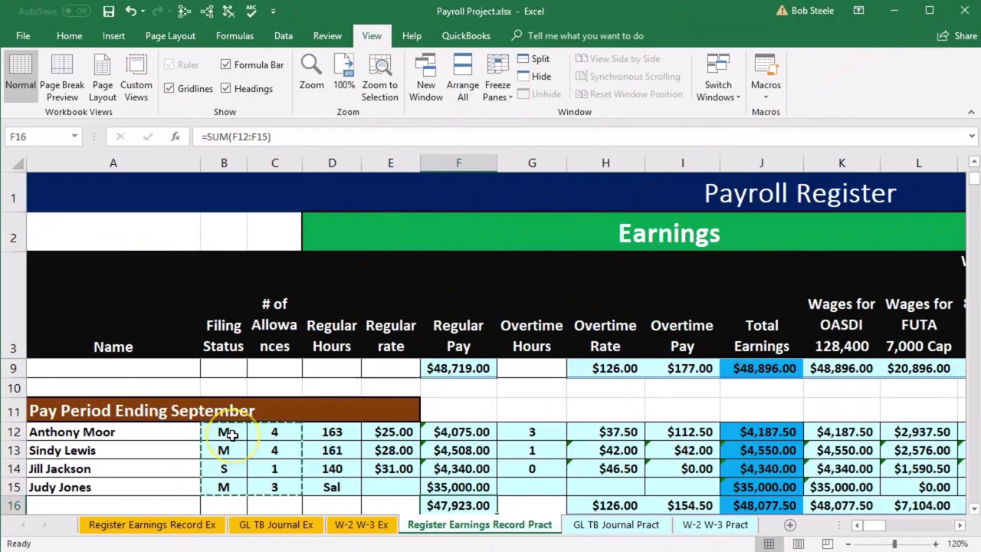
{"action": "left_click", "coordinate": [231, 434]}
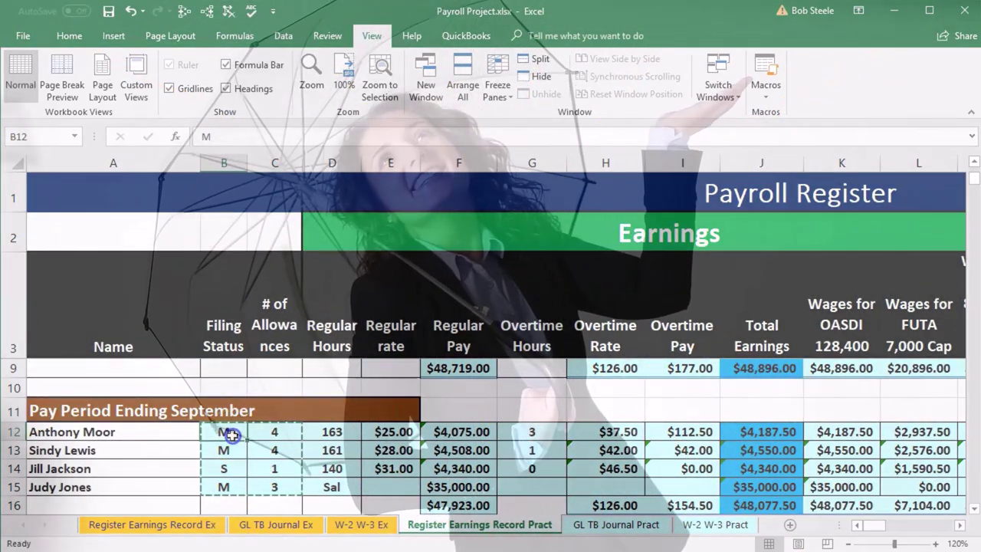
{"action": "left_click_drag", "start_coordinate": [231, 435], "coordinate": [861, 467]}
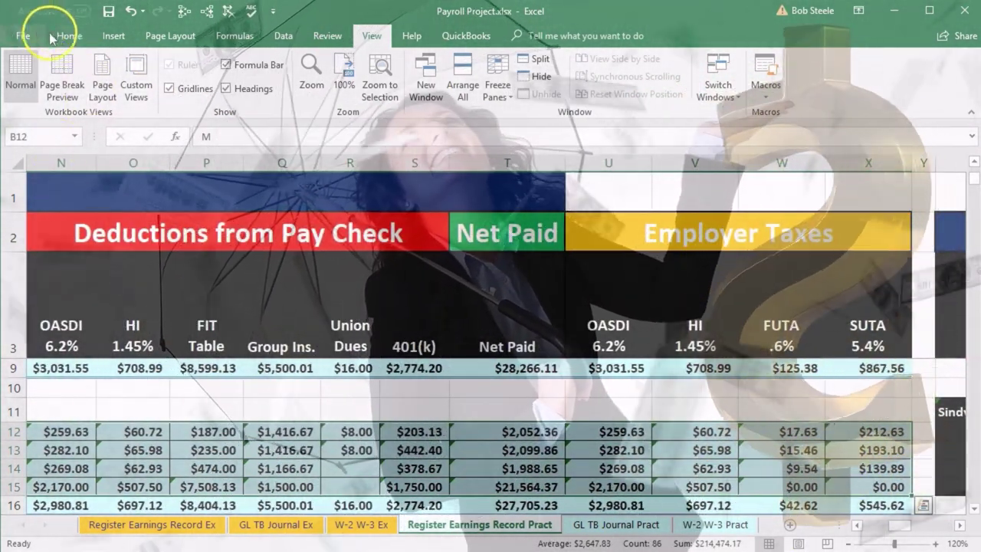
{"action": "left_click", "coordinate": [58, 35]}
{"action": "left_click", "coordinate": [44, 92]}
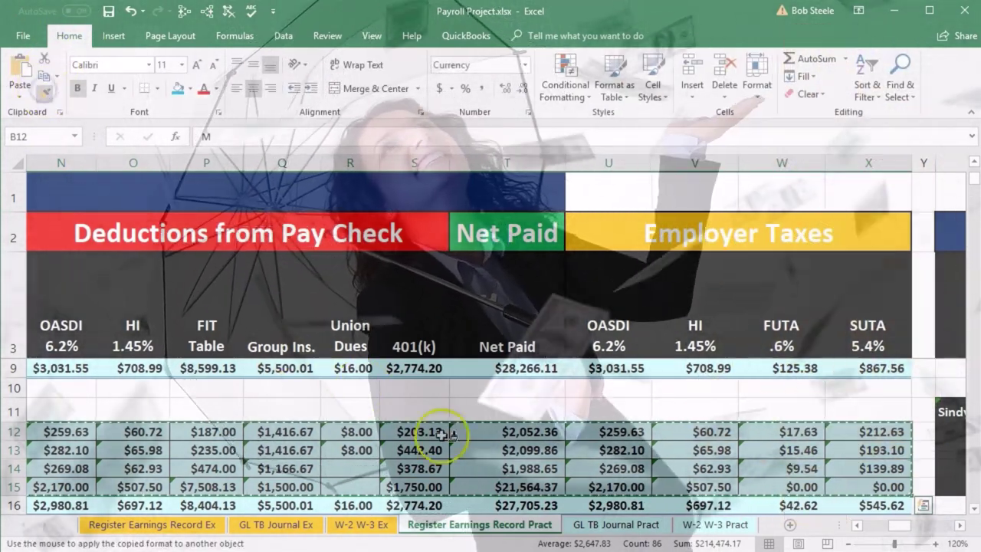
{"action": "left_click_drag", "start_coordinate": [898, 525], "coordinate": [866, 527]}
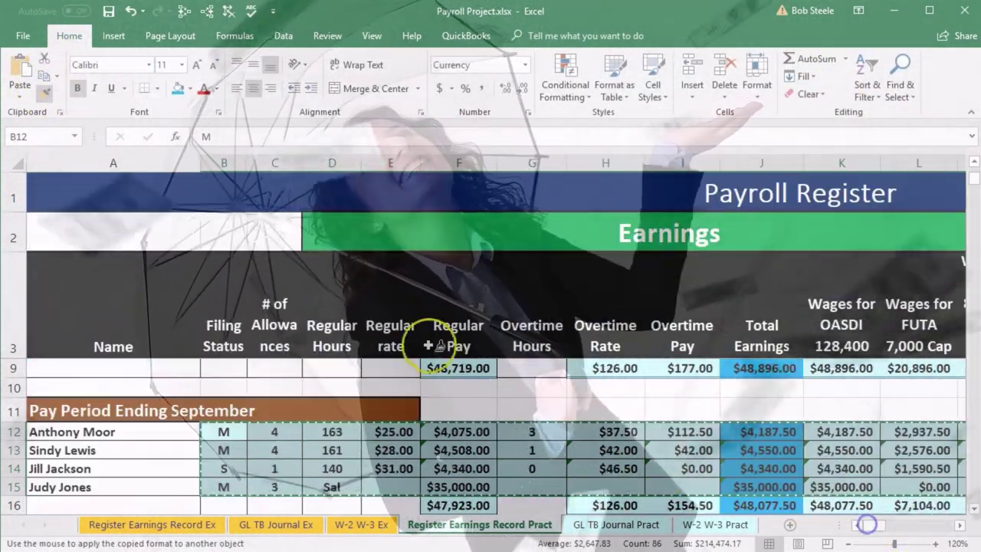
{"action": "scroll", "coordinate": [421, 347], "scroll_direction": "down", "scroll_amount": 2}
{"action": "mouse_move", "coordinate": [219, 445]}
{"action": "left_mouse_down"}
{"action": "mouse_move", "coordinate": [657, 468]}
{"action": "mouse_move", "coordinate": [930, 468]}
{"action": "mouse_move", "coordinate": [977, 487]}
{"action": "mouse_move", "coordinate": [959, 484]}
{"action": "left_mouse_up"}
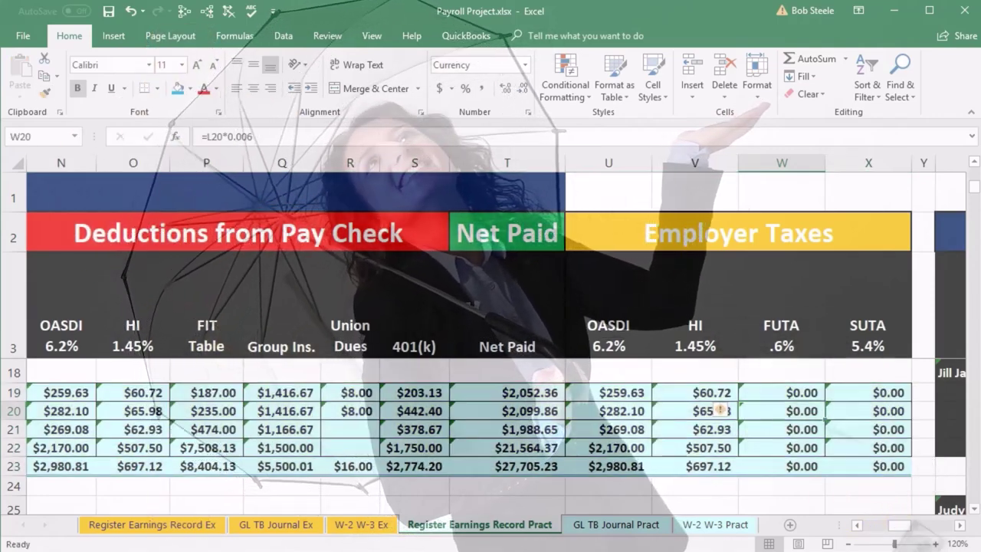
{"action": "left_click_drag", "start_coordinate": [897, 527], "coordinate": [835, 527]}
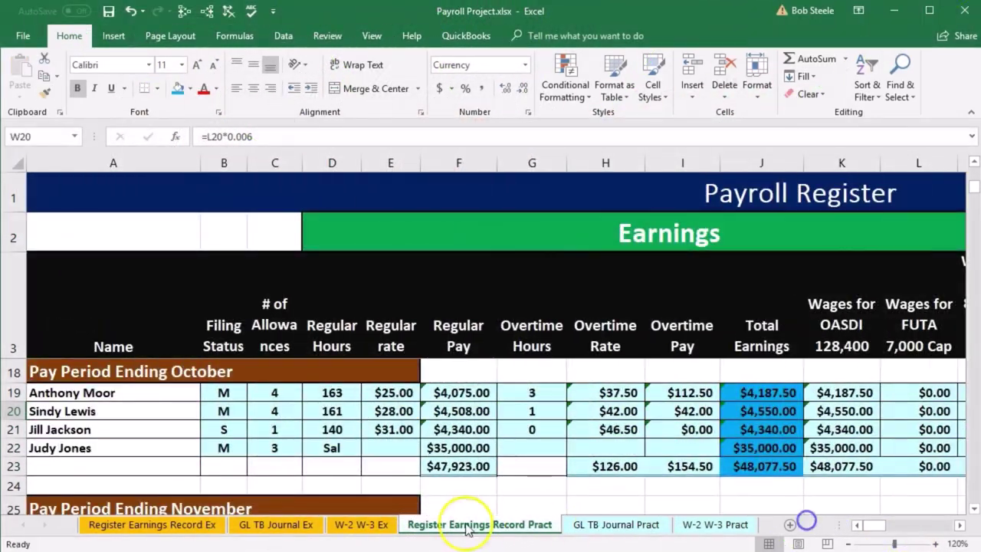